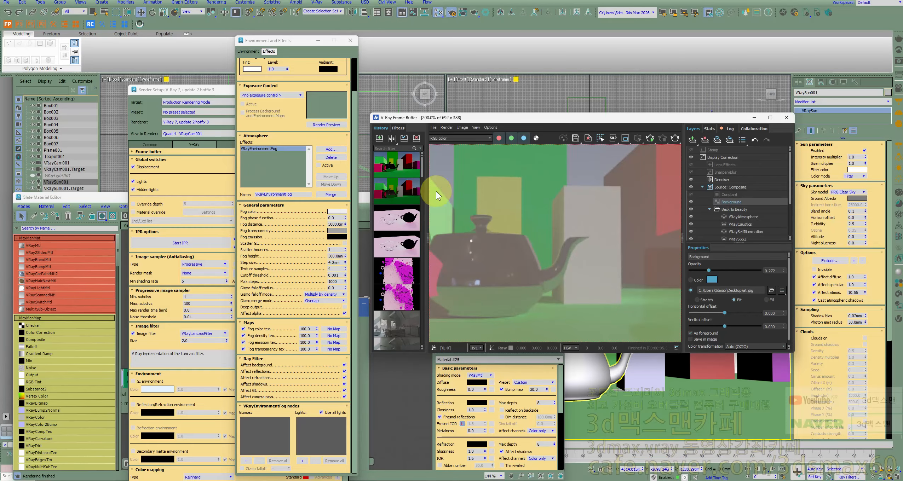
# Close the V-Ray Frame Buffer, the Environment and Effects window and the Slate Material Editor
pyautogui.scroll(-2, 518, 211)
pyautogui.scroll(2, 570, 197)
pyautogui.click(787, 118)
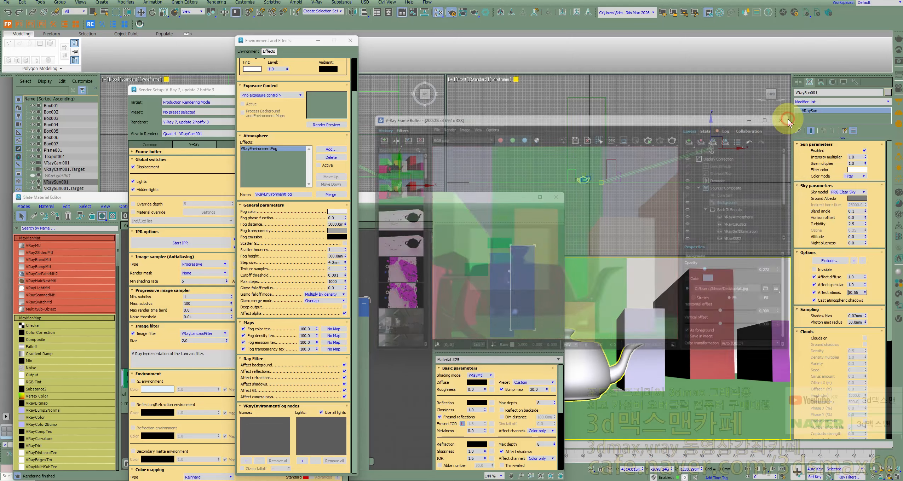
pyautogui.click(350, 42)
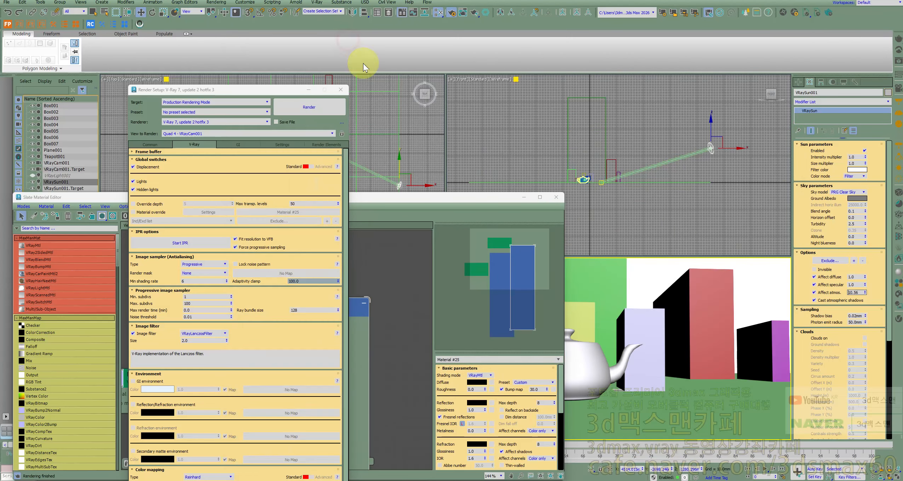
pyautogui.click(556, 197)
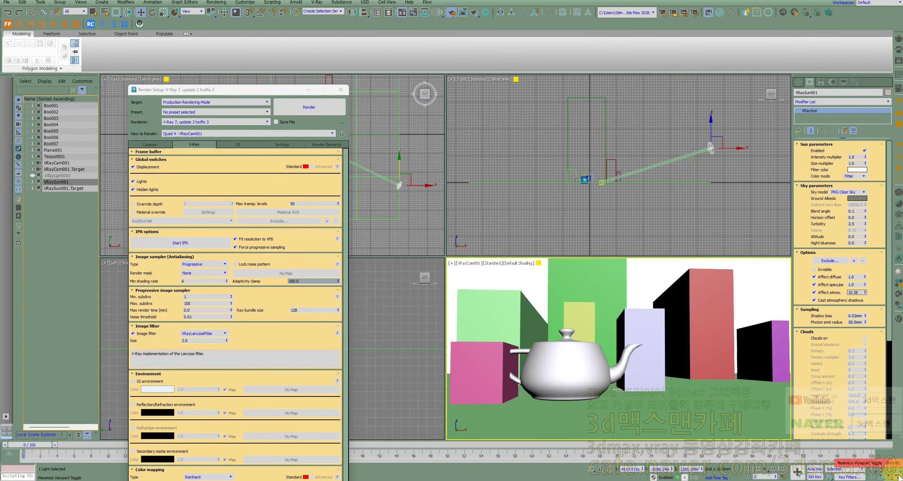
# Pull the VRayCam001 view back to show more of the boxes, and inspect the teapot and ground plane parameters
pyautogui.click(875, 474)
pyautogui.moveTo(630, 387)
pyautogui.mouseDown()
pyautogui.moveTo(645, 393)
pyautogui.moveTo(631, 374)
pyautogui.moveTo(633, 399)
pyautogui.mouseUp()
pyautogui.press('w')
pyautogui.click(603, 391)
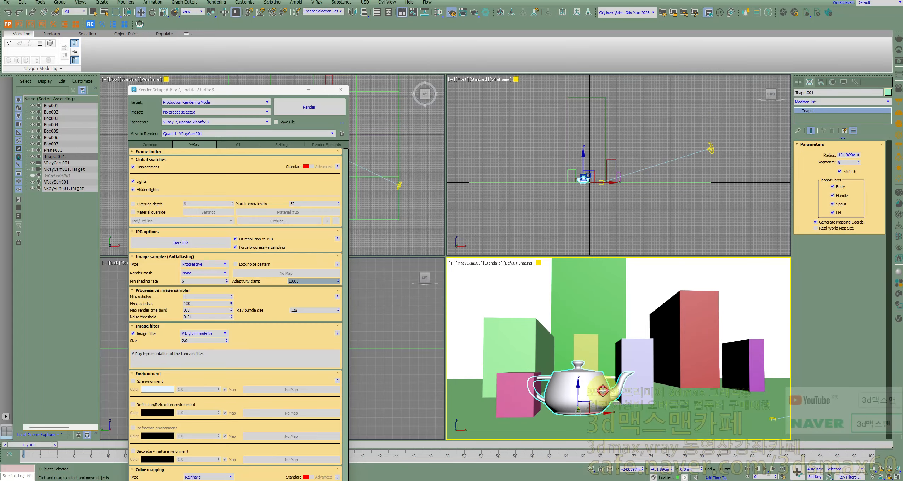
pyautogui.click(520, 393)
pyautogui.click(508, 362)
pyautogui.click(709, 401)
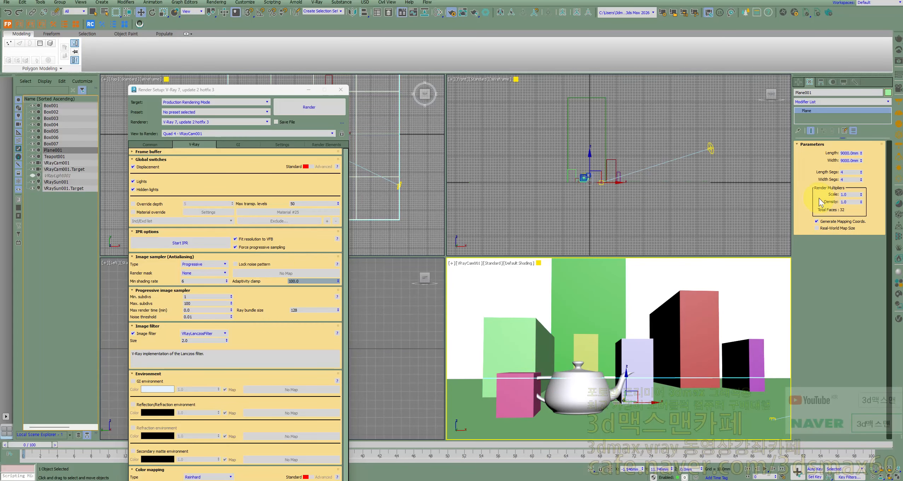
# Inspect the V-Ray sun, shift the camera view slightly and select the tall green box
pyautogui.moveTo(276, 89); pyautogui.dragTo(363, 100)
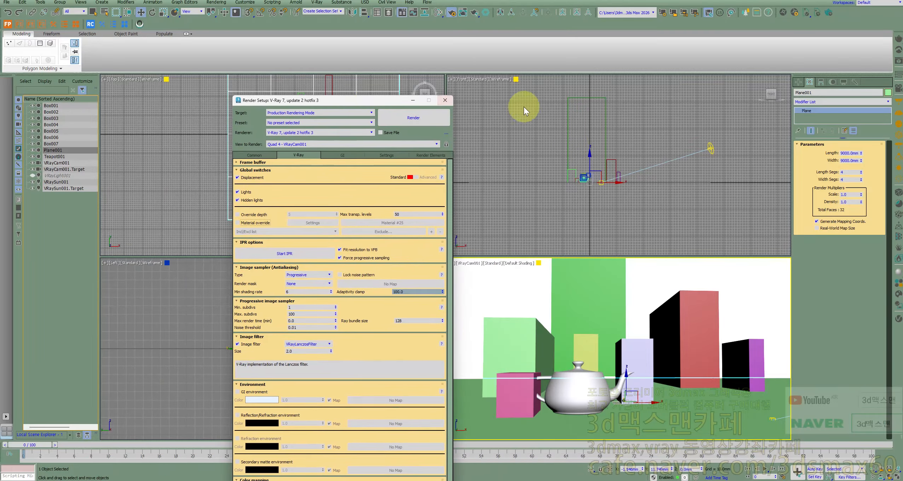
pyautogui.click(710, 148)
pyautogui.rightClick(711, 278)
pyautogui.moveTo(648, 305); pyautogui.dragTo(655, 319, button='middle')
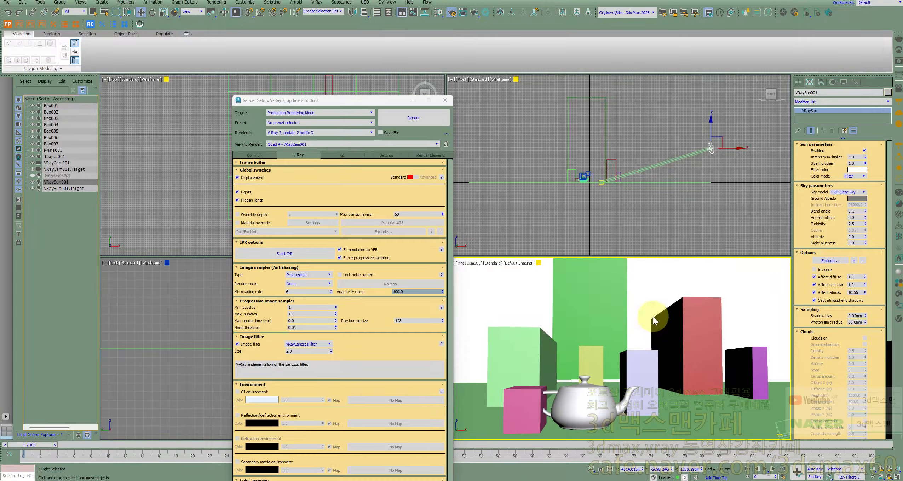
pyautogui.click(615, 298)
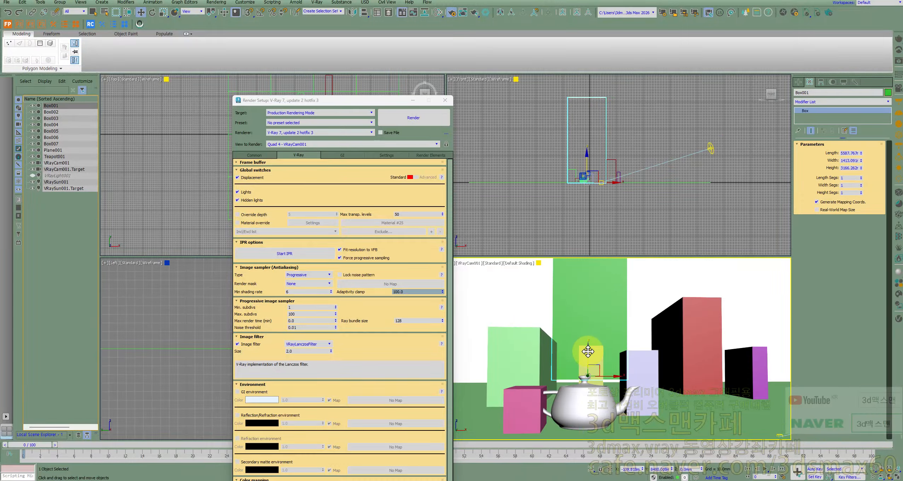
# Delete the VRayAtmosphere render element in the render setup
pyautogui.moveTo(304, 100); pyautogui.dragTo(231, 54)
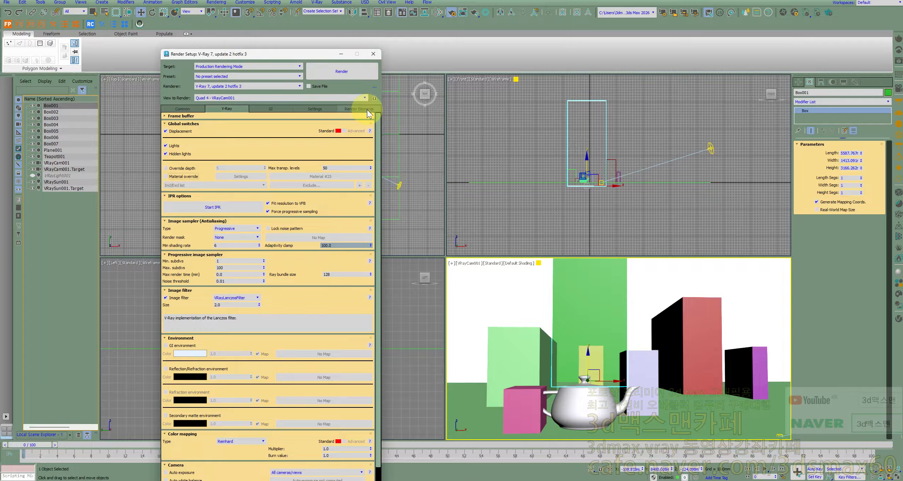
pyautogui.click(358, 109)
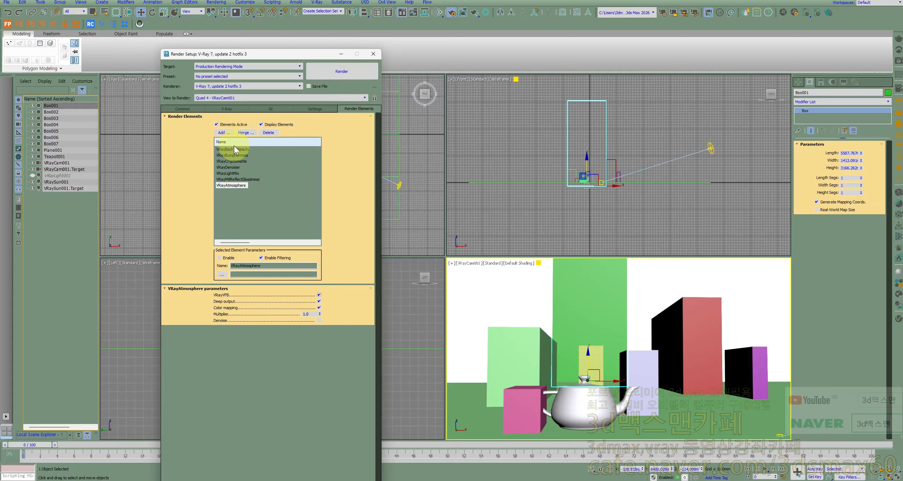
pyautogui.click(272, 136)
# Replace the existing atmosphere effect in the environment settings with a new VRayEnvironmentFog
pyautogui.rightClick(547, 285)
pyautogui.click(550, 288)
pyautogui.press('8')
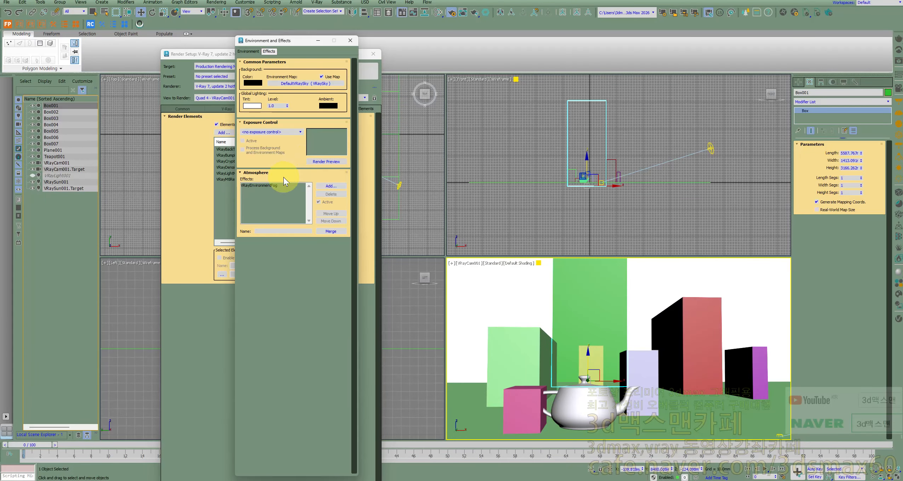
pyautogui.click(331, 185)
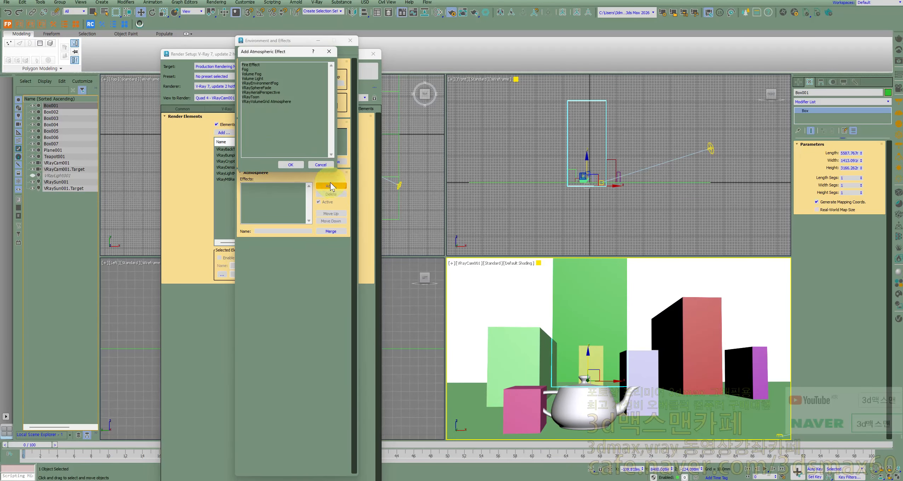
pyautogui.doubleClick(271, 83)
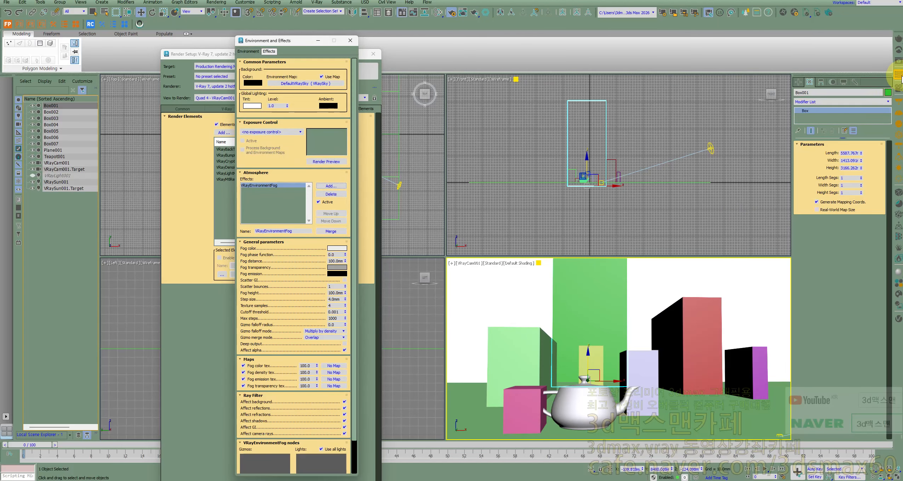
# Start an interactive render of the camera view and enlarge the V-Ray Frame Buffer beside the fog settings
pyautogui.click(898, 60)
pyautogui.click(650, 137)
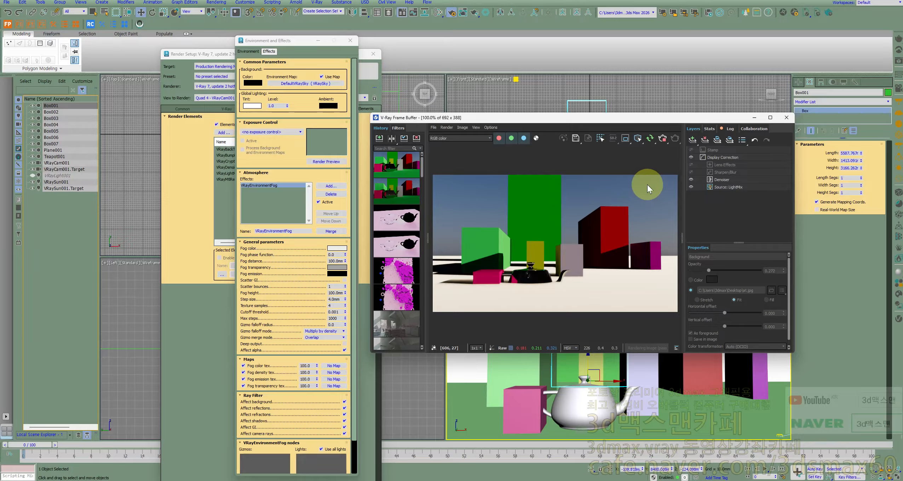
pyautogui.moveTo(574, 121); pyautogui.dragTo(549, 48)
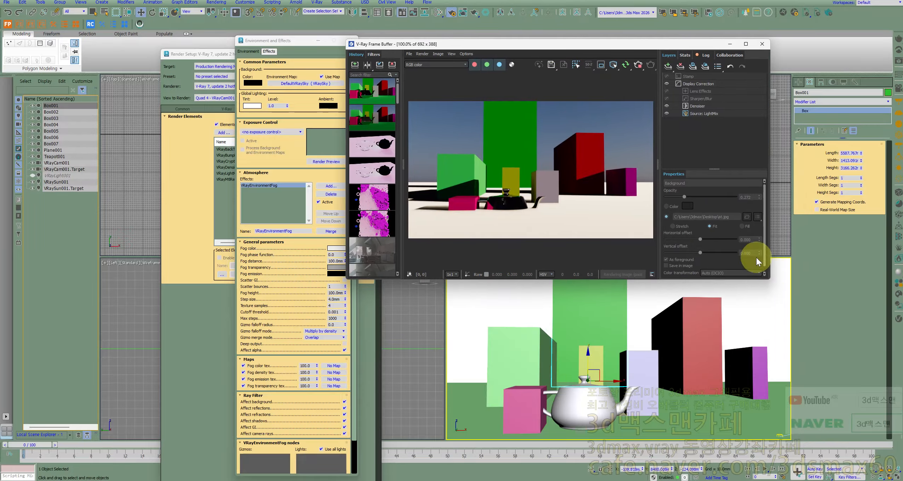
pyautogui.moveTo(768, 281); pyautogui.dragTo(810, 302)
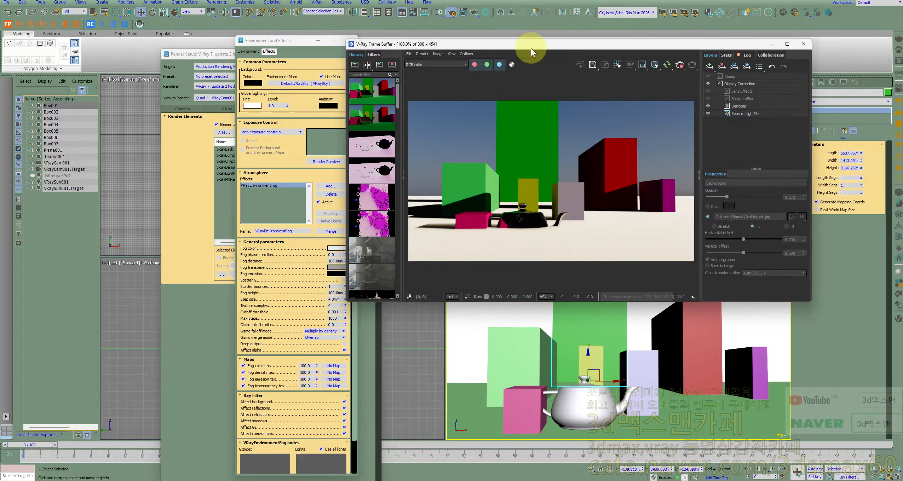
pyautogui.moveTo(531, 52); pyautogui.dragTo(569, 53)
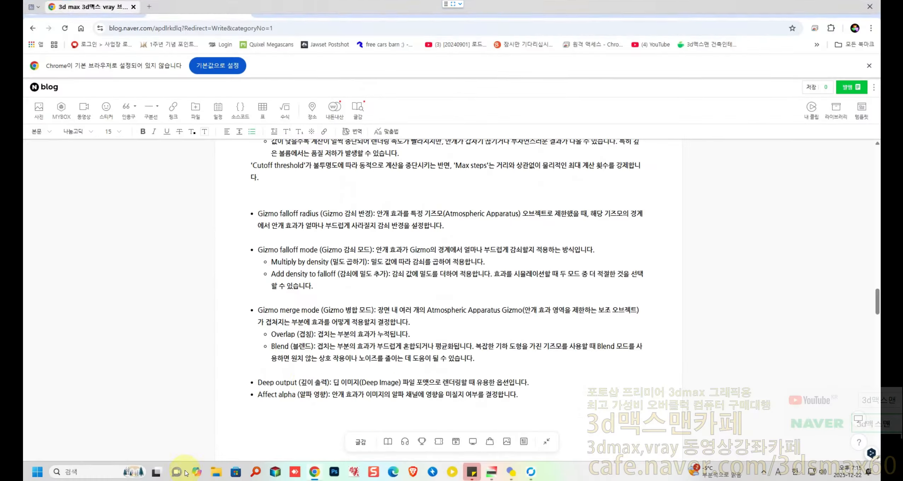
# Switch to the browser and look through the VRayEnvironmentFog blog post, from its title to the fog nodes section
pyautogui.scroll(18, 329, 371)
pyautogui.scroll(15, 327, 371)
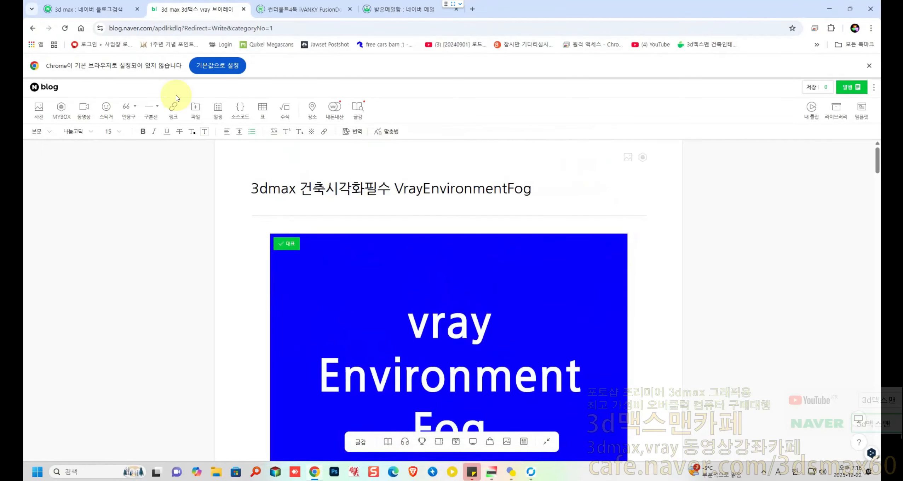
pyautogui.scroll(-5, 357, 190)
pyautogui.scroll(-7, 360, 189)
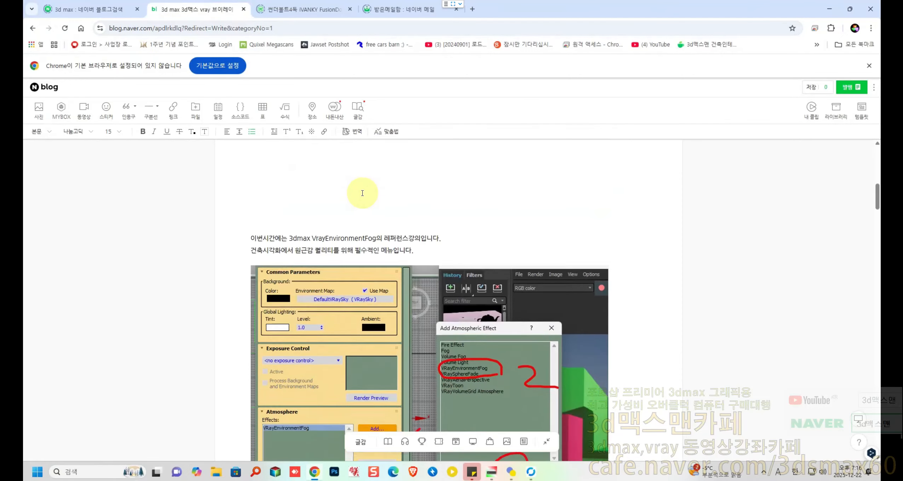
pyautogui.scroll(-15, 453, 261)
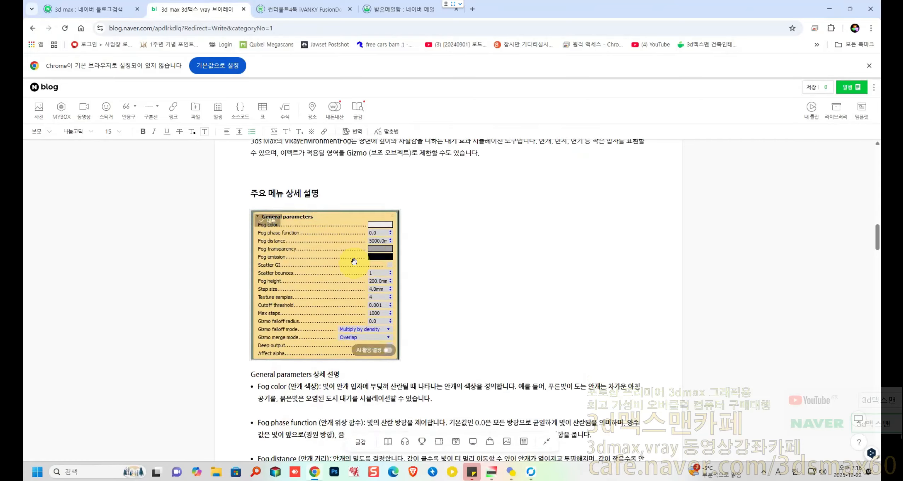
pyautogui.scroll(-15, 339, 279)
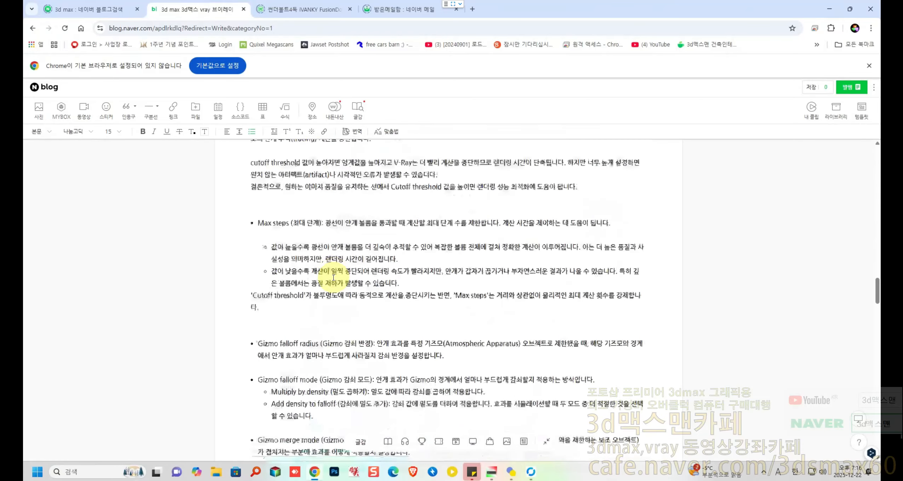
pyautogui.scroll(-15, 333, 274)
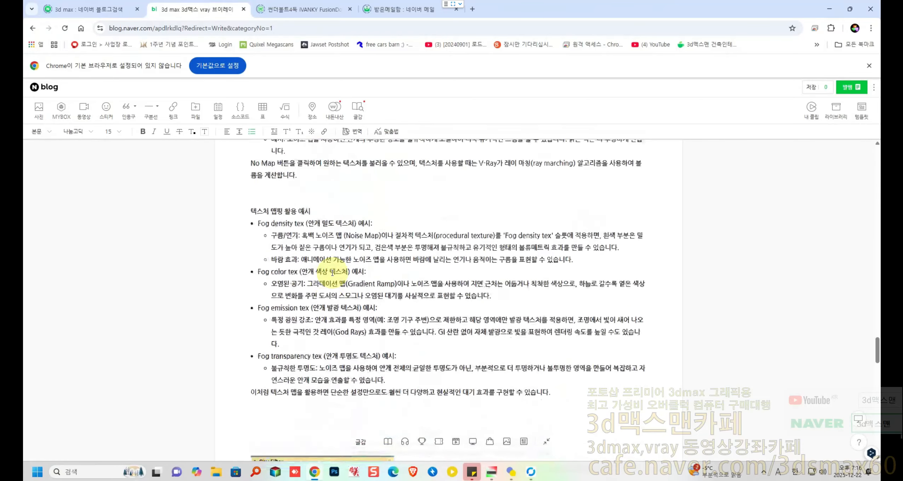
pyautogui.scroll(-15, 329, 270)
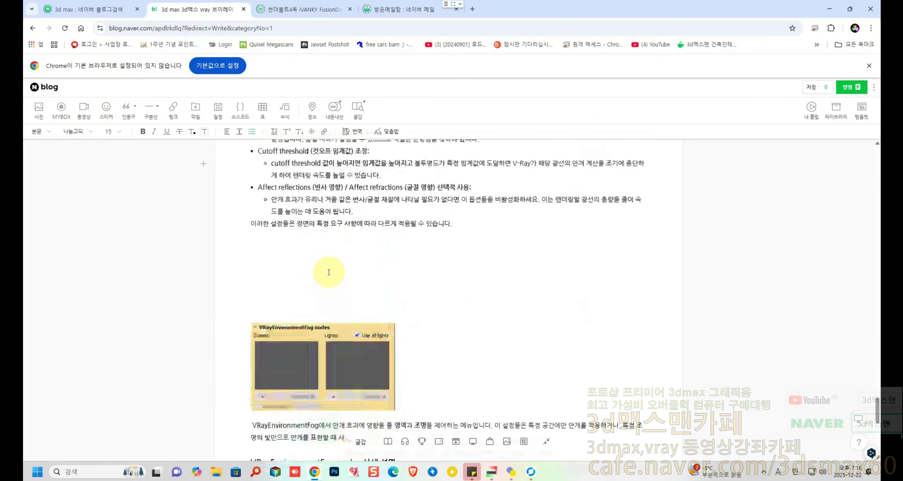
pyautogui.scroll(5, 331, 271)
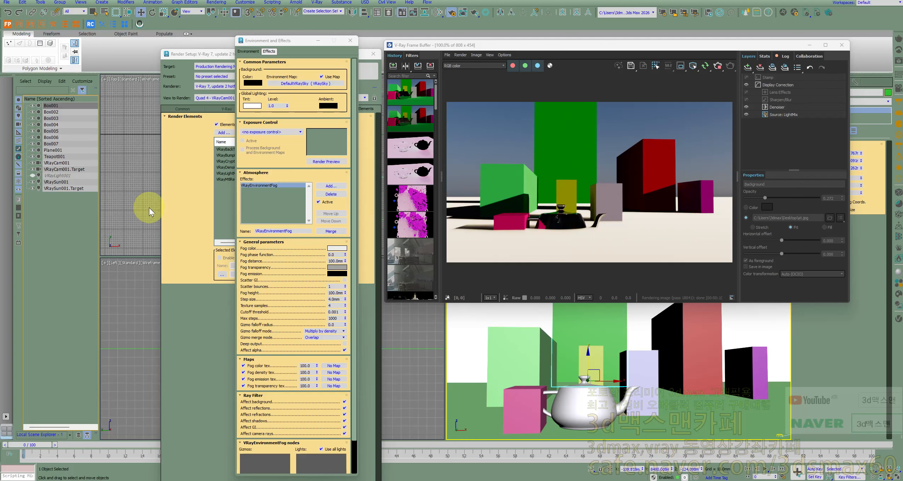
# Close the render setup and environment windows, and frame the whole ground plane in the Top view
pyautogui.click(197, 201)
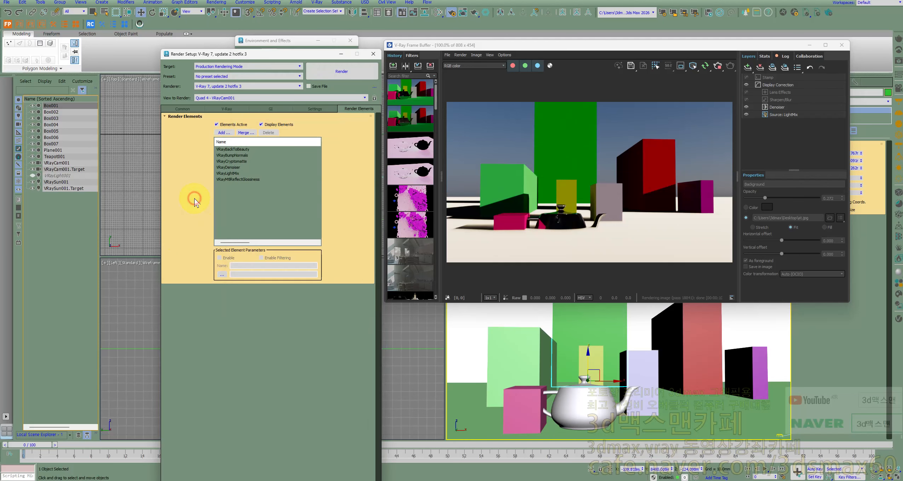
pyautogui.click(373, 53)
pyautogui.click(350, 40)
pyautogui.middleClick(267, 126)
pyautogui.moveTo(267, 126); pyautogui.dragTo(249, 164, button='middle')
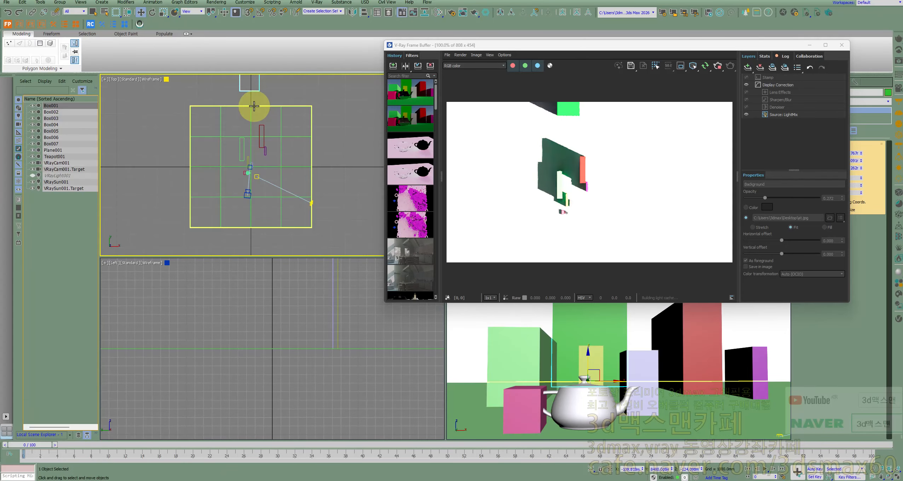
pyautogui.scroll(-3, 250, 102)
pyautogui.moveTo(792, 44); pyautogui.dragTo(705, 59)
# Create a Tape helper in the Top view from beside the farthest box to the camera and read its length
pyautogui.click(798, 82)
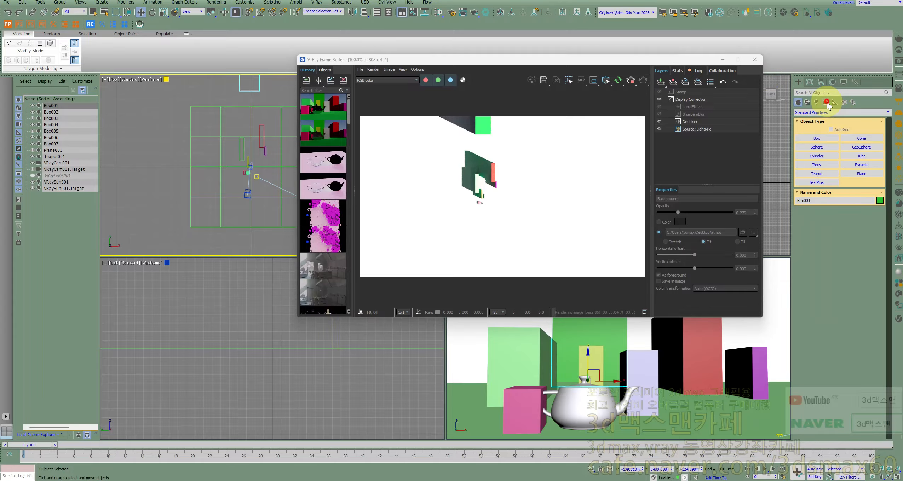
pyautogui.click(826, 102)
pyautogui.click(835, 102)
pyautogui.click(864, 164)
pyautogui.moveTo(479, 60); pyautogui.dragTo(651, 84)
pyautogui.moveTo(272, 86); pyautogui.dragTo(248, 185)
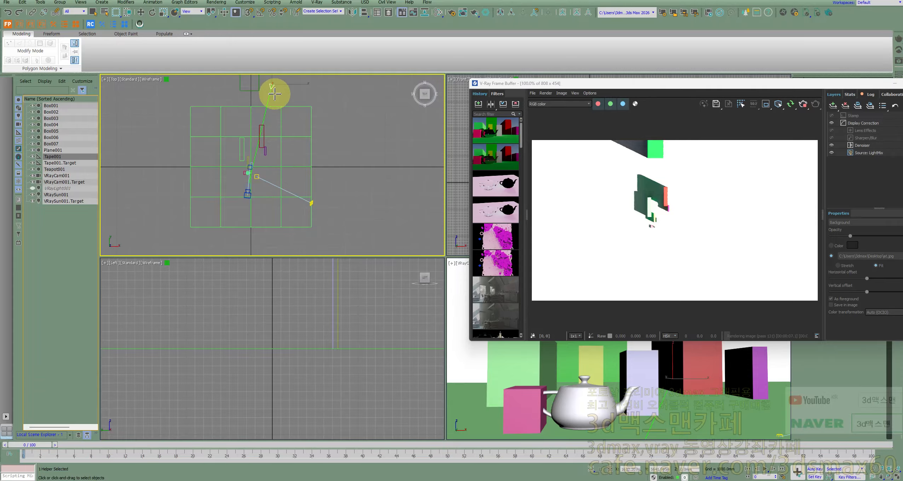
pyautogui.moveTo(622, 83); pyautogui.dragTo(349, 83)
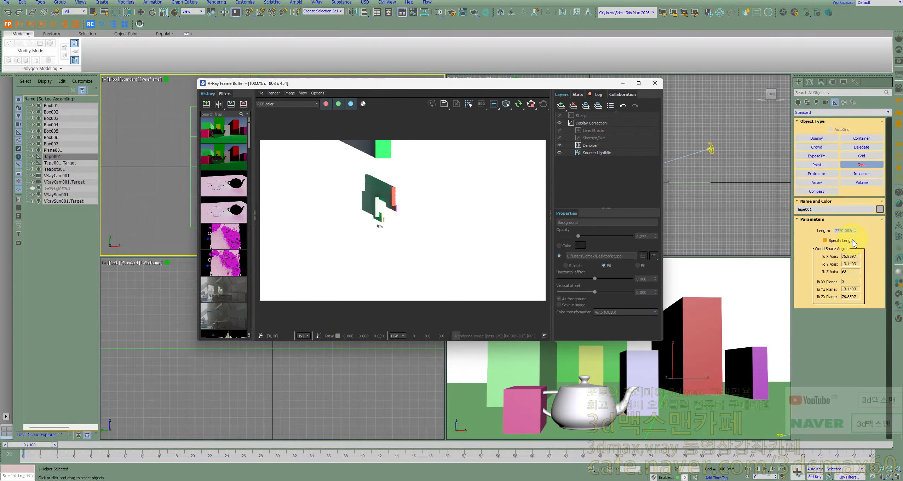
pyautogui.moveTo(519, 84); pyautogui.dragTo(726, 103)
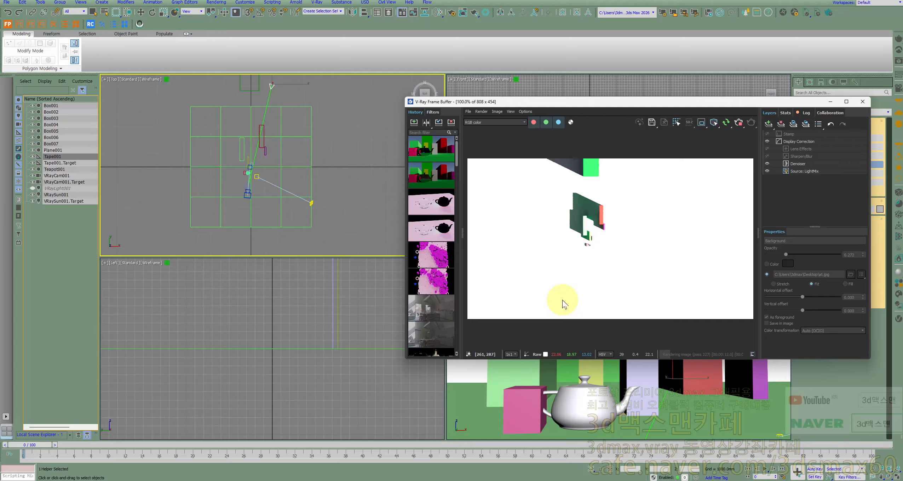
# Switch the interactive render back to the camera view, stop it and leave the Tape tool
pyautogui.click(516, 373)
pyautogui.moveTo(550, 101); pyautogui.dragTo(288, 67)
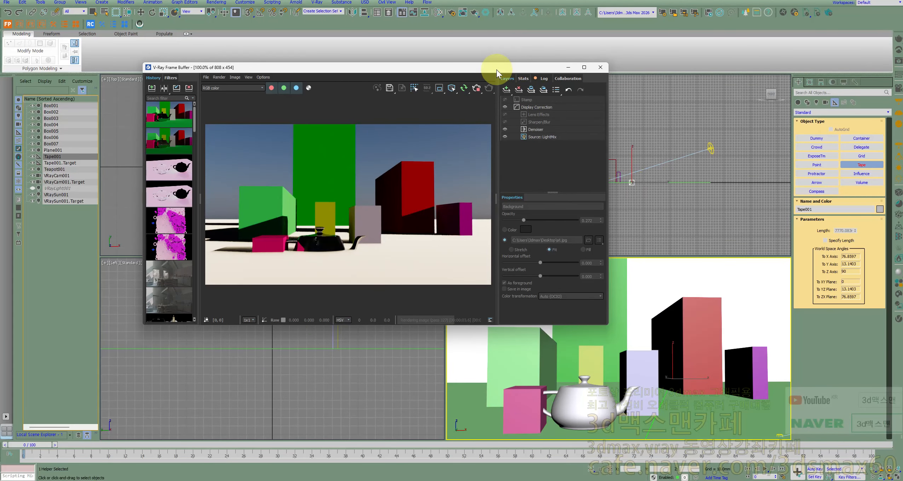
pyautogui.moveTo(497, 69); pyautogui.dragTo(400, 122)
pyautogui.click(386, 136)
pyautogui.rightClick(620, 290)
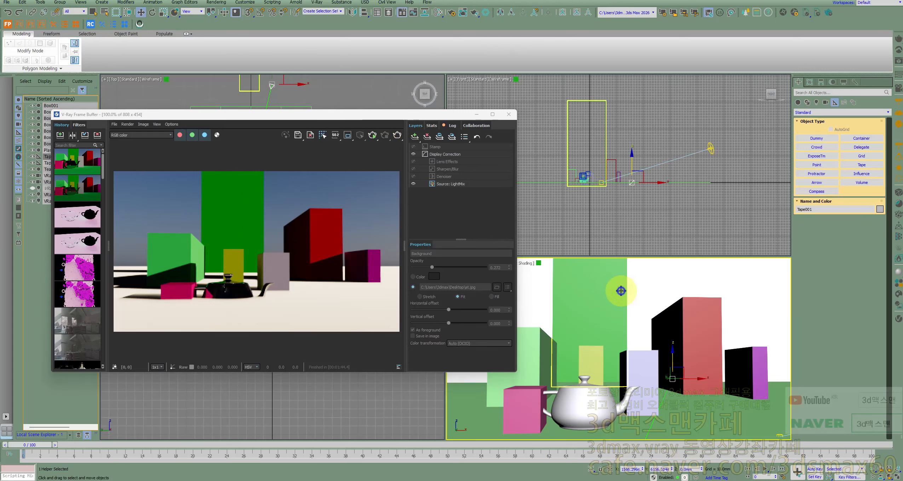
# Set the VRayEnvironmentFog fog distance to 7770 mm, with the environment settings placed beside the frame buffer
pyautogui.press('8')
pyautogui.click(260, 186)
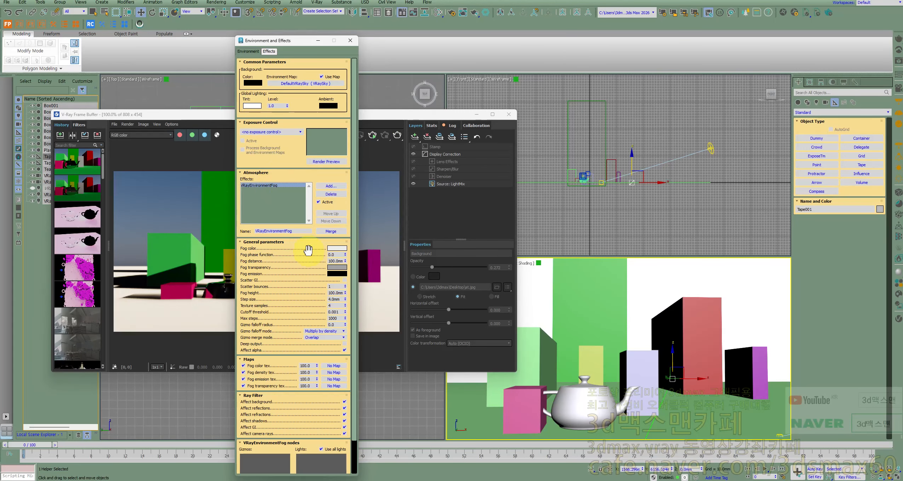
pyautogui.doubleClick(334, 261)
pyautogui.moveTo(298, 40); pyautogui.dragTo(660, 57)
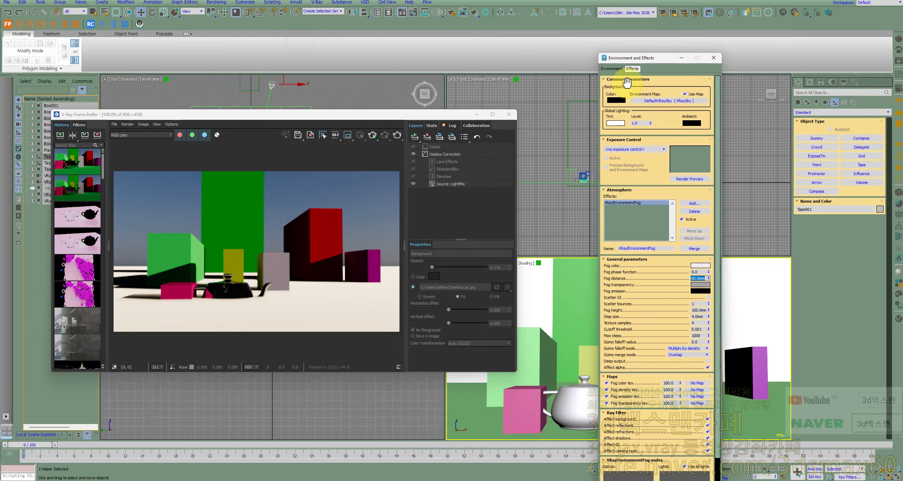
pyautogui.write('7770')
pyautogui.press('Return')
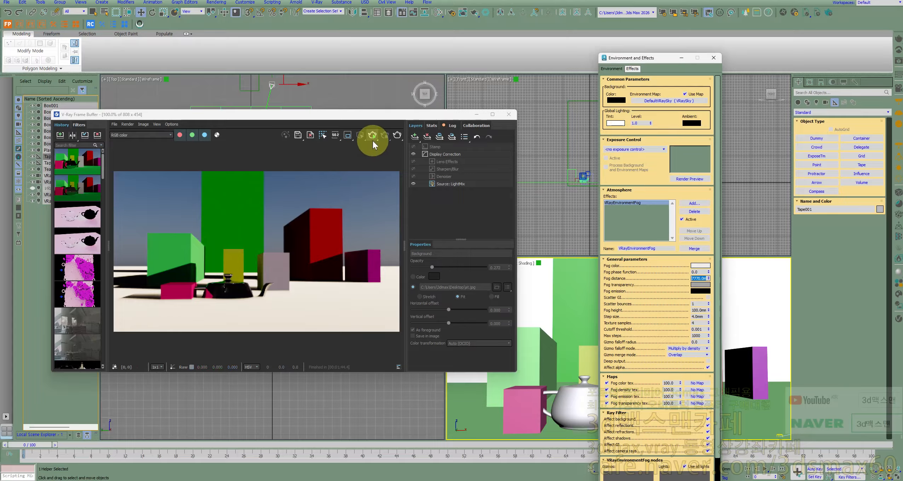
# Move the Tape helper's start point beyond the farthest box in the Top view and read its length
pyautogui.moveTo(339, 120); pyautogui.dragTo(416, 142)
pyautogui.moveTo(312, 125); pyautogui.dragTo(312, 137, button='middle')
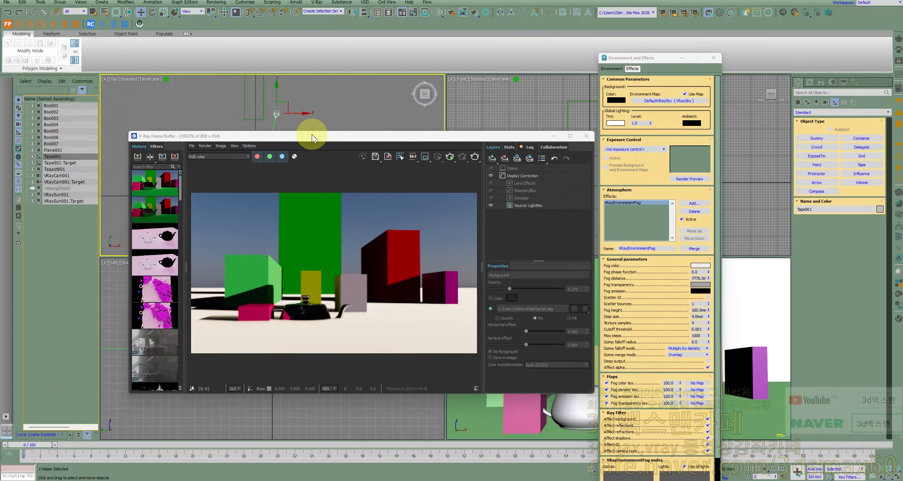
pyautogui.click(263, 102)
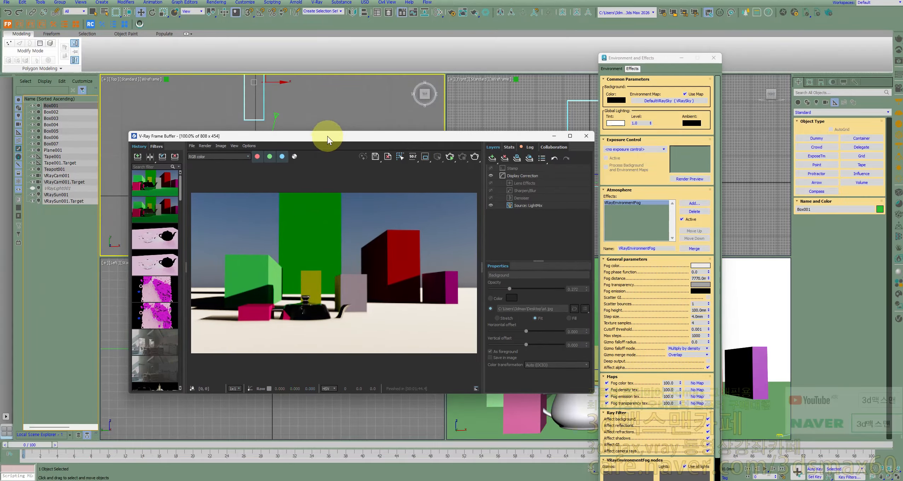
pyautogui.moveTo(328, 140); pyautogui.dragTo(531, 173)
pyautogui.moveTo(348, 115); pyautogui.dragTo(332, 169, button='middle')
pyautogui.click(263, 174)
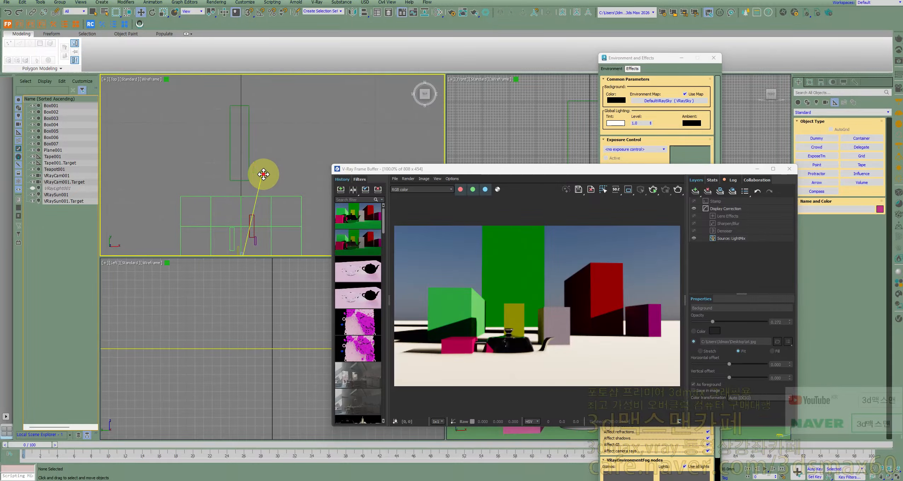
pyautogui.moveTo(273, 162); pyautogui.dragTo(287, 87)
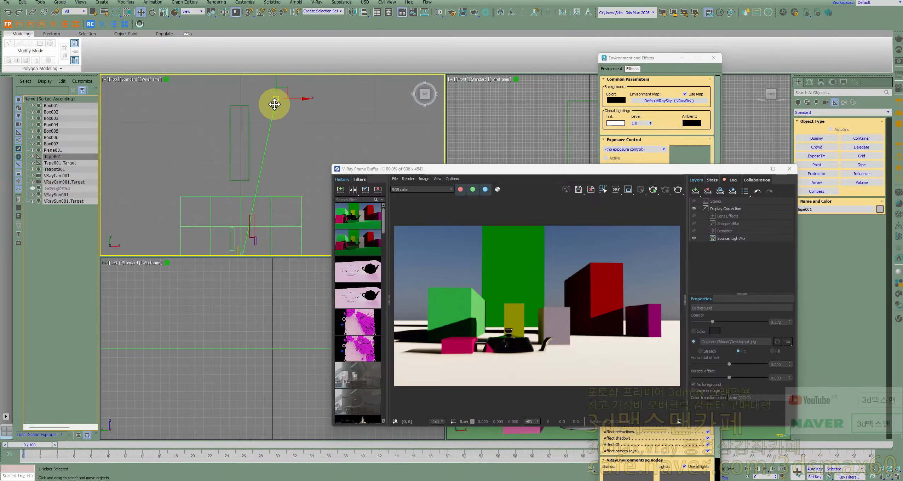
pyautogui.click(808, 82)
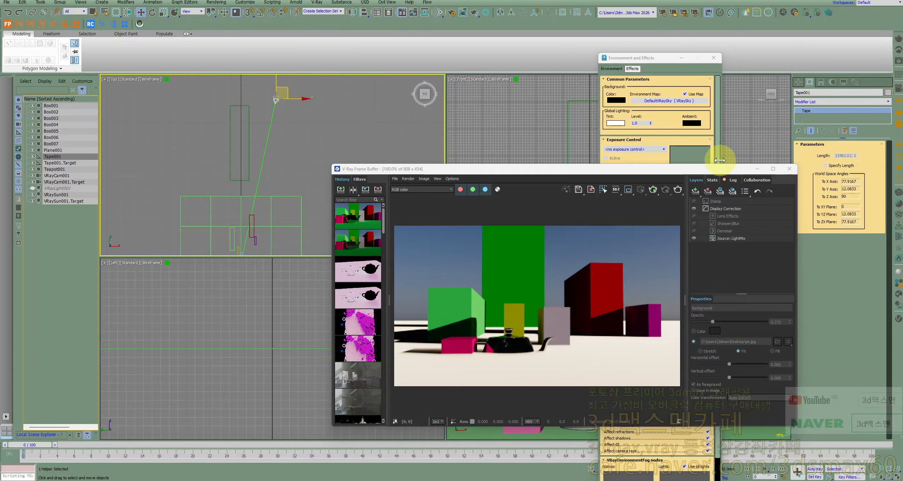
# Set the VRayEnvironmentFog fog distance to 13000 mm and start the interactive render of the camera view
pyautogui.moveTo(671, 169); pyautogui.dragTo(423, 125)
pyautogui.doubleClick(698, 278)
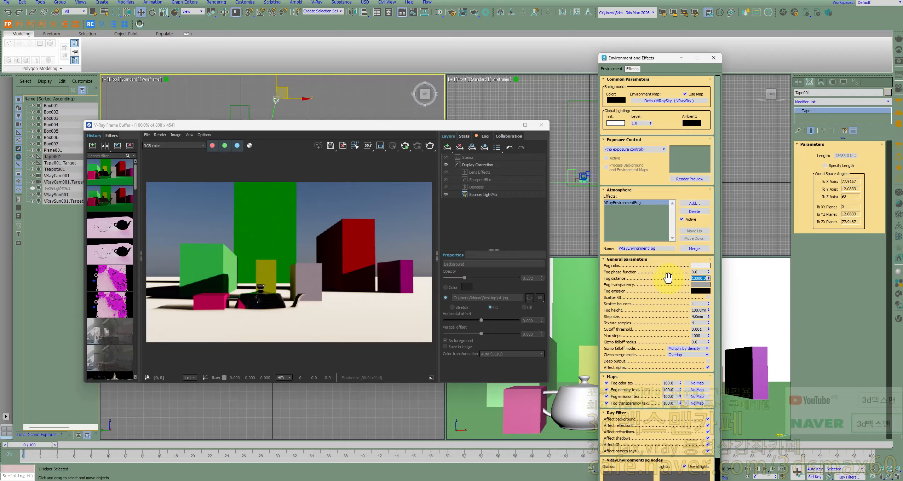
pyautogui.click(583, 290)
pyautogui.click(405, 150)
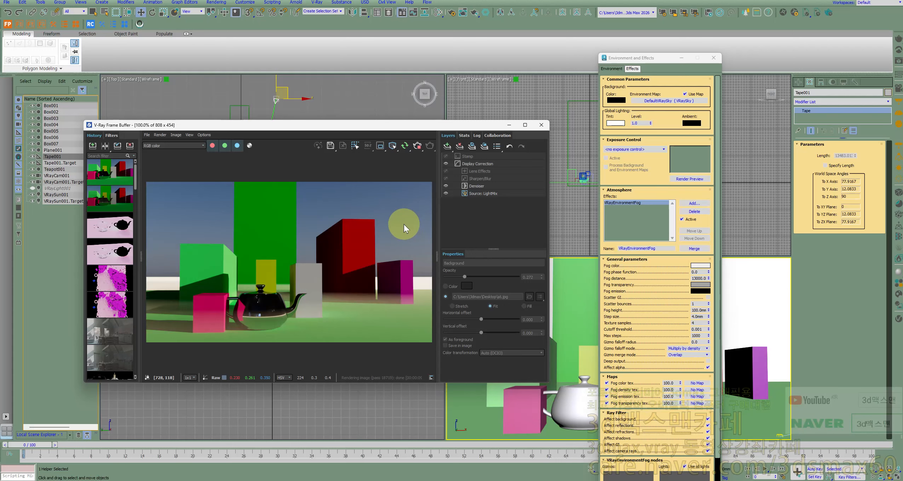
# Delete the hidden VRayLight from the scene, with the frame buffer moved off the viewports
pyautogui.moveTo(345, 242); pyautogui.dragTo(737, 156)
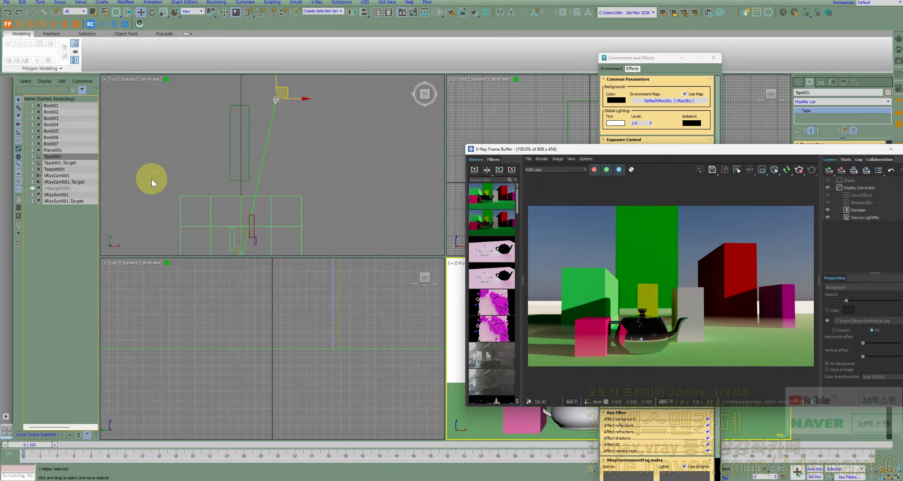
pyautogui.click(60, 188)
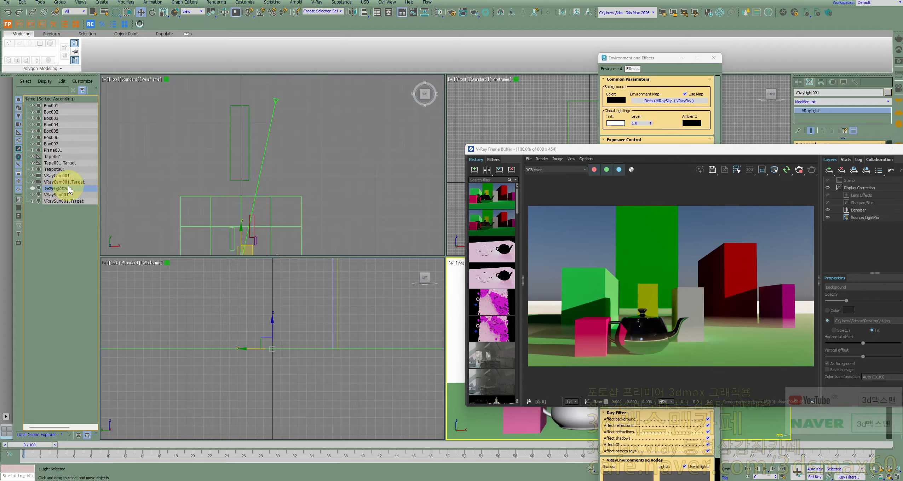
pyautogui.press('Delete')
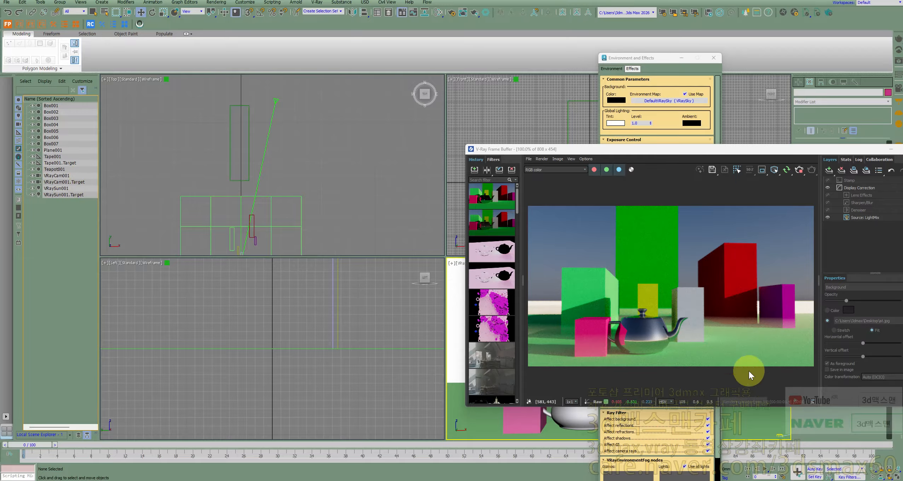
# Select the VRaySun in the Top view, return the interactive render to the camera view, and reposition the frame buffer
pyautogui.scroll(-4, 321, 192)
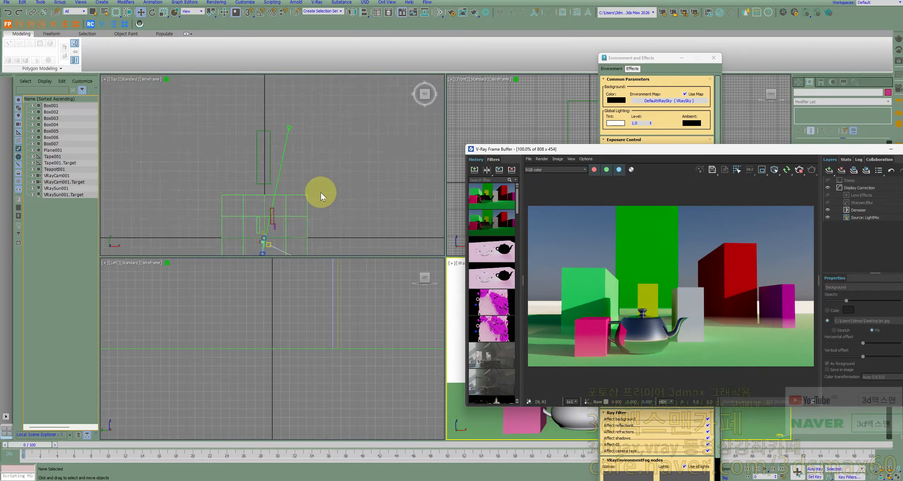
pyautogui.click(311, 244)
pyautogui.scroll(4, 312, 244)
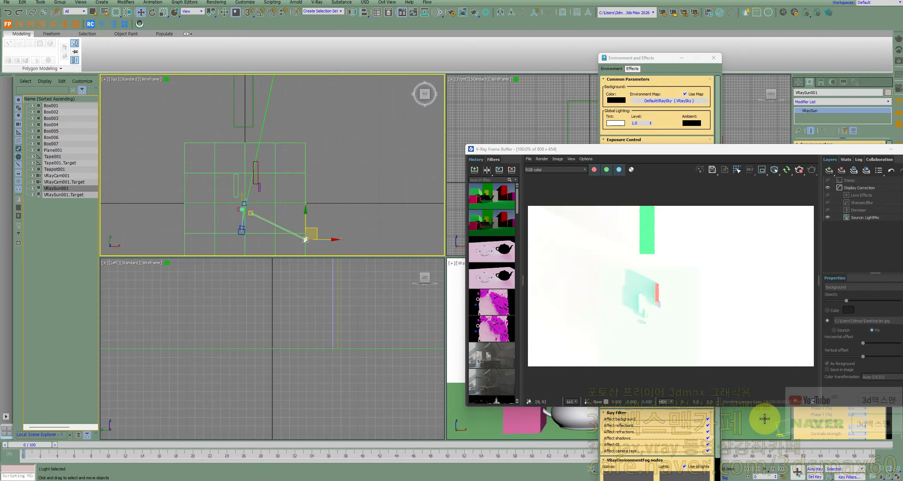
pyautogui.click(672, 412)
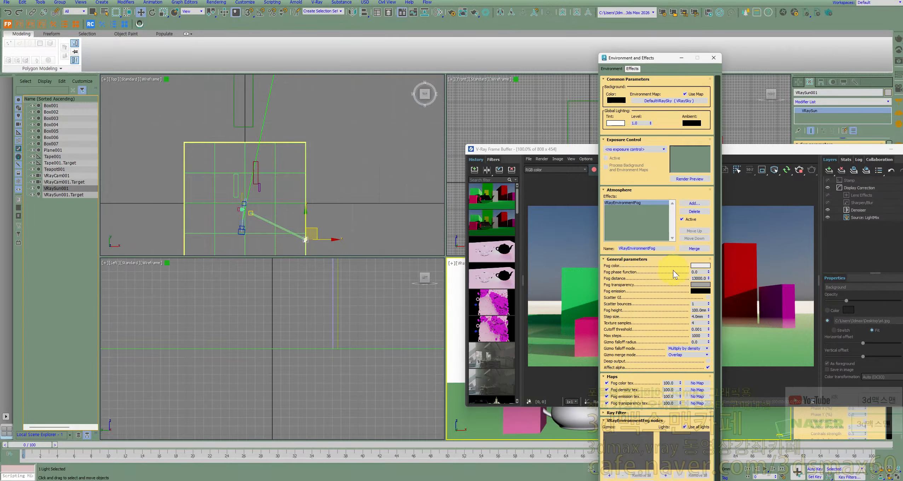
pyautogui.click(540, 149)
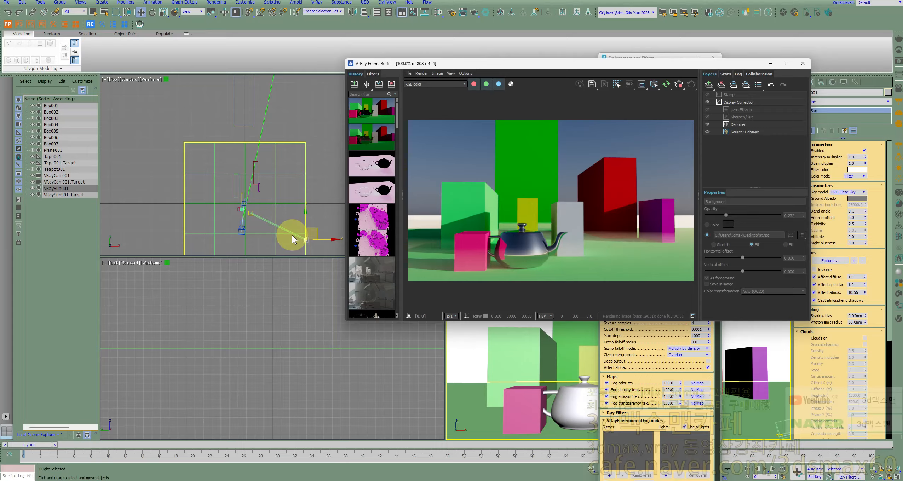
pyautogui.scroll(2, 304, 240)
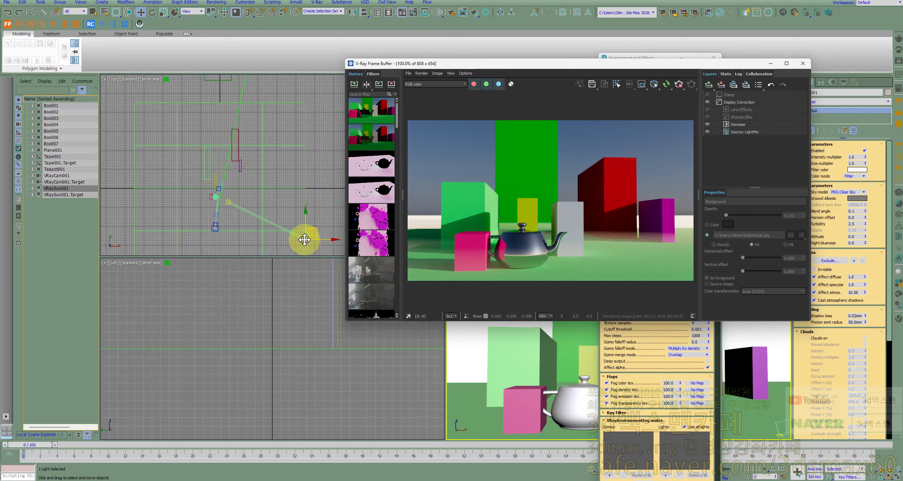
# Try a different fog phase function in the interactive render and reset it to 0
pyautogui.click(648, 336)
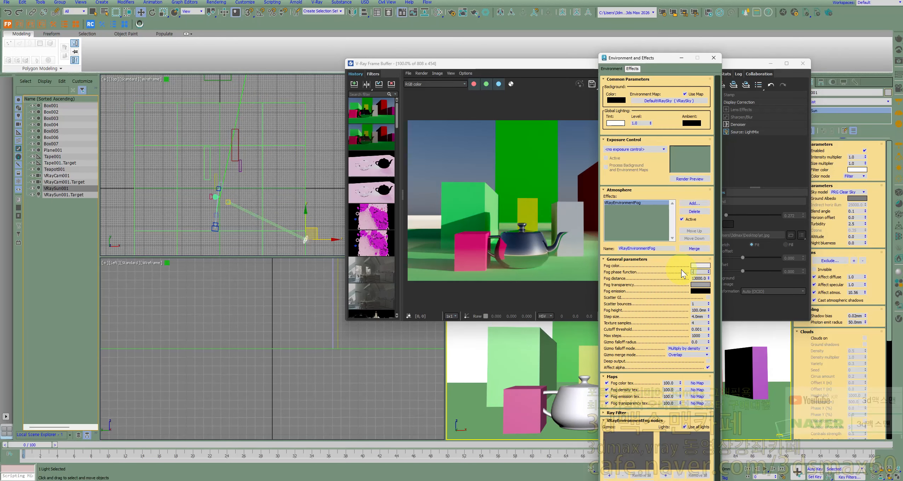
pyautogui.click(571, 318)
pyautogui.moveTo(551, 64); pyautogui.dragTo(321, 30)
pyautogui.moveTo(700, 272); pyautogui.dragTo(673, 272)
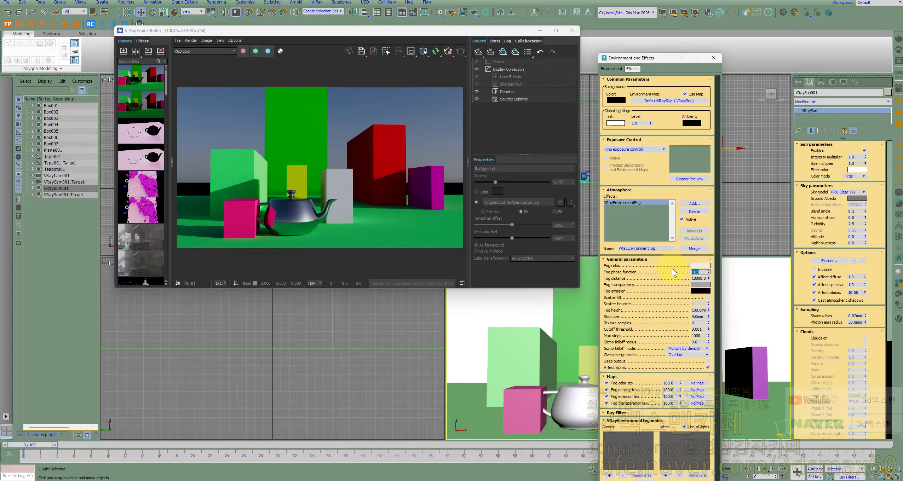
pyautogui.write('0')
pyautogui.press('Return')
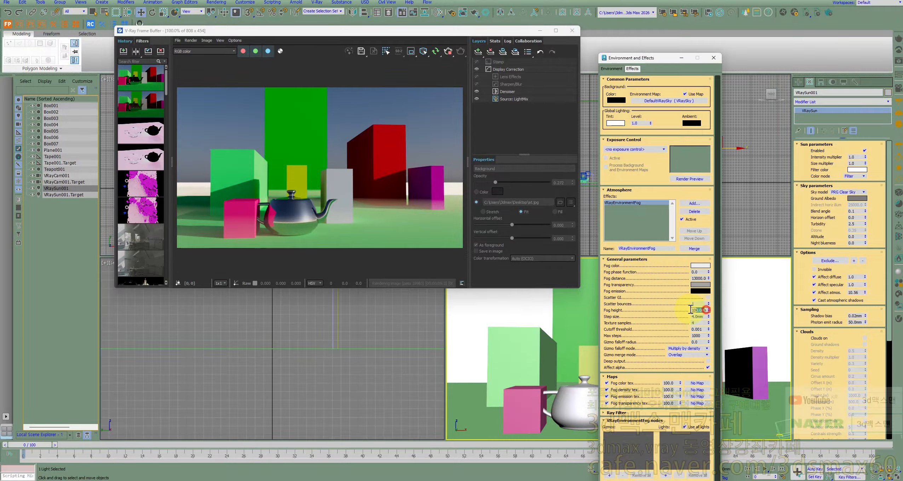
# Create a temporary box in the camera view, adjust its height to gauge the scene's height, and delete it
pyautogui.moveTo(654, 58); pyautogui.dragTo(377, 45)
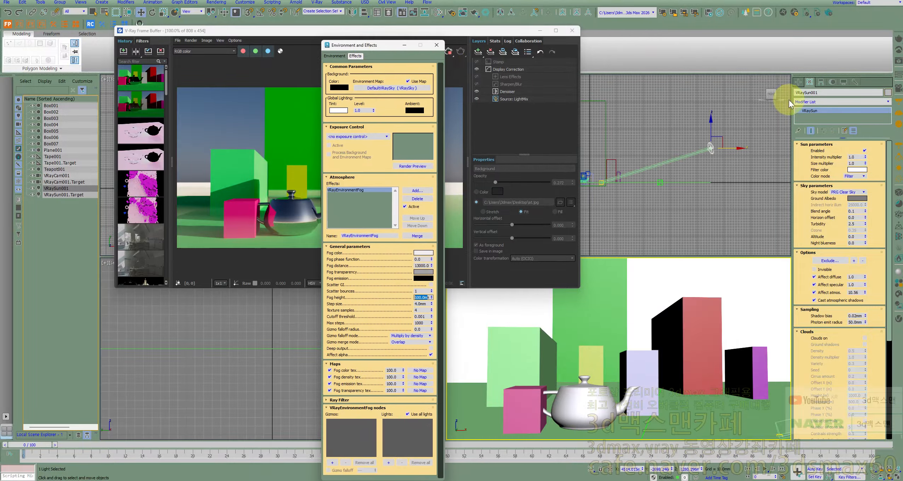
pyautogui.click(798, 82)
pyautogui.click(825, 138)
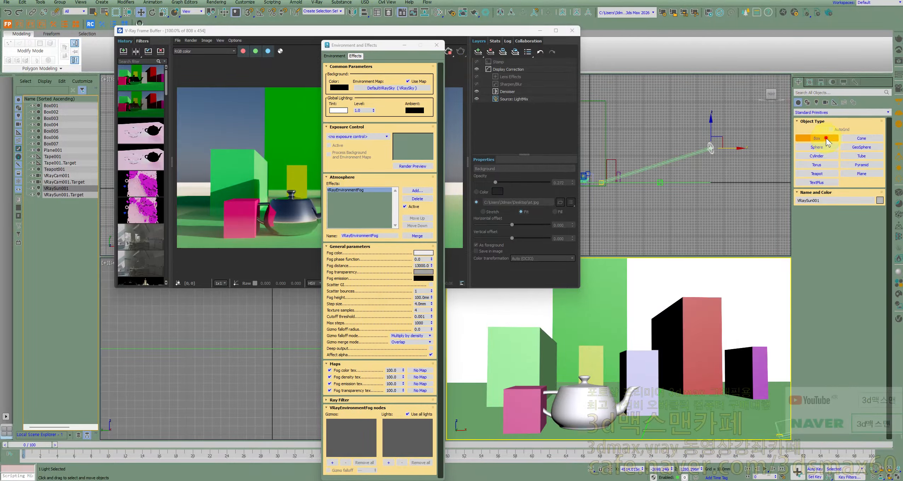
pyautogui.moveTo(705, 393); pyautogui.dragTo(725, 423)
pyautogui.click(705, 373)
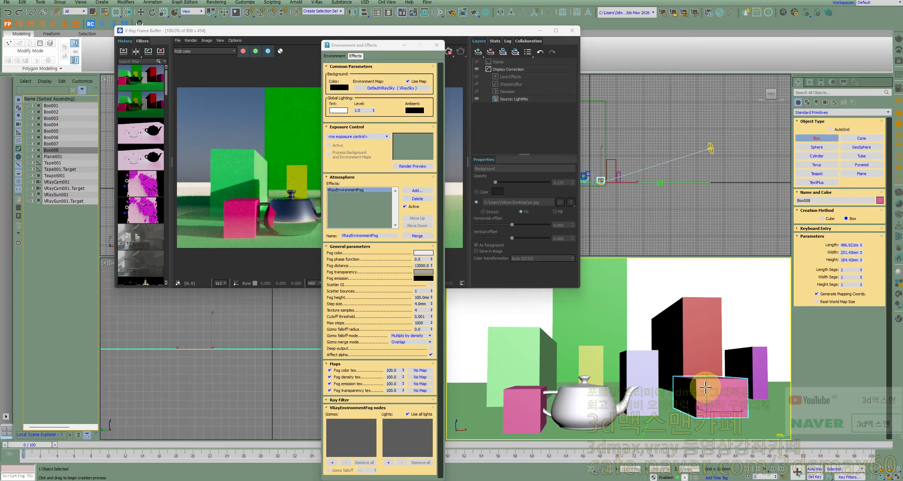
pyautogui.click(709, 401)
pyautogui.moveTo(861, 260); pyautogui.dragTo(857, 467)
pyautogui.press('Delete')
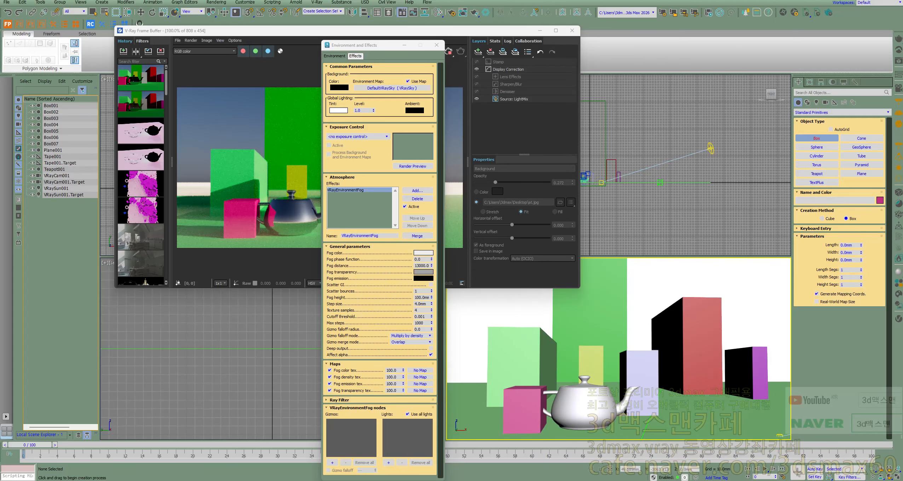
# Set the fog height to 900 mm and place the frame buffer and environment settings side by side
pyautogui.click(422, 298)
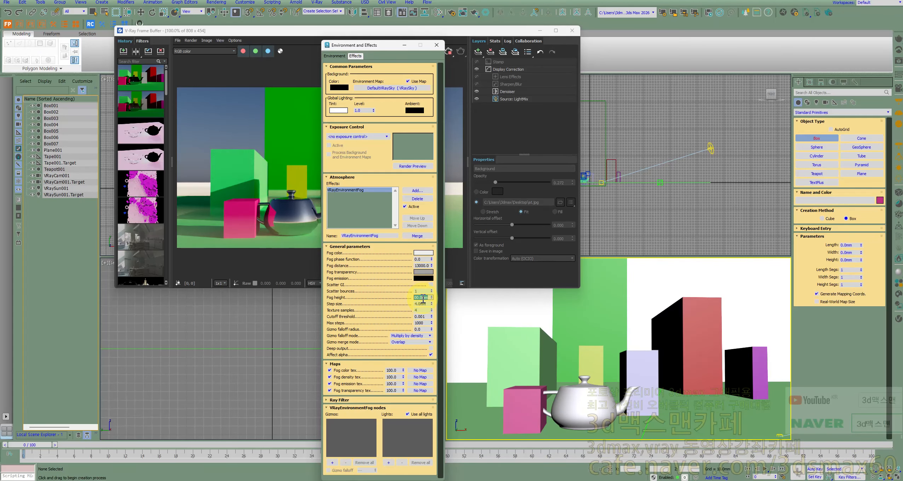
pyautogui.press('Return')
pyautogui.moveTo(185, 31); pyautogui.dragTo(484, 59)
pyautogui.moveTo(388, 49); pyautogui.dragTo(321, 47)
# Compare fog phase function values of -1, 1, -0.1 and -0.44 in the render and set it to -0.79
pyautogui.click(361, 258)
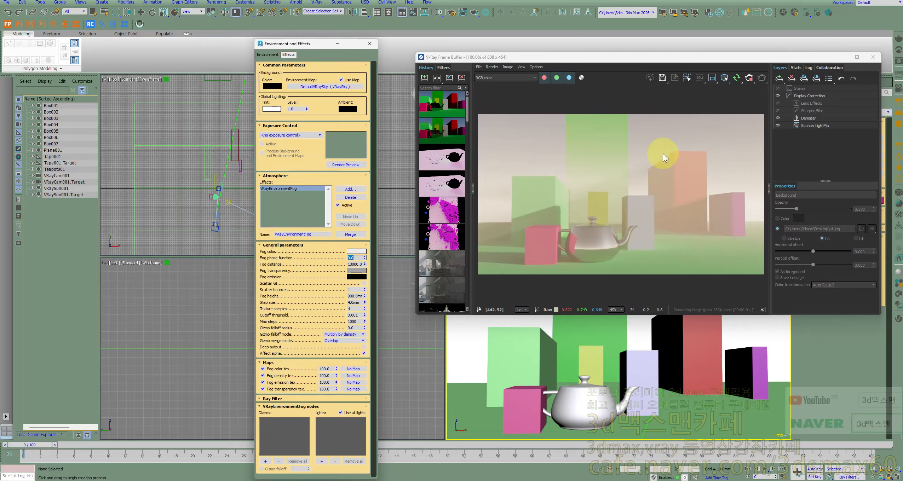
pyautogui.click(358, 258)
pyautogui.write('-1')
pyautogui.press('Return')
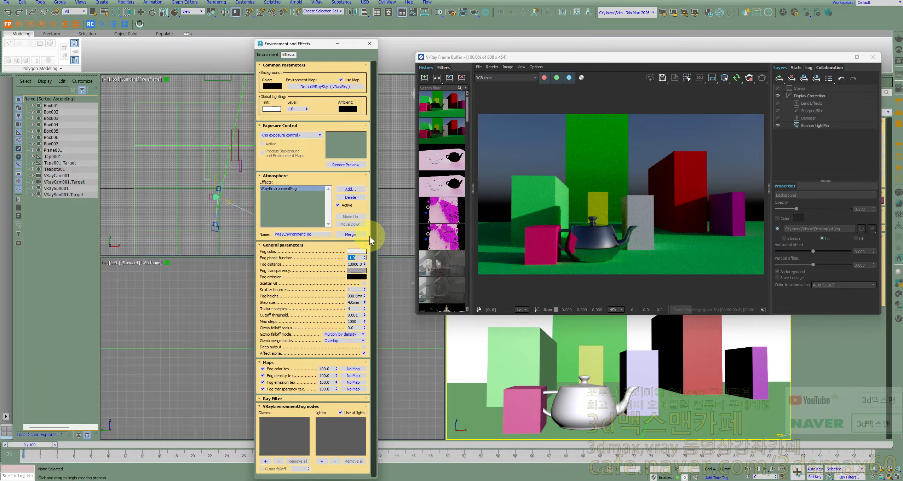
pyautogui.write('1')
pyautogui.press('Return')
pyautogui.write('-0.1')
pyautogui.press('Return')
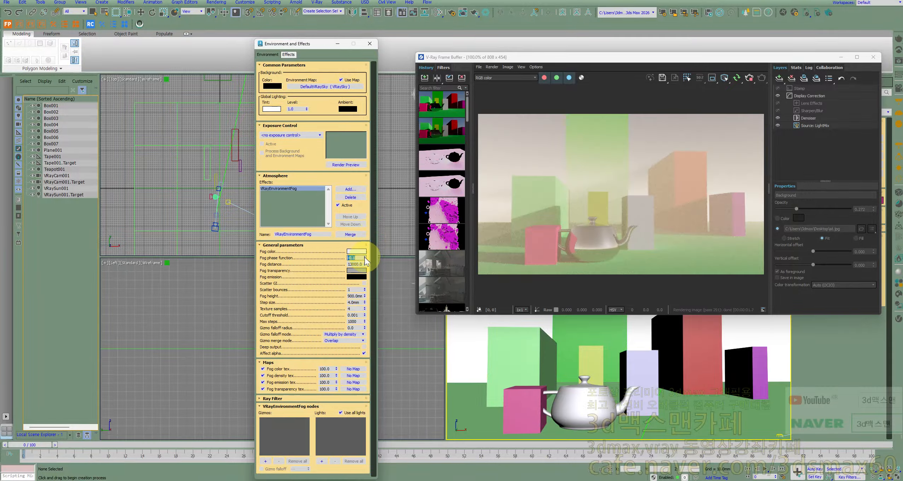
pyautogui.moveTo(365, 259); pyautogui.dragTo(365, 269)
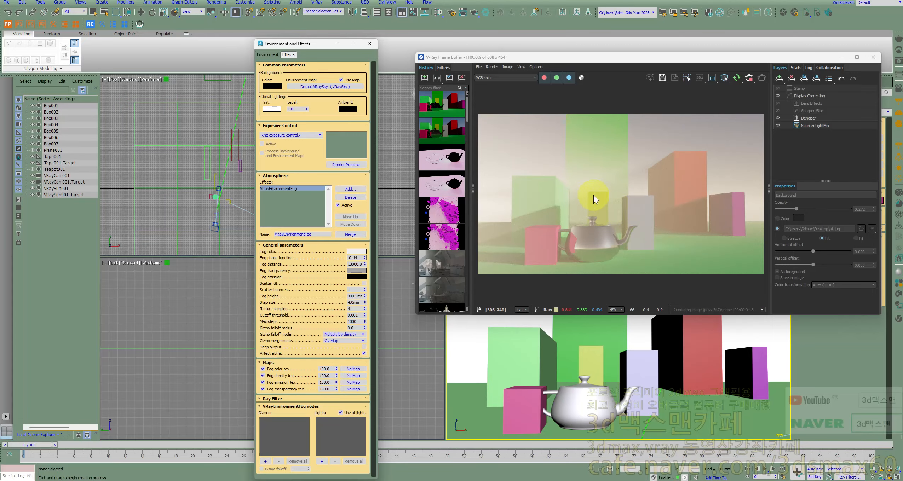
pyautogui.moveTo(364, 257); pyautogui.dragTo(365, 266)
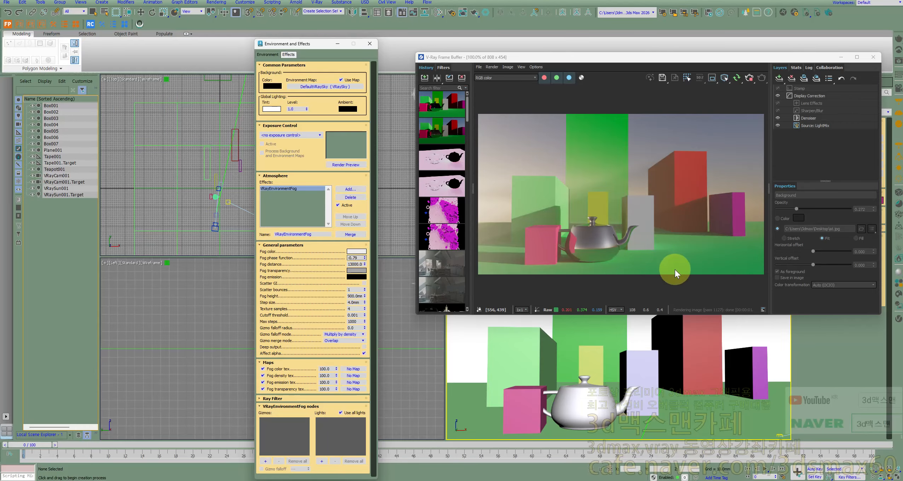
# Move the environment settings aside, stop the interactive render and close the frame buffer
pyautogui.moveTo(316, 44); pyautogui.dragTo(456, 73)
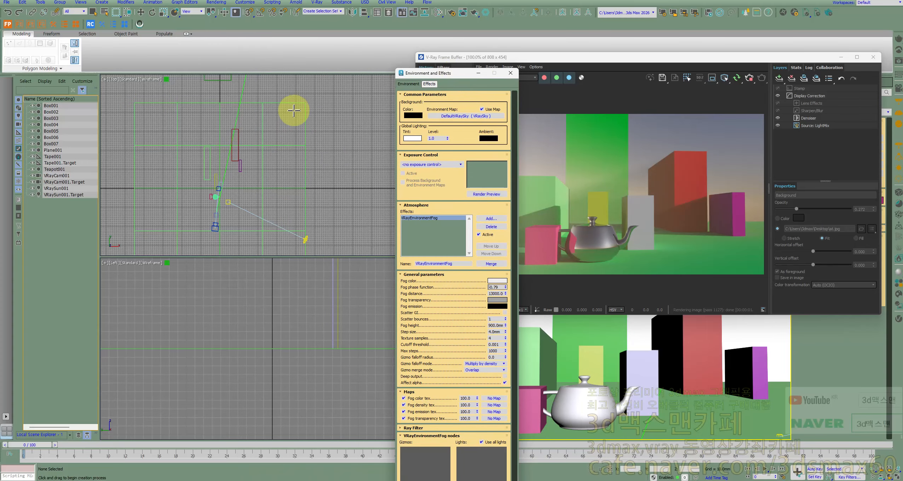
pyautogui.click(749, 78)
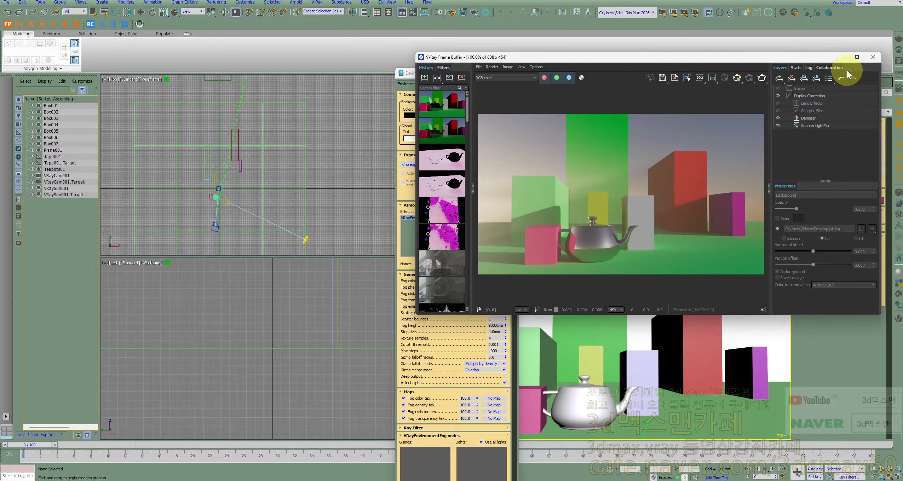
pyautogui.click(872, 57)
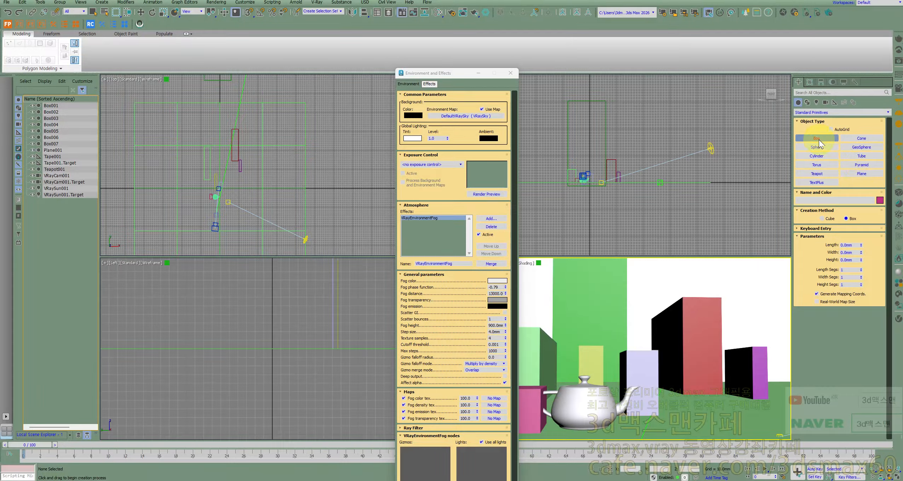
# Abandon a started box and create a square plane about 2801 mm per side in the Front view
pyautogui.moveTo(643, 132); pyautogui.dragTo(684, 186)
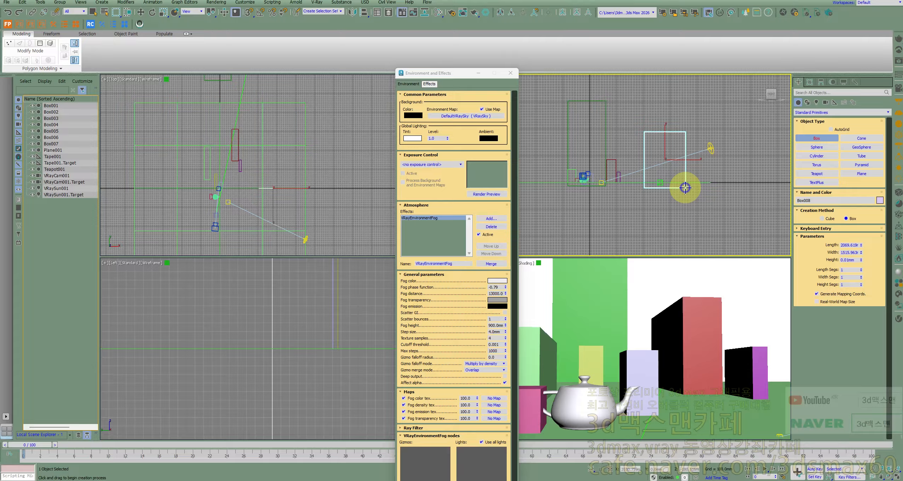
pyautogui.rightClick(685, 188)
pyautogui.click(861, 173)
pyautogui.moveTo(680, 132); pyautogui.dragTo(701, 161)
# Set the new plane's length and width segments to 100 each
pyautogui.click(849, 263)
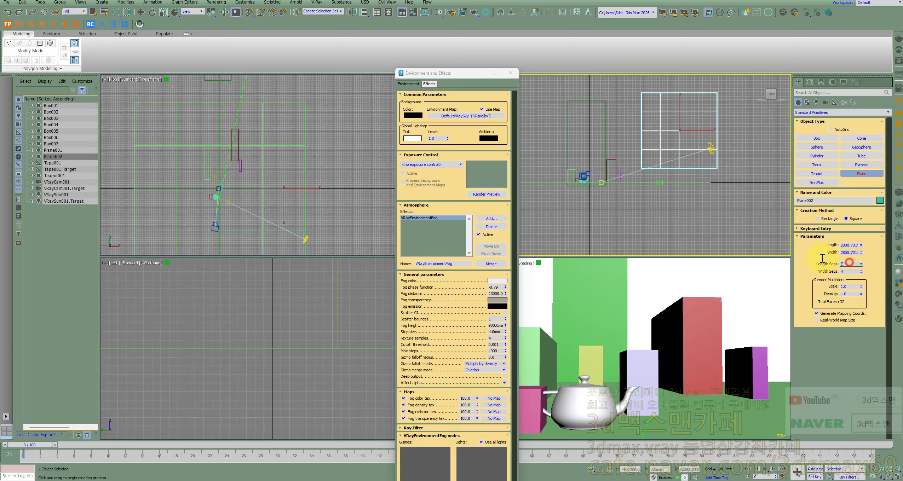
pyautogui.write('100')
pyautogui.press('Tab')
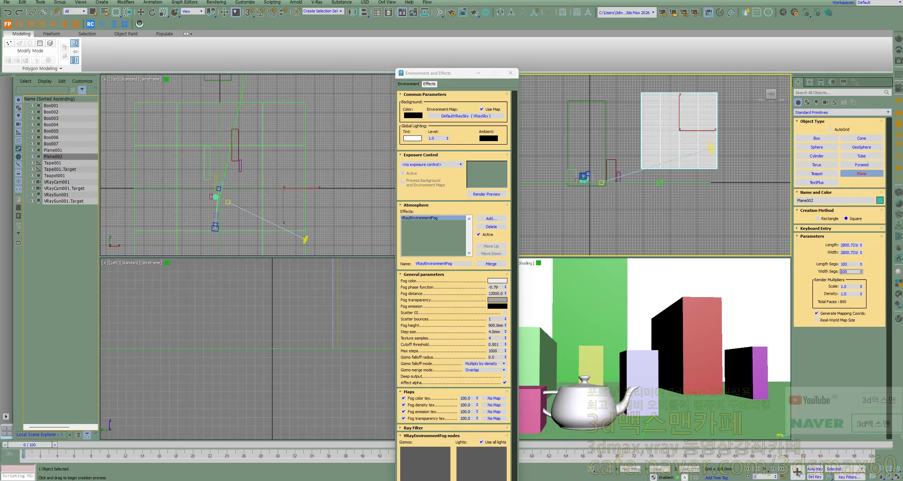
pyautogui.press('Return')
pyautogui.scroll(5, 675, 145)
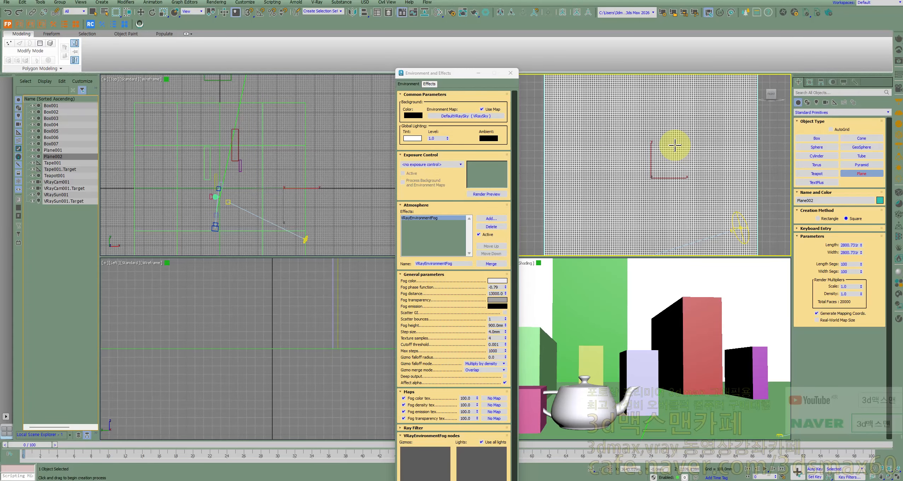
# Convert the new plane to an editable poly and select all of its polygons
pyautogui.scroll(-3, 677, 161)
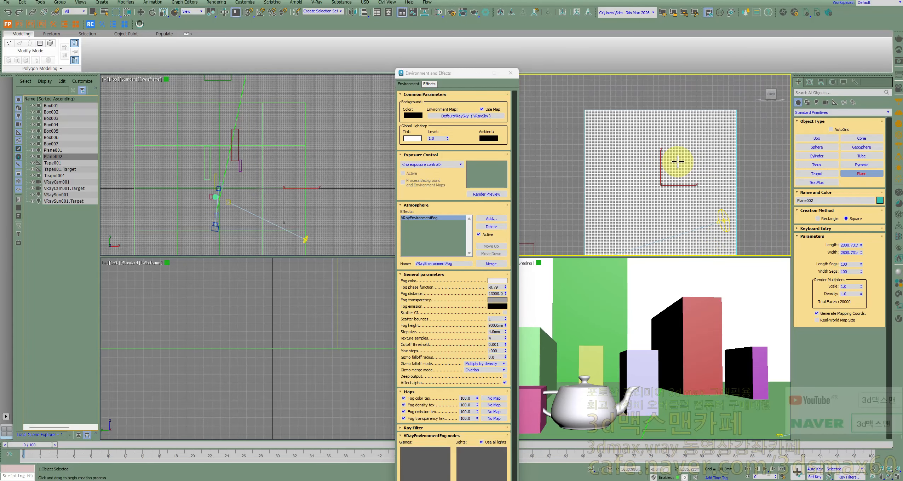
pyautogui.press('w')
pyautogui.hotkey('alt', 'e')
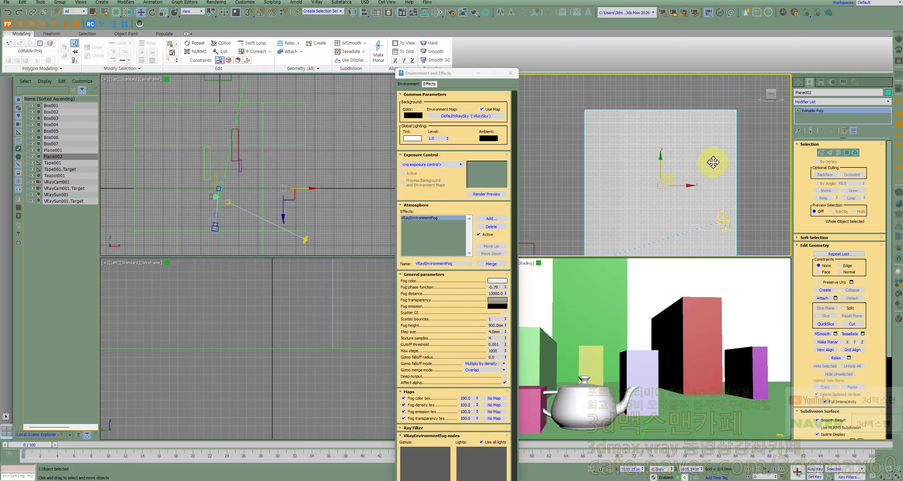
pyautogui.click(846, 153)
pyautogui.hotkey('ctrl', 'a')
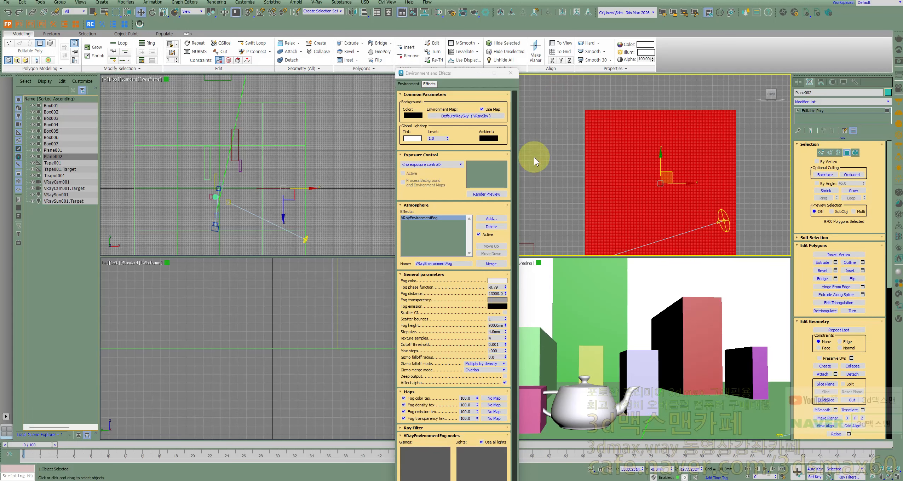
# Try a 60 percent random selection of the plane's polygons, then reselect a random share and delete it to punch holes
pyautogui.click(88, 34)
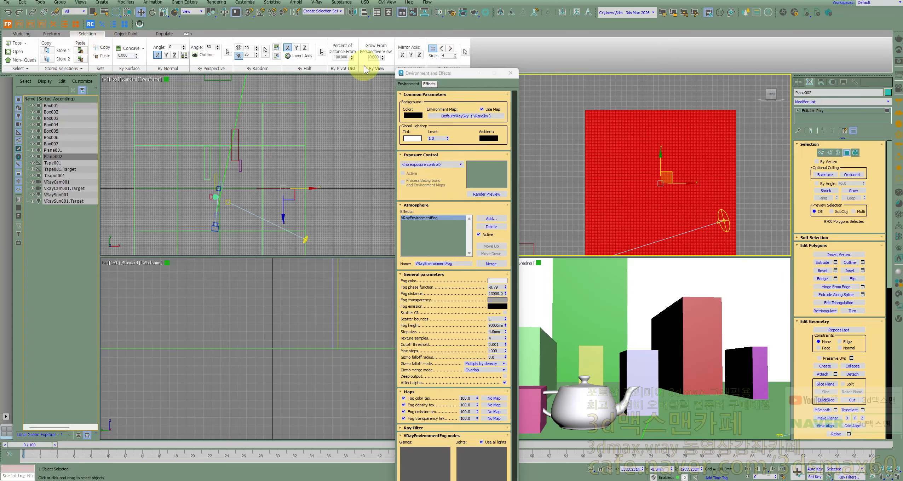
pyautogui.doubleClick(247, 55)
pyautogui.write('60')
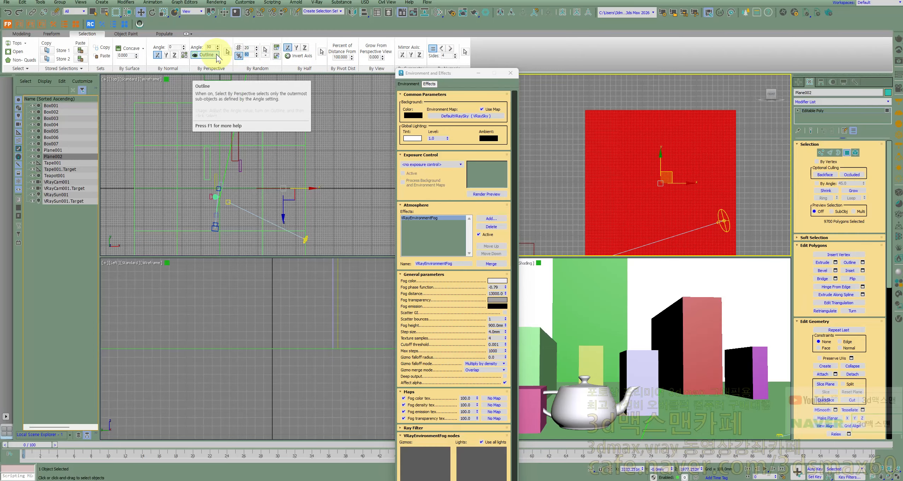
pyautogui.click(267, 52)
pyautogui.moveTo(630, 171); pyautogui.dragTo(625, 143, button='middle')
pyautogui.click(250, 56)
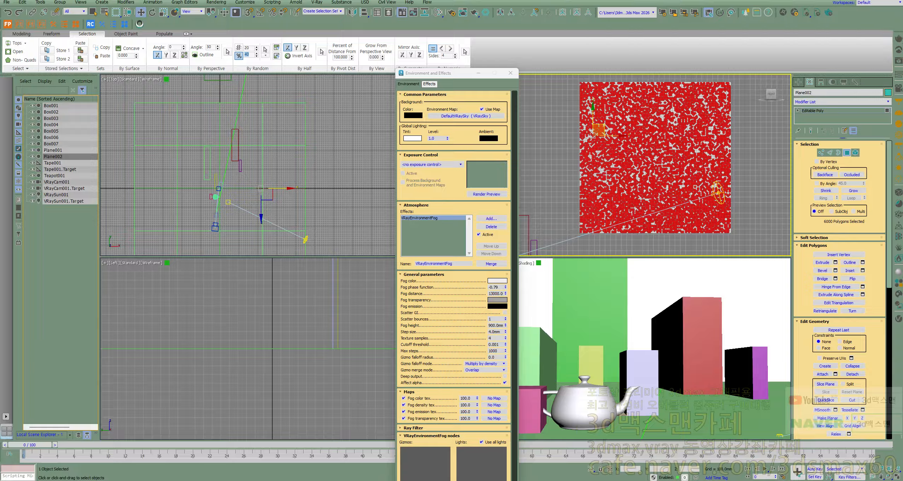
pyautogui.moveTo(621, 140); pyautogui.dragTo(616, 146, button='middle')
pyautogui.click(265, 50)
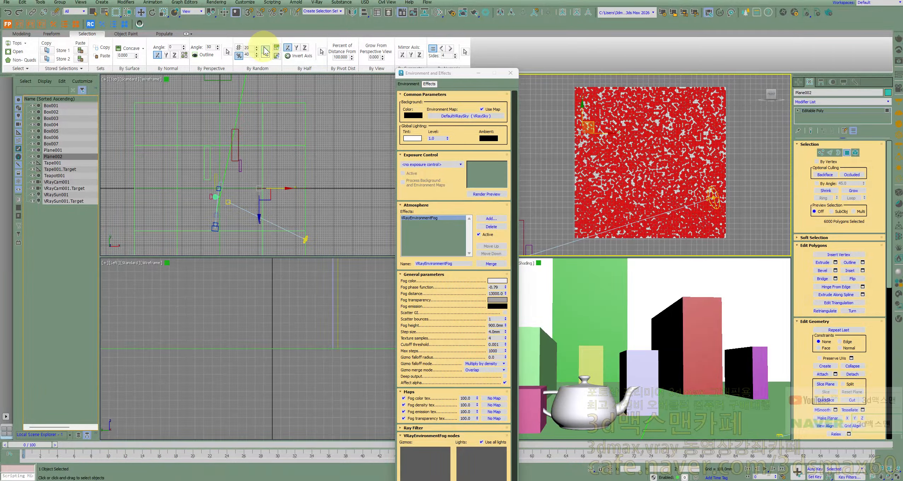
pyautogui.click(543, 134)
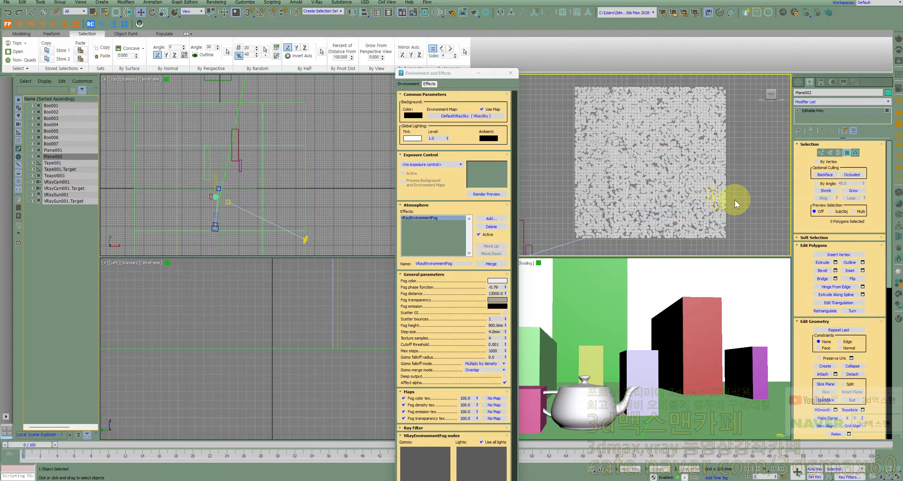
# Delete another random share of the plane's remaining polygons and return to object level
pyautogui.hotkey('ctrl', 'a')
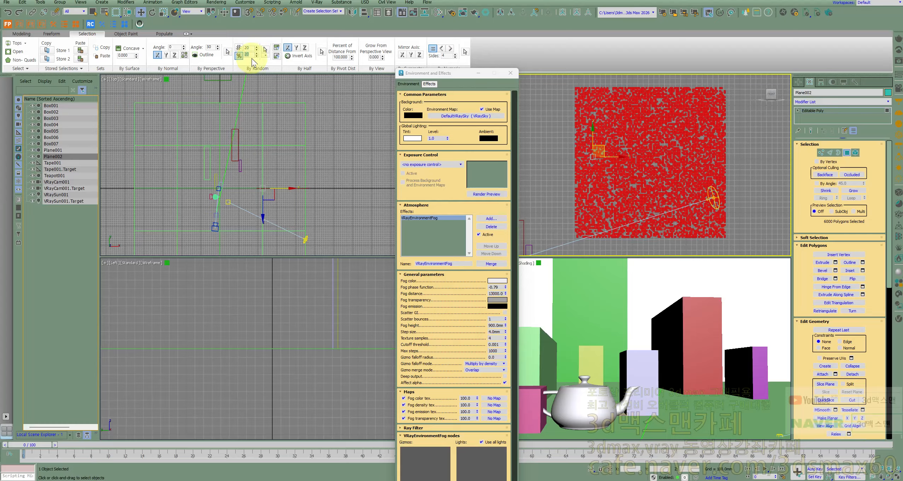
pyautogui.click(264, 51)
pyautogui.click(675, 172)
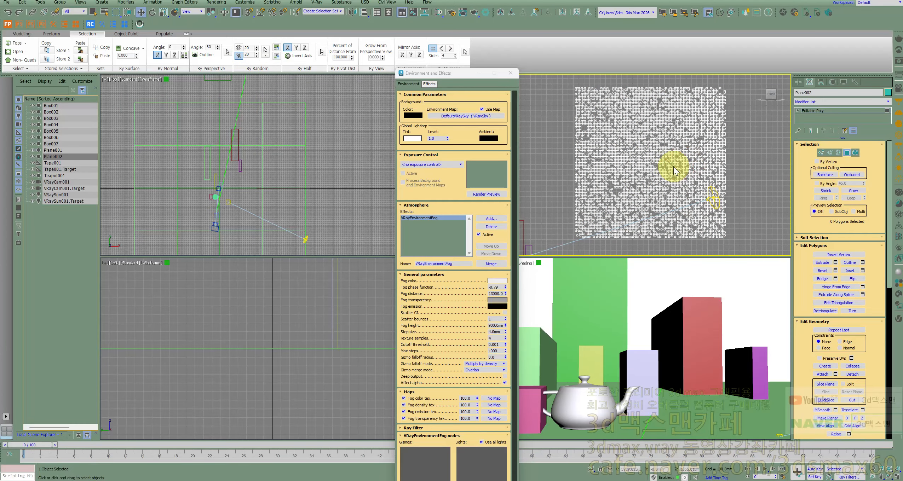
pyautogui.click(819, 111)
pyautogui.moveTo(668, 134); pyautogui.dragTo(662, 137, button='middle')
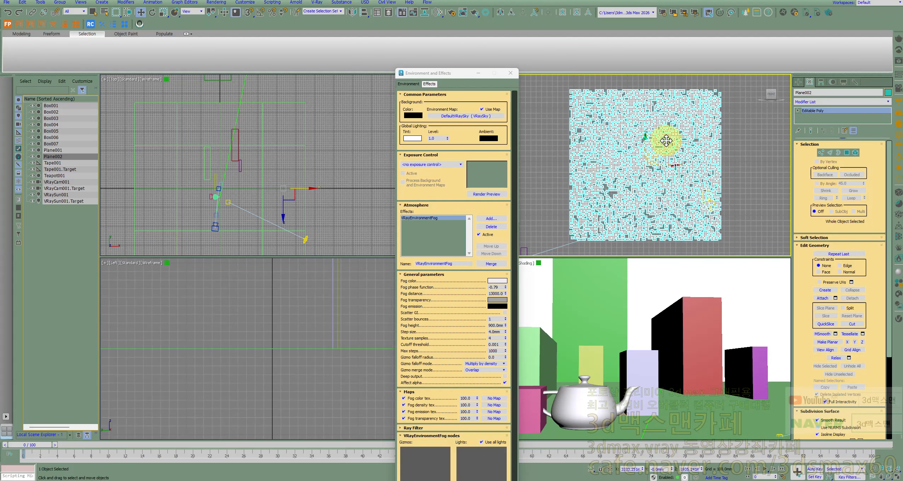
# Add a Shell modifier to the perforated plane with an outer amount of 10 mm
pyautogui.click(609, 276)
pyautogui.write('x')
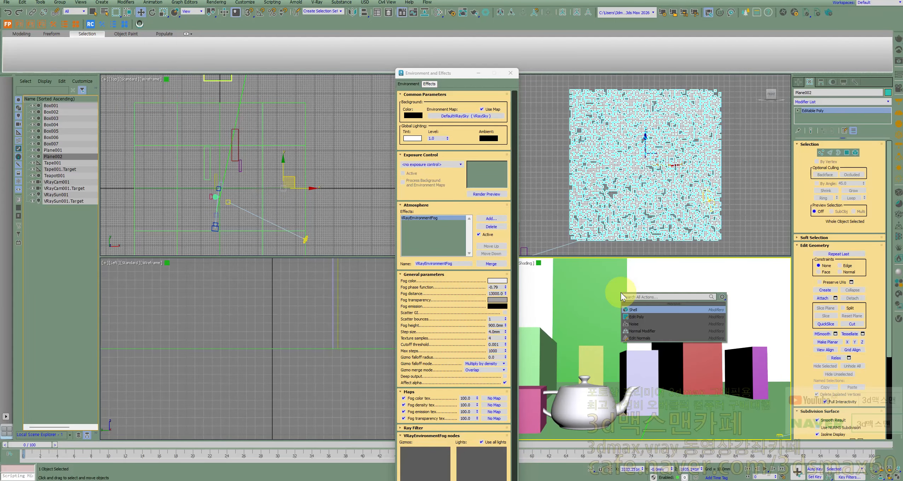
pyautogui.write('sh')
pyautogui.press('Return')
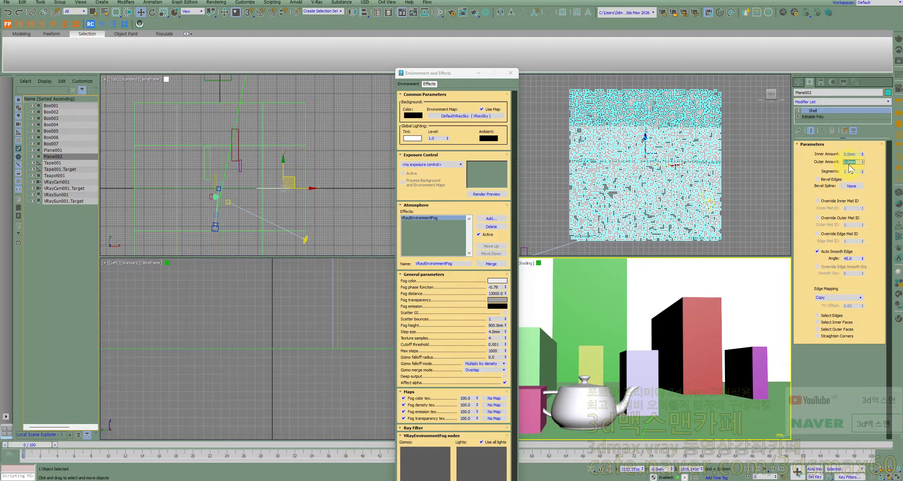
# In the Top view, move the perforated plane near the sun and rotate it roughly perpendicular to the sun's direction line
pyautogui.scroll(-2, 295, 163)
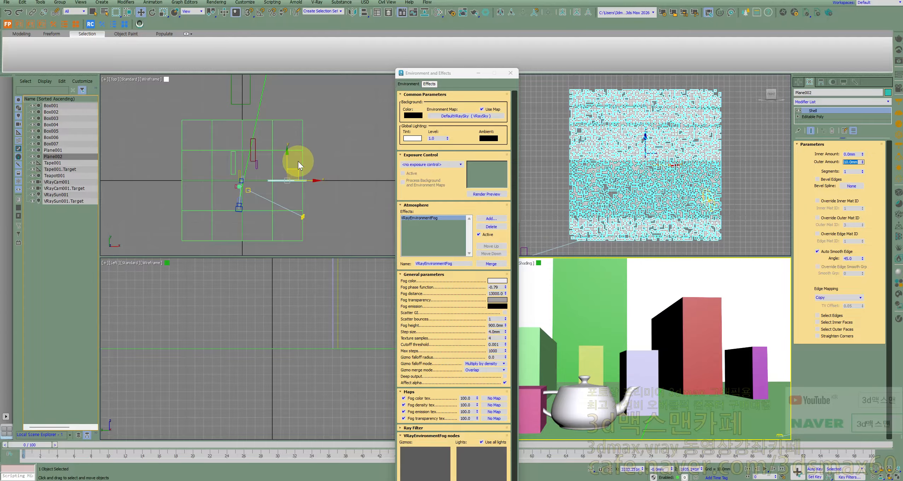
pyautogui.moveTo(298, 163); pyautogui.dragTo(296, 203)
pyautogui.rightClick(295, 204)
pyautogui.click(306, 216)
pyautogui.scroll(2, 287, 210)
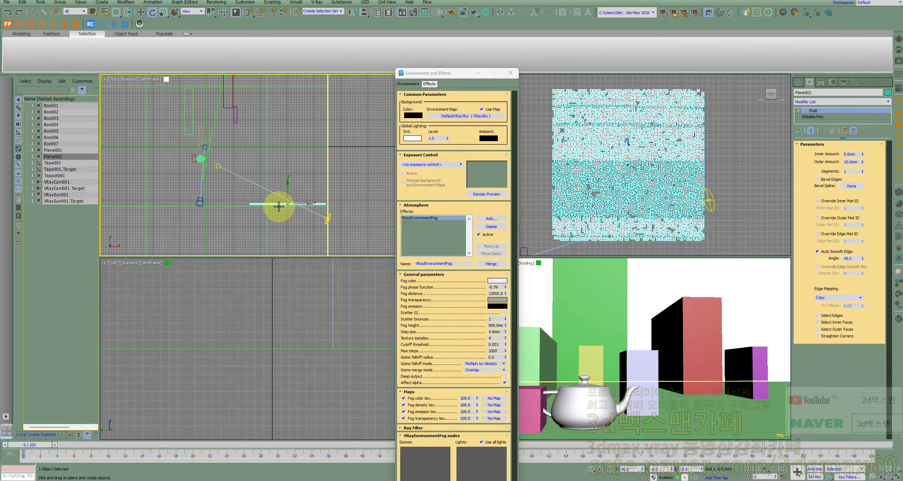
pyautogui.moveTo(291, 205); pyautogui.dragTo(315, 121)
# Shift the perforated plane closer to the sun in the Top view and lower it across the sun's line in the Front view
pyautogui.rightClick(314, 152)
pyautogui.click(319, 160)
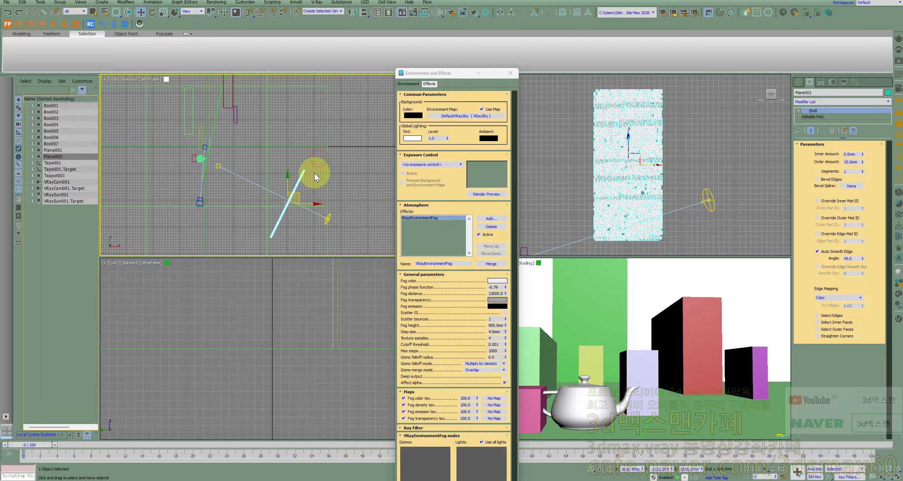
pyautogui.moveTo(299, 192)
pyautogui.mouseDown()
pyautogui.moveTo(331, 197)
pyautogui.moveTo(307, 185)
pyautogui.mouseUp()
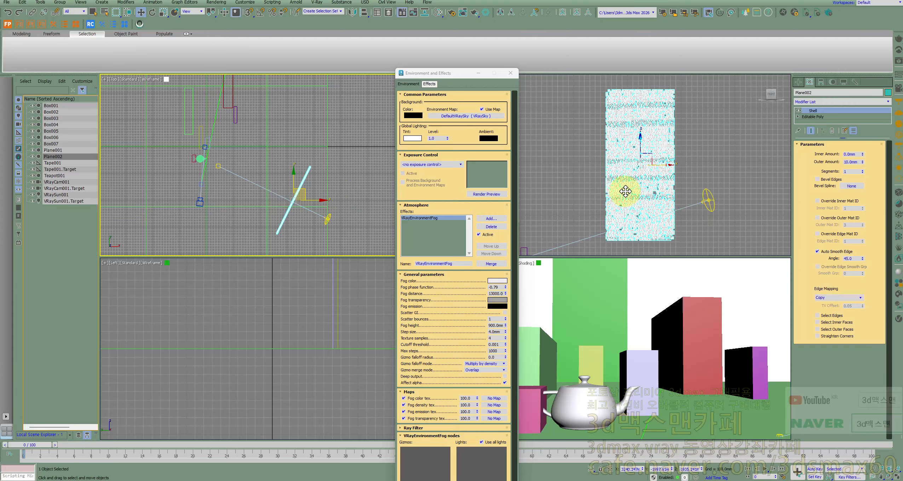
pyautogui.scroll(-4, 630, 191)
pyautogui.moveTo(633, 158); pyautogui.dragTo(636, 190)
# Start the interactive V-Ray render of the camera view and move the frame buffer clear of the perforated plane in the Top view
pyautogui.rightClick(627, 297)
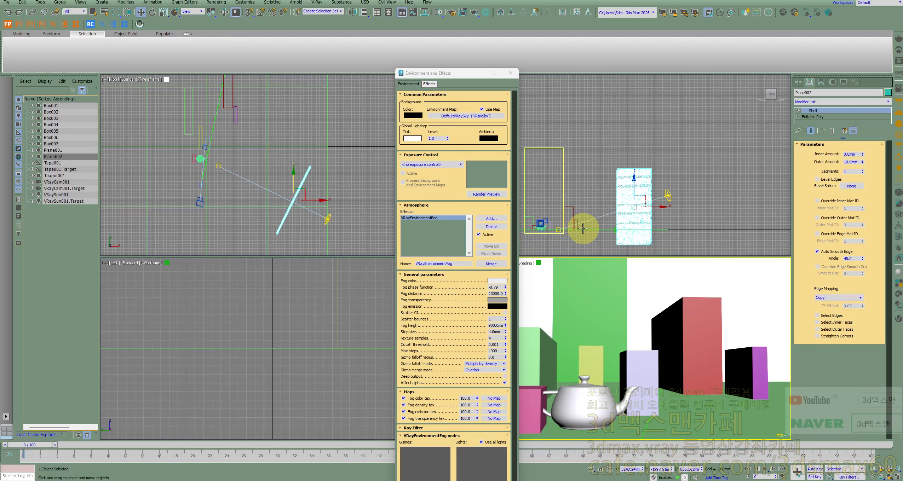
pyautogui.rightClick(707, 291)
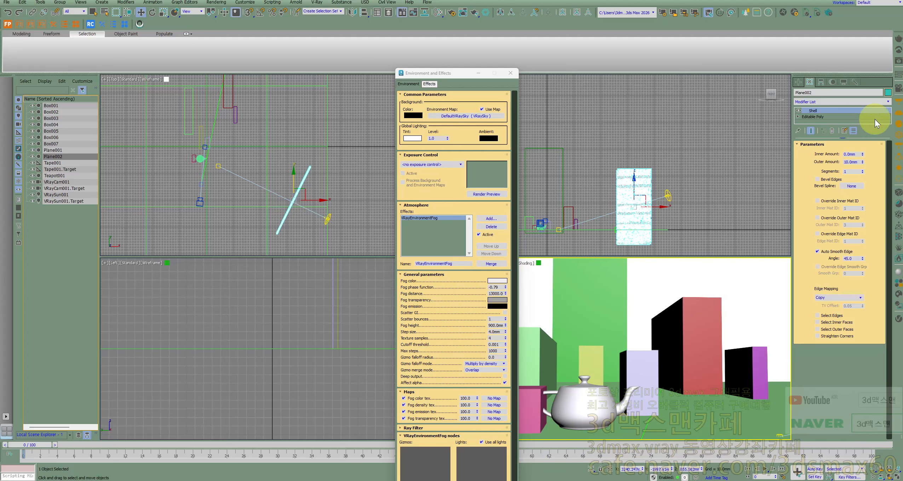
pyautogui.click(900, 66)
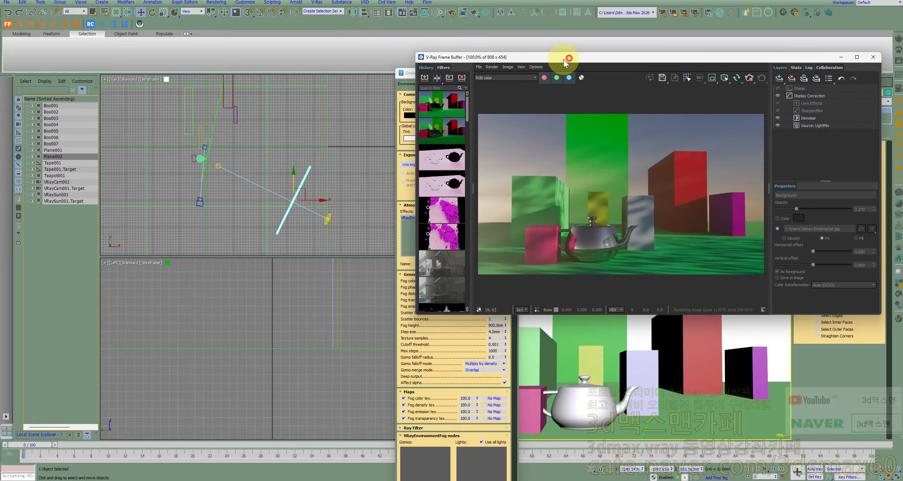
pyautogui.moveTo(570, 57); pyautogui.dragTo(503, 62)
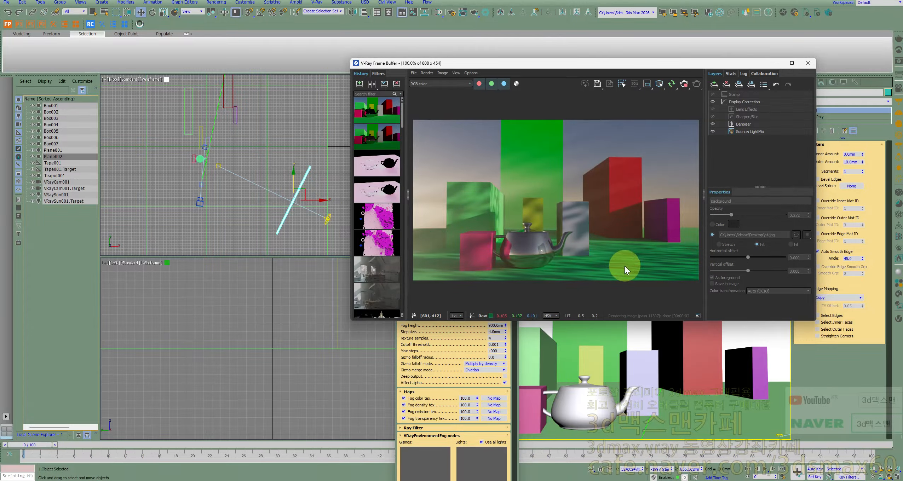
# Turn off Cast Shadows in the perforated plane's object properties
pyautogui.rightClick(304, 177)
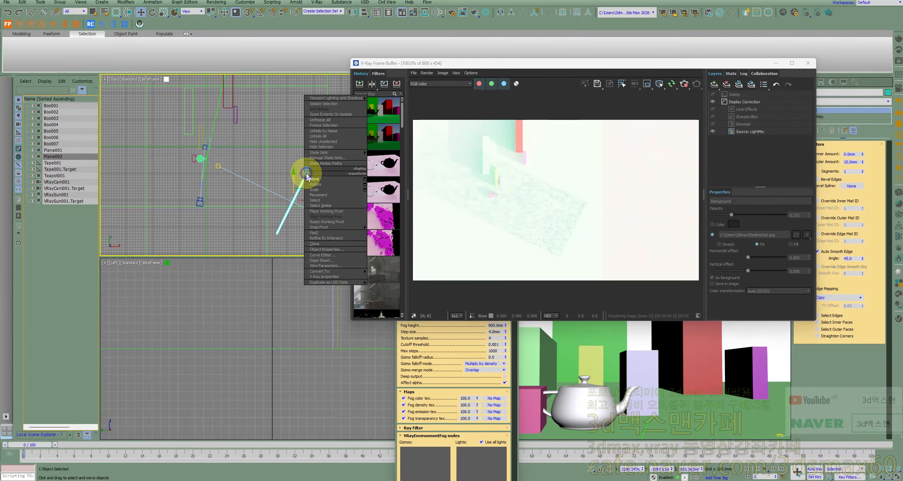
pyautogui.click(334, 249)
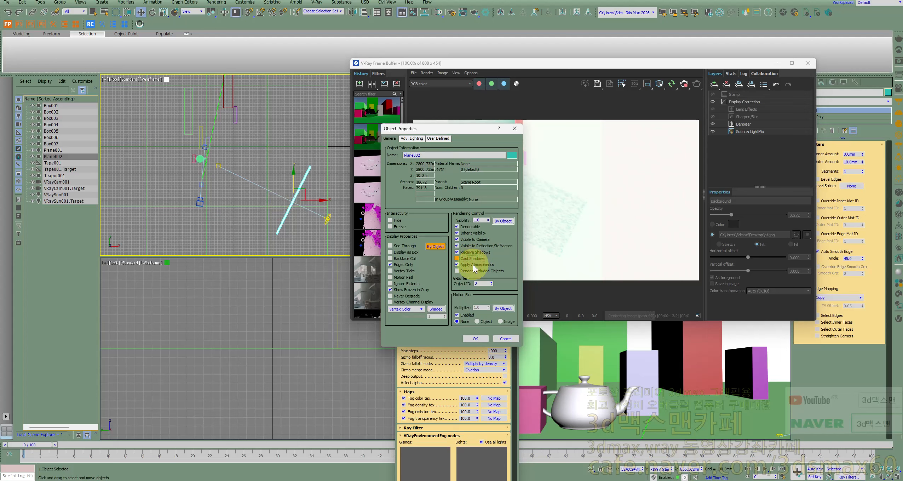
pyautogui.click(475, 339)
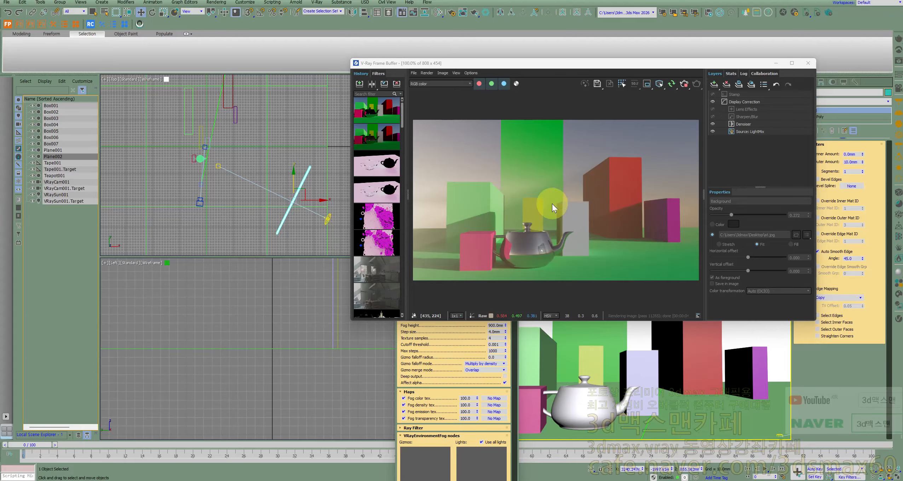
# Move the perforated plane out to the sun in the Top view, testing its position against the render
pyautogui.click(304, 189)
pyautogui.moveTo(305, 189); pyautogui.dragTo(334, 201)
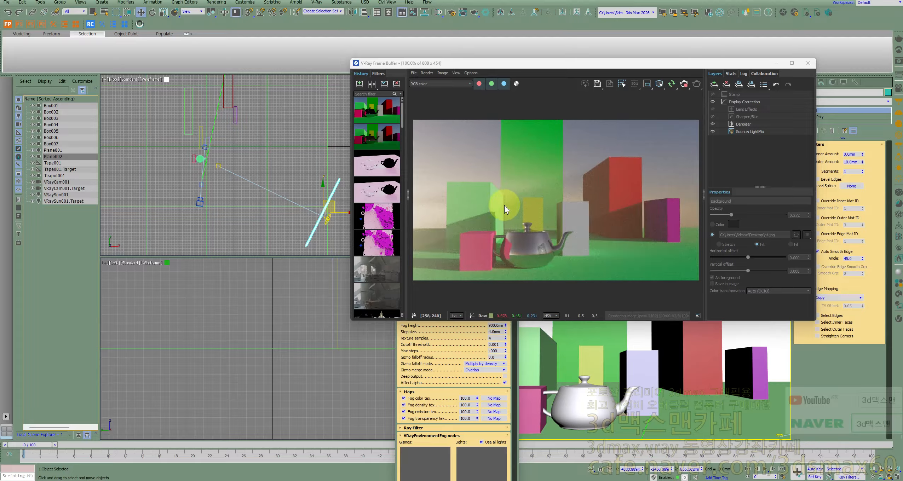
pyautogui.moveTo(335, 206)
pyautogui.mouseDown()
pyautogui.moveTo(319, 215)
pyautogui.moveTo(327, 204)
pyautogui.mouseUp()
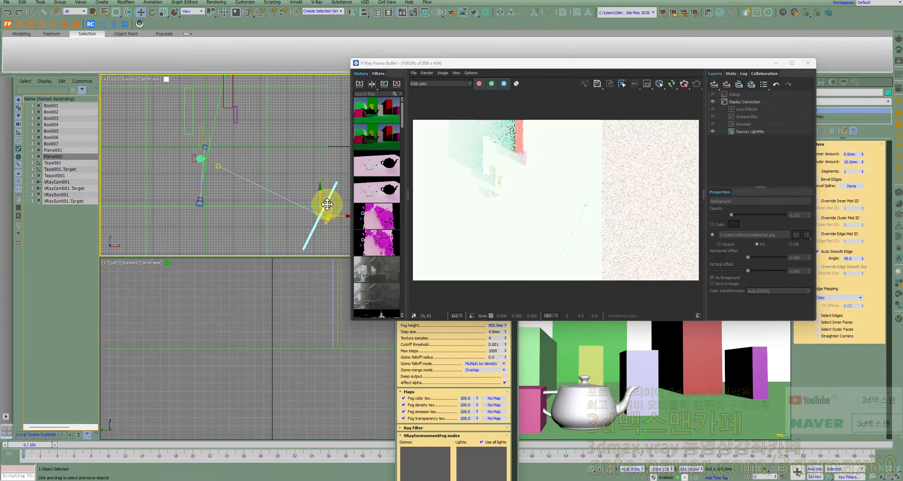
# Turn Cast Shadows back on in the perforated plane's object properties
pyautogui.rightClick(326, 205)
pyautogui.click(346, 281)
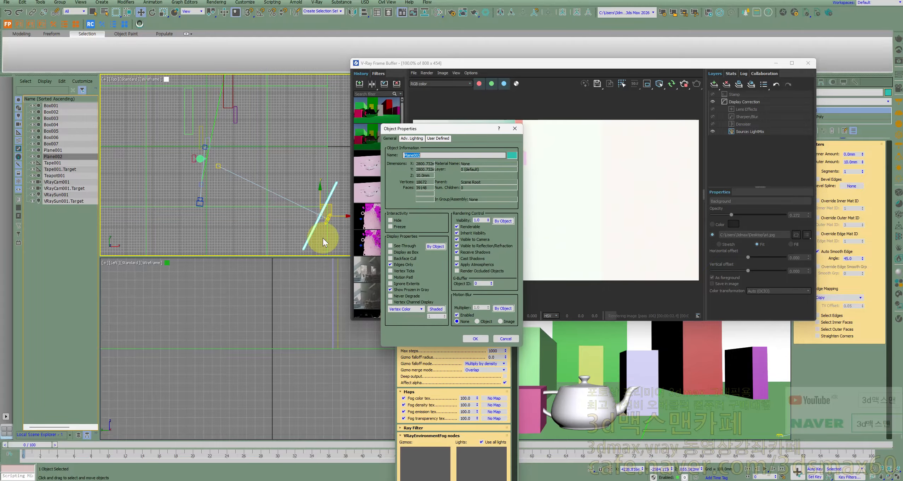
pyautogui.click(457, 258)
pyautogui.click(474, 338)
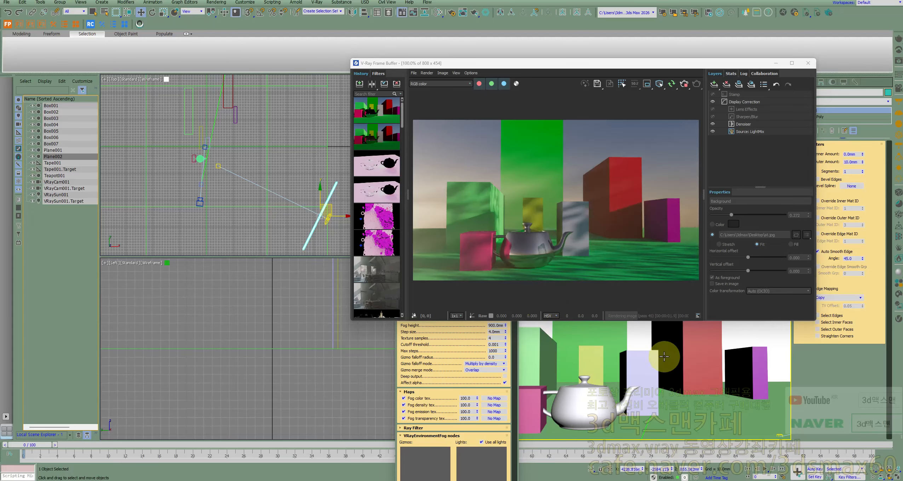
# Turn off Receive Shadows in the object properties of the 9000 mm floor plane
pyautogui.click(694, 412)
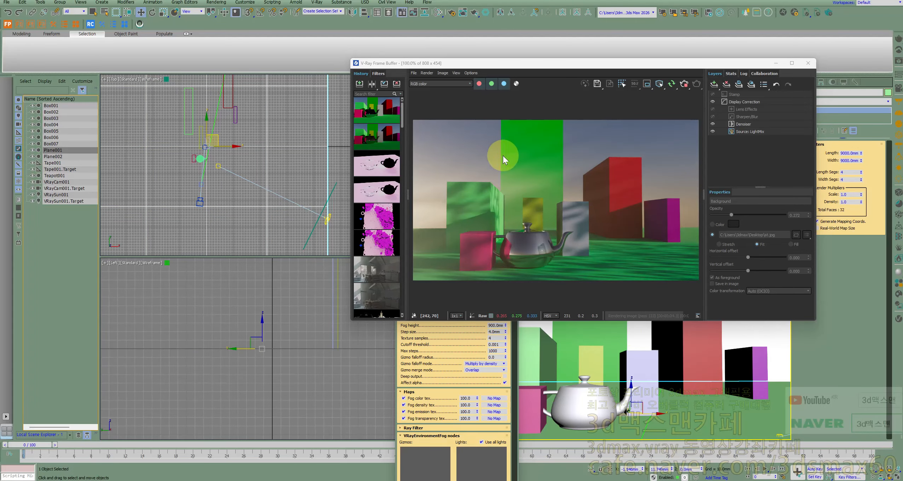
pyautogui.rightClick(689, 417)
pyautogui.click(709, 435)
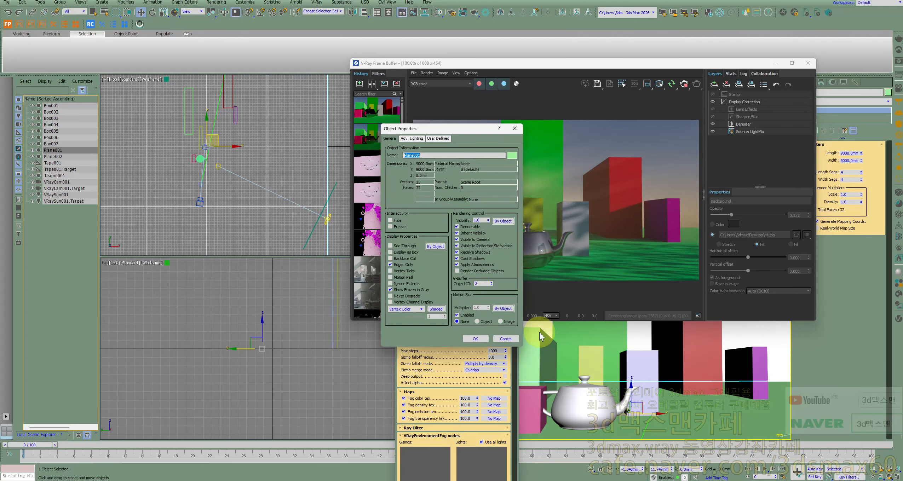
pyautogui.click(475, 338)
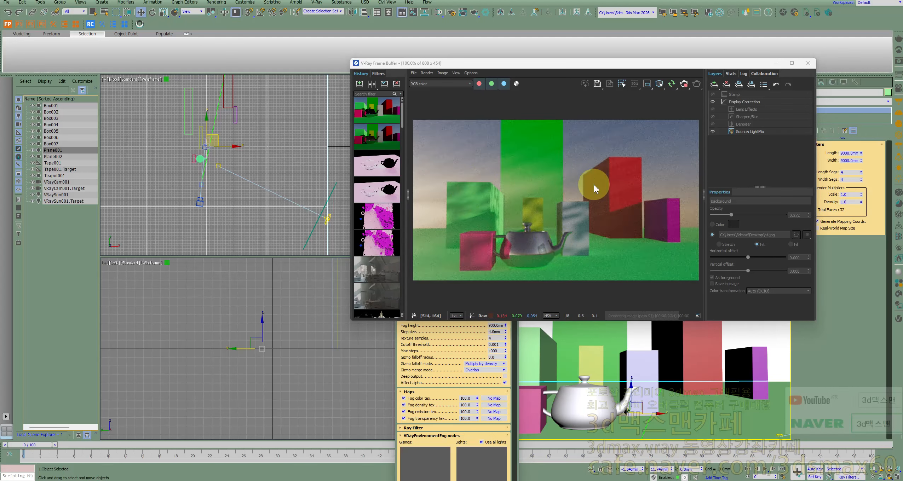
# Select Box002, Box005 and Box006 together and turn off Receive Shadows in their object properties
pyautogui.click(643, 354)
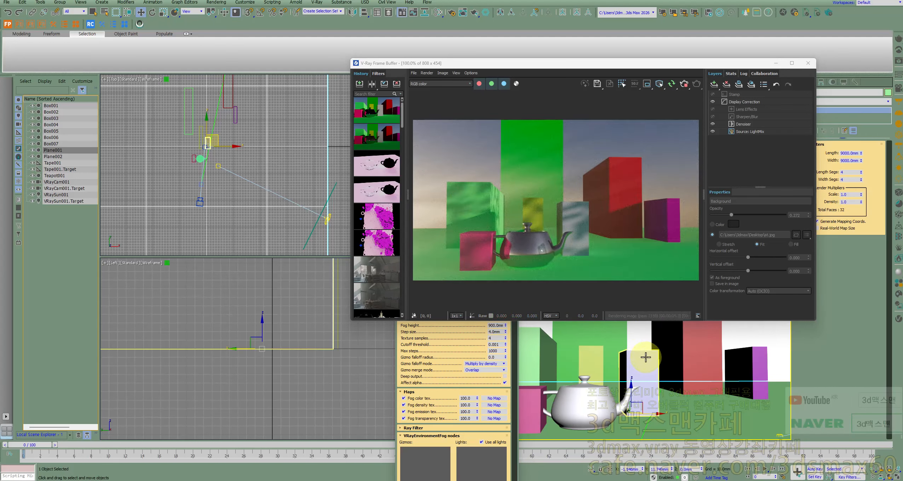
pyautogui.keyDown('ctrl'); pyautogui.click(597, 364); pyautogui.keyUp('ctrl')
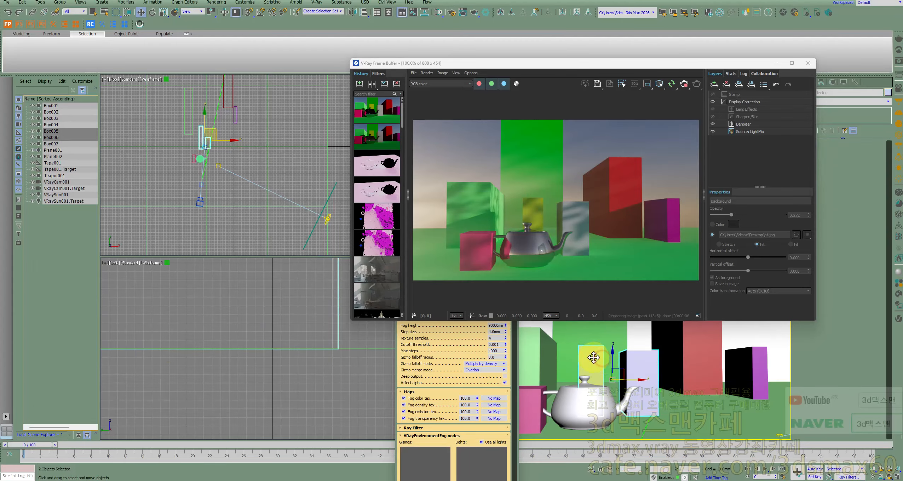
pyautogui.keyDown('ctrl'); pyautogui.click(540, 345); pyautogui.keyUp('ctrl')
pyautogui.rightClick(542, 346)
pyautogui.click(560, 386)
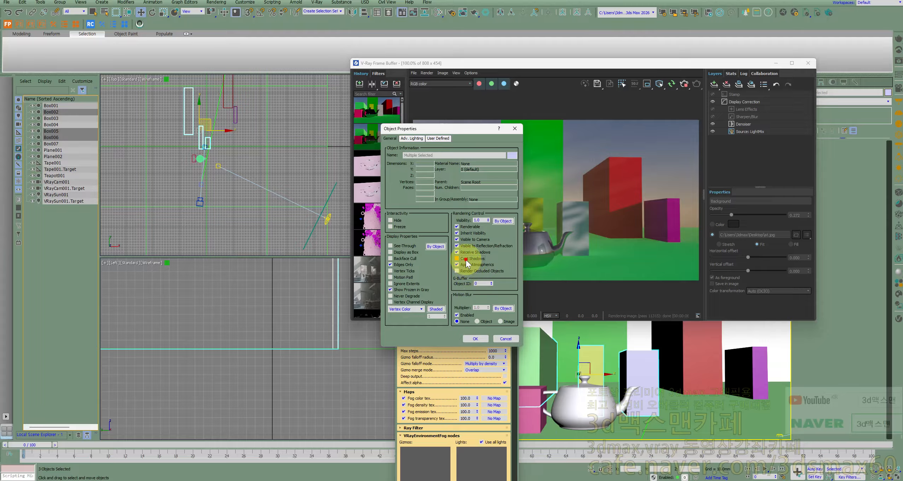
pyautogui.click(475, 339)
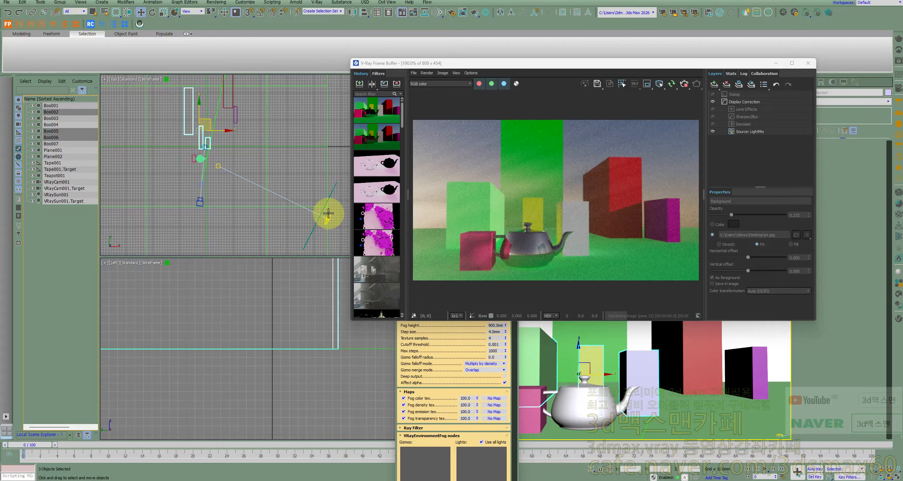
# Restart the interactive render, delete the perforated plane in front of the sun, and return to the camera view
pyautogui.rightClick(605, 346)
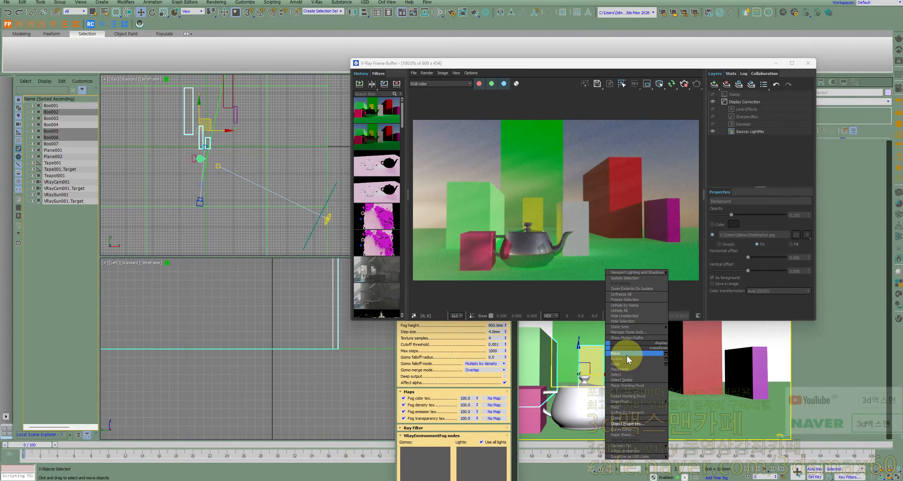
pyautogui.click(626, 355)
pyautogui.click(684, 85)
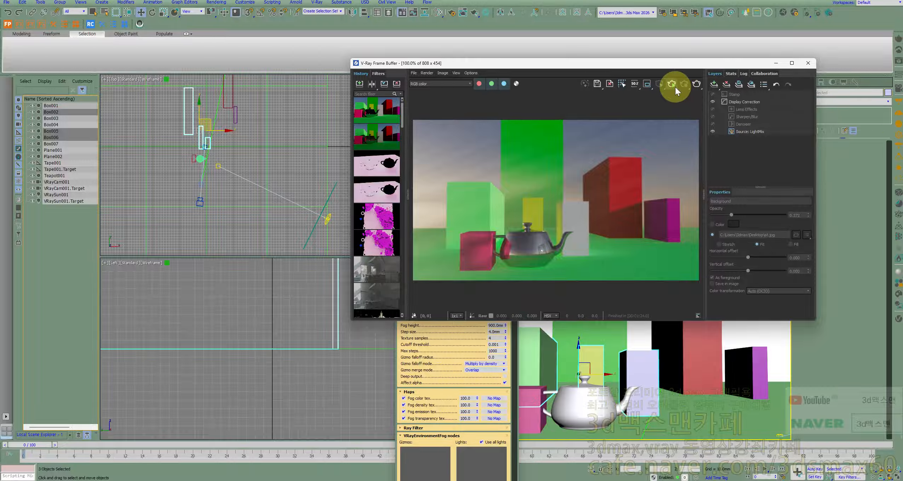
pyautogui.click(674, 87)
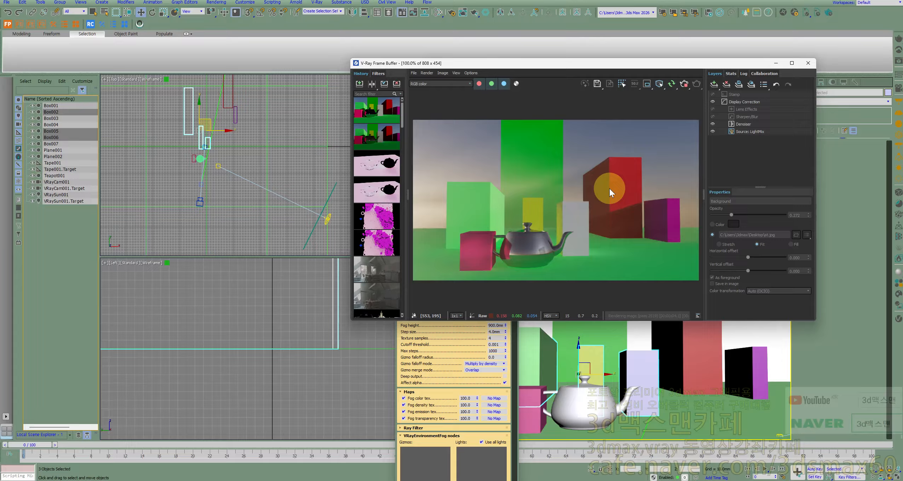
pyautogui.click(332, 193)
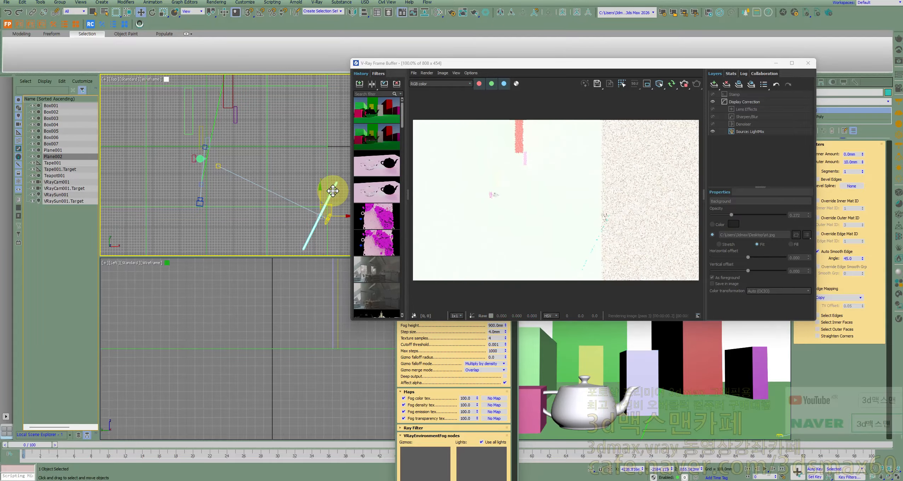
pyautogui.click(581, 381)
pyautogui.hotkey('ctrl', 'a')
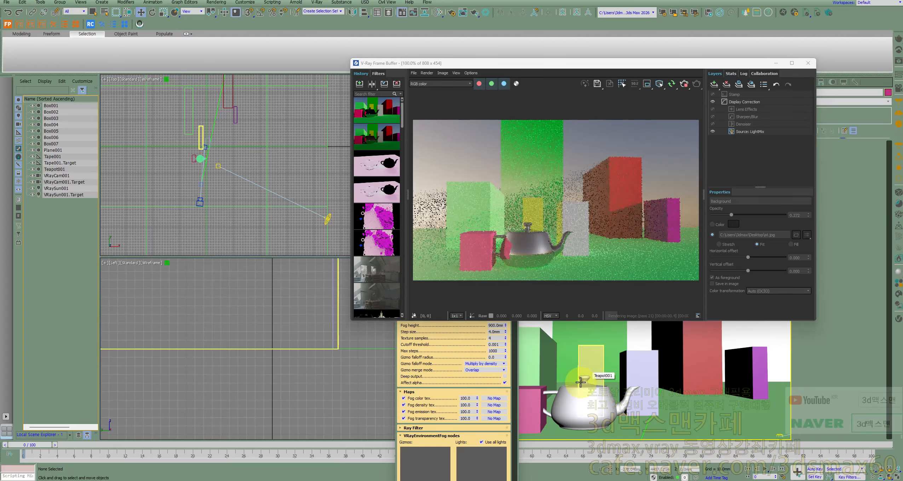
pyautogui.rightClick(600, 370)
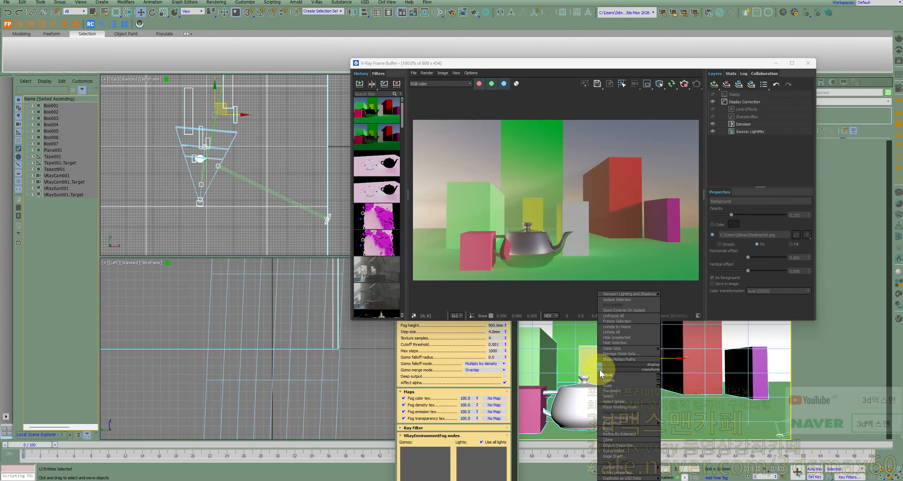
pyautogui.click(590, 368)
# Limit the selection filter to Geometry and select all geometry in the scene
pyautogui.click(80, 12)
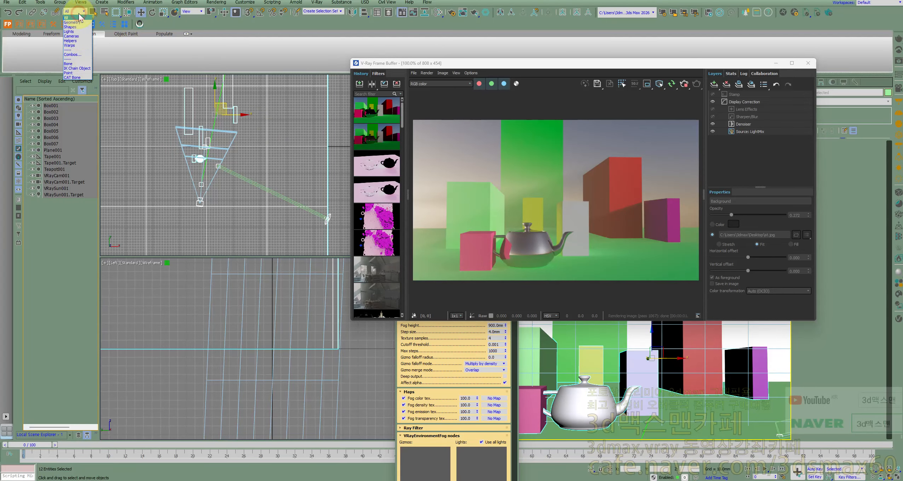
pyautogui.click(73, 22)
pyautogui.click(335, 121)
pyautogui.rightClick(564, 348)
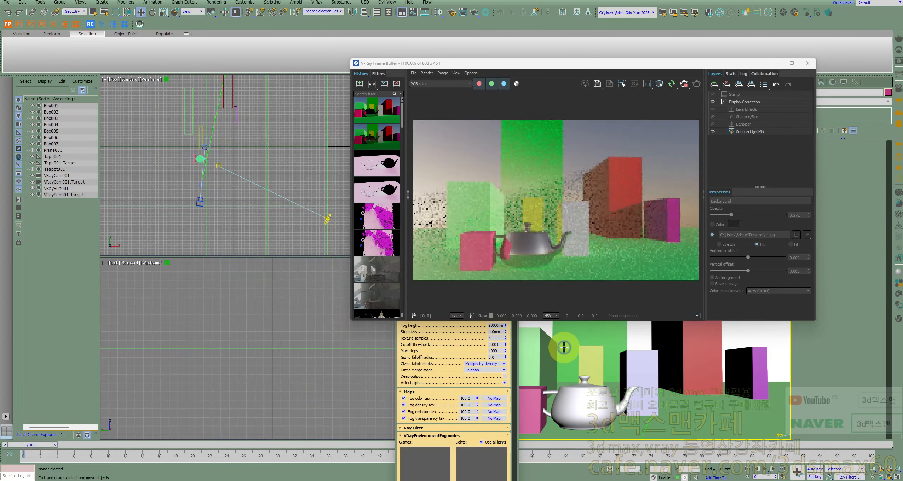
pyautogui.hotkey('ctrl', 'a')
# Turn Receive Shadows back on for all the selected geometry in the object properties
pyautogui.rightClick(564, 348)
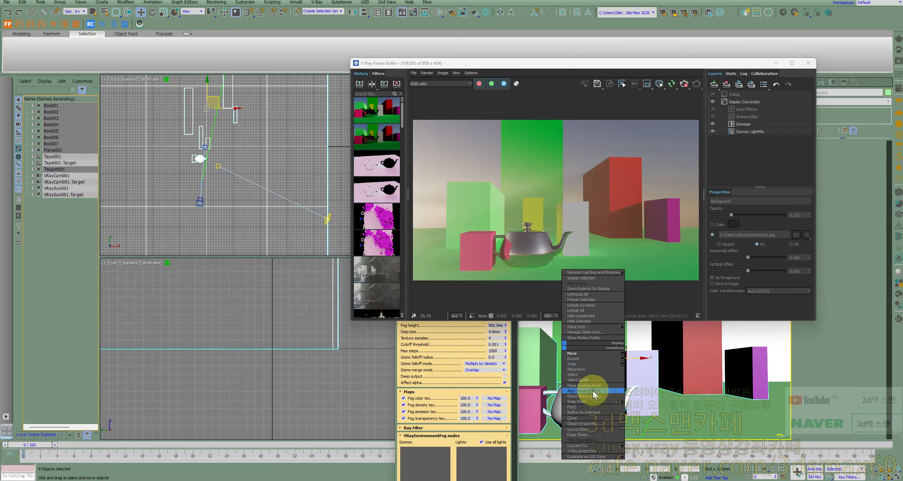
pyautogui.click(596, 422)
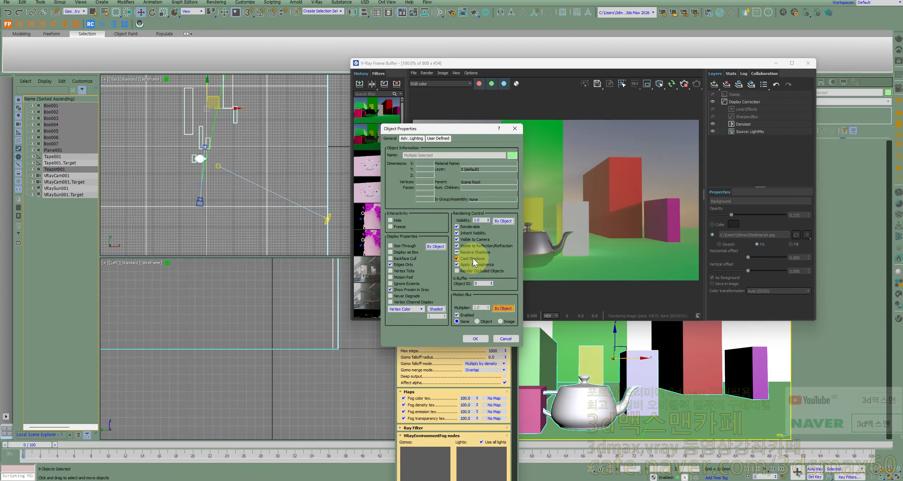
pyautogui.click(471, 253)
pyautogui.click(436, 246)
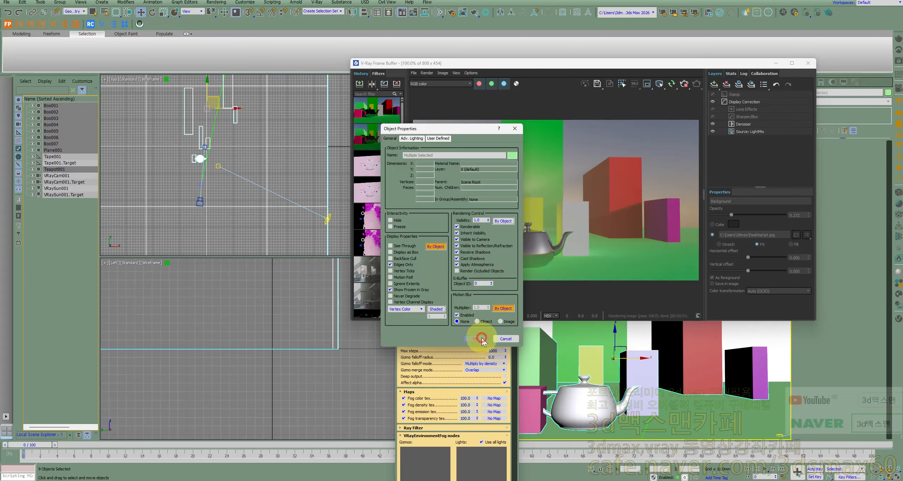
pyautogui.click(481, 339)
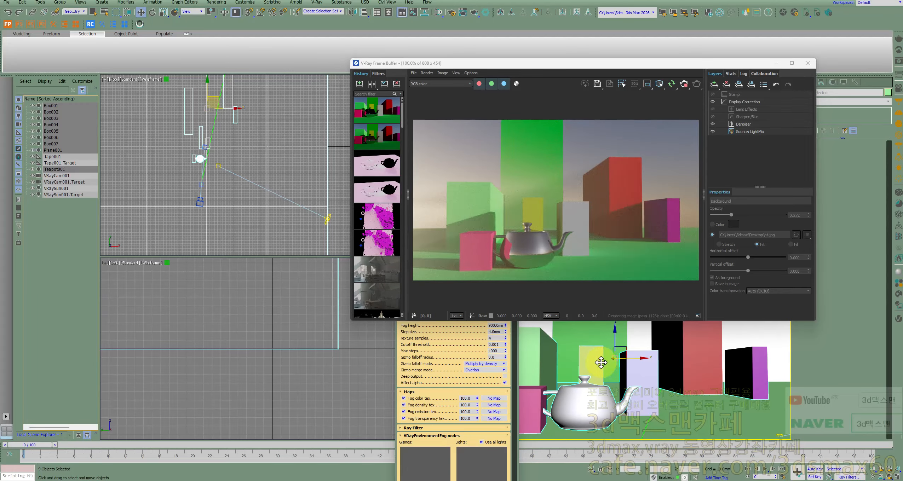
# Change the VRayEnvironmentFog color to a pale cyan of about RGB 207, 249, 249
pyautogui.click(447, 331)
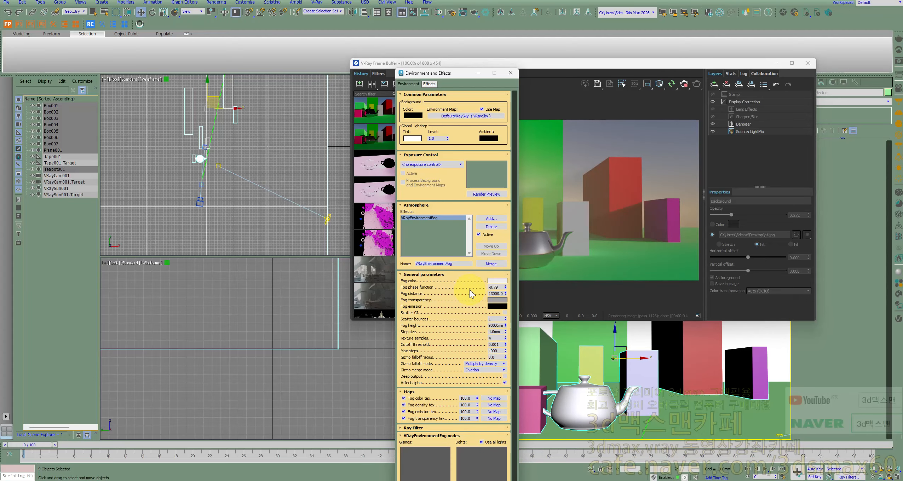
pyautogui.moveTo(453, 78); pyautogui.dragTo(320, 53)
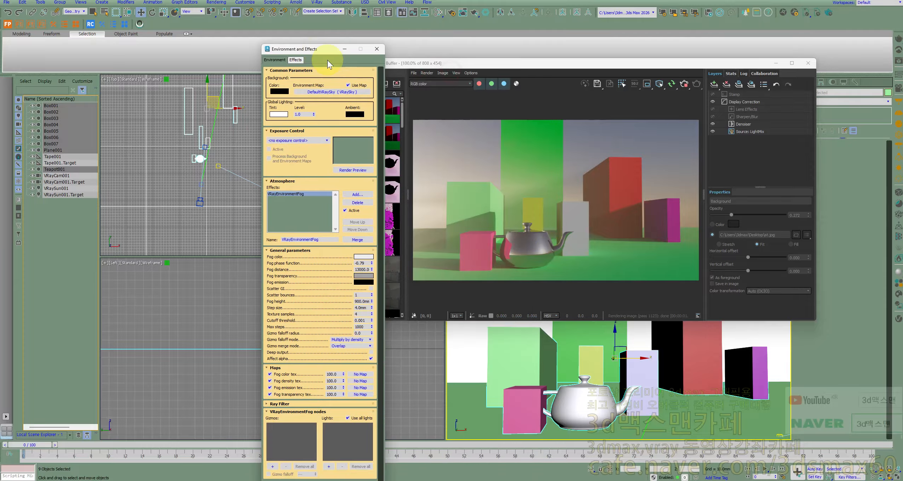
pyautogui.click(364, 257)
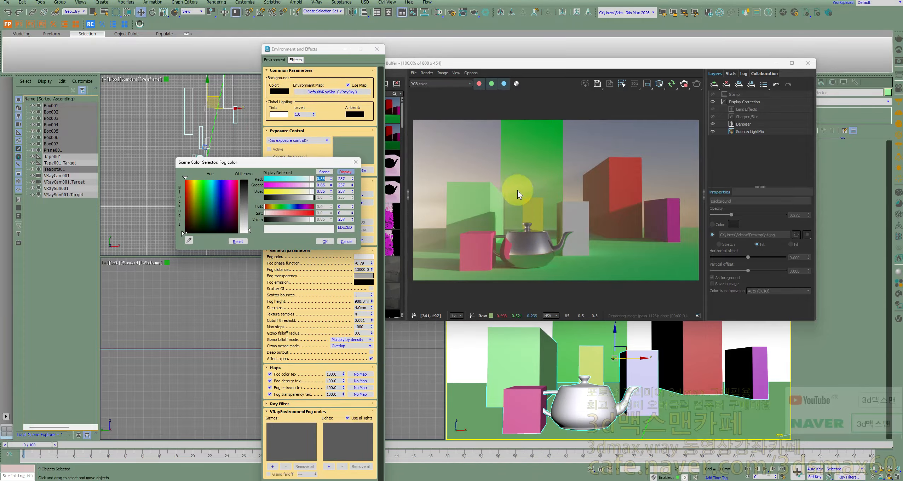
pyautogui.moveTo(217, 204); pyautogui.dragTo(211, 185)
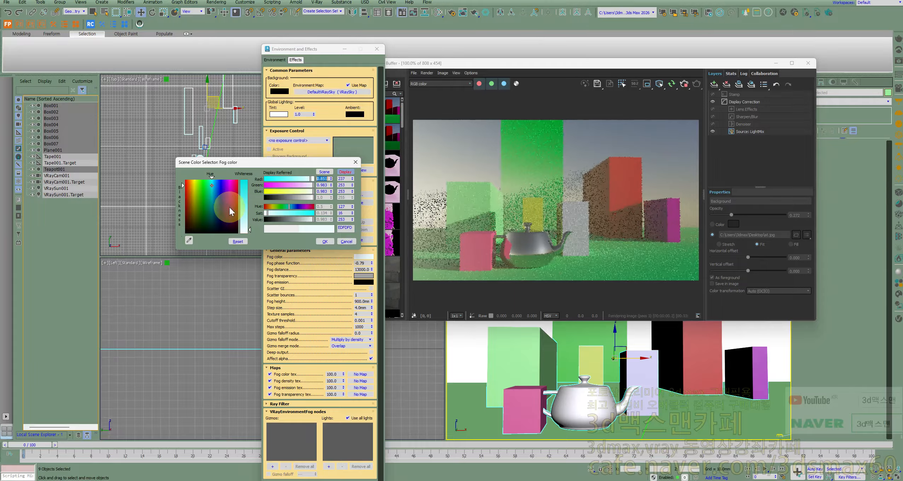
pyautogui.moveTo(250, 231); pyautogui.dragTo(251, 226)
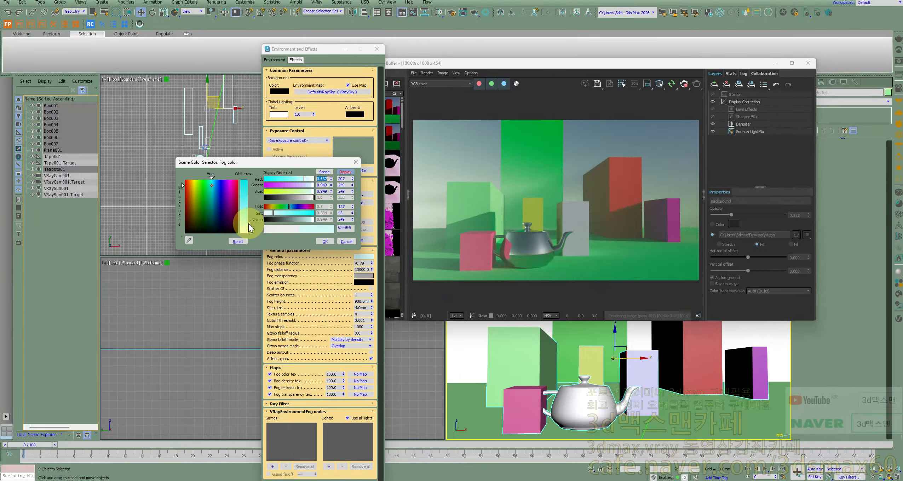
pyautogui.click(324, 242)
# Stop the interactive render and move the frame buffer and Environment and Effects windows clear of the Top view
pyautogui.click(498, 209)
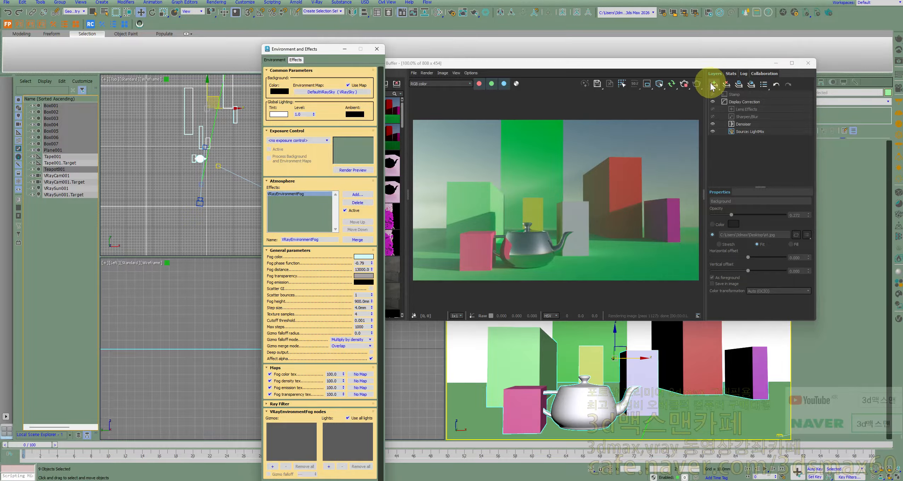
pyautogui.click(671, 86)
pyautogui.moveTo(594, 63); pyautogui.dragTo(591, 175)
pyautogui.moveTo(325, 48); pyautogui.dragTo(567, 140)
# Draw six upright boxes of varied sizes behind the existing scene in the Top view, the last about 870 × 580 × 4192 mm
pyautogui.scroll(-2, 264, 154)
pyautogui.moveTo(265, 155); pyautogui.dragTo(282, 189, button='middle')
pyautogui.moveTo(274, 148); pyautogui.dragTo(286, 198, button='middle')
pyautogui.scroll(-2, 296, 198)
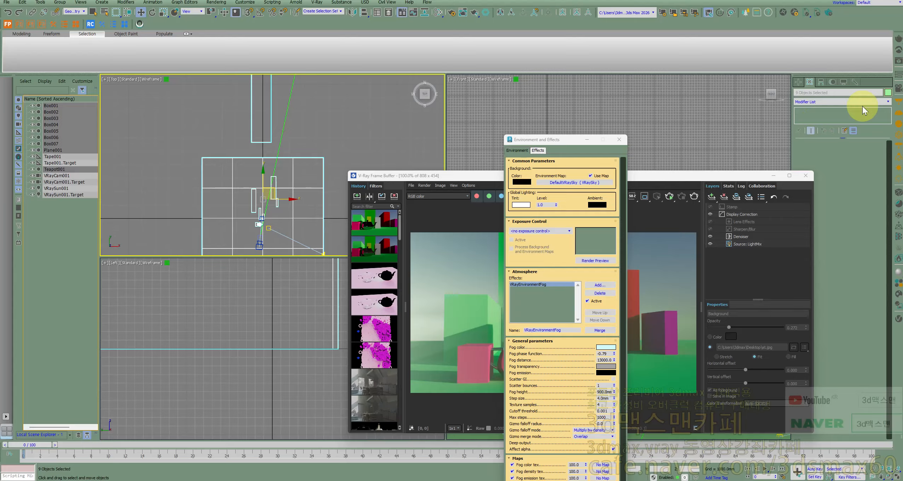
pyautogui.click(796, 81)
pyautogui.click(817, 138)
pyautogui.moveTo(209, 123); pyautogui.dragTo(242, 141)
pyautogui.click(227, 89)
pyautogui.click(245, 90)
pyautogui.moveTo(278, 111)
pyautogui.mouseDown()
pyautogui.moveTo(291, 122)
pyautogui.moveTo(318, 109)
pyautogui.moveTo(326, 118)
pyautogui.moveTo(308, 148)
pyautogui.mouseUp()
pyautogui.click(299, 80)
pyautogui.click(338, 75)
pyautogui.click(304, 123)
pyautogui.moveTo(208, 139); pyautogui.dragTo(217, 152)
pyautogui.click(237, 95)
pyautogui.click(436, 227)
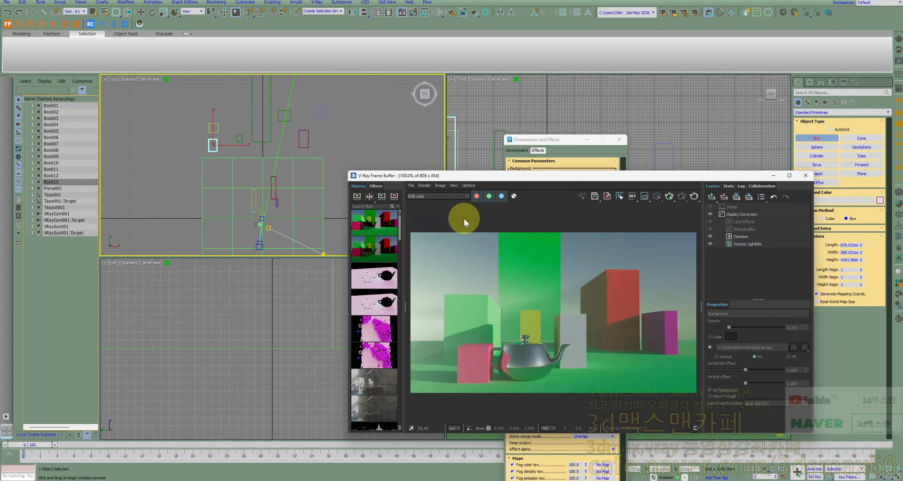
# Start the interactive render from the camera view and move the frame buffer clear of the fog settings
pyautogui.click(670, 196)
pyautogui.moveTo(614, 176); pyautogui.dragTo(412, 112)
pyautogui.click(670, 279)
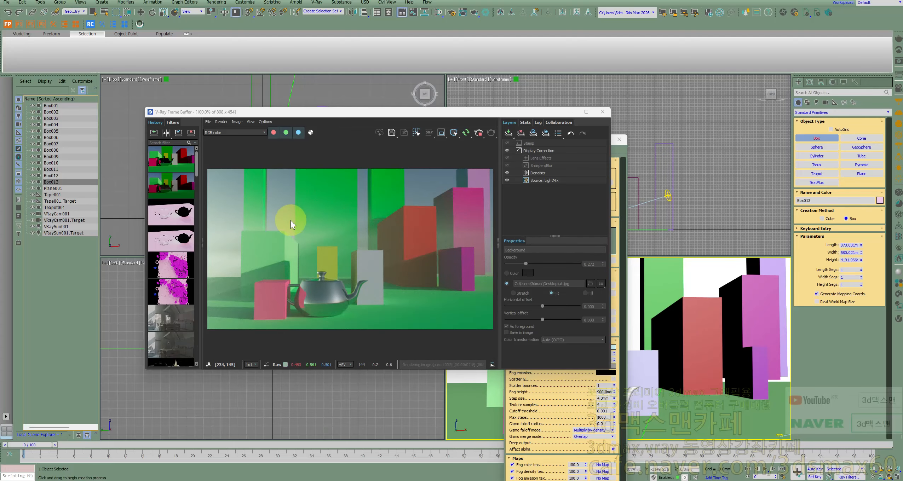
pyautogui.moveTo(410, 114); pyautogui.dragTo(268, 101)
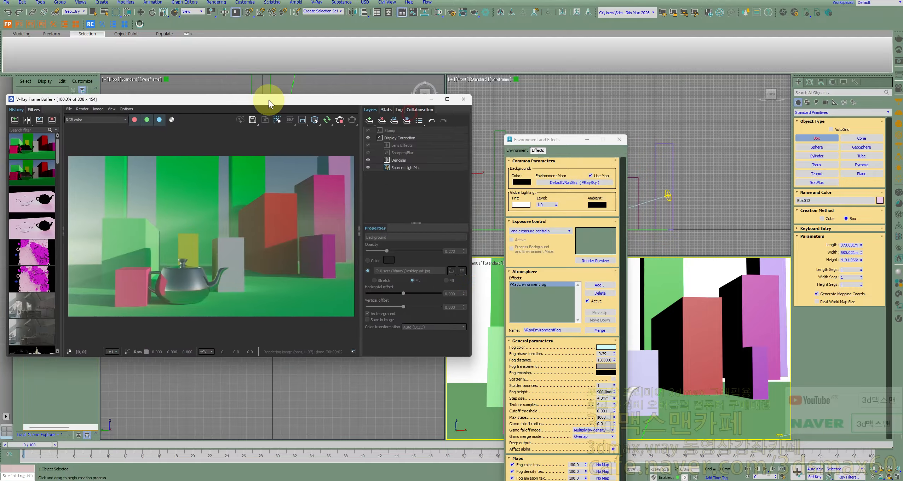
# Raise the fog height to 1200 mm and further up to about 2584 mm
pyautogui.doubleClick(605, 392)
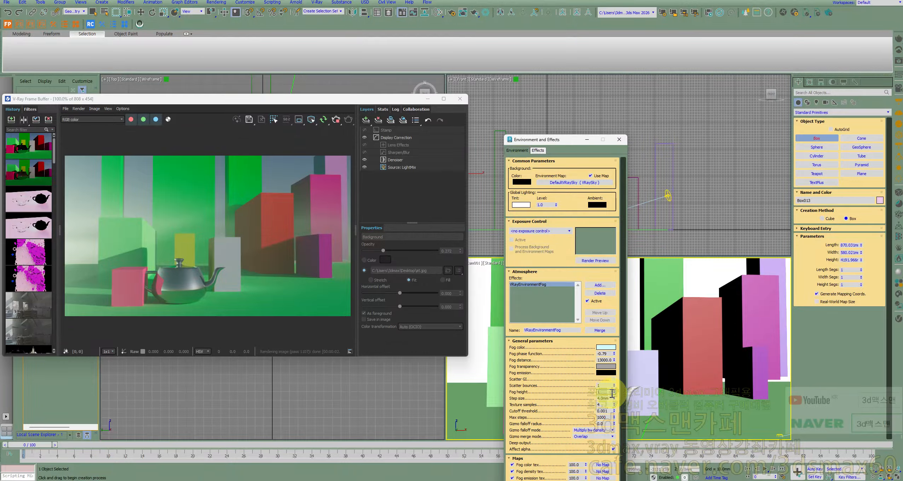
pyautogui.write('1200')
pyautogui.press('Return')
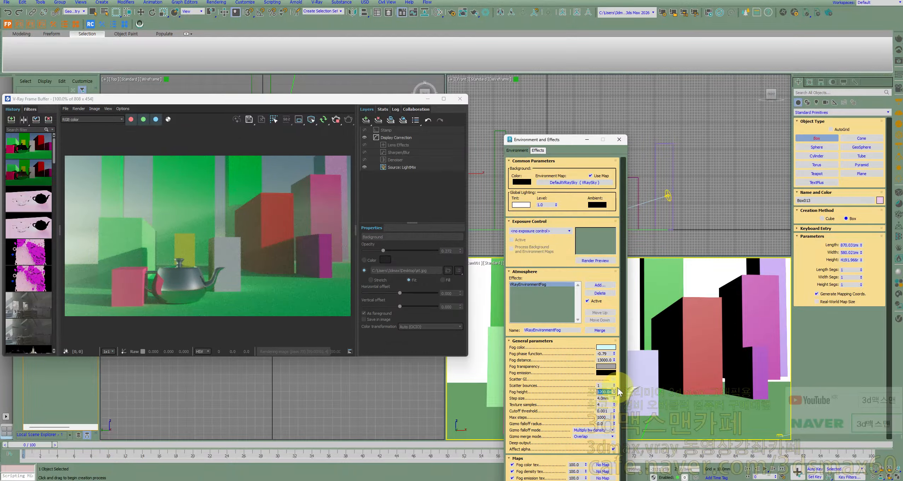
pyautogui.moveTo(616, 393); pyautogui.dragTo(625, 357)
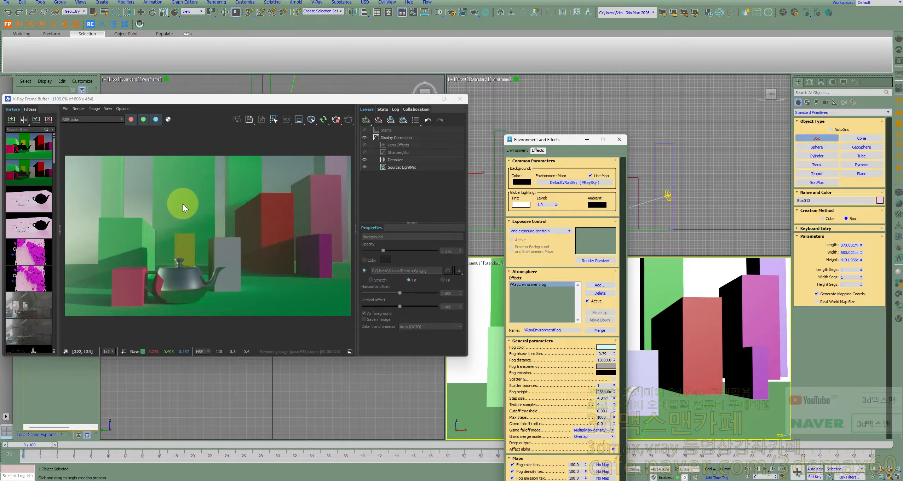
# Select the six background boxes and clone them twice as instances, spreading the copies farther behind the scene in the Top view
pyautogui.moveTo(276, 99); pyautogui.dragTo(450, 209)
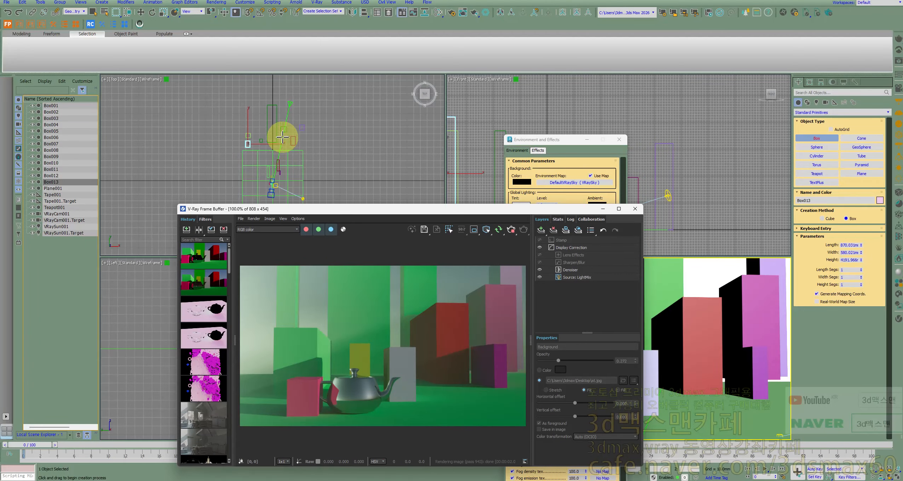
pyautogui.rightClick(282, 137)
pyautogui.scroll(-4, 288, 144)
pyautogui.moveTo(313, 165); pyautogui.dragTo(288, 154)
pyautogui.keyDown('ctrl'); pyautogui.click(284, 156); pyautogui.keyUp('ctrl')
pyautogui.moveTo(233, 150)
pyautogui.keyDown('ctrl'); pyautogui.mouseDown()
pyautogui.moveTo(262, 173)
pyautogui.moveTo(267, 115)
pyautogui.mouseUp(); pyautogui.keyUp('ctrl')
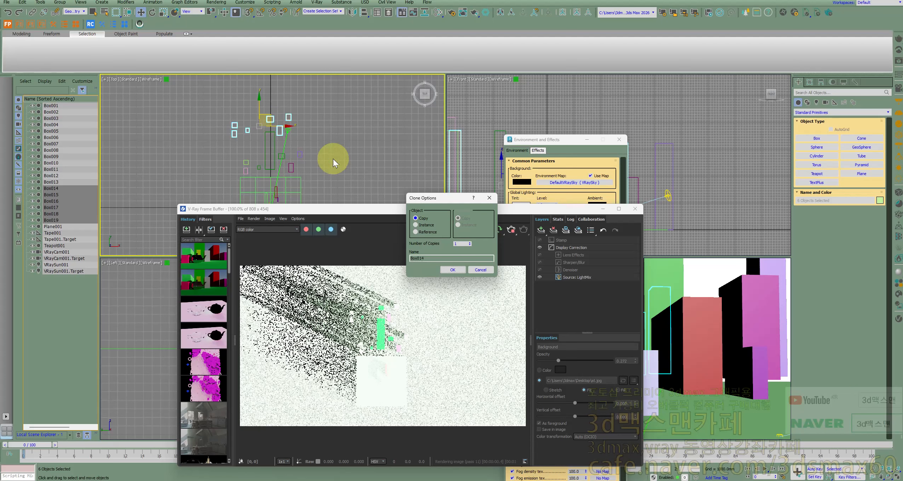
pyautogui.click(427, 224)
pyautogui.click(453, 269)
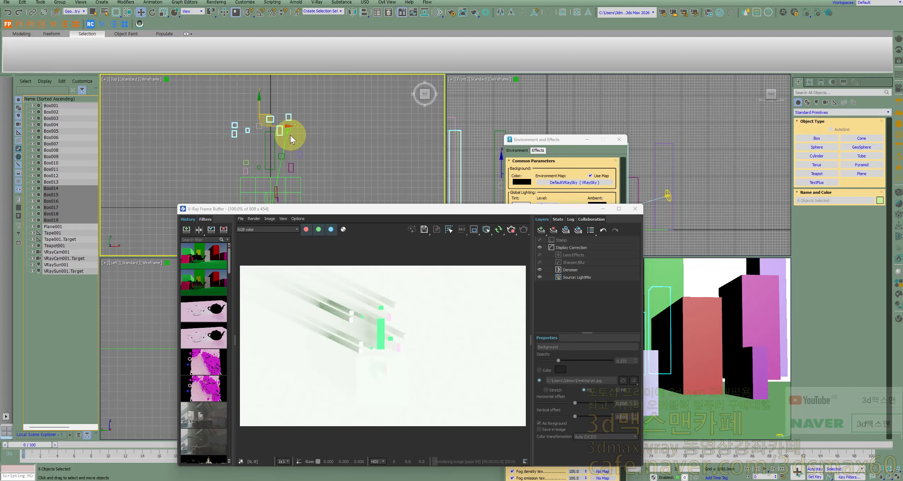
pyautogui.moveTo(272, 118)
pyautogui.mouseDown()
pyautogui.moveTo(313, 123)
pyautogui.moveTo(305, 127)
pyautogui.mouseUp()
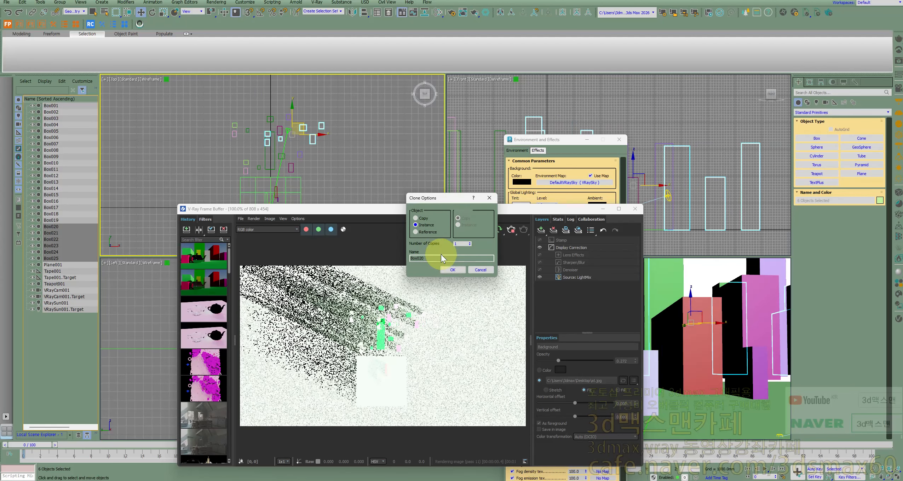
pyautogui.click(452, 270)
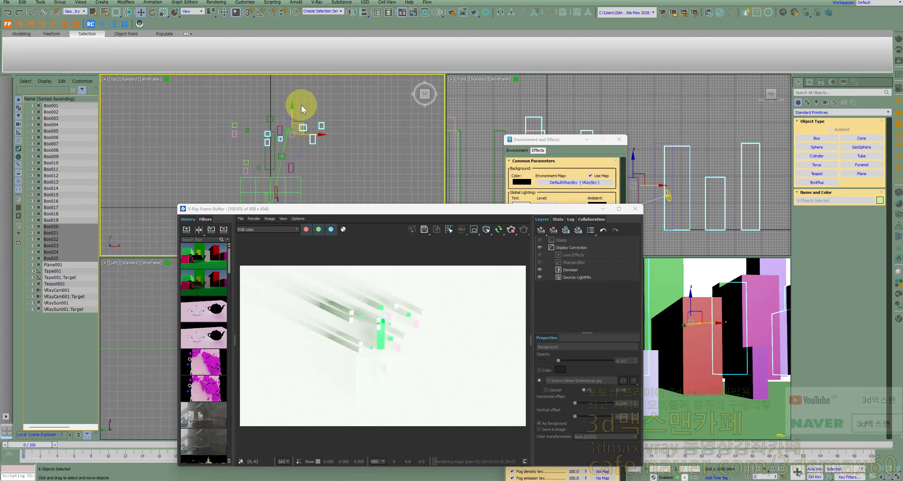
# Set the fog distance to 18000 mm and make the camera view active
pyautogui.click(566, 194)
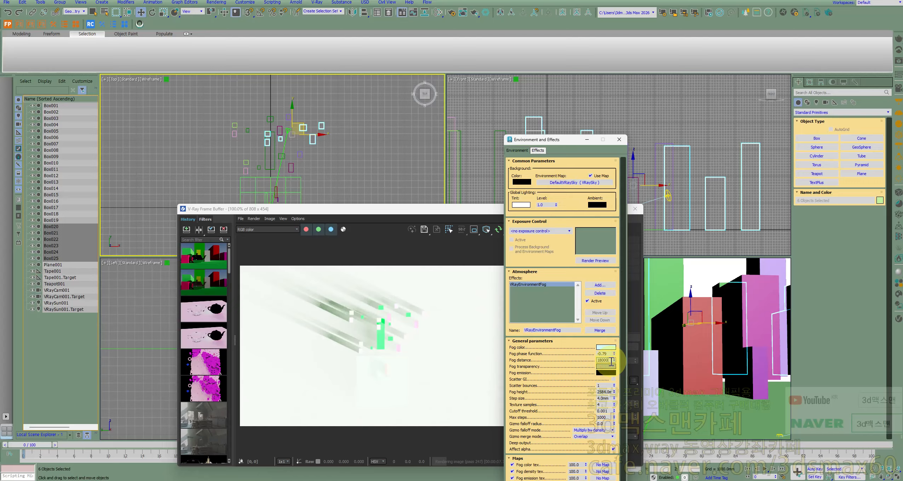
pyautogui.press('Return')
pyautogui.rightClick(691, 343)
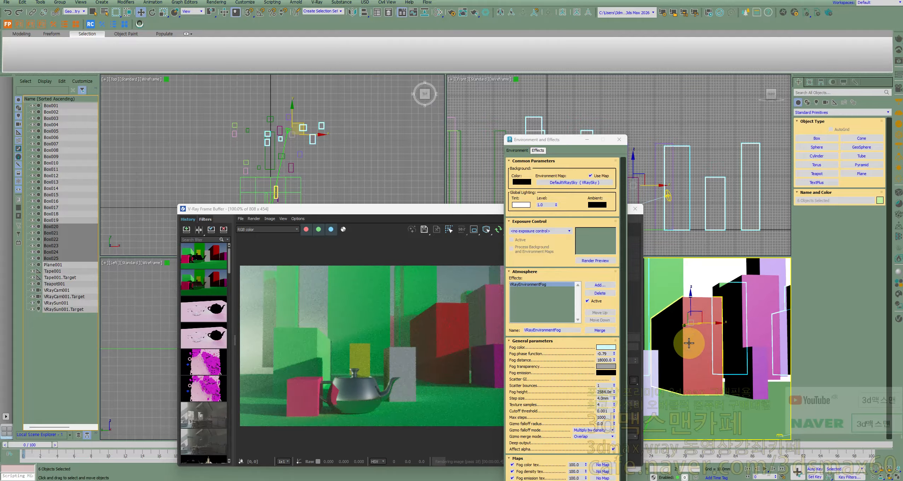
# Scale up the floor plane uniformly so it extends under all the background boxes, and uncover the camera view
pyautogui.click(298, 178)
pyautogui.press('r')
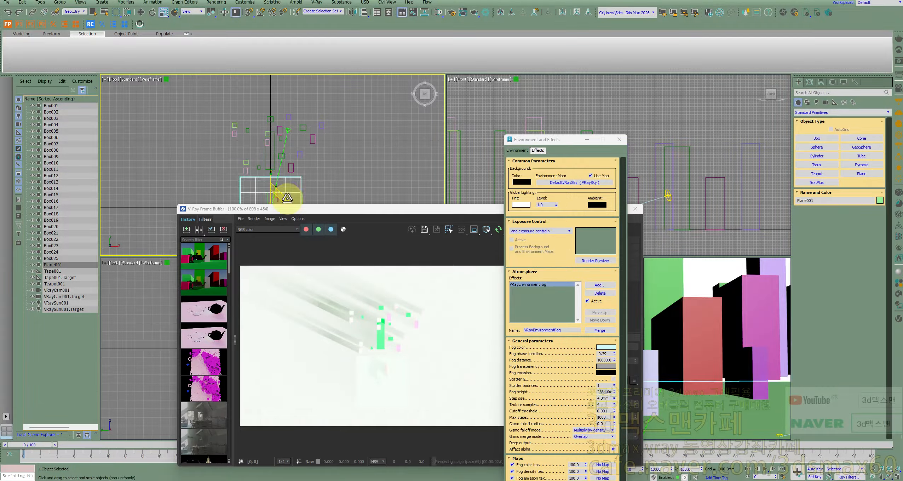
pyautogui.moveTo(286, 197); pyautogui.dragTo(364, 139)
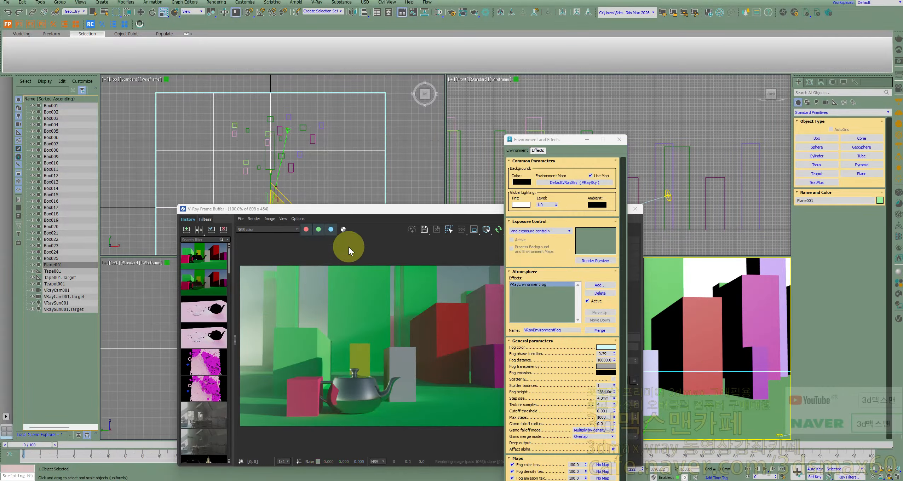
pyautogui.moveTo(354, 211); pyautogui.dragTo(215, 173)
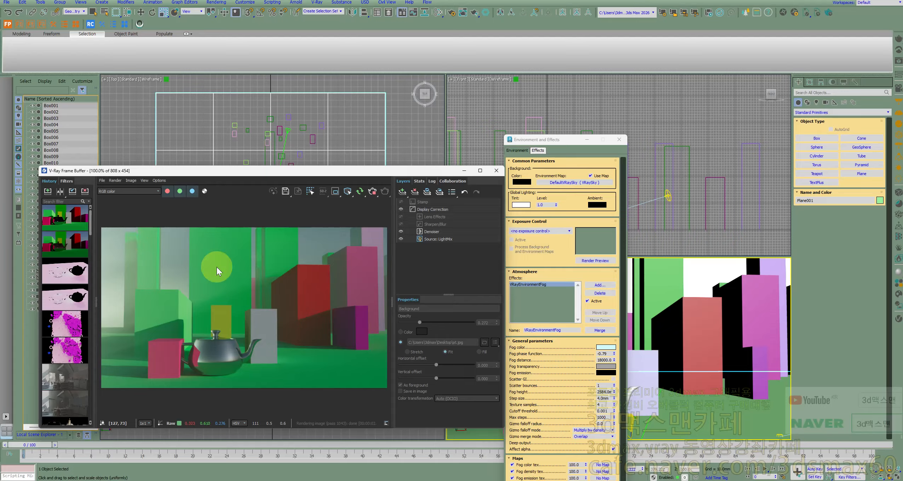
# Move the environment settings window clear of the fog parameters, and darken the fog transparency colour to value 222 (DEDEDE)
pyautogui.moveTo(553, 142); pyautogui.dragTo(541, 16)
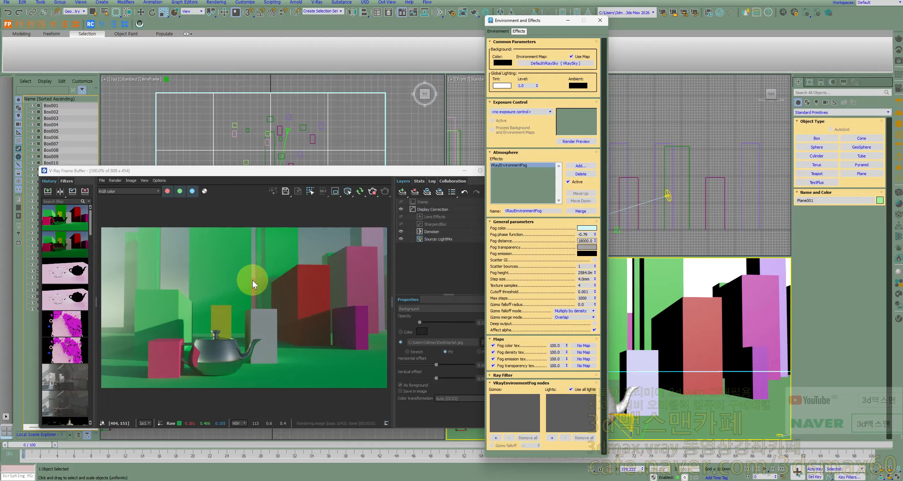
pyautogui.click(587, 246)
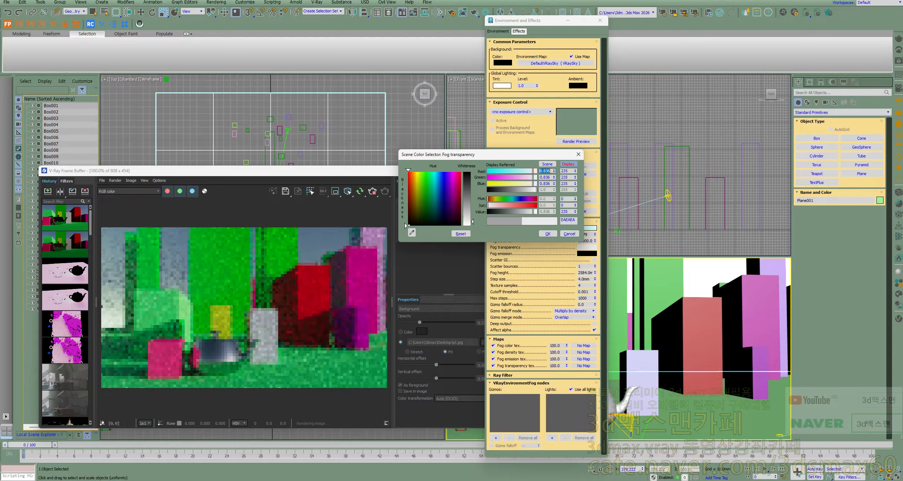
pyautogui.moveTo(473, 221)
pyautogui.mouseDown()
pyautogui.moveTo(316, 256)
pyautogui.moveTo(475, 175)
pyautogui.moveTo(474, 220)
pyautogui.mouseUp()
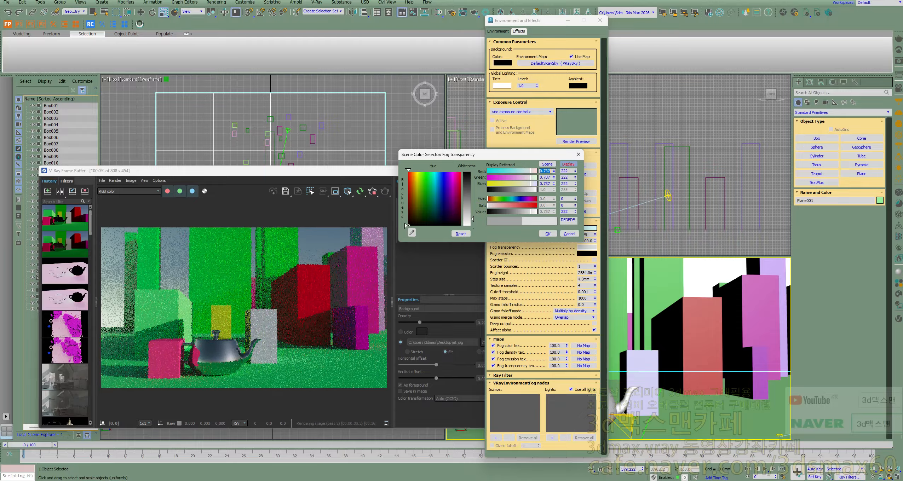
pyautogui.click(547, 234)
pyautogui.click(310, 280)
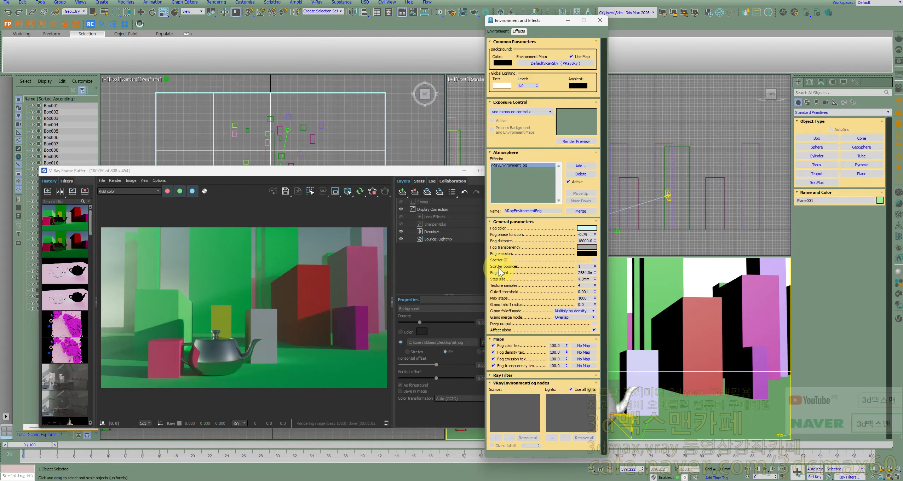
# Reposition the frame buffer and try a light grey fog emission colour with value 200 (C8C8C8)
pyautogui.moveTo(331, 174); pyautogui.dragTo(324, 149)
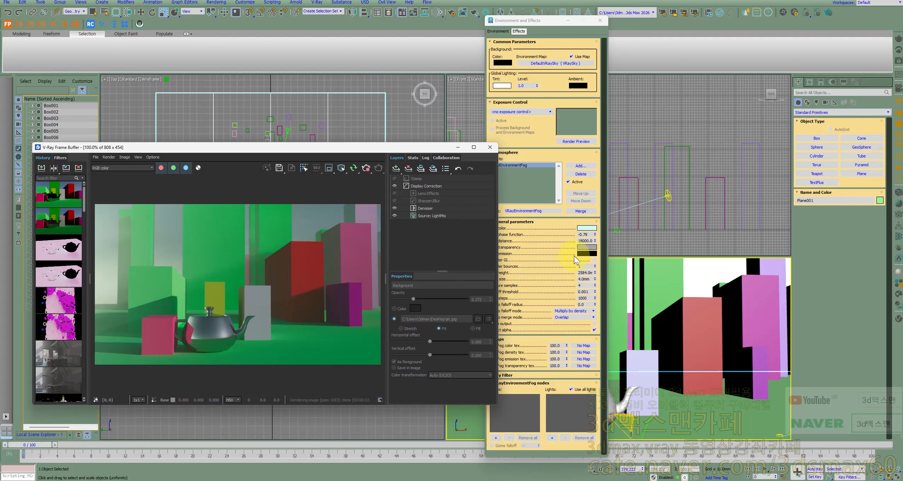
pyautogui.click(587, 254)
pyautogui.moveTo(472, 216); pyautogui.dragTo(471, 222)
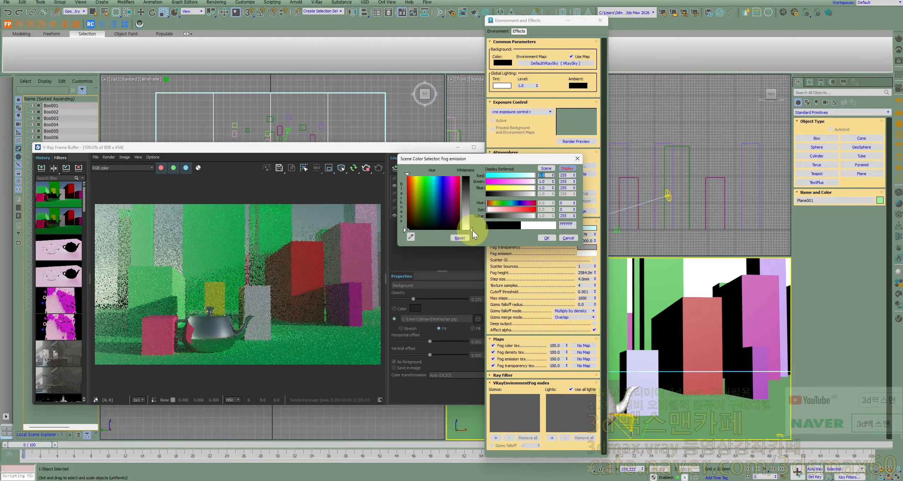
pyautogui.moveTo(473, 222); pyautogui.dragTo(474, 222)
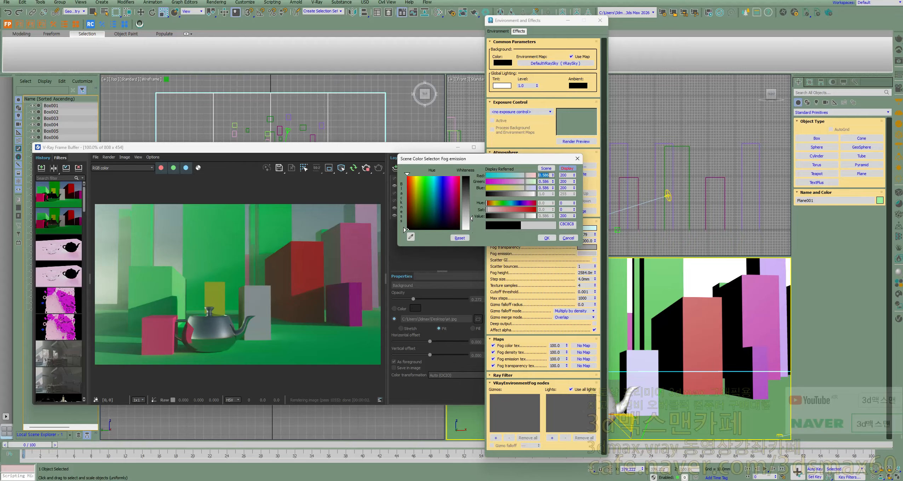
pyautogui.click(546, 238)
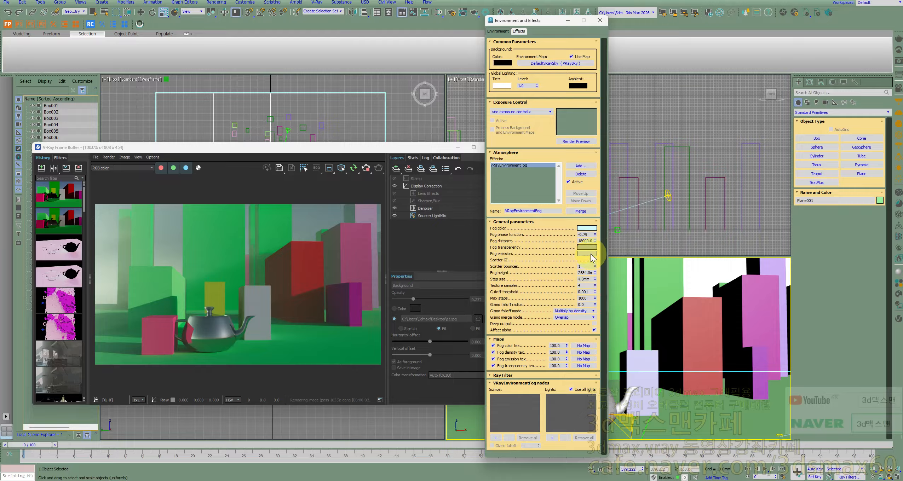
# Reset the fog emission colour to black (000000)
pyautogui.click(587, 254)
pyautogui.moveTo(410, 176); pyautogui.dragTo(408, 228)
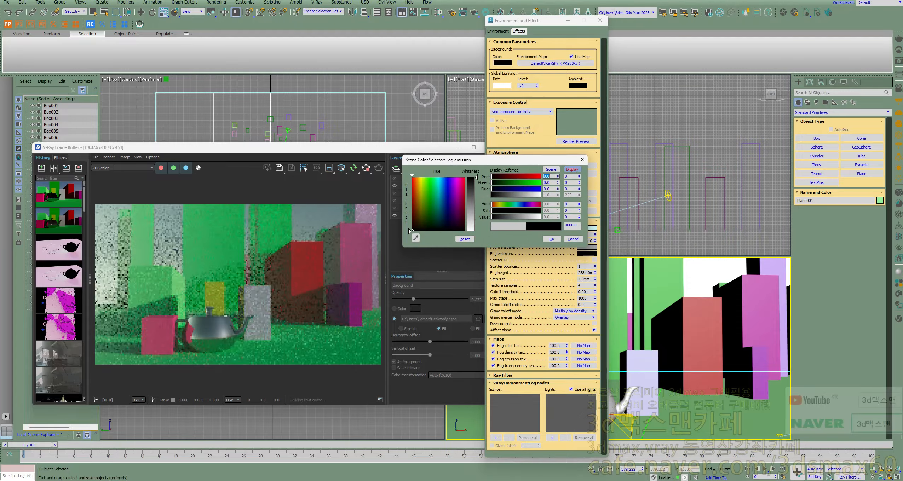
pyautogui.click(551, 240)
# Create a sphere VRayLight with a radius of about 184 in the camera view and raise it to the top of the red box
pyautogui.click(900, 127)
pyautogui.click(695, 401)
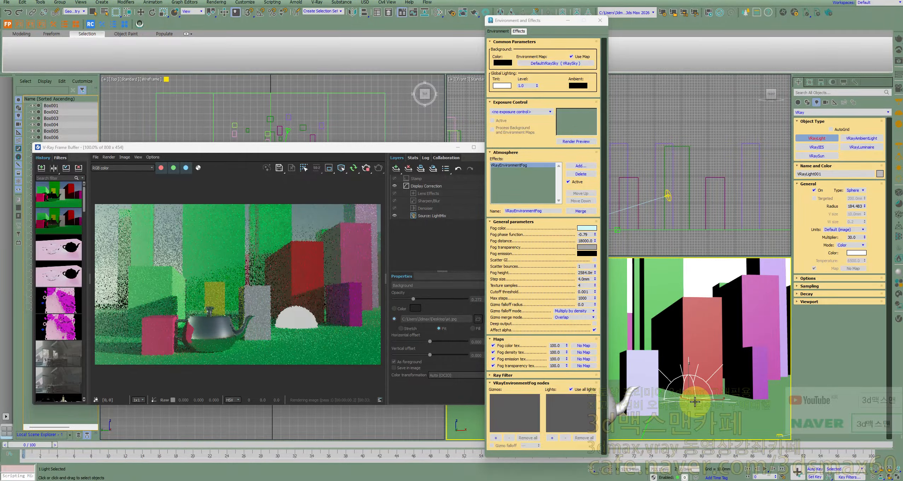
pyautogui.rightClick(693, 378)
pyautogui.rightClick(687, 377)
pyautogui.click(689, 385)
pyautogui.moveTo(689, 385); pyautogui.dragTo(688, 296)
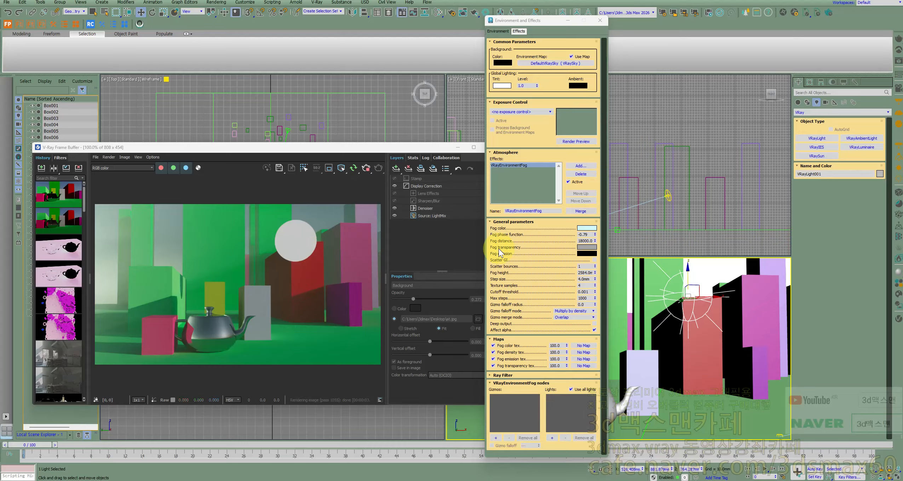
# Set the fog transparency colour to a darker grey with value 119 (777777)
pyautogui.click(586, 248)
pyautogui.moveTo(470, 217); pyautogui.dragTo(473, 196)
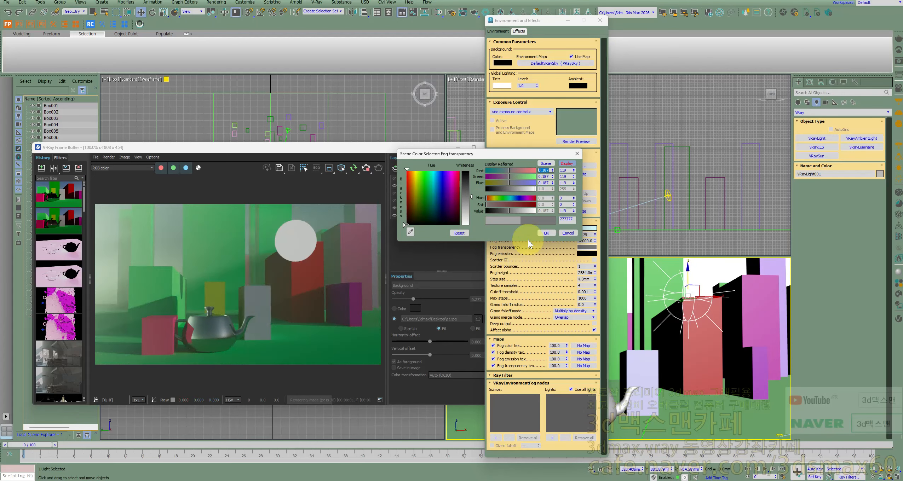
pyautogui.click(546, 234)
# Uncover the Top view, move the sphere light farther back among the boxes, and reactivate the camera view
pyautogui.moveTo(371, 149); pyautogui.dragTo(399, 246)
pyautogui.click(285, 192)
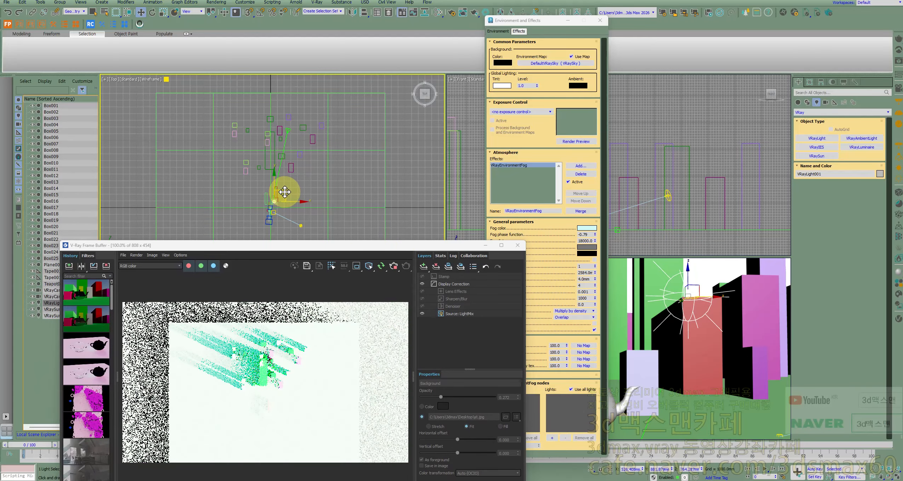
pyautogui.moveTo(285, 192); pyautogui.dragTo(291, 169)
pyautogui.rightClick(705, 300)
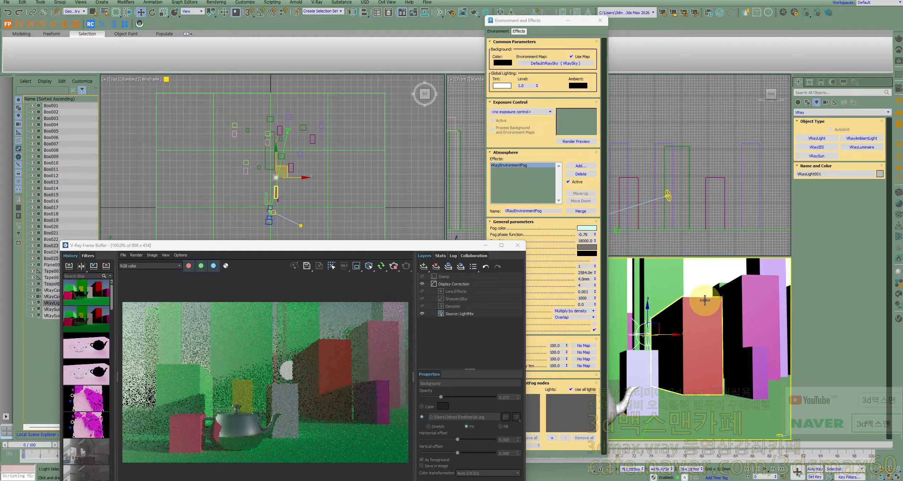
# Set the sphere light's multiplier to 3000
pyautogui.click(809, 83)
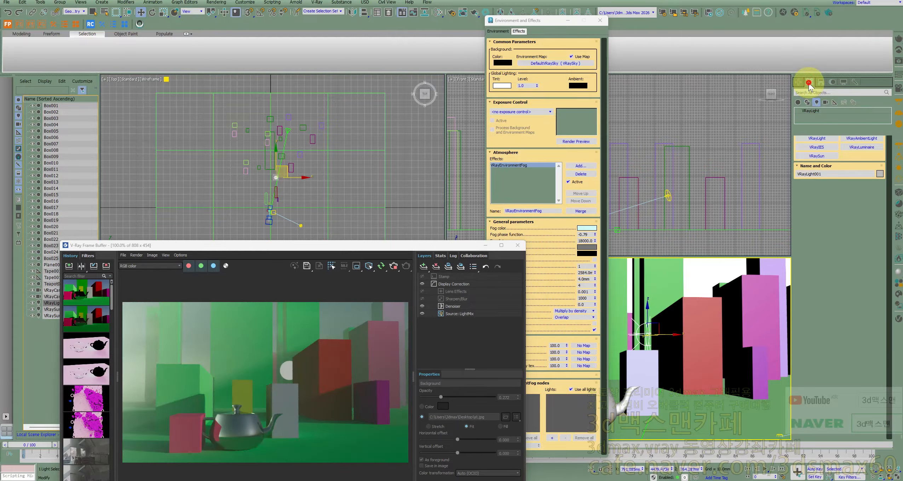
pyautogui.moveTo(865, 198); pyautogui.dragTo(817, 258)
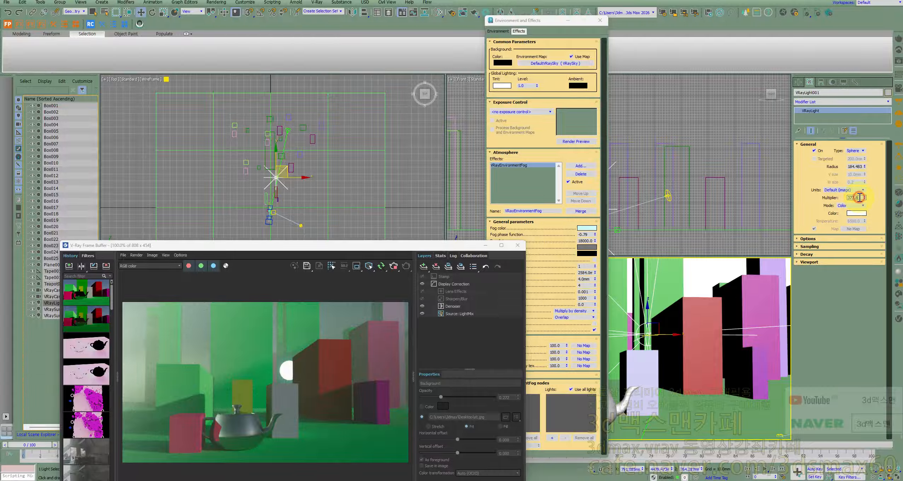
pyautogui.press('Return')
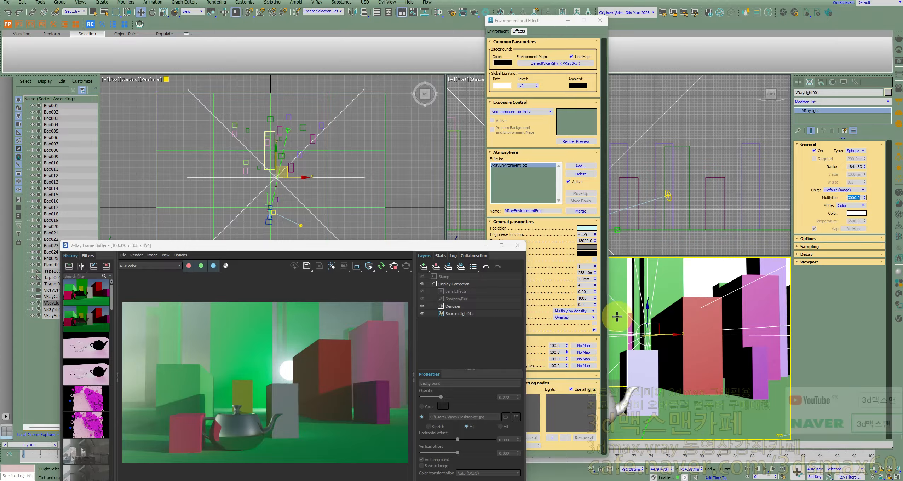
# Rearrange the frame buffer and environment settings windows to uncover the light's parameters, and make the sphere light invisible
pyautogui.moveTo(379, 245); pyautogui.dragTo(332, 201)
pyautogui.moveTo(548, 26); pyautogui.dragTo(738, 46)
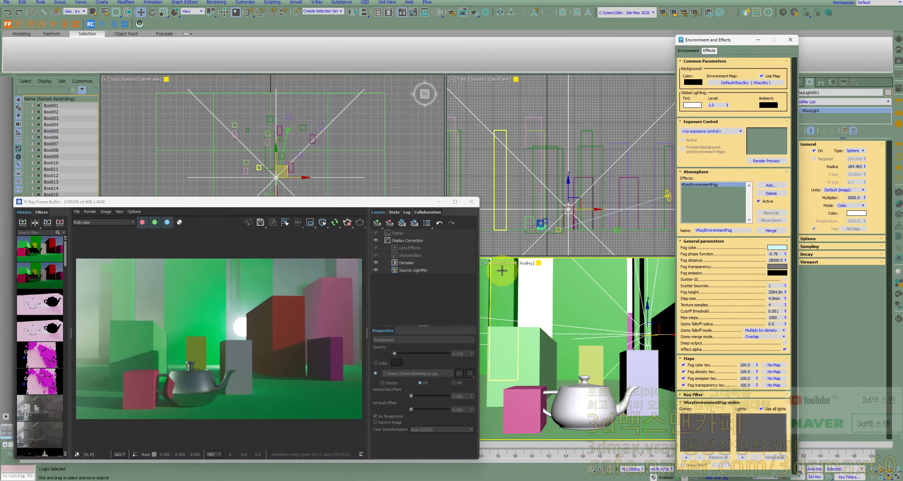
pyautogui.moveTo(394, 204); pyautogui.dragTo(334, 191)
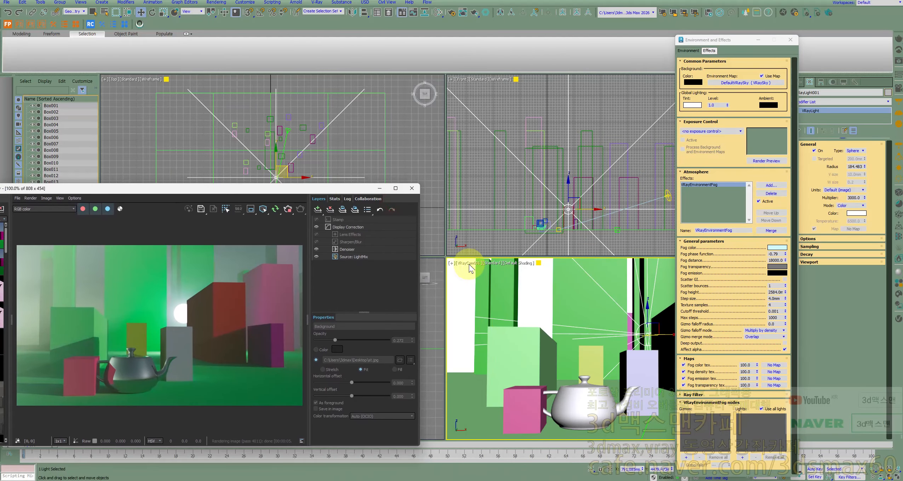
pyautogui.moveTo(736, 42); pyautogui.dragTo(629, 36)
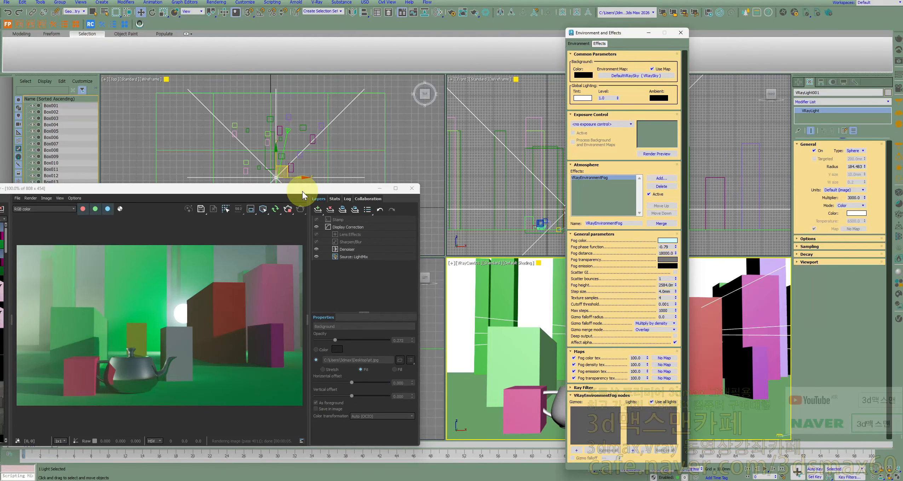
pyautogui.moveTo(302, 191); pyautogui.dragTo(484, 148)
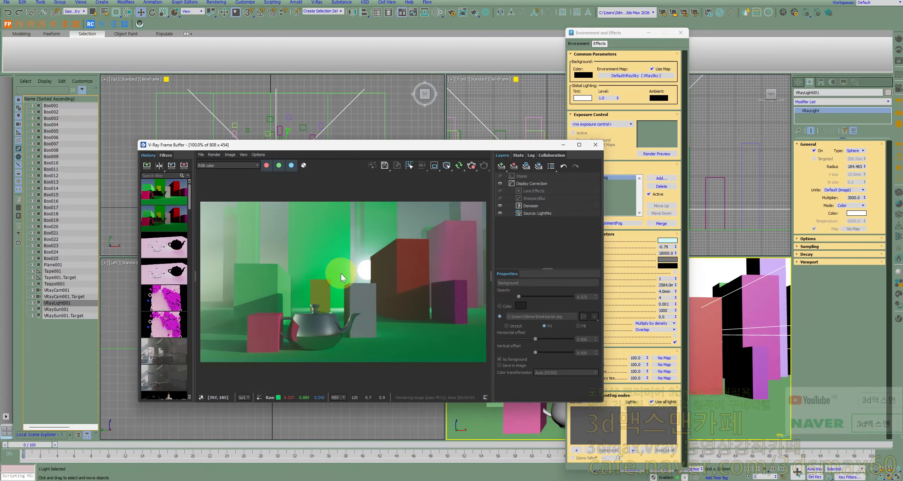
pyautogui.click(814, 239)
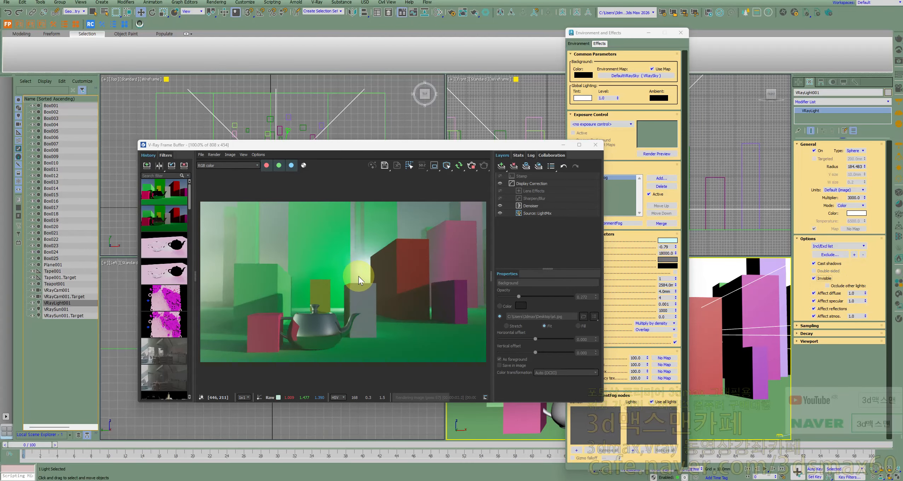
# Move the frame buffer clear of the fog parameters and save the current render, with black fog emission, to its history
pyautogui.moveTo(448, 148); pyautogui.dragTo(407, 121)
pyautogui.click(665, 266)
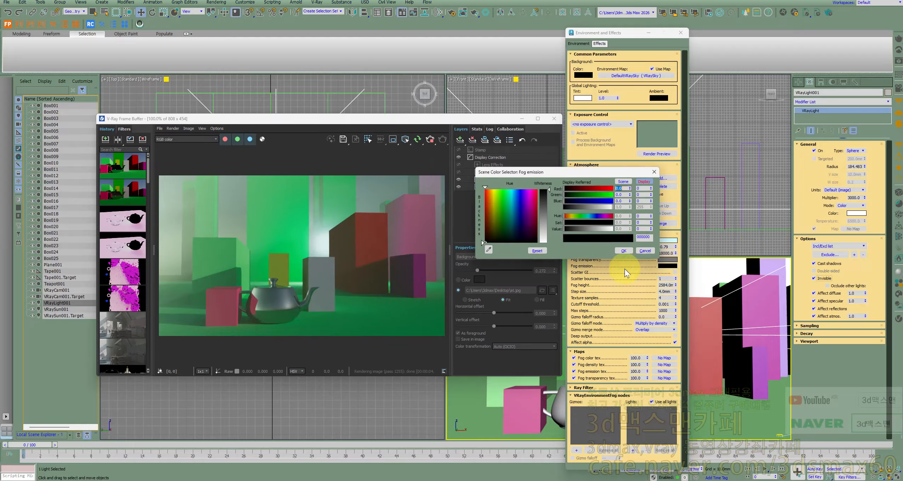
pyautogui.click(640, 251)
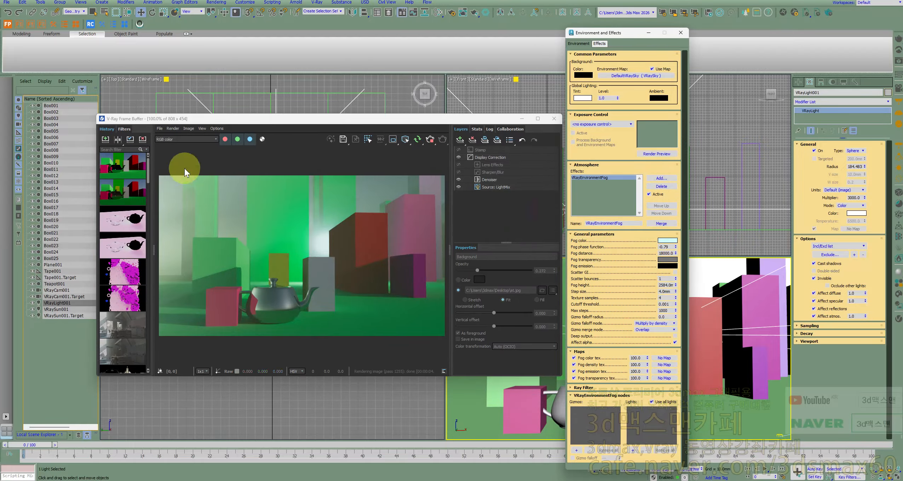
pyautogui.click(105, 139)
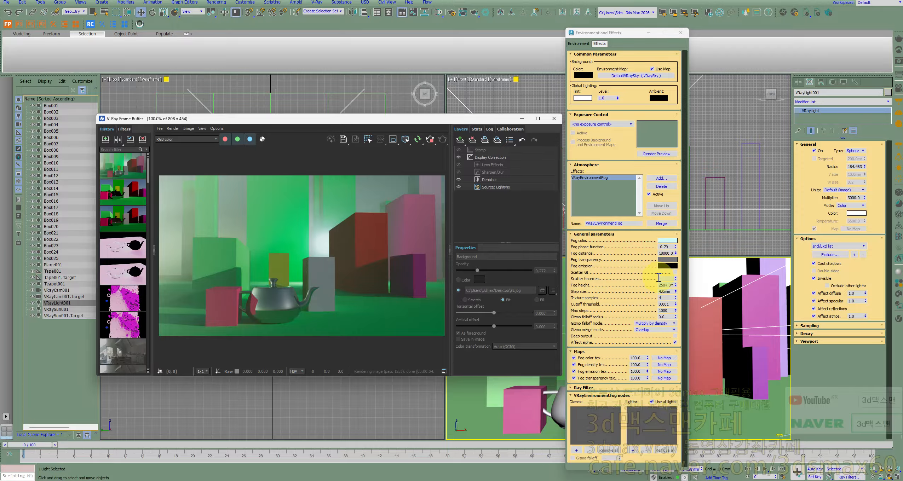
# Set the fog emission colour to white (FFFFFF) and save the resulting render to the frame buffer history
pyautogui.click(667, 266)
pyautogui.moveTo(554, 215); pyautogui.dragTo(555, 244)
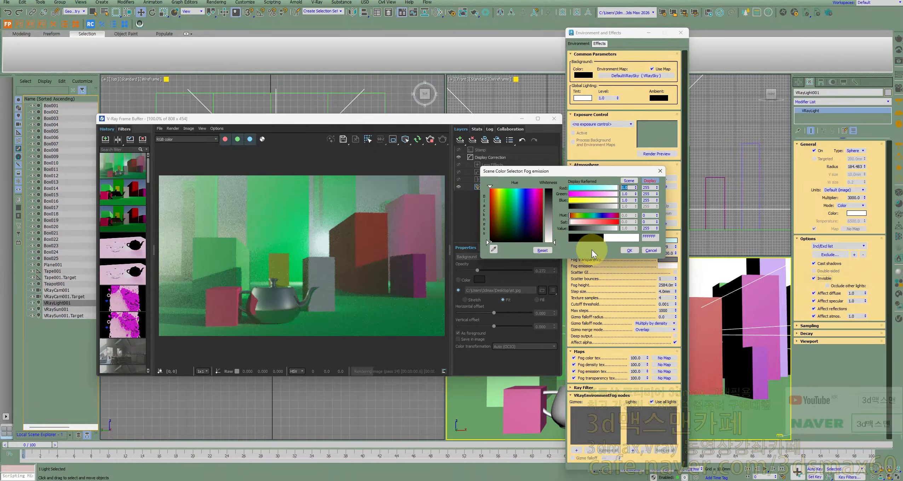
pyautogui.click(629, 251)
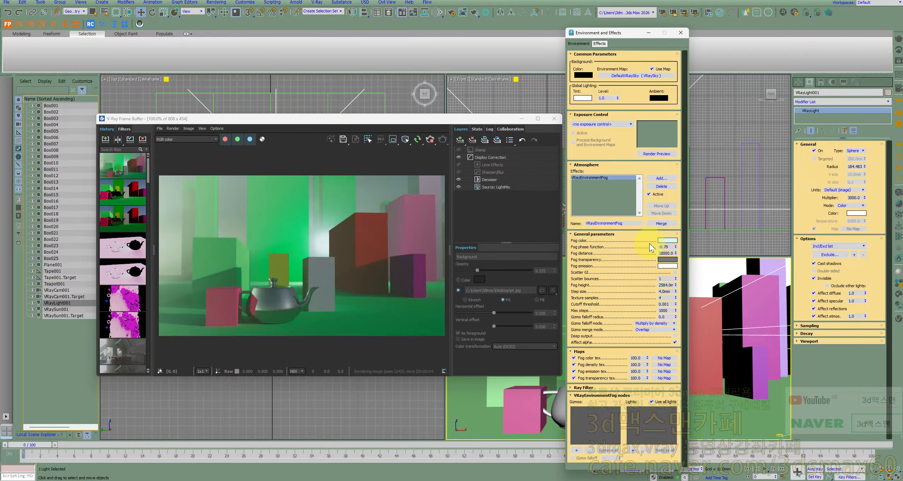
pyautogui.click(106, 140)
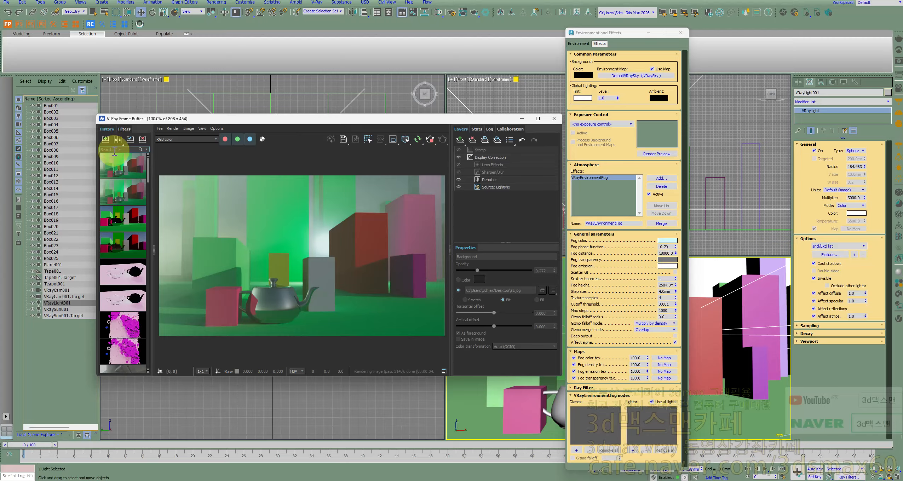
# Compare the two latest history renders as A and B to examine the effect of fog emission
pyautogui.click(118, 139)
pyautogui.click(111, 167)
pyautogui.click(136, 191)
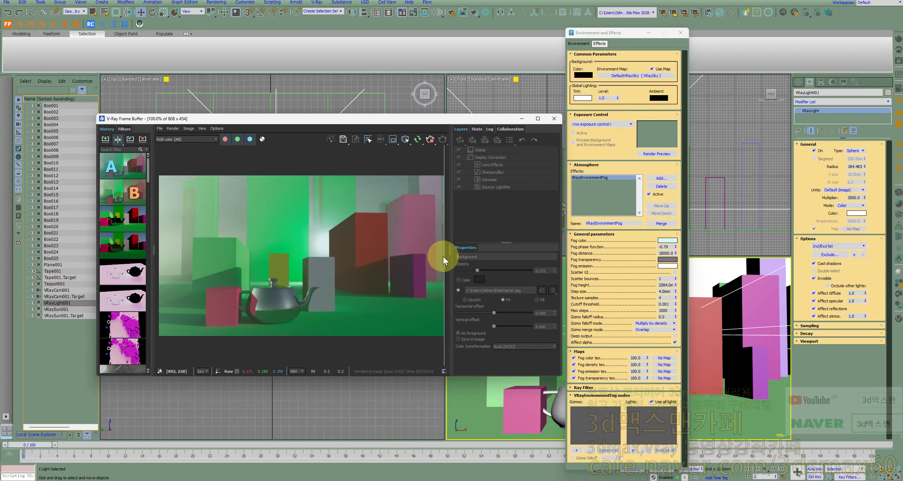
pyautogui.moveTo(445, 256); pyautogui.dragTo(460, 246)
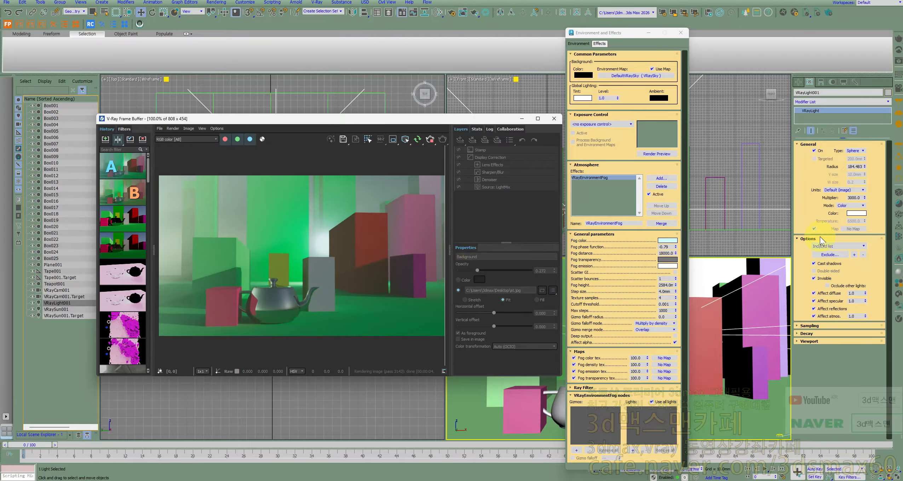
# Raise the sphere light's multiplier to at least 300000 and restart the interactive rendering
pyautogui.doubleClick(858, 198)
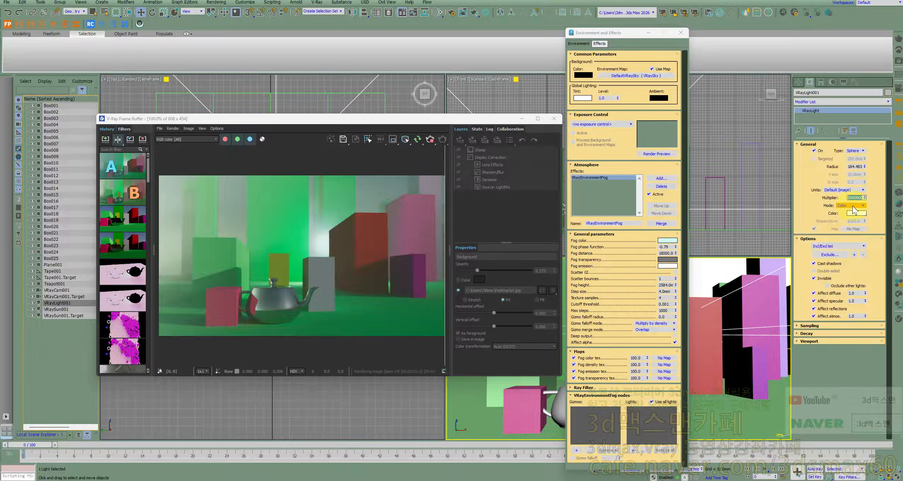
pyautogui.rightClick(728, 294)
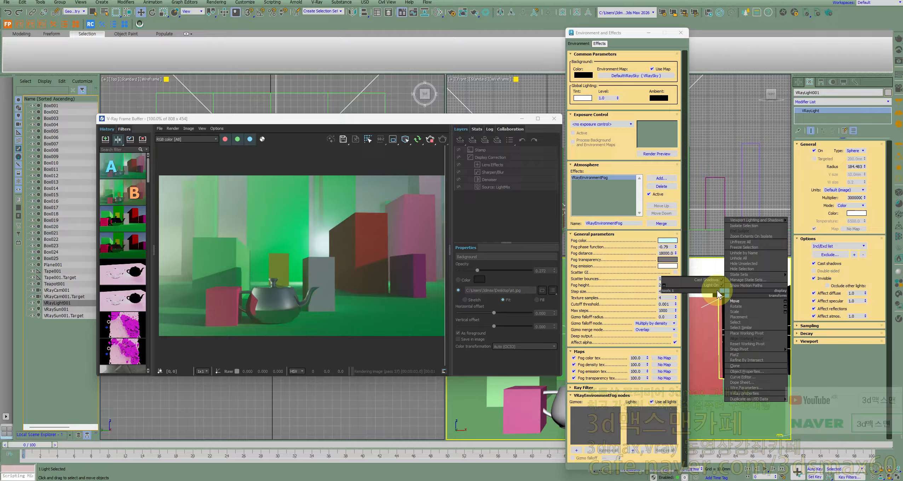
pyautogui.click(744, 300)
pyautogui.click(430, 139)
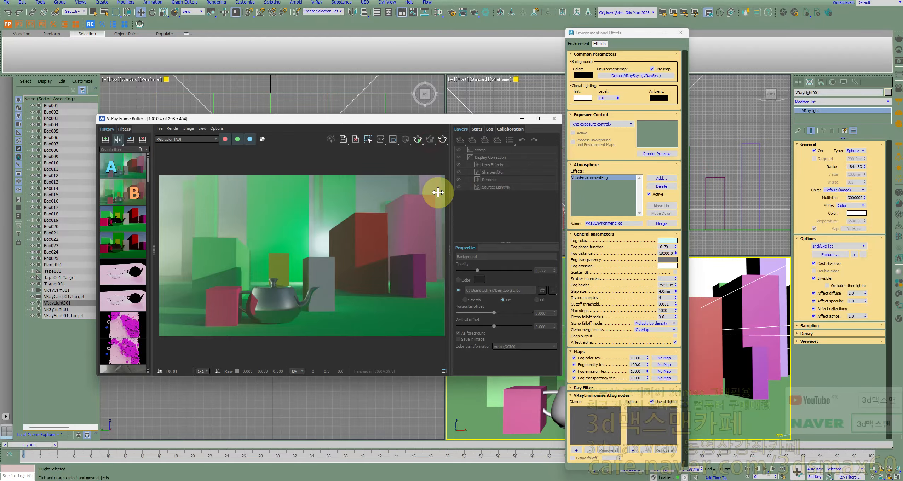
pyautogui.click(419, 141)
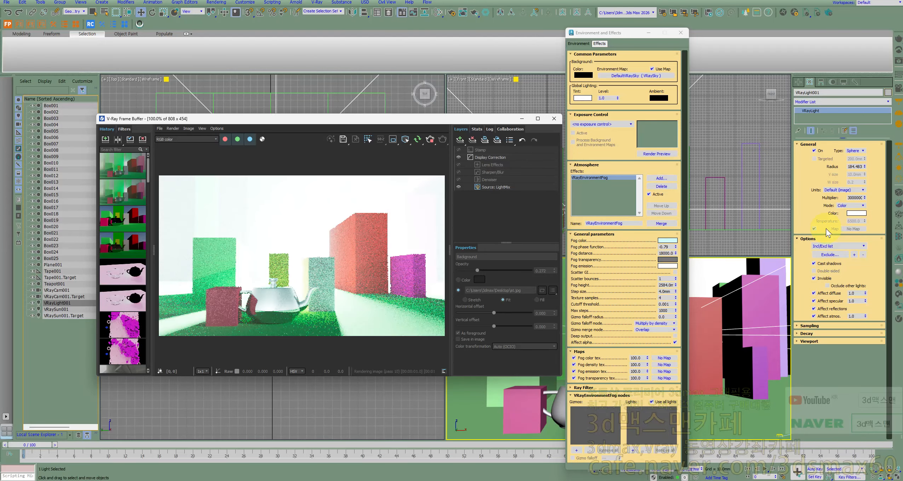
# Lower the sphere light's multiplier to 100000 and let the interactive rendering refresh
pyautogui.doubleClick(850, 198)
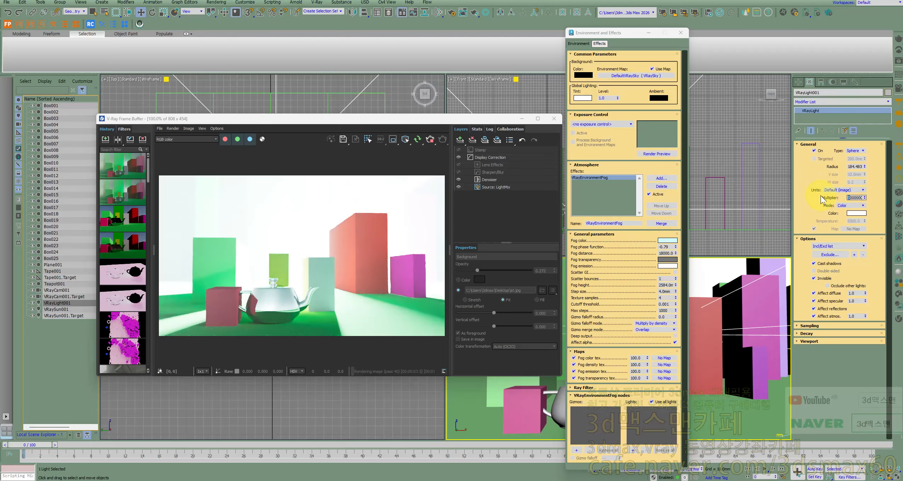
pyautogui.write('1')
pyautogui.press('Return')
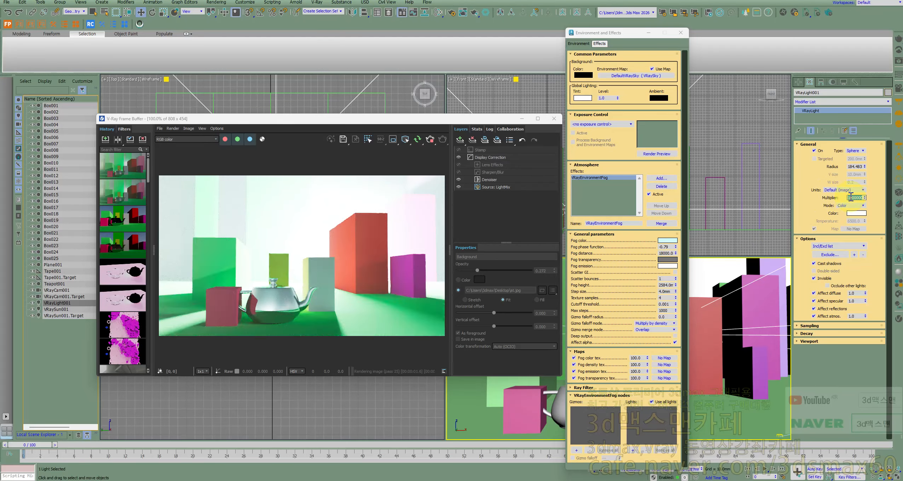
pyautogui.press('Return')
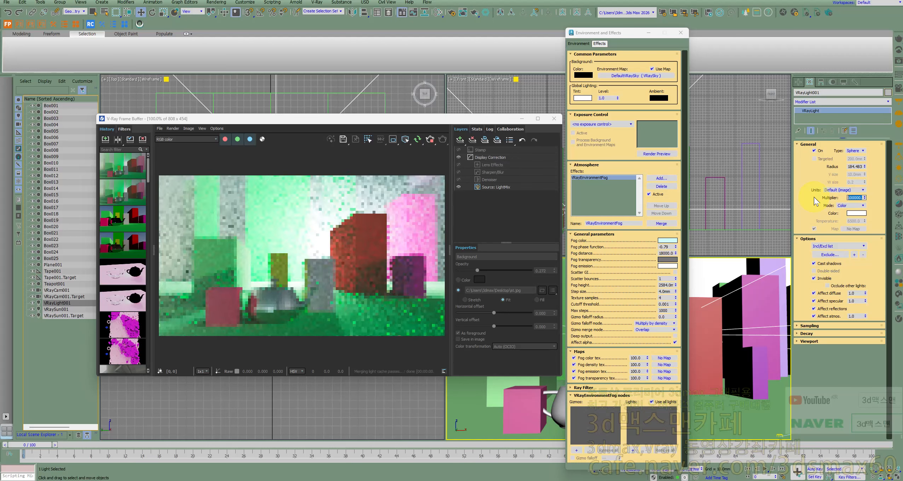
pyautogui.rightClick(704, 319)
pyautogui.click(717, 327)
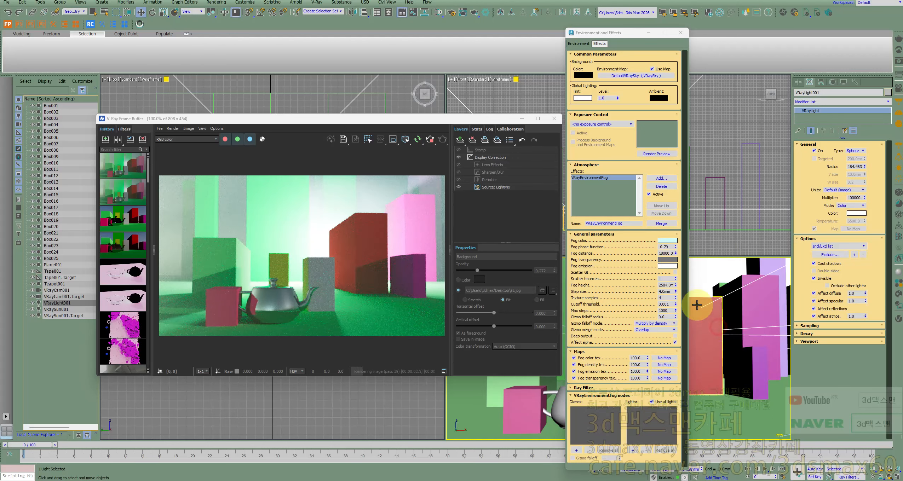
# Set the fog emission colour to black (000000), stop the interactive rendering and save the result to the frame buffer history
pyautogui.click(667, 266)
pyautogui.moveTo(552, 243); pyautogui.dragTo(555, 190)
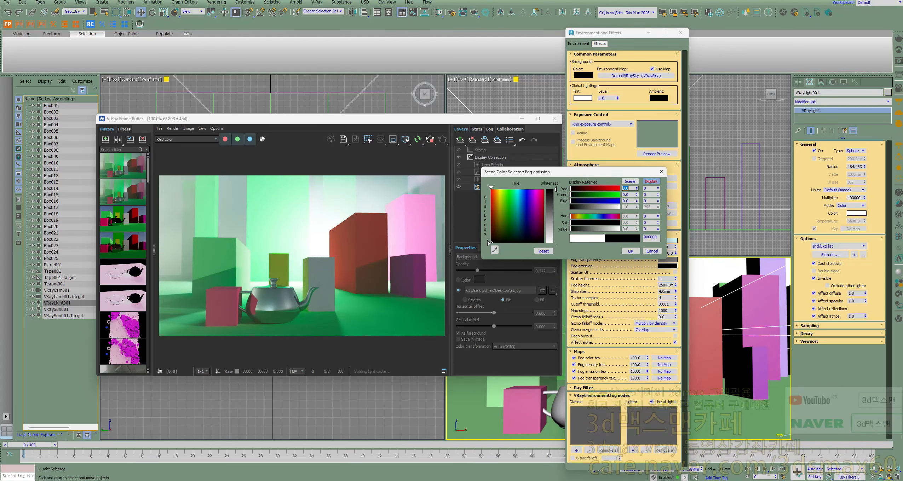
pyautogui.click(631, 251)
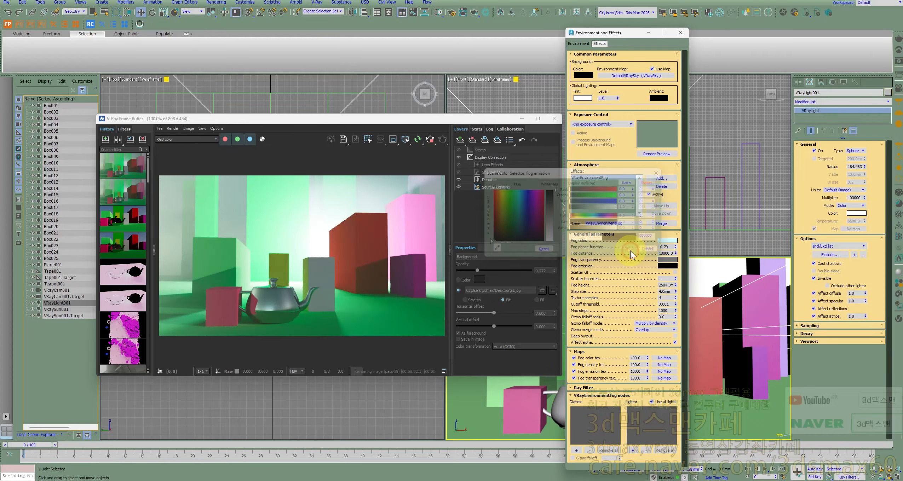
pyautogui.click(429, 140)
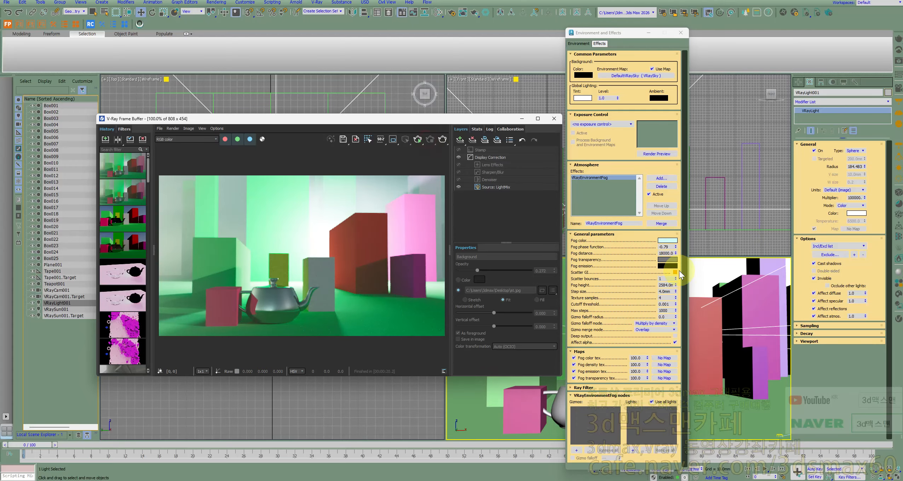
pyautogui.click(105, 139)
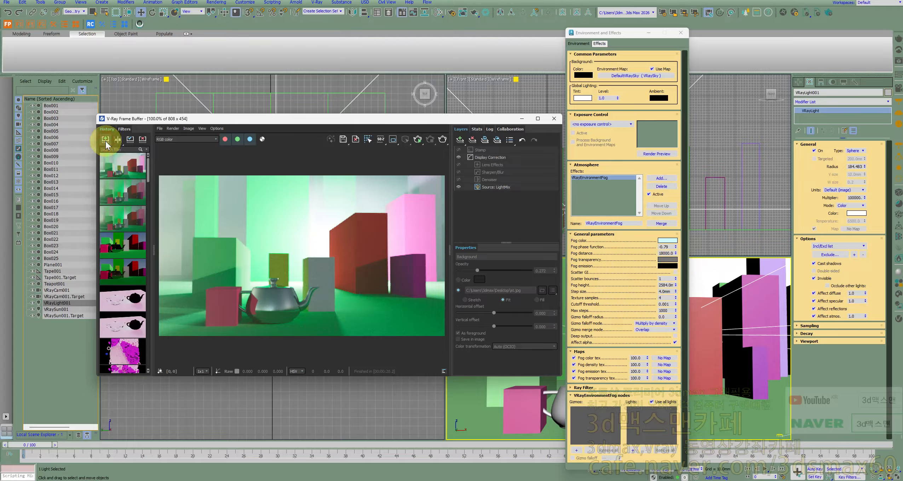
# Set the fog emission to white (FFFFFF), run the interactive rendering again and save the result to the history
pyautogui.click(668, 265)
pyautogui.moveTo(541, 199); pyautogui.dragTo(548, 242)
pyautogui.click(616, 249)
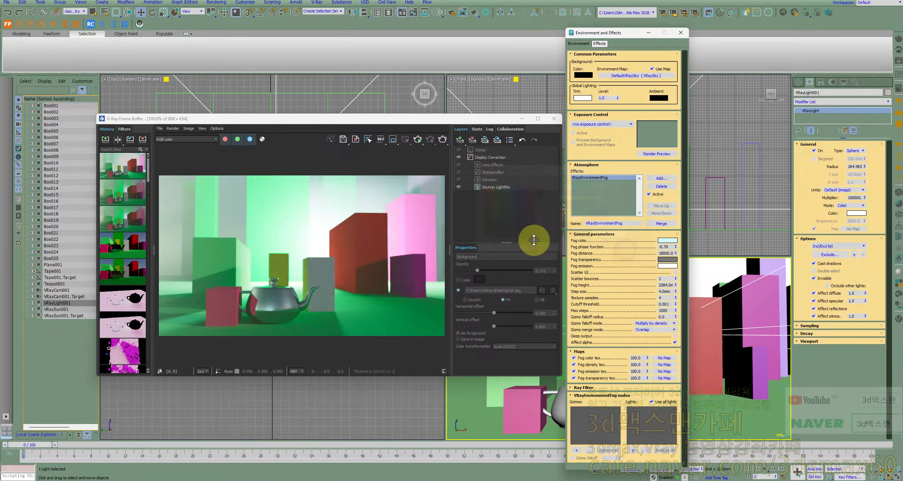
pyautogui.click(418, 139)
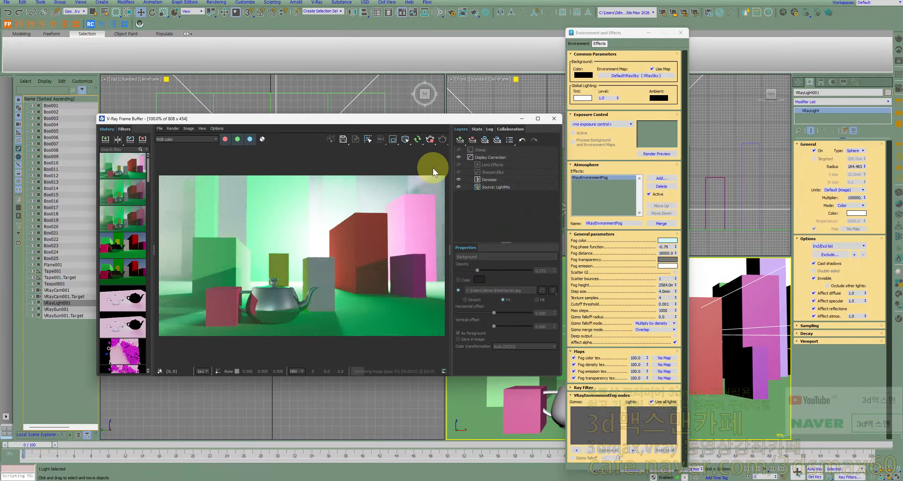
pyautogui.click(431, 141)
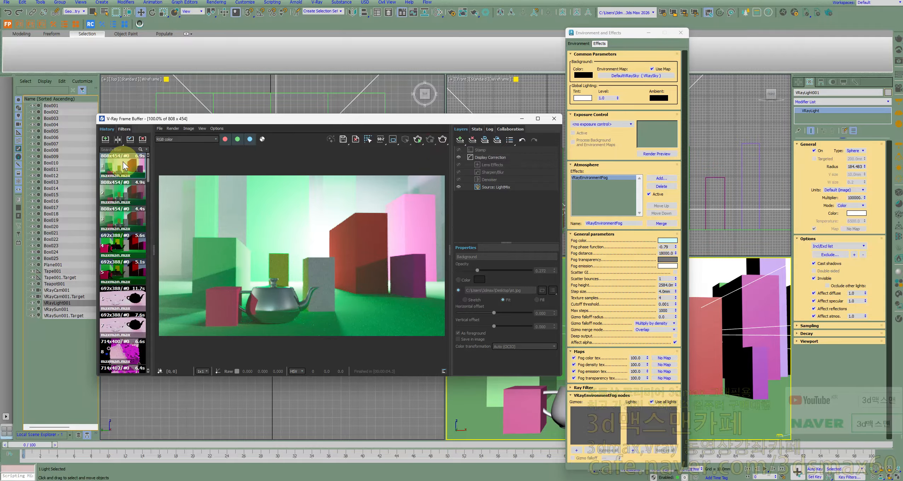
pyautogui.click(106, 139)
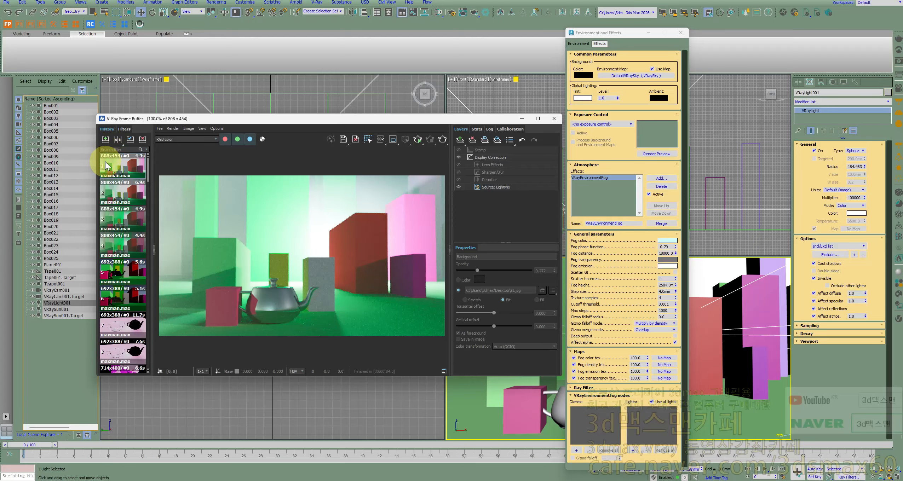
# Compare the two latest history renders as A and B to examine the emission's effect on the brightly lit fog
pyautogui.click(117, 140)
pyautogui.click(111, 166)
pyautogui.click(136, 190)
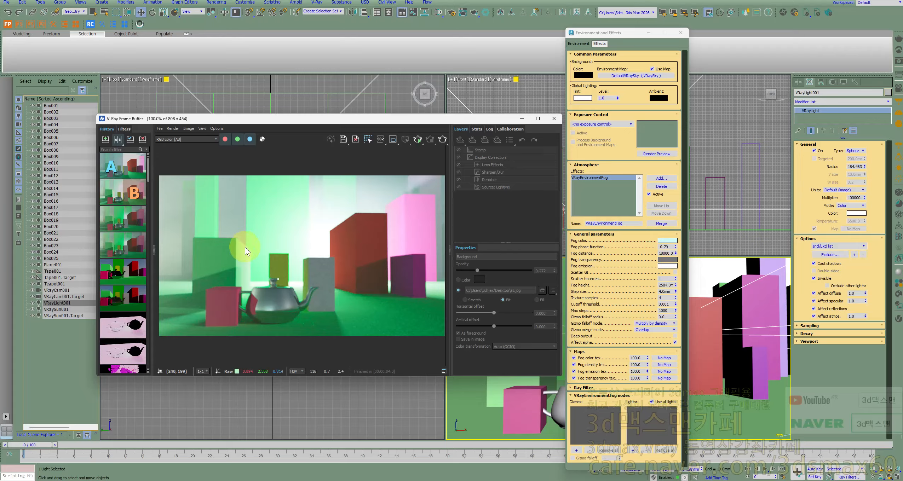
pyautogui.moveTo(446, 258); pyautogui.dragTo(410, 259)
# Review the fog emission colour in its colour selector, keeping it white
pyautogui.click(668, 266)
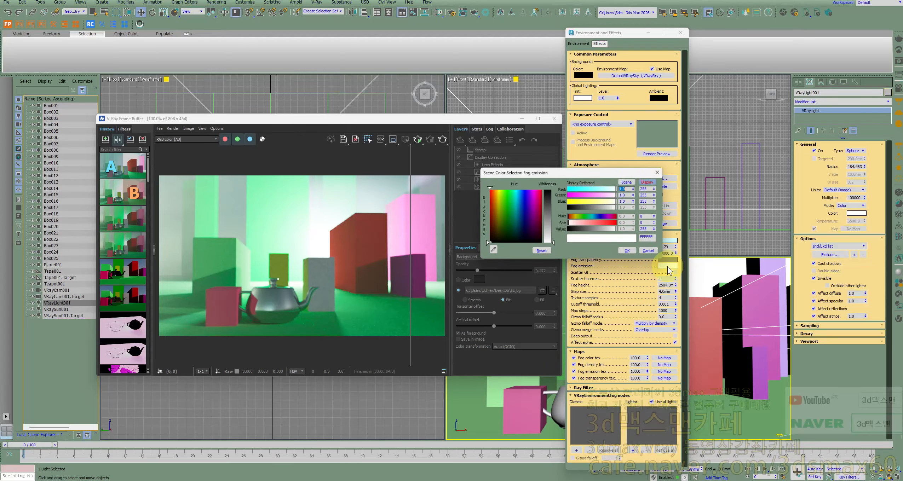
pyautogui.click(650, 252)
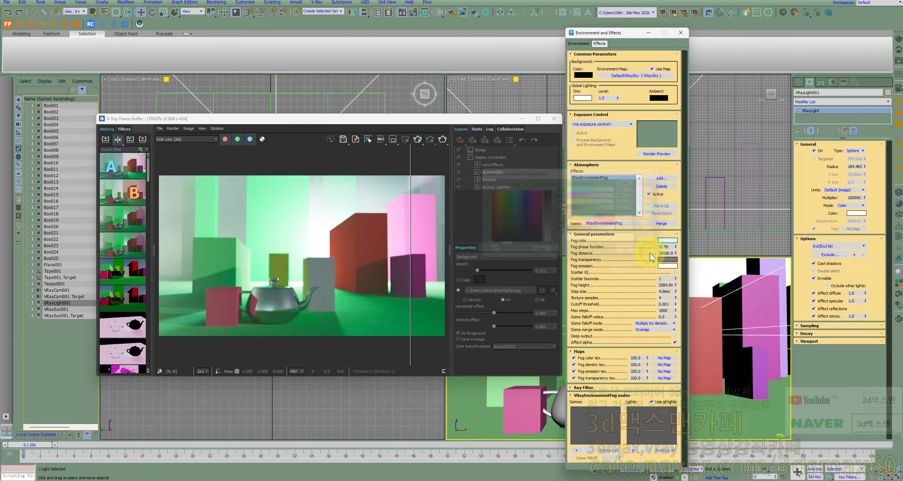
pyautogui.click(666, 266)
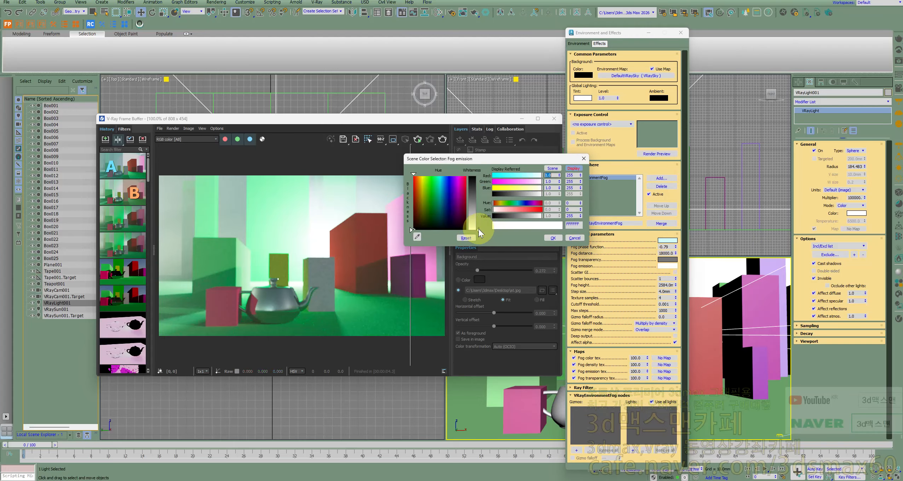
pyautogui.click(553, 238)
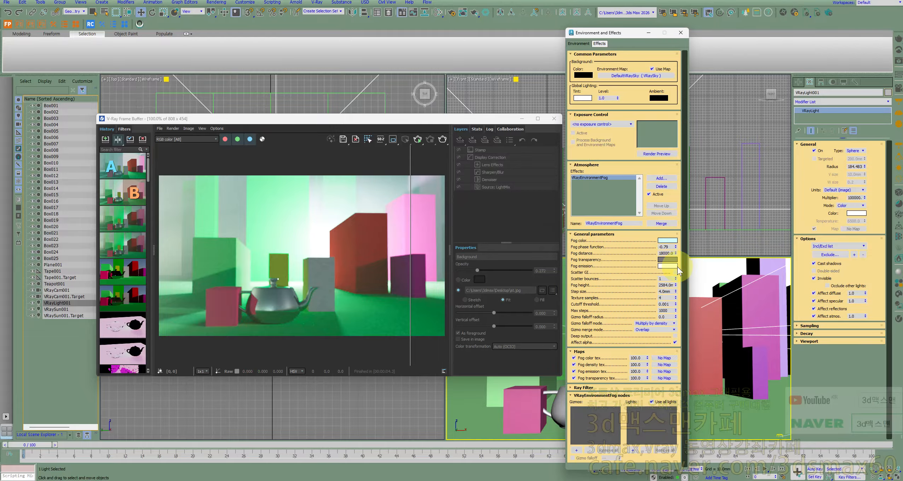
# Try animating the fog emission with Auto Key by making it nearly black at frame 100, and preview frame 75
pyautogui.moveTo(42, 445); pyautogui.dragTo(880, 441)
pyautogui.click(815, 469)
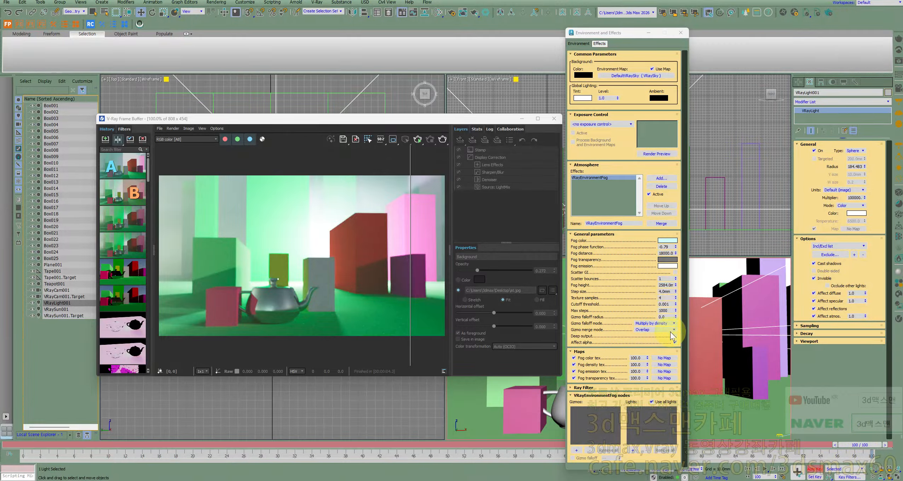
pyautogui.click(666, 266)
pyautogui.moveTo(547, 240); pyautogui.dragTo(540, 192)
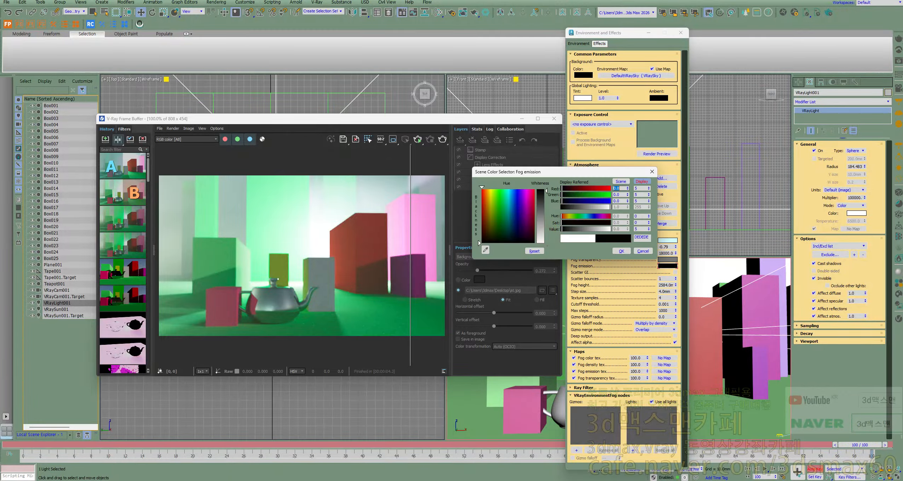
pyautogui.click(621, 251)
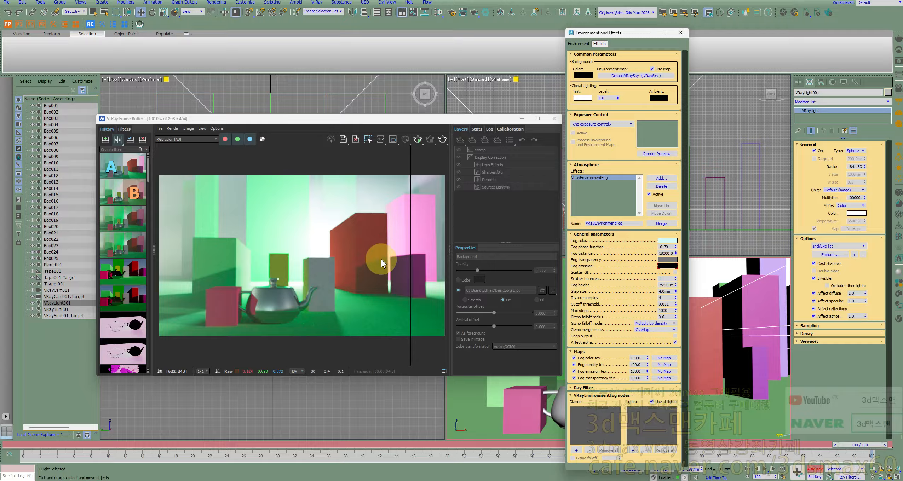
pyautogui.moveTo(857, 444); pyautogui.dragTo(662, 429)
# Undo the batch of recent parameter changes back to before the sphere light's multiplier was raised, and turn off Auto Key
pyautogui.rightClick(8, 11)
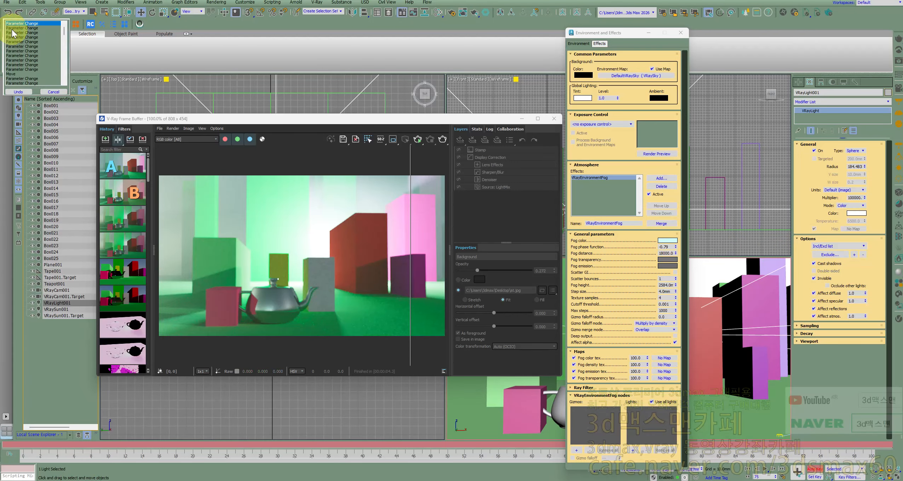
pyautogui.click(25, 68)
pyautogui.click(20, 91)
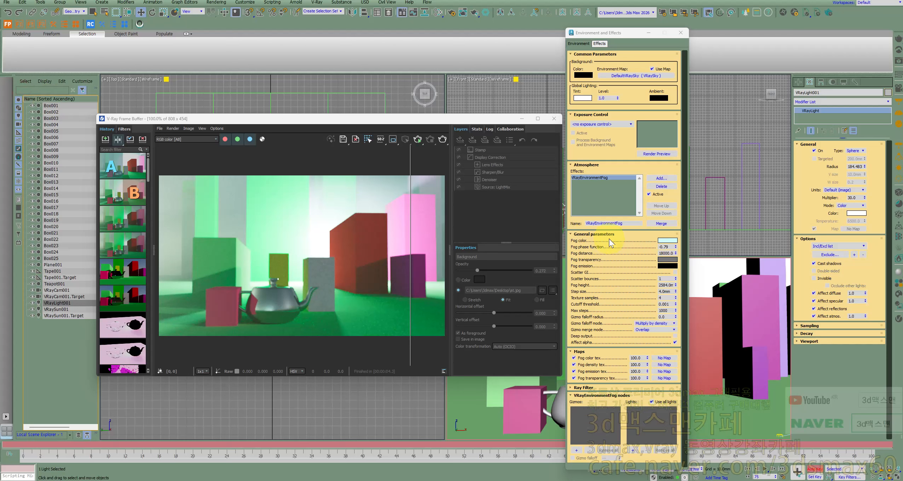
pyautogui.click(814, 469)
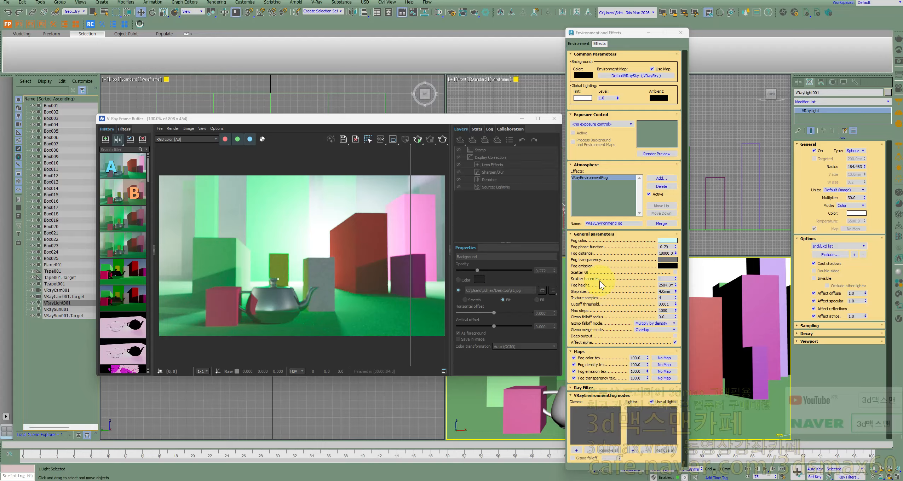
# Close the A/B comparison, enable Scatter GI for the fog and run the interactive rendering
pyautogui.moveTo(410, 174); pyautogui.dragTo(301, 191)
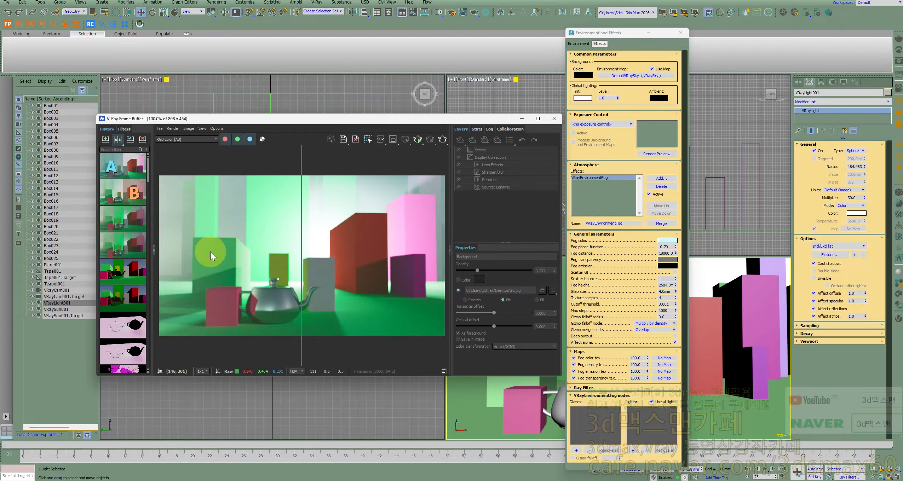
pyautogui.click(675, 272)
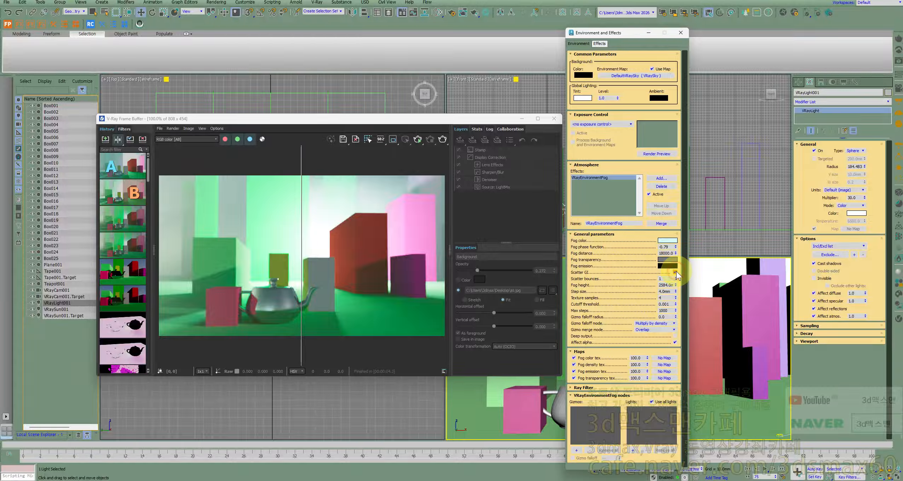
pyautogui.hotkey('shift', 'q')
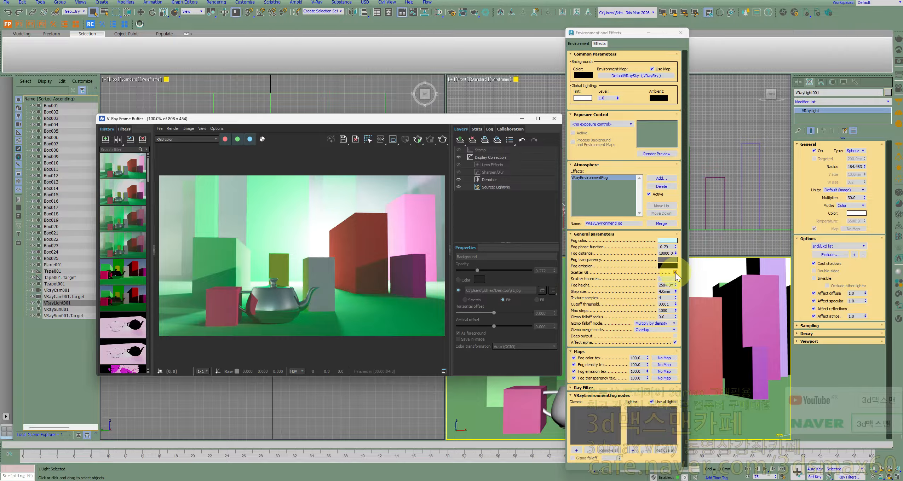
pyautogui.click(417, 141)
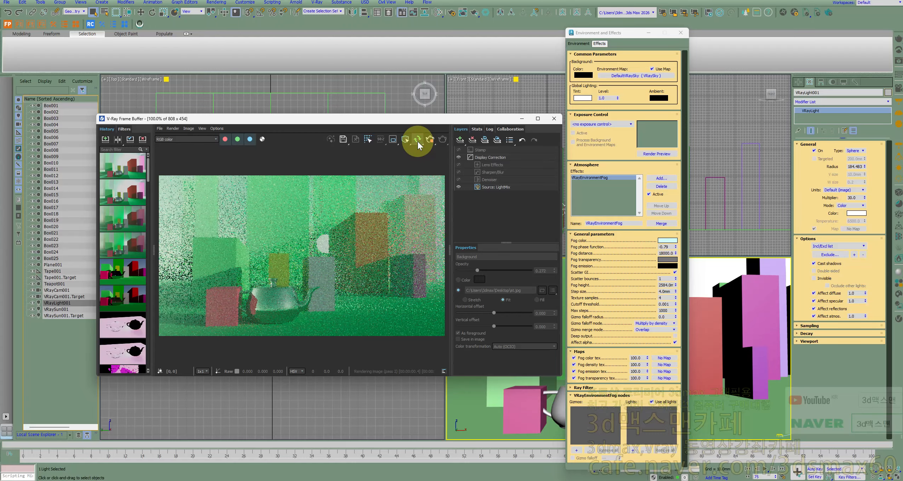
pyautogui.click(427, 140)
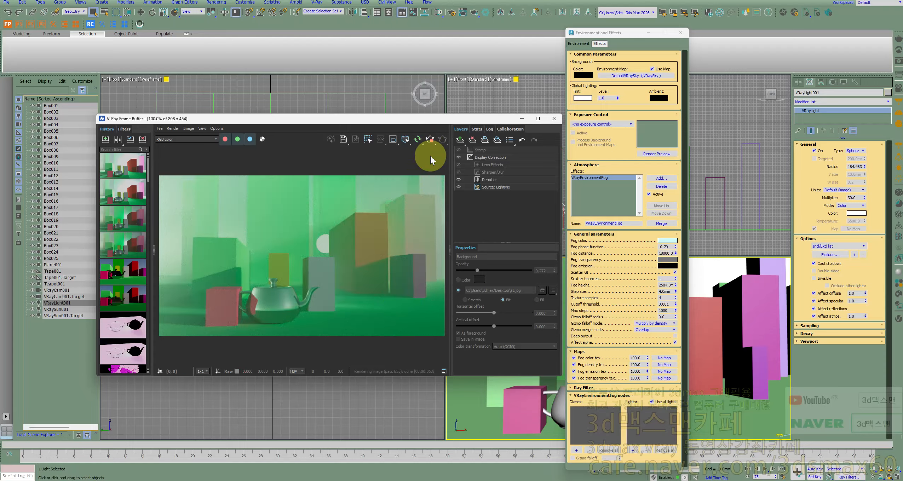
# Turn off Scatter GI and rerun the interactive rendering for comparison
pyautogui.click(675, 272)
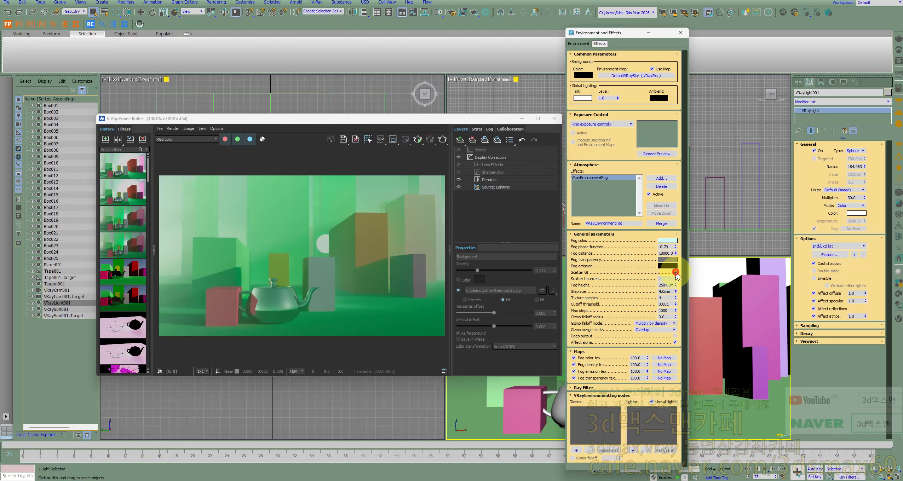
pyautogui.click(418, 139)
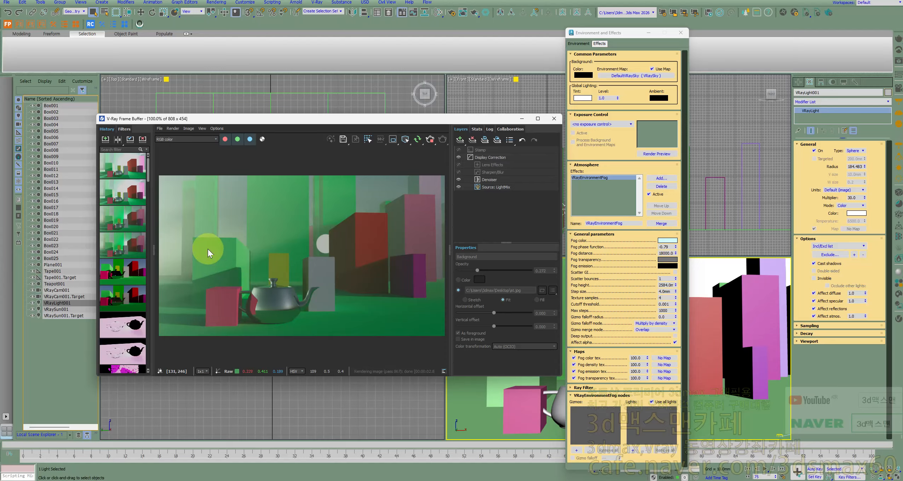
pyautogui.click(430, 139)
# Turn Scatter GI back on, restart the interactive rendering and switch the option off and on to compare its effect
pyautogui.click(675, 272)
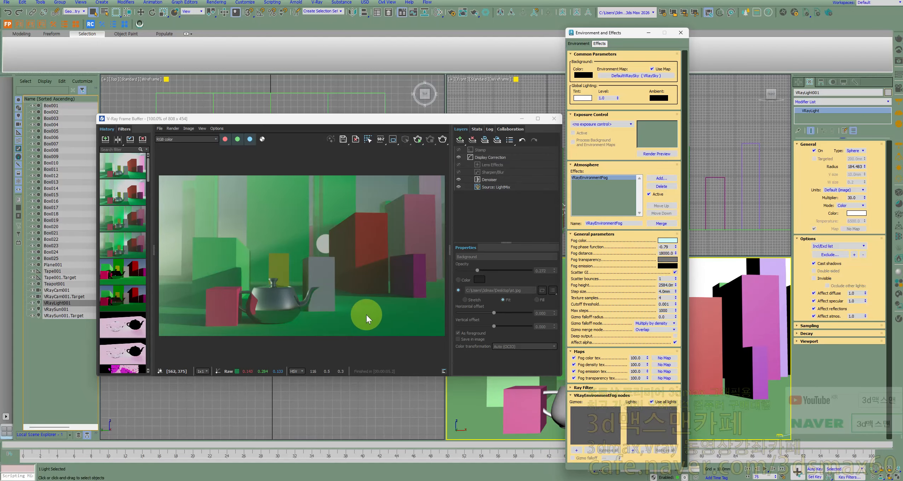
pyautogui.click(417, 139)
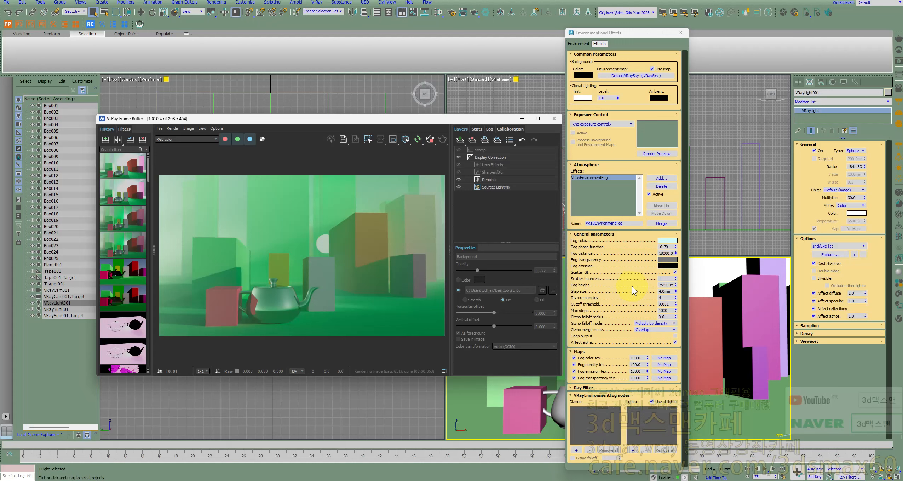
pyautogui.click(675, 272)
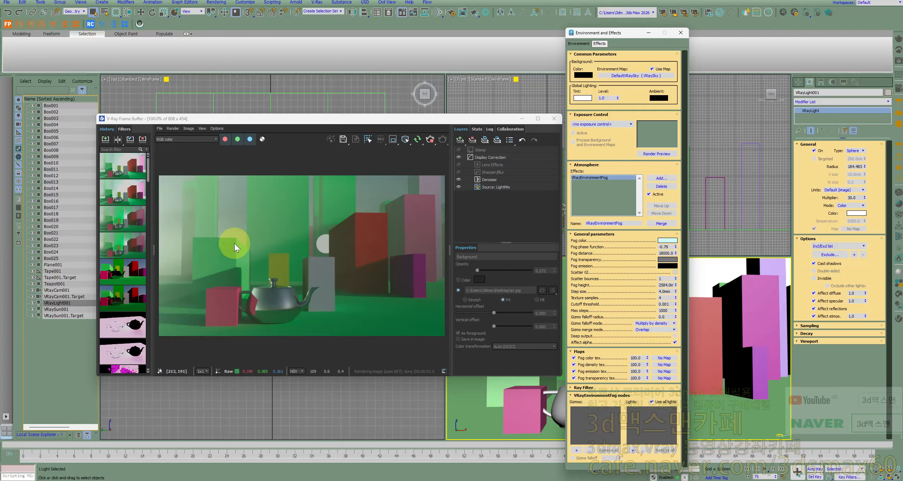
pyautogui.click(674, 273)
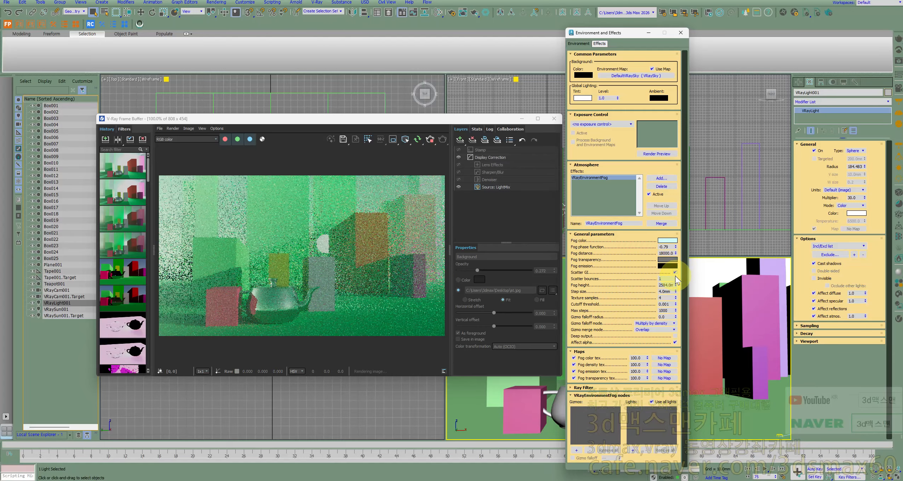
# Raise the fog's scatter bounces by several steps while the interactive rendering runs
pyautogui.click(675, 278)
pyautogui.click(675, 278)
pyautogui.click(675, 278)
pyautogui.click(676, 277)
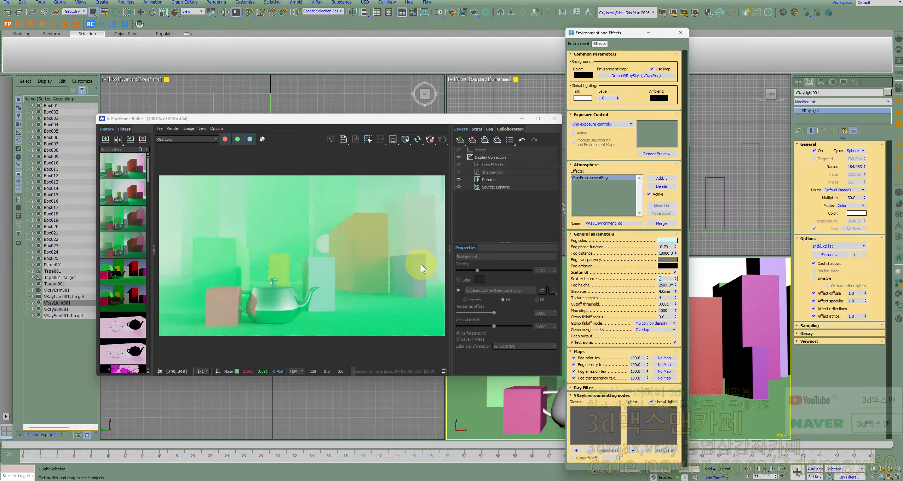
# Lower the fog's scatter bounces to 1 and turn off Scatter GI
pyautogui.click(676, 280)
pyautogui.click(677, 281)
pyautogui.click(677, 281)
pyautogui.click(676, 281)
pyautogui.click(674, 272)
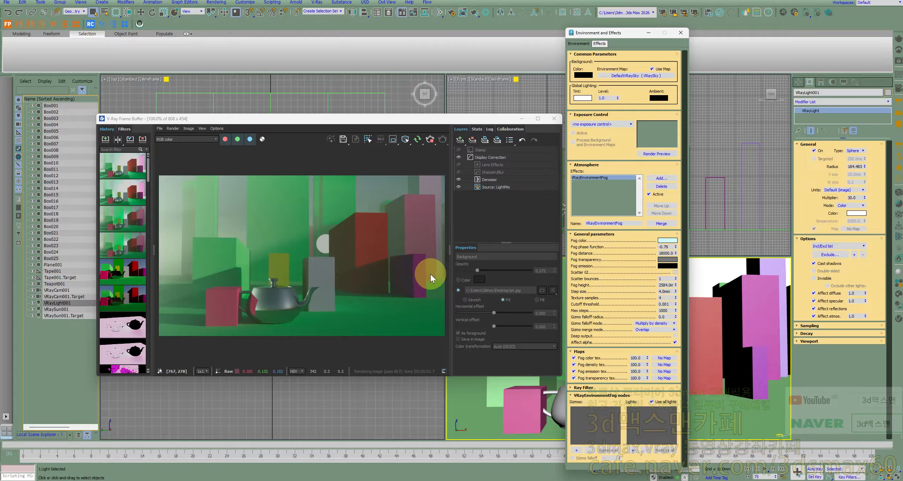
# Try a fog step size of 16 mm and restore it to 4 mm
pyautogui.click(665, 291)
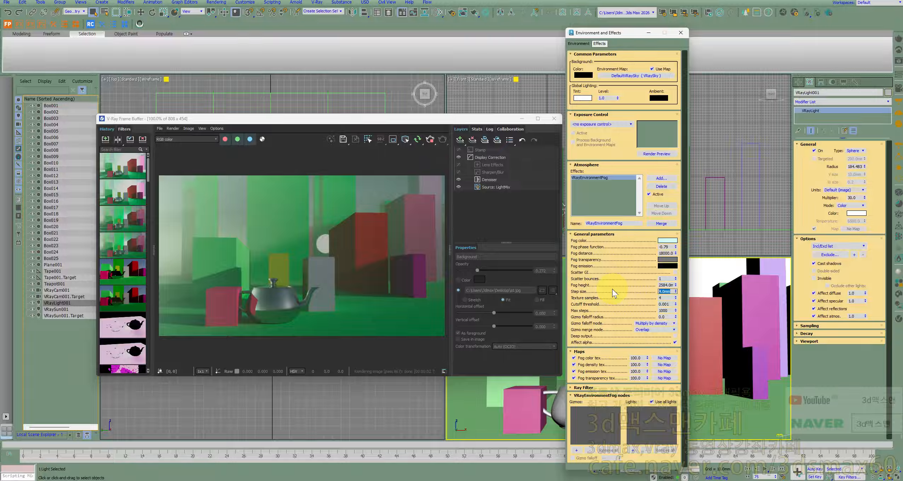
pyautogui.write('16')
pyautogui.press('Return')
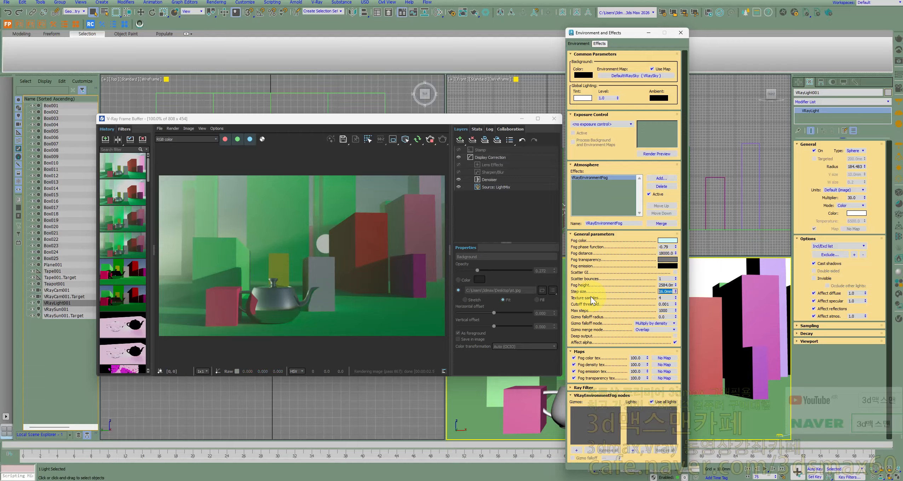
pyautogui.press('Return')
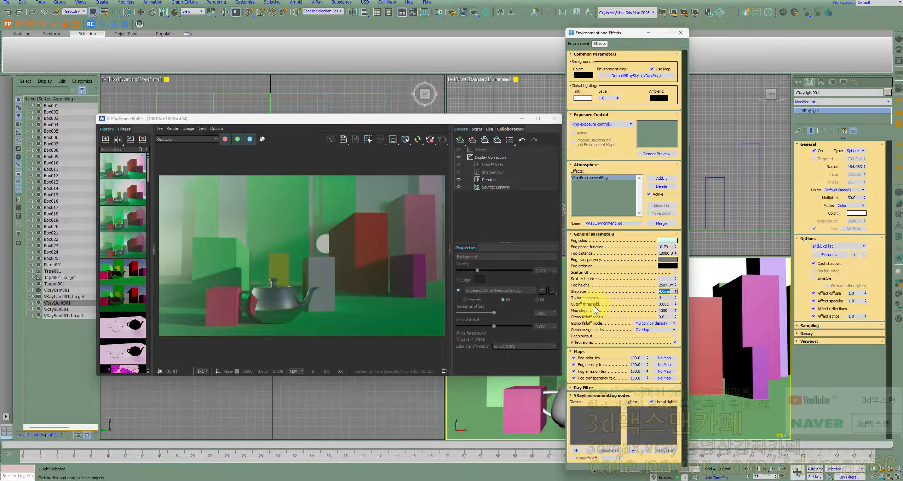
# Raise the fog's cutoff threshold to compare its effect in the interactive rendering, and bring it back down
pyautogui.moveTo(675, 304); pyautogui.dragTo(679, 292)
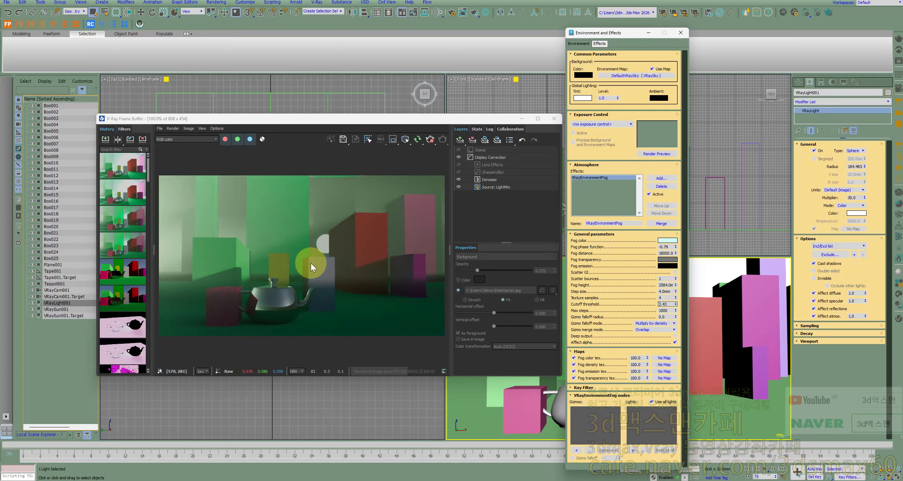
pyautogui.moveTo(677, 303); pyautogui.dragTo(679, 301)
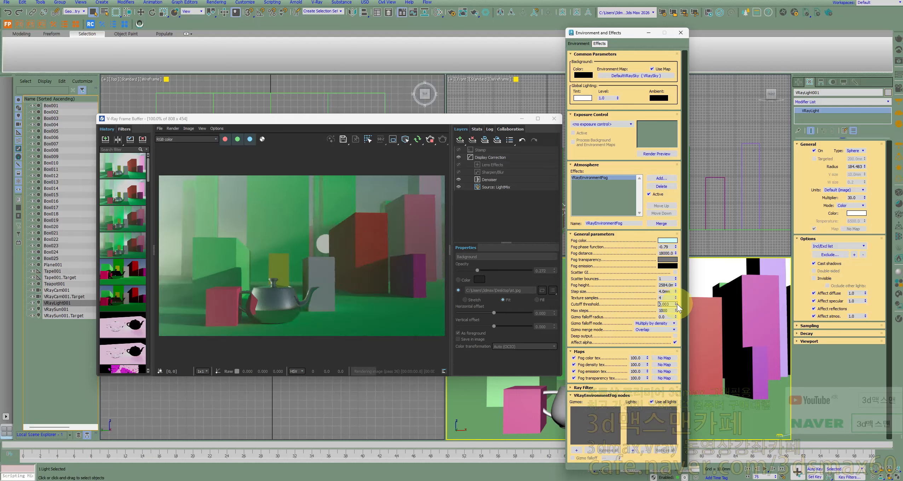
pyautogui.click(664, 291)
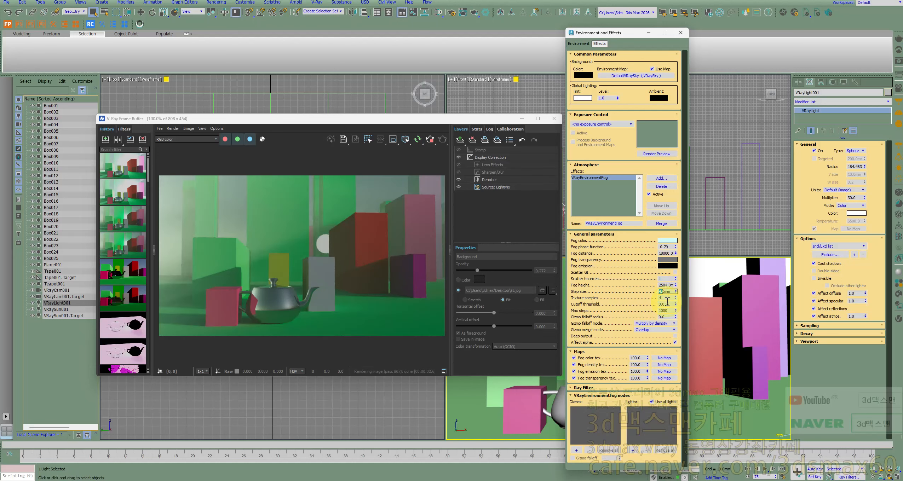
# Set the fog's cutoff threshold to about 0.394 while the interactive rendering runs
pyautogui.doubleClick(670, 304)
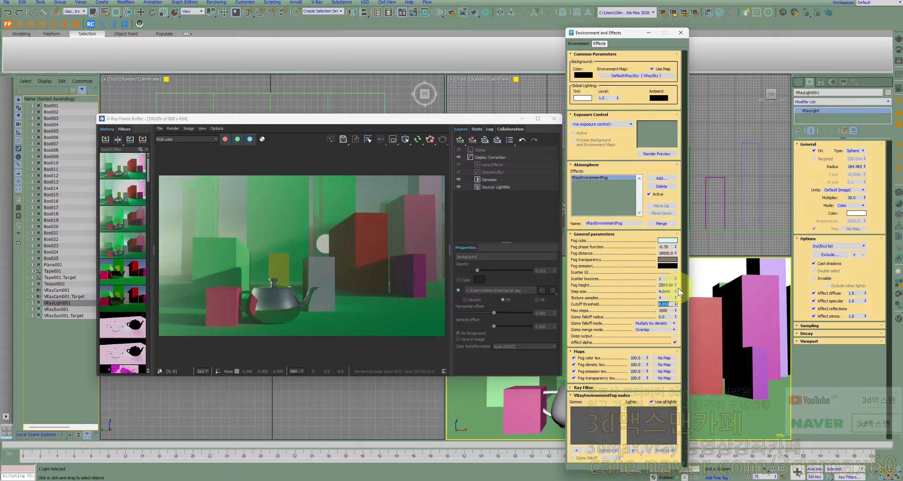
pyautogui.moveTo(676, 302)
pyautogui.mouseDown()
pyautogui.moveTo(680, 288)
pyautogui.moveTo(676, 306)
pyautogui.mouseUp()
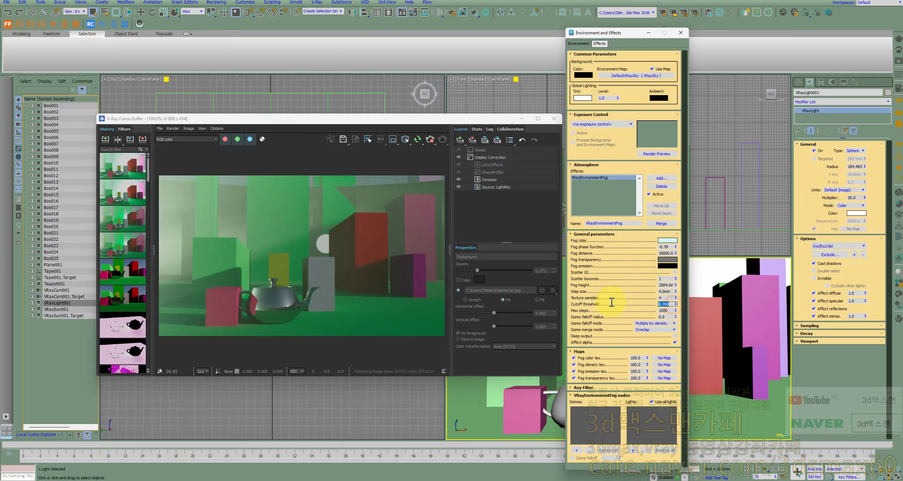
pyautogui.click(676, 303)
pyautogui.click(676, 305)
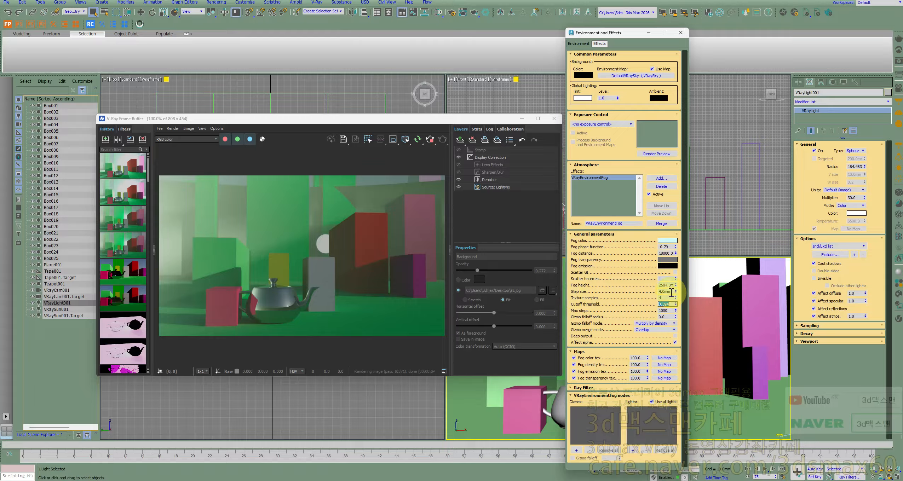
pyautogui.click(672, 310)
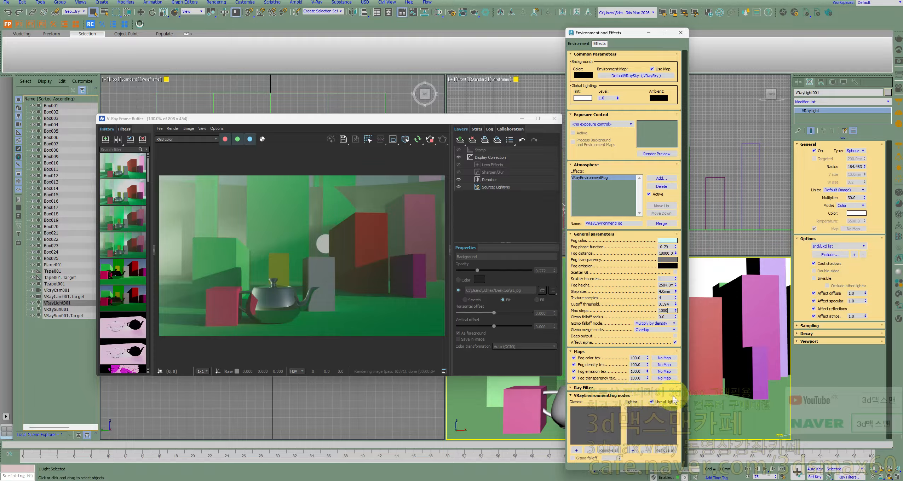
pyautogui.click(651, 402)
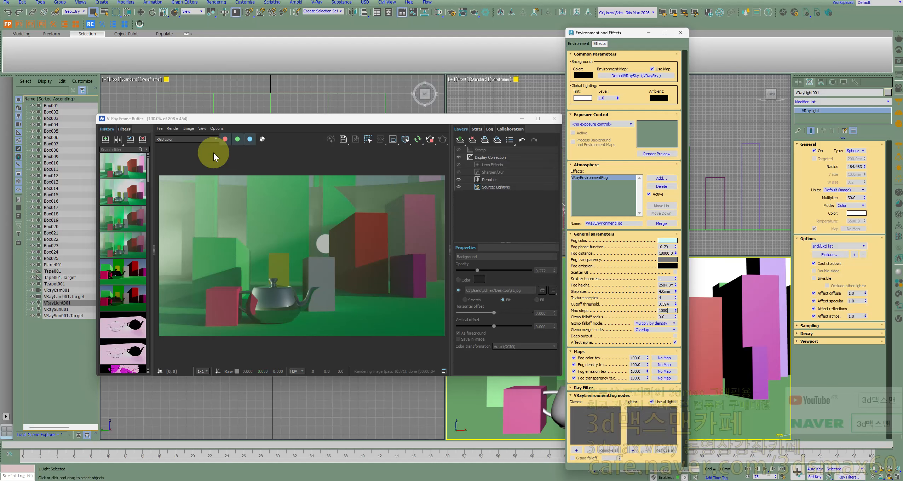
# Add a VRayAtmosphere render element to the V-Ray render setup
pyautogui.click(196, 140)
pyautogui.click(196, 140)
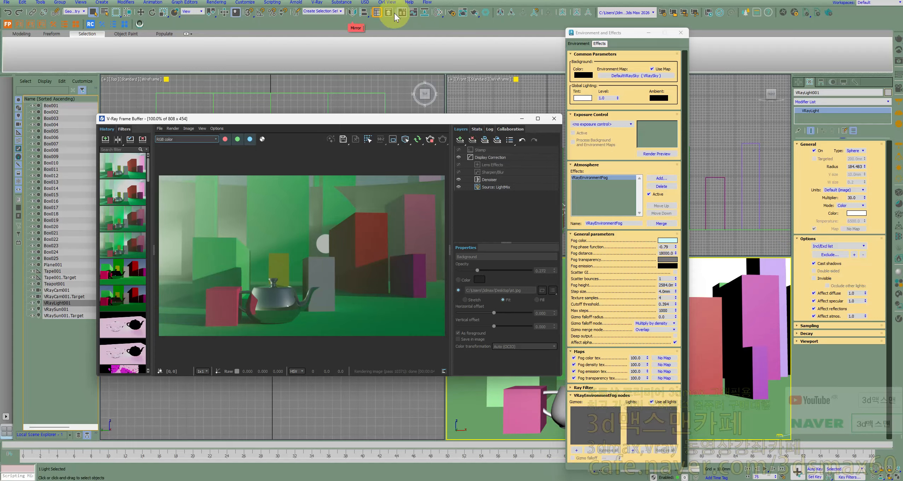
pyautogui.click(452, 13)
pyautogui.click(352, 109)
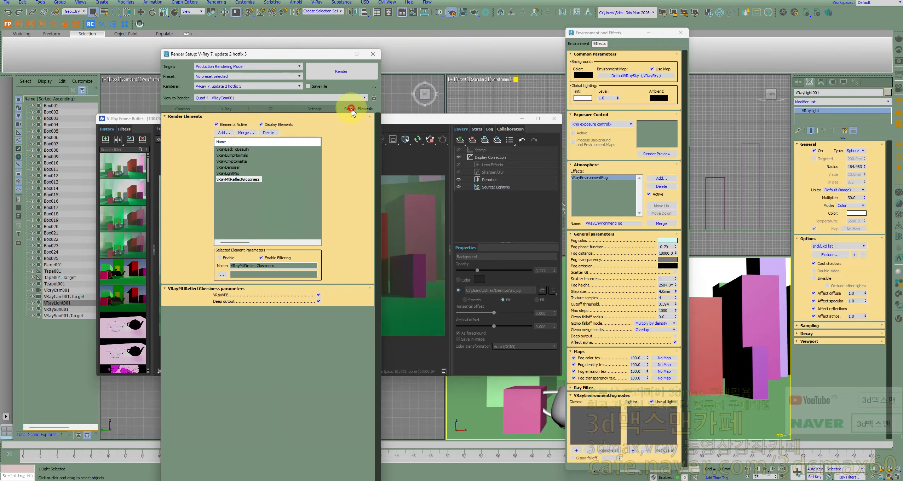
pyautogui.click(222, 132)
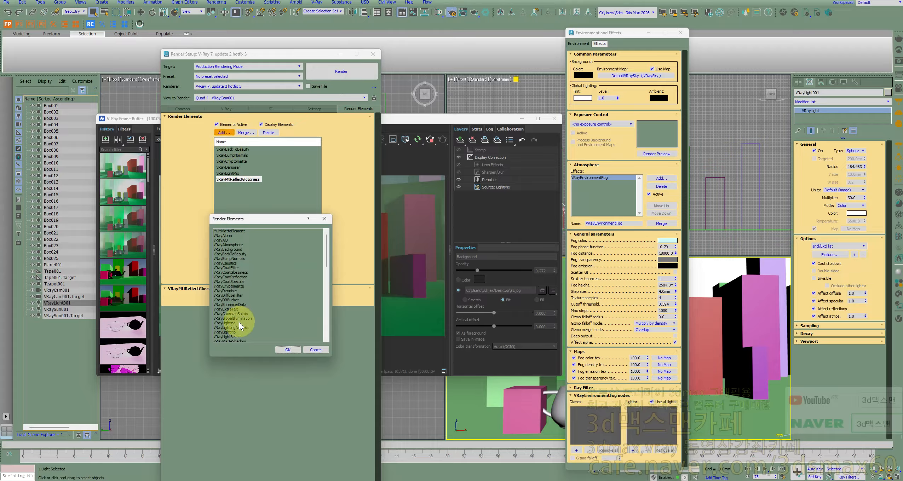
pyautogui.scroll(-2, 249, 332)
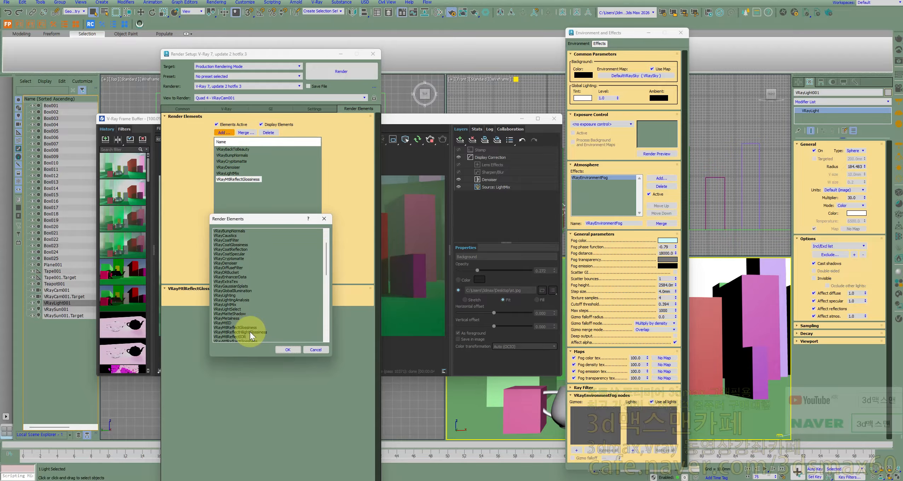
pyautogui.scroll(1, 242, 304)
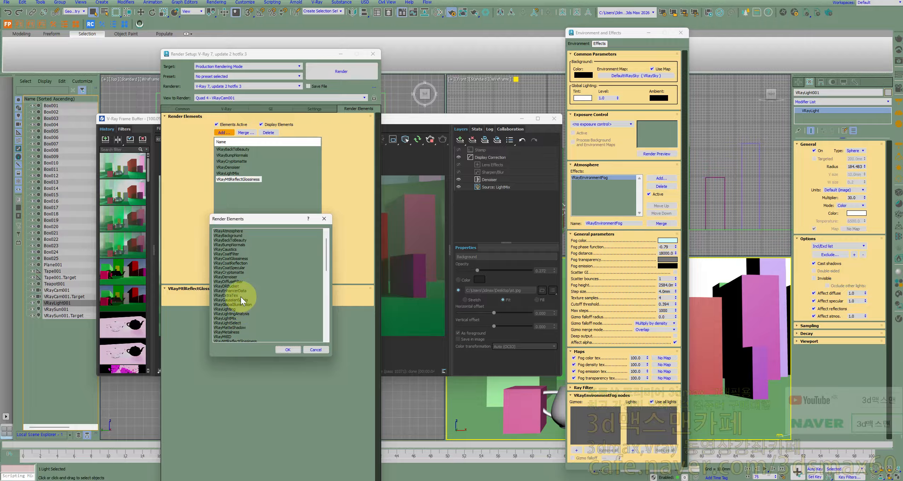
pyautogui.doubleClick(236, 232)
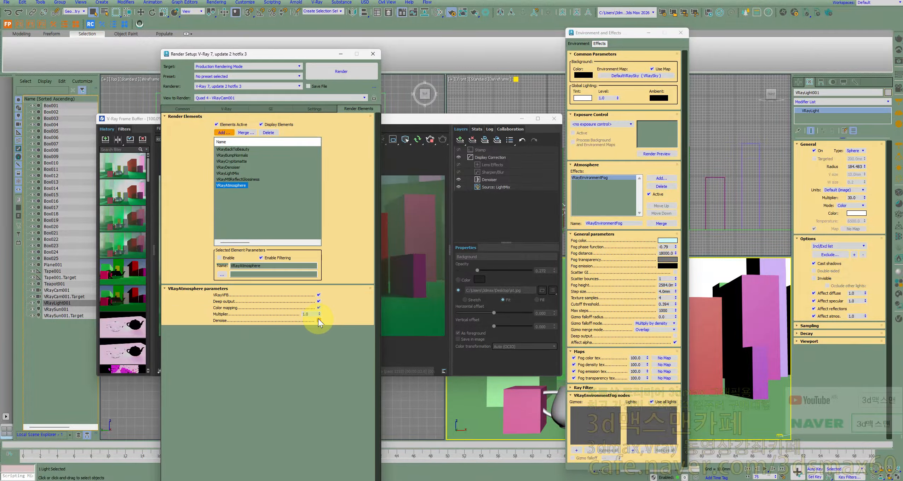
# Switch the VRayDenoiser element's denoising engine to Intel Open Image Denoise and back to NVIDIA AI denoiser
pyautogui.click(229, 168)
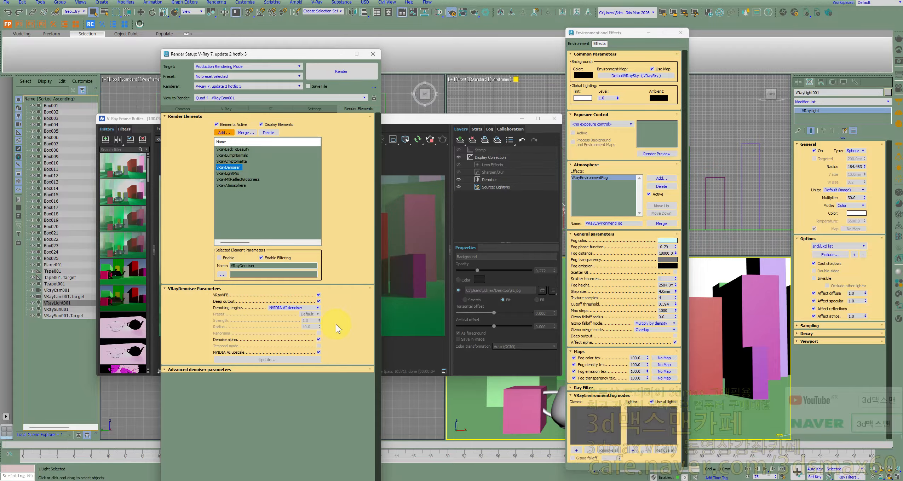
pyautogui.click(293, 308)
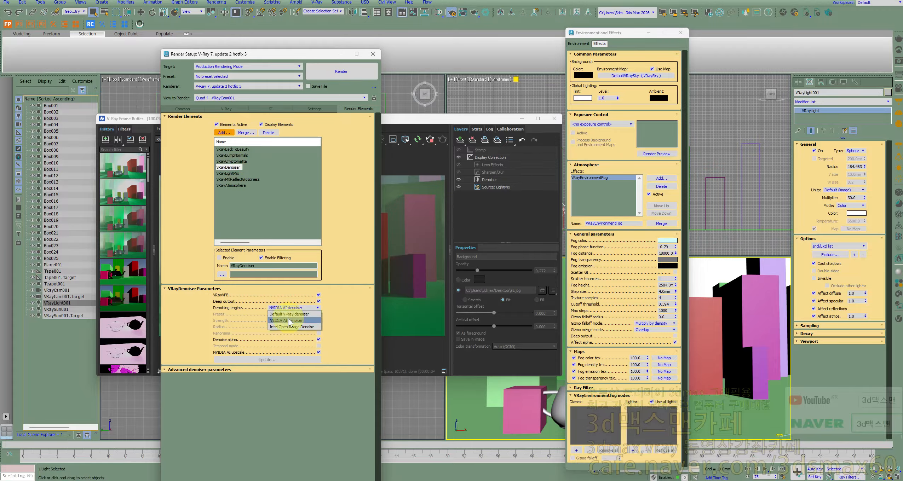
pyautogui.click(289, 320)
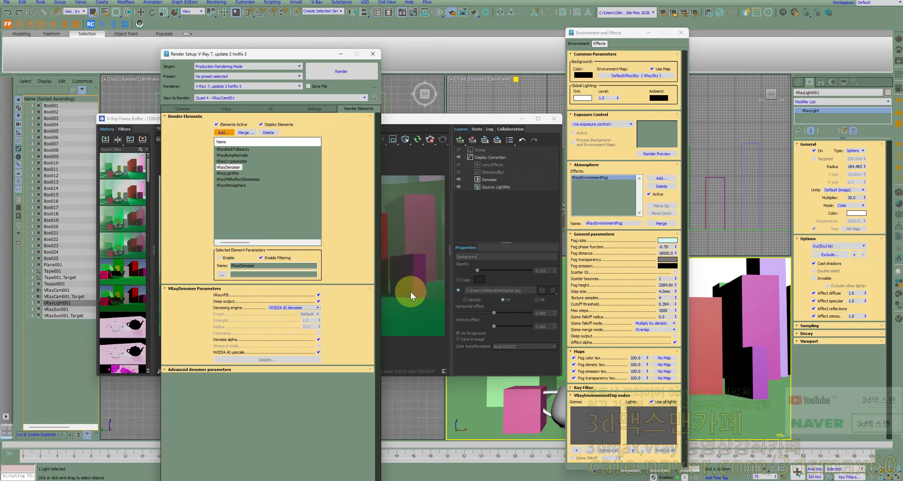
pyautogui.click(305, 308)
pyautogui.click(276, 328)
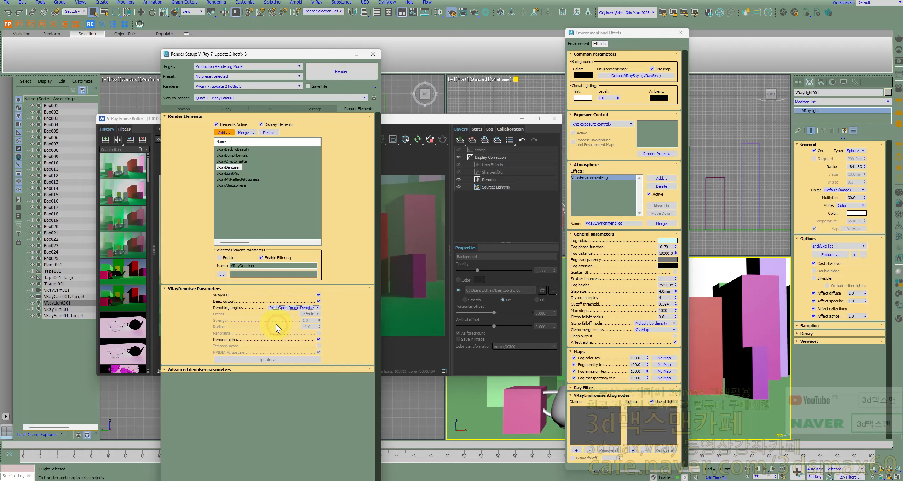
pyautogui.click(295, 308)
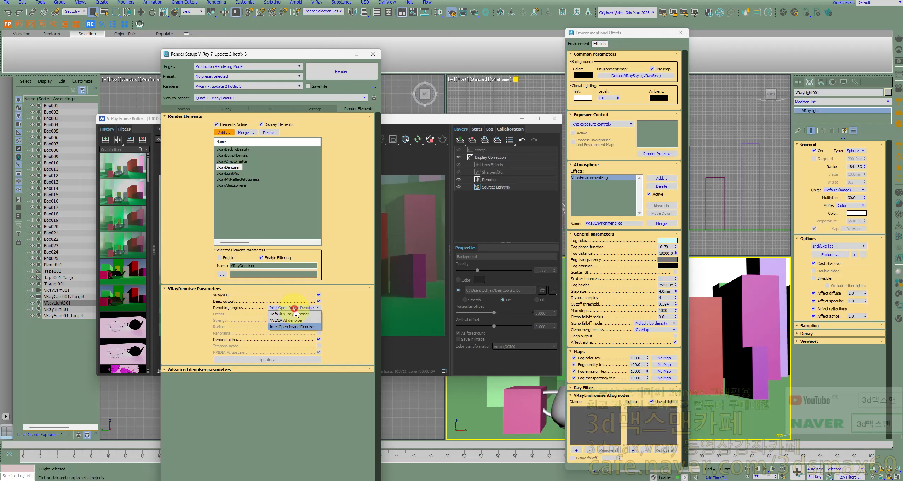
pyautogui.click(286, 320)
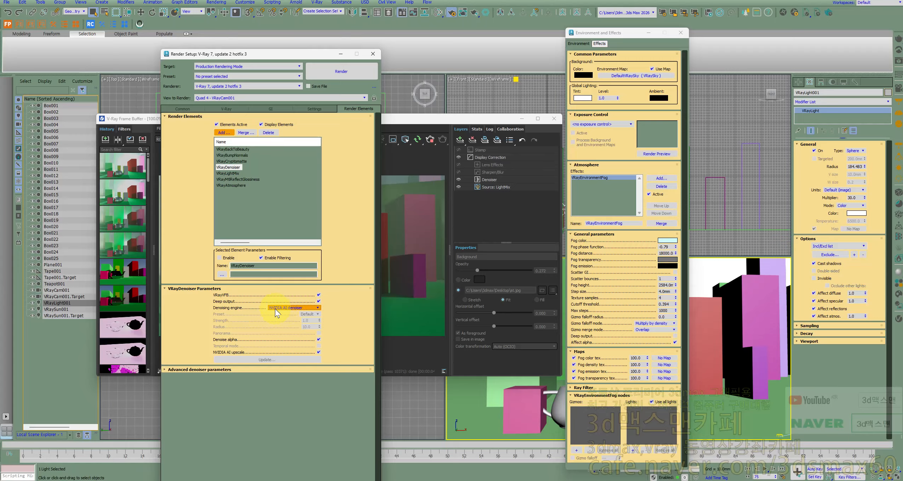
# Bring the V-Ray Frame Buffer forward and render the scene again with the VRayAtmosphere element included
pyautogui.click(407, 293)
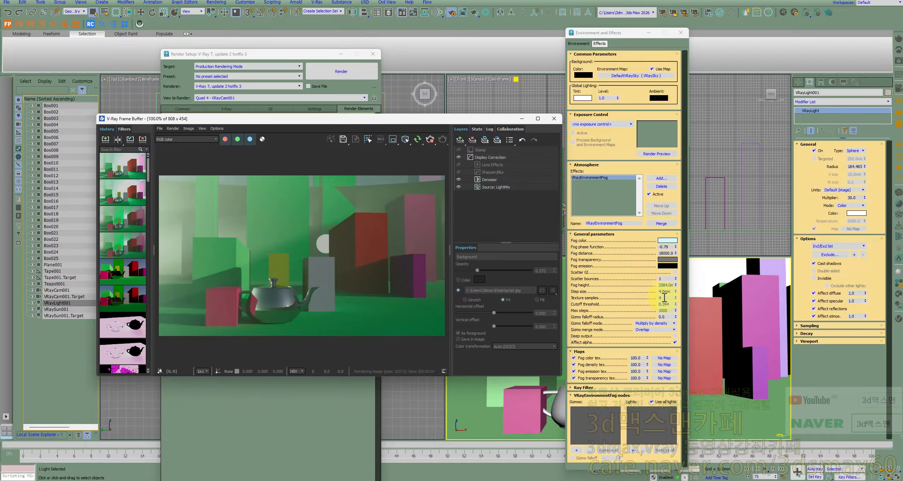
pyautogui.moveTo(296, 126); pyautogui.dragTo(368, 145)
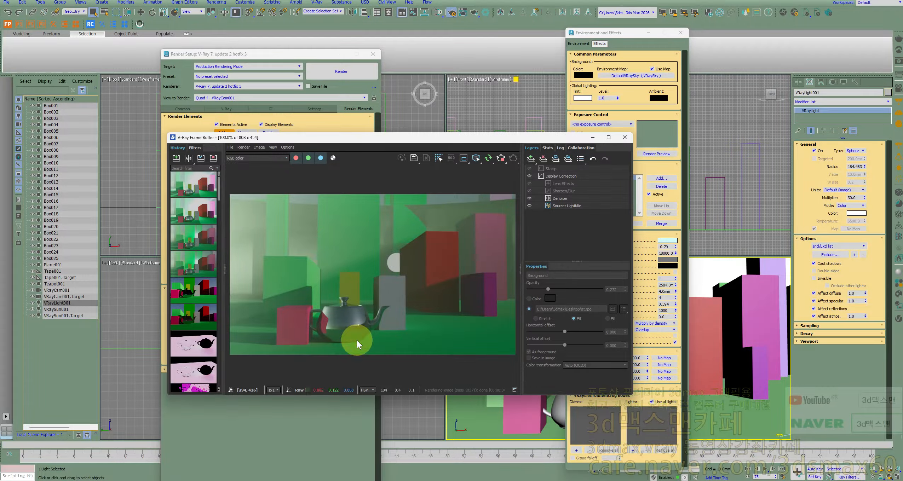
pyautogui.click(262, 159)
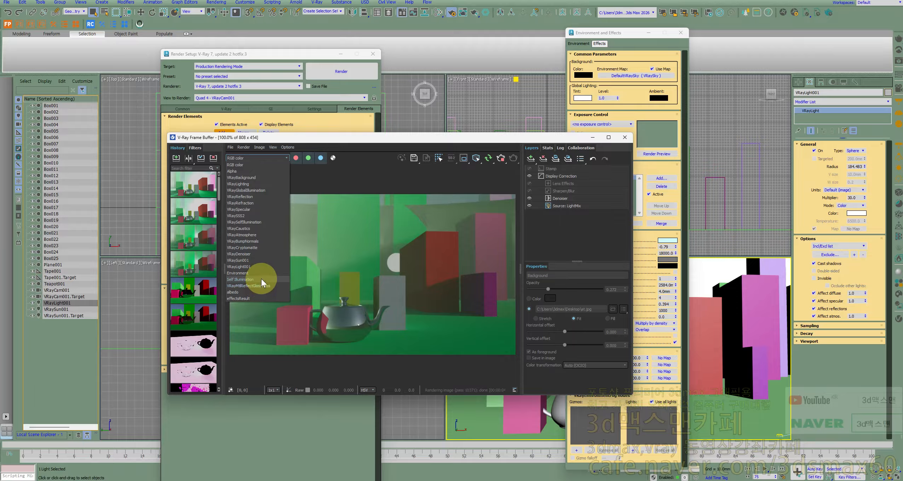
pyautogui.click(493, 172)
pyautogui.click(488, 158)
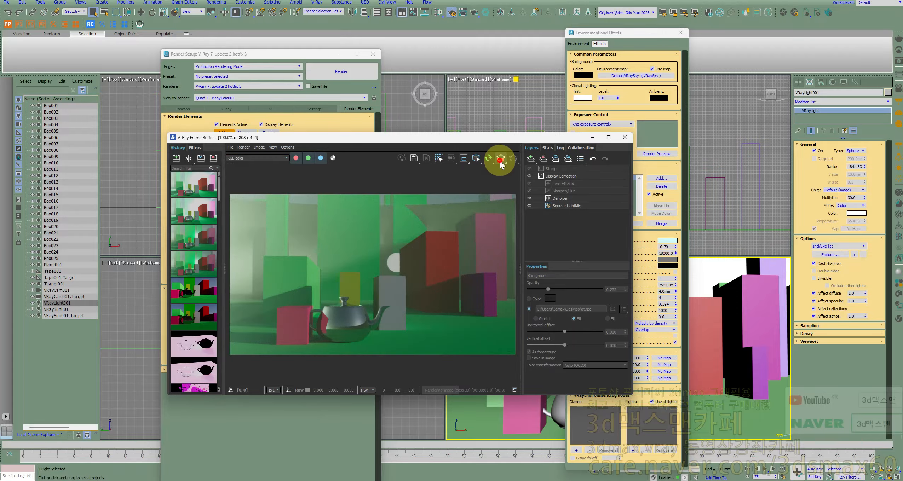
pyautogui.click(492, 158)
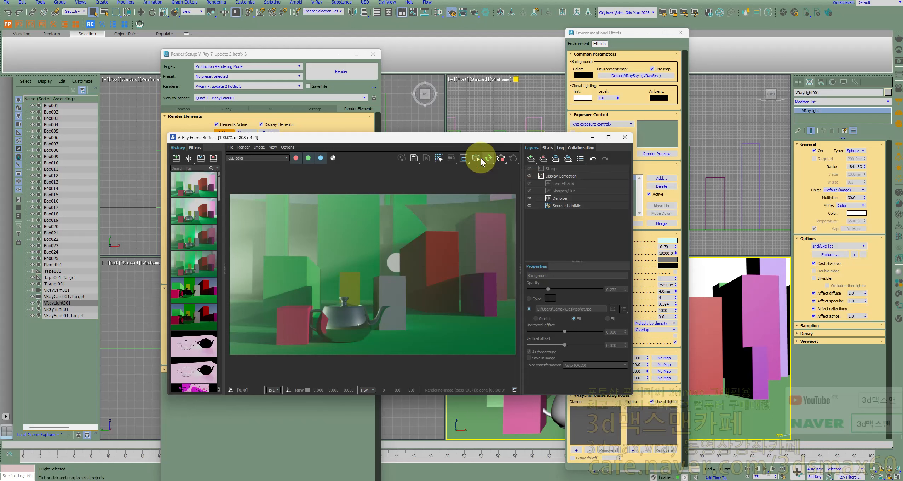
# View the VRayAtmosphere channel in the frame buffer and switch the displayed channel to effectsResult
pyautogui.click(270, 162)
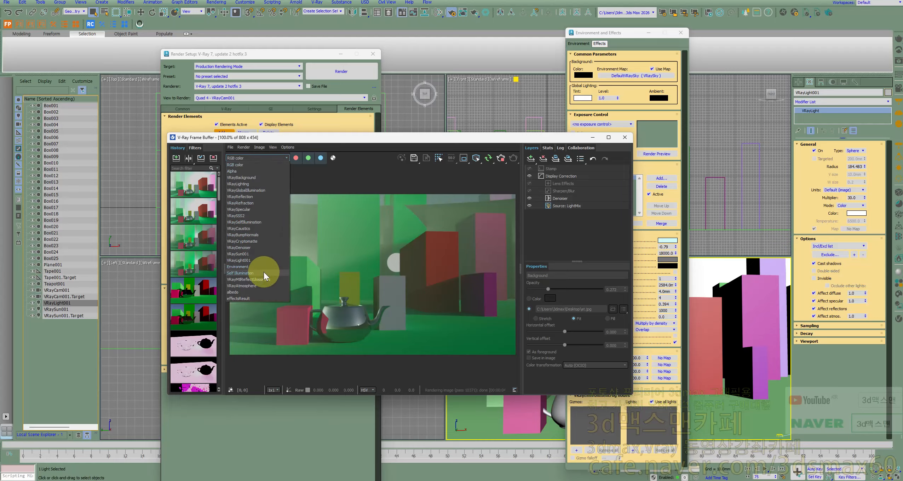
pyautogui.click(252, 285)
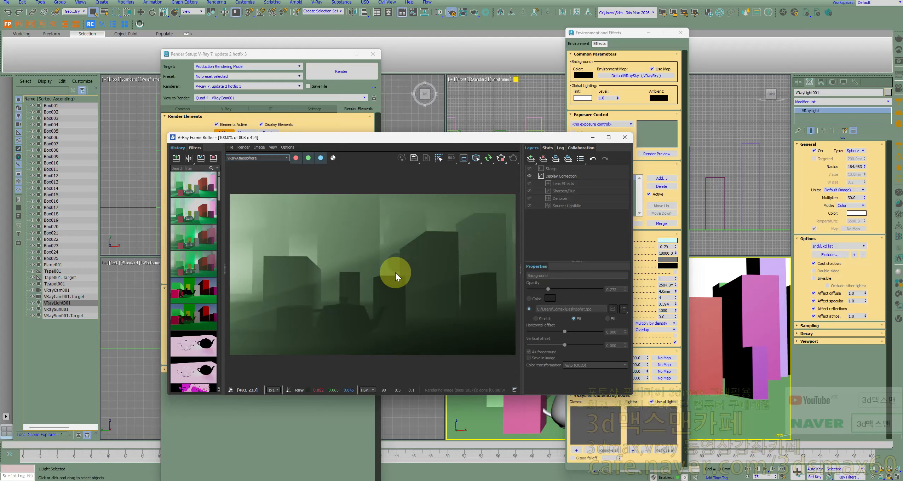
pyautogui.click(261, 158)
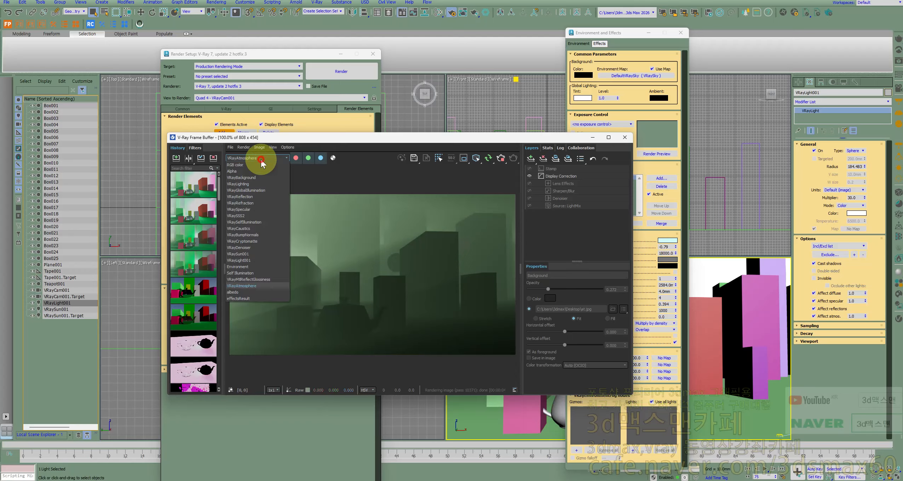
pyautogui.click(249, 298)
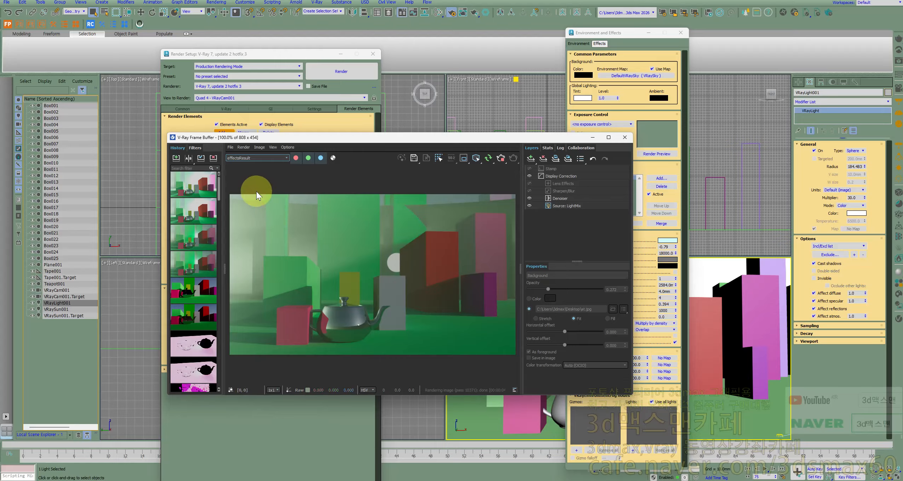
pyautogui.click(258, 158)
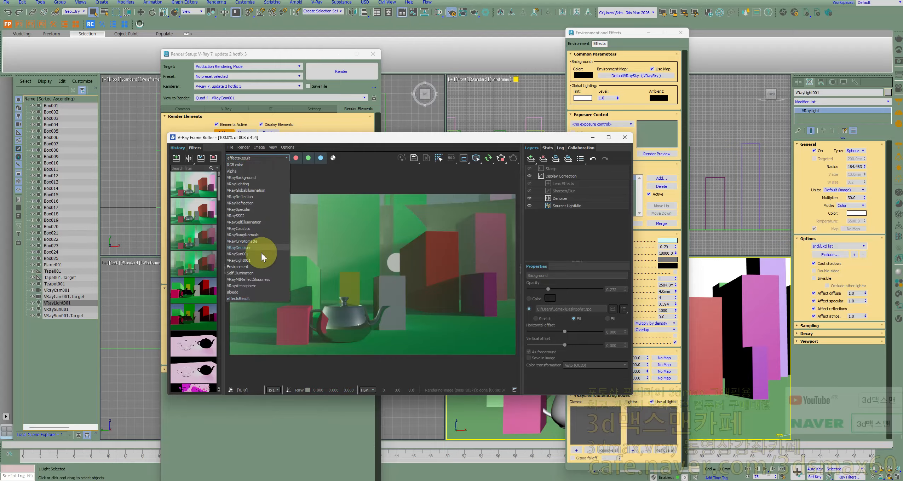
pyautogui.click(339, 289)
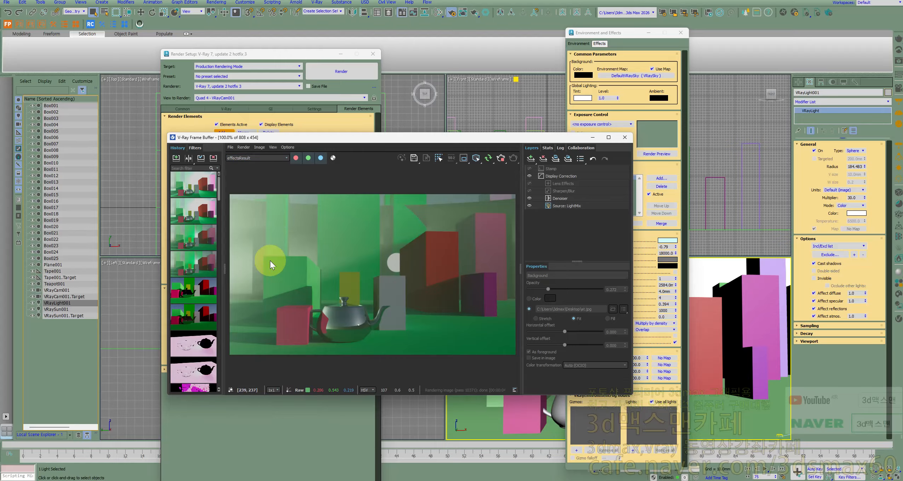
pyautogui.click(272, 158)
pyautogui.click(276, 160)
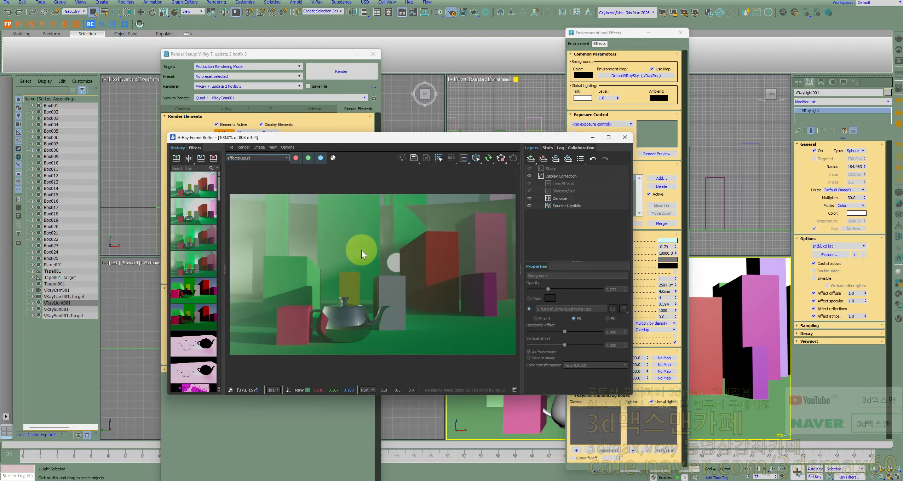
# Change the frame buffer's Source layer to Composite and add a new Render Element layer inside it
pyautogui.click(579, 204)
pyautogui.click(601, 276)
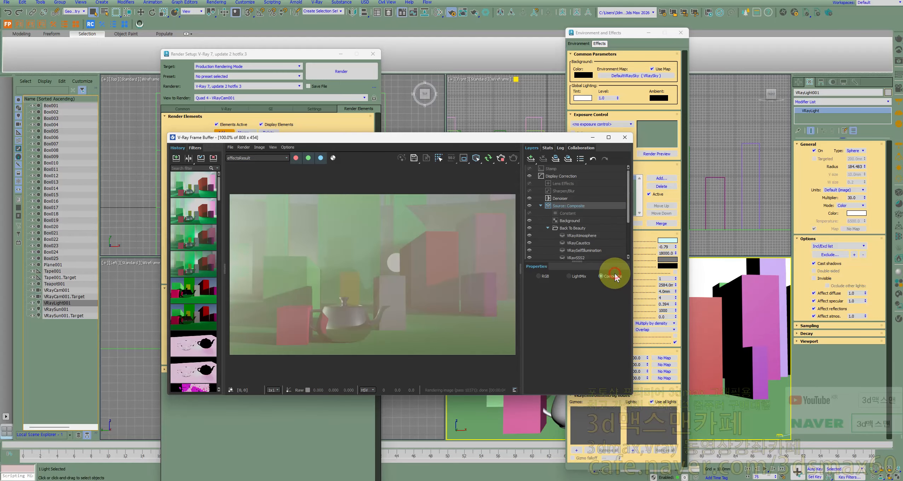
pyautogui.rightClick(594, 205)
pyautogui.moveTo(620, 249)
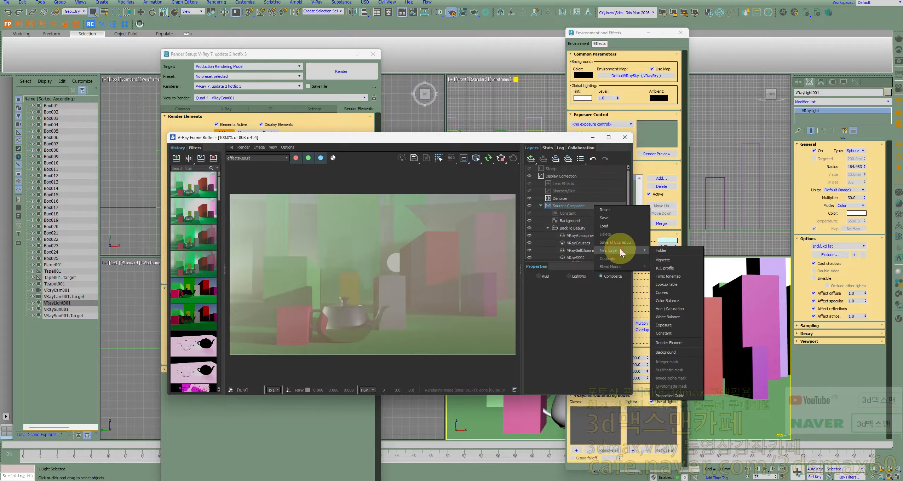
pyautogui.click(677, 342)
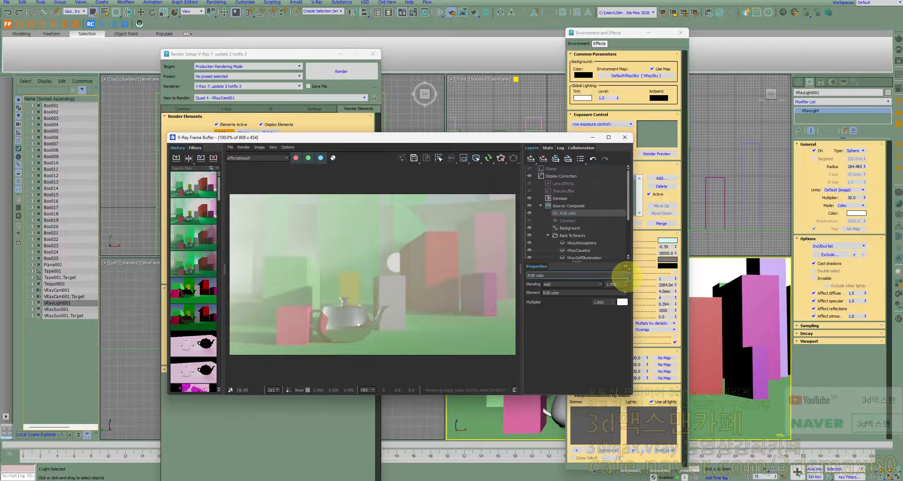
# Assign VRayAtmosphere as the new layer's element and set its blending mode to Screen
pyautogui.rightClick(578, 214)
pyautogui.click(574, 214)
pyautogui.click(592, 293)
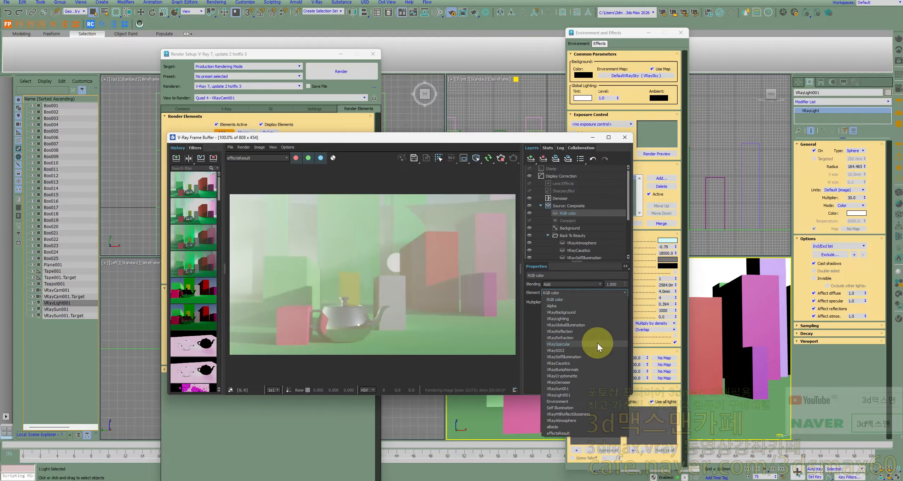
pyautogui.click(589, 420)
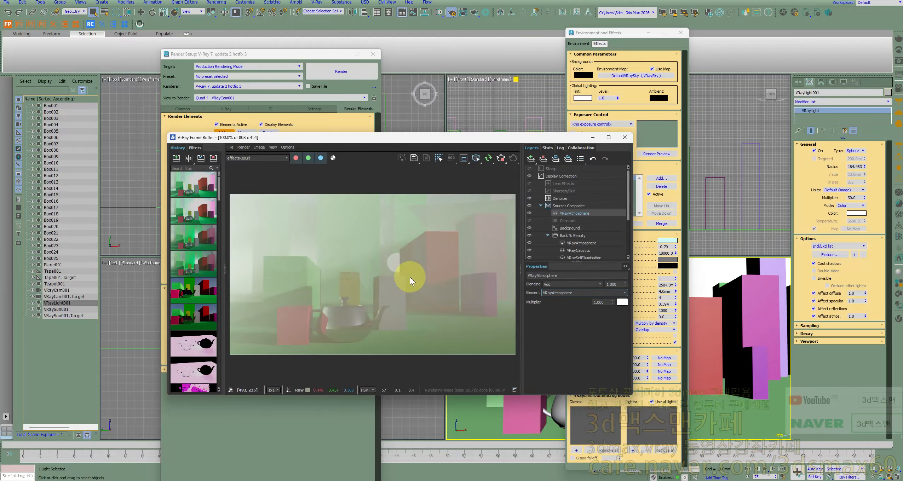
pyautogui.click(599, 284)
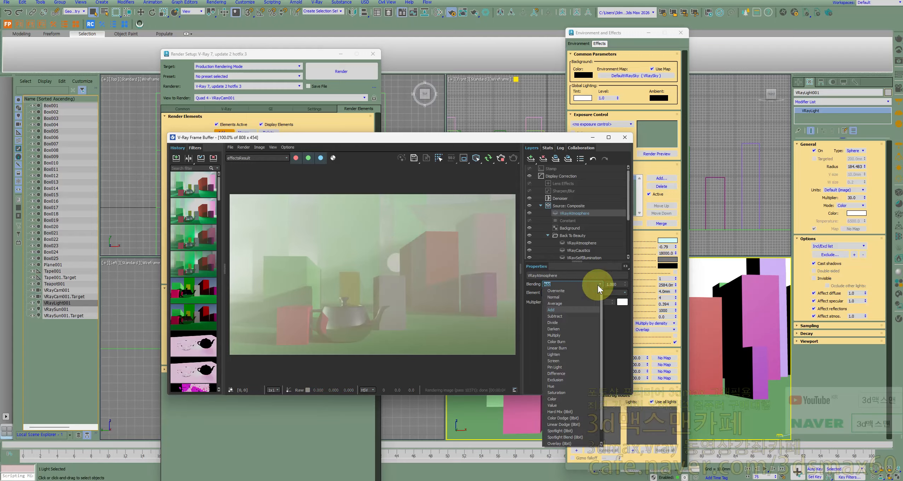
pyautogui.click(568, 359)
# Toggle the Screen-blended VRayAtmosphere layer off and on to compare its effect on the render
pyautogui.click(530, 213)
pyautogui.click(530, 213)
pyautogui.click(529, 213)
pyautogui.click(530, 213)
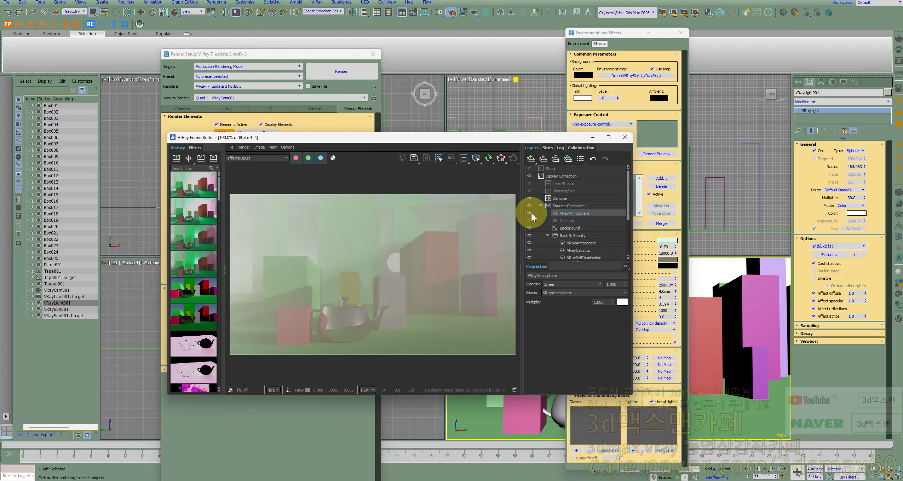
pyautogui.click(529, 214)
pyautogui.click(529, 213)
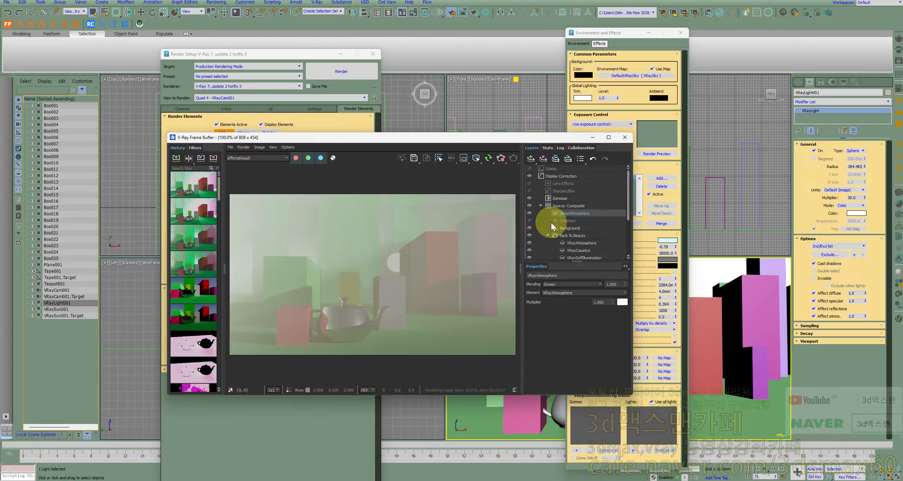
# Hide the added VRayAtmosphere layer in the composite and keep it selected
pyautogui.click(530, 213)
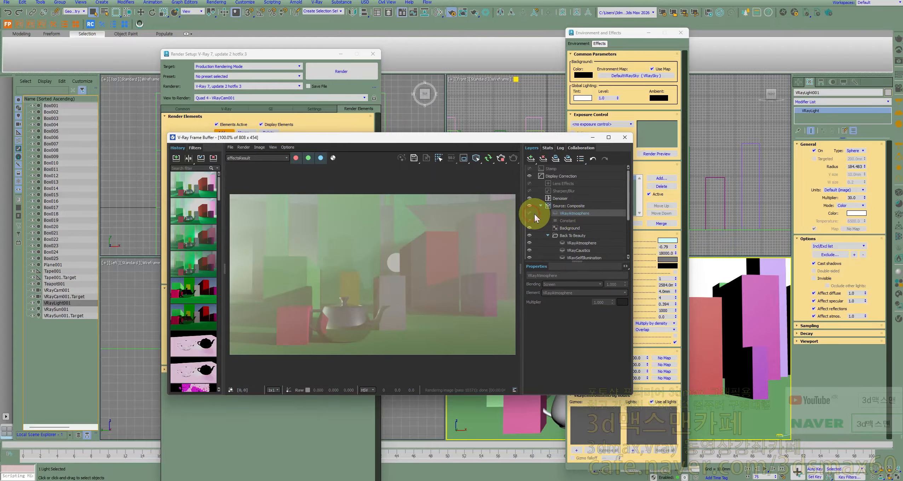
pyautogui.rightClick(589, 214)
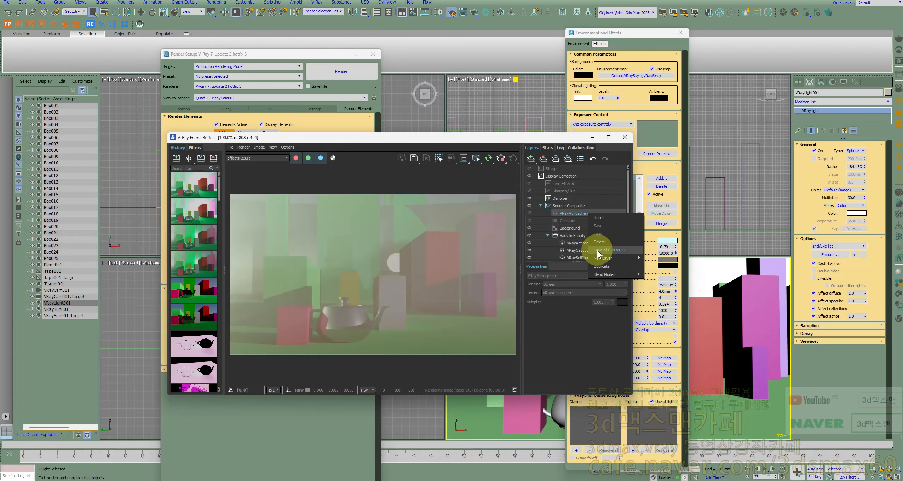
pyautogui.click(573, 216)
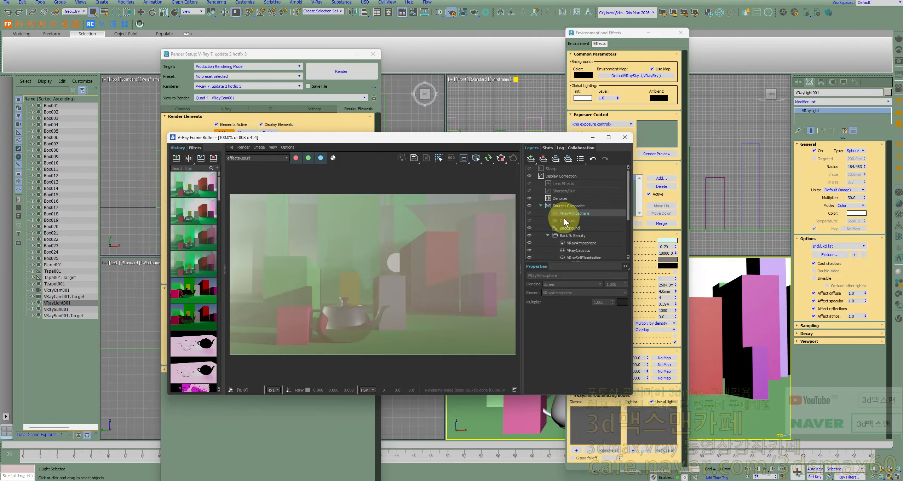
# Arrange the frame buffer and Environment and Effects windows side by side, and select the VRayAtmosphere render element to show its parameters
pyautogui.moveTo(359, 137); pyautogui.dragTo(282, 52)
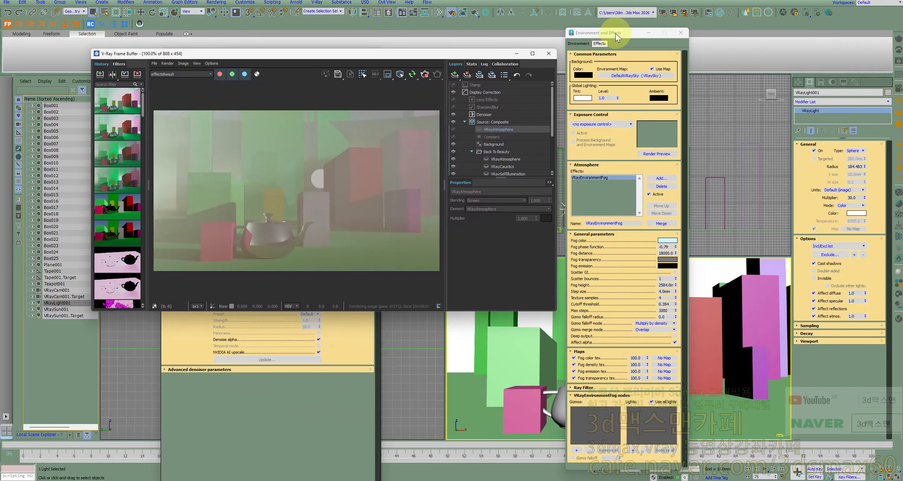
pyautogui.moveTo(616, 34); pyautogui.dragTo(594, 11)
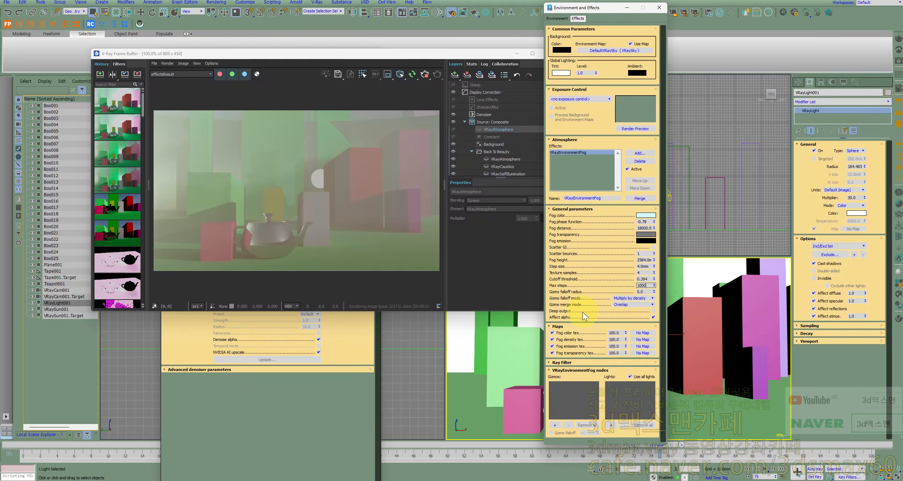
pyautogui.click(590, 291)
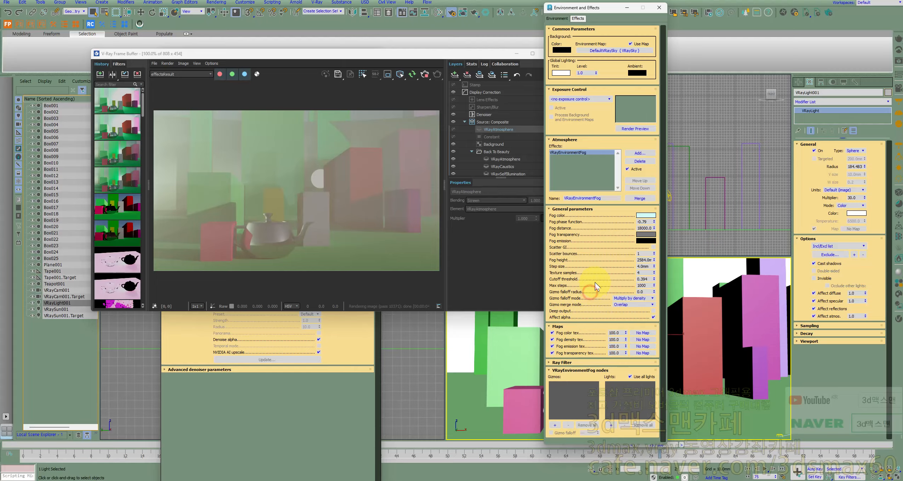
pyautogui.click(333, 370)
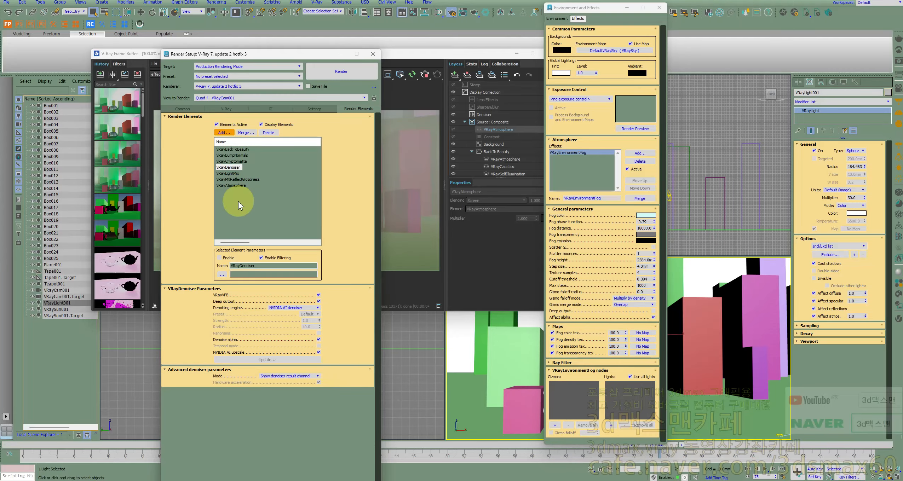
pyautogui.click(235, 186)
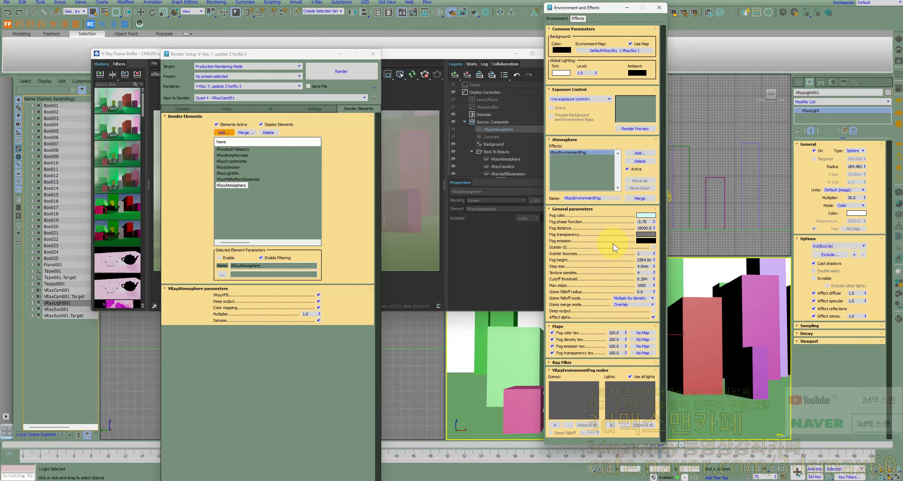
# Turn off Affect camera rays in the environment fog's Ray Filter and view the VRayAtmosphere and effectsResult channels
pyautogui.click(601, 363)
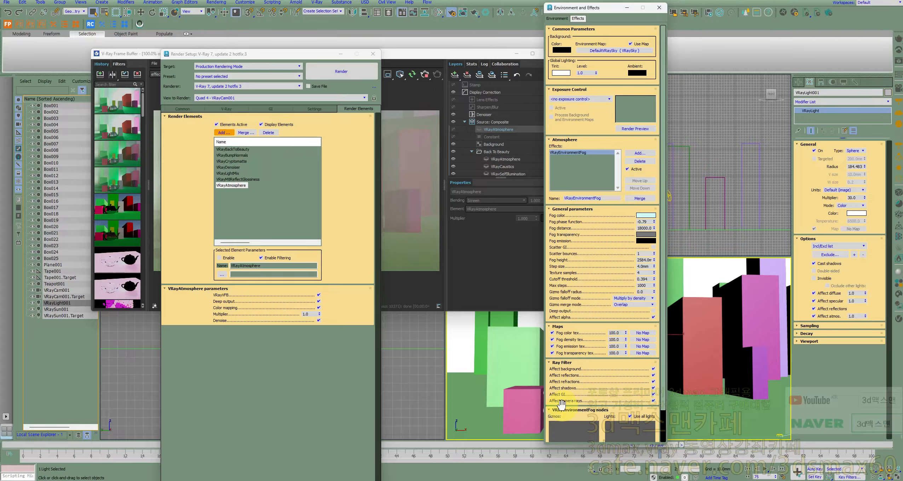
pyautogui.click(653, 402)
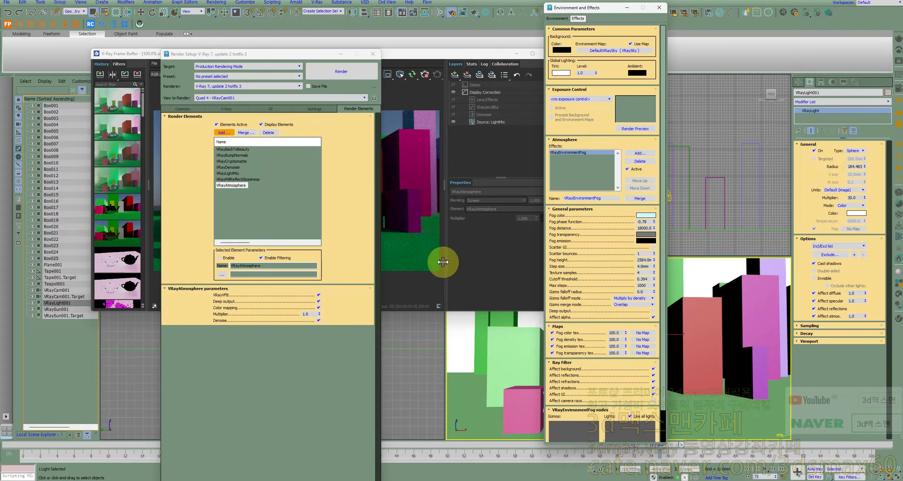
pyautogui.click(452, 276)
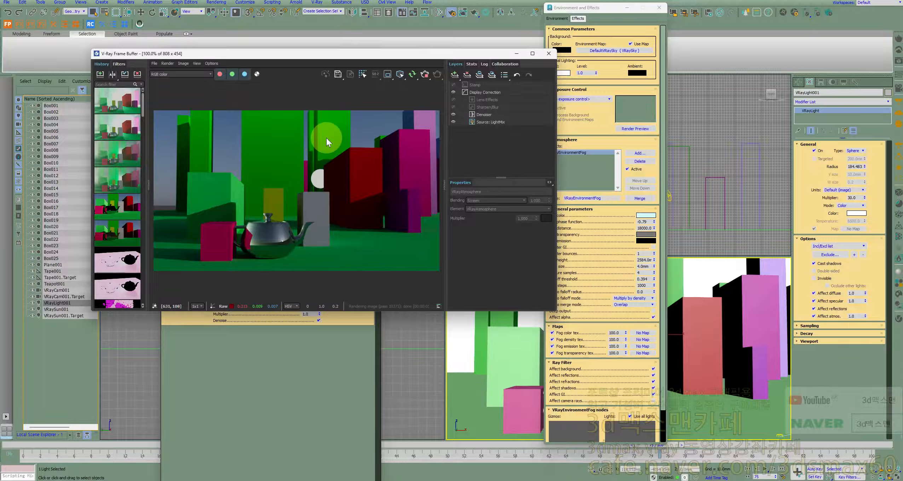
pyautogui.click(182, 73)
pyautogui.click(166, 202)
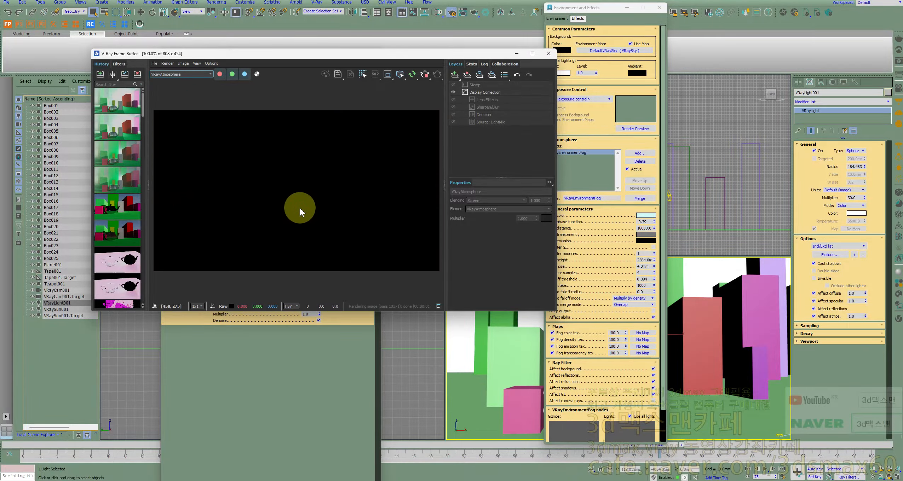
pyautogui.click(198, 75)
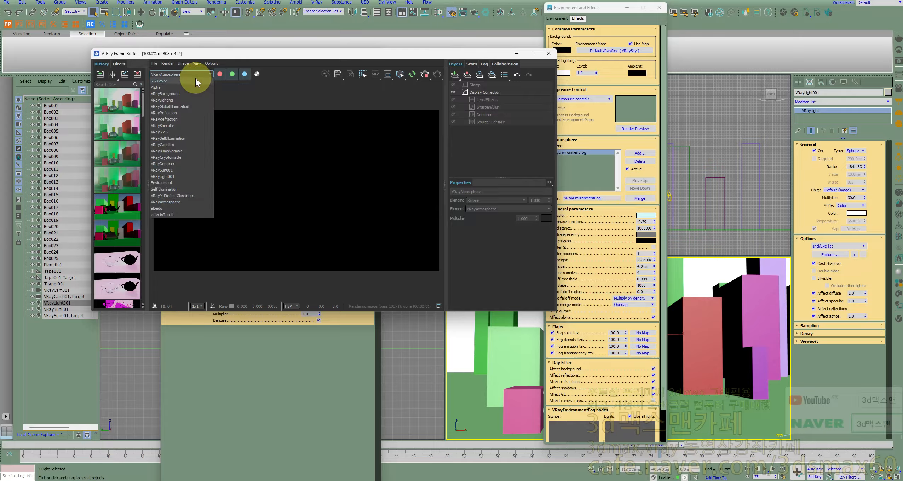
pyautogui.click(178, 211)
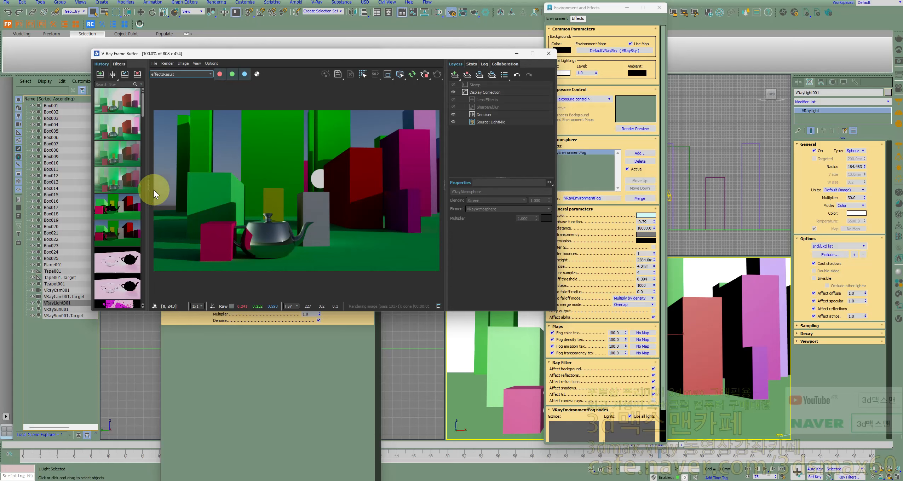
# Re-enable Affect camera rays for the environment fog and save the resulting render to the frame buffer history
pyautogui.click(653, 400)
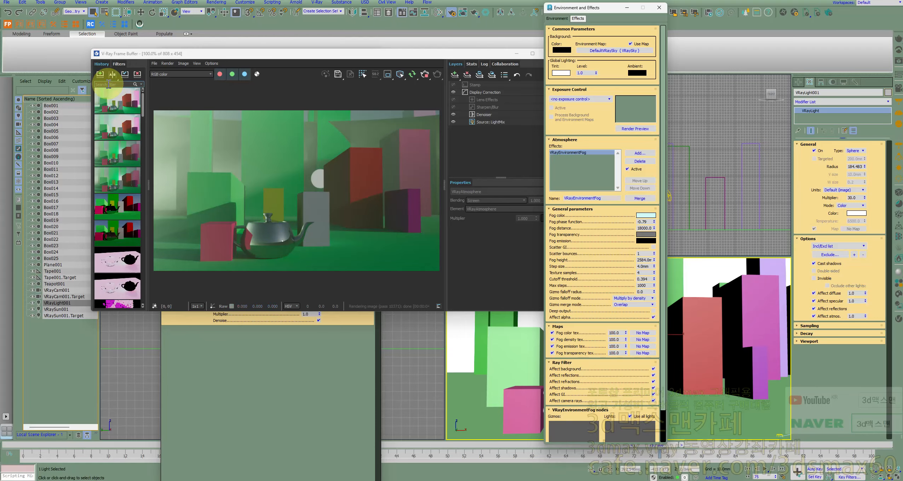
pyautogui.click(100, 75)
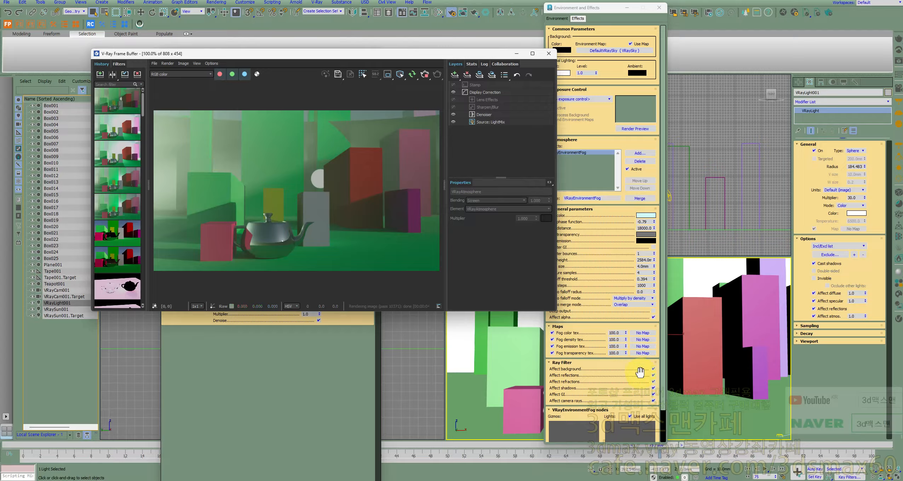
# Turn off Affect camera rays for the fog, stop the interactive rendering and save the result to the history
pyautogui.click(654, 401)
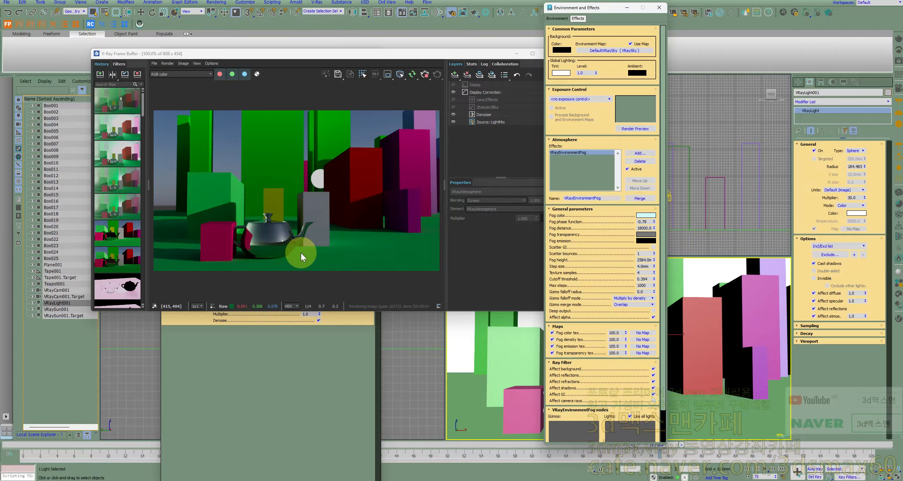
pyautogui.click(422, 76)
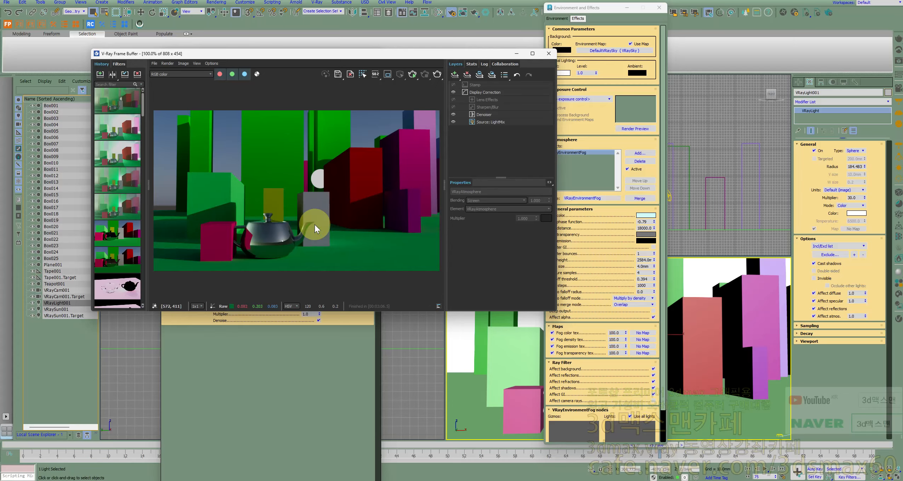
pyautogui.press('F10')
pyautogui.click(602, 115)
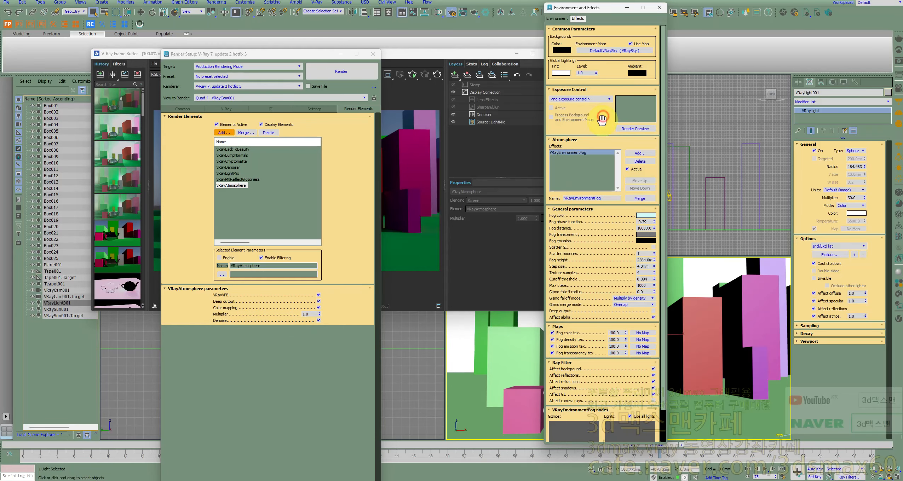
pyautogui.click(393, 61)
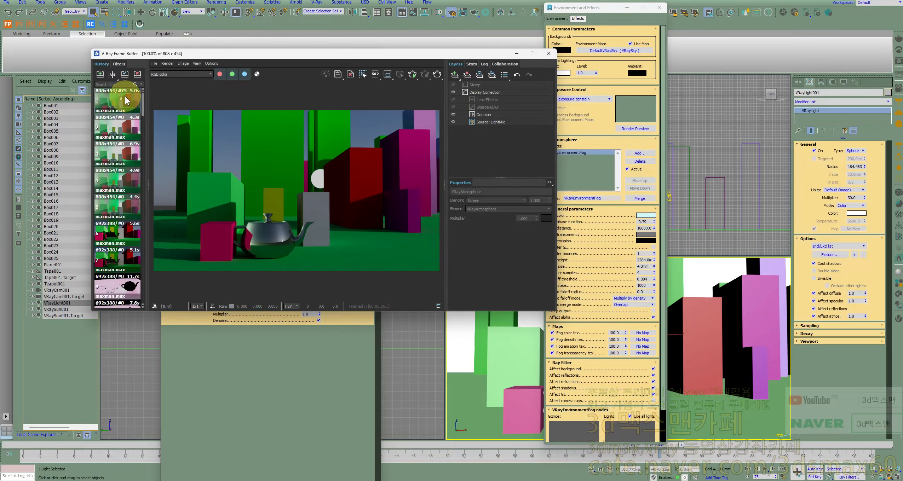
pyautogui.click(100, 74)
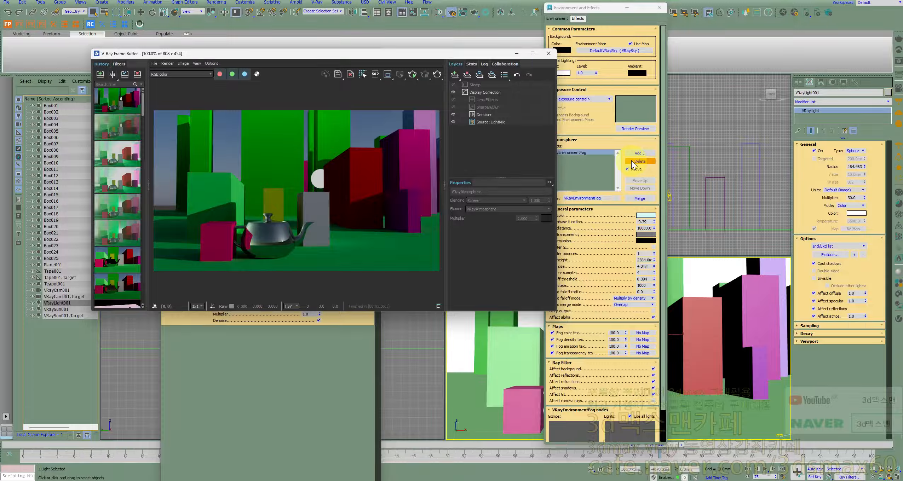
# Deactivate the VRayEnvironmentFog effect and render the scene interactively without it, stopping once the image is finished
pyautogui.click(628, 169)
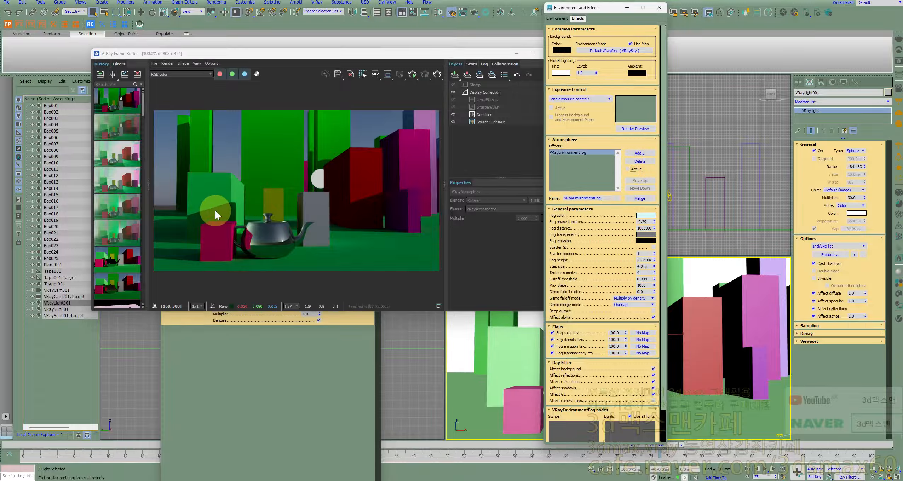
pyautogui.click(415, 75)
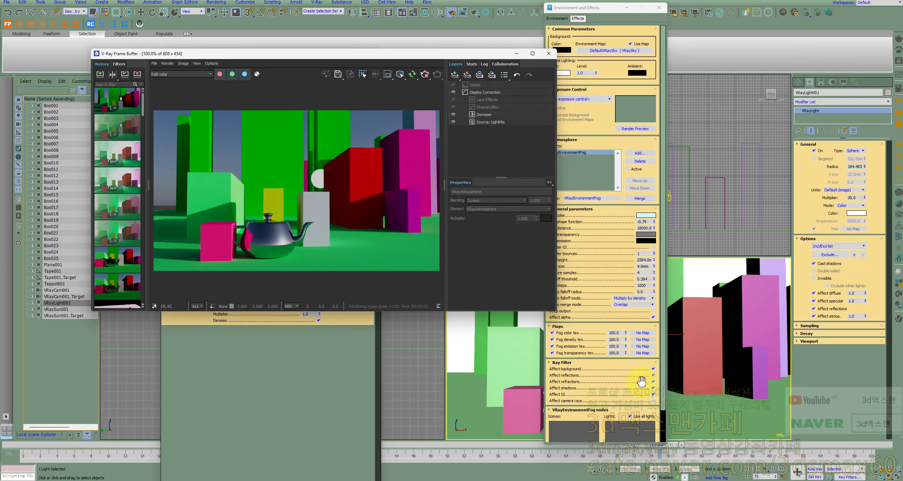
pyautogui.click(653, 402)
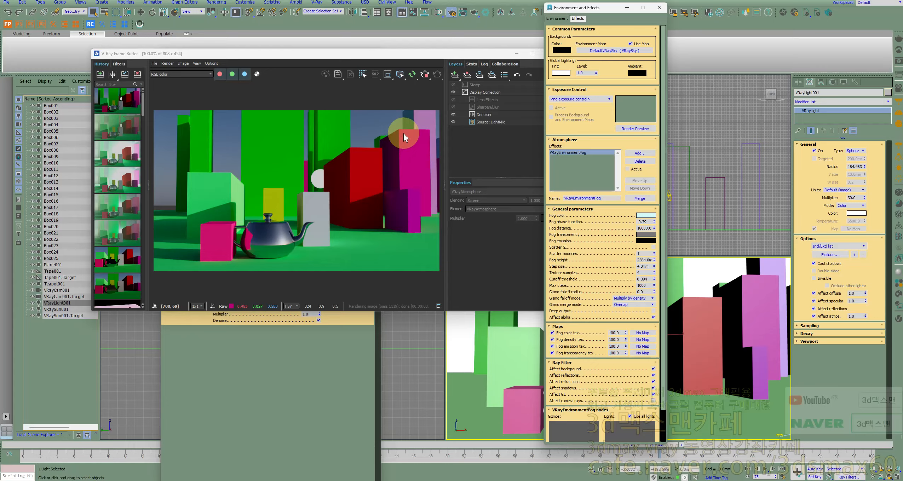
pyautogui.click(425, 75)
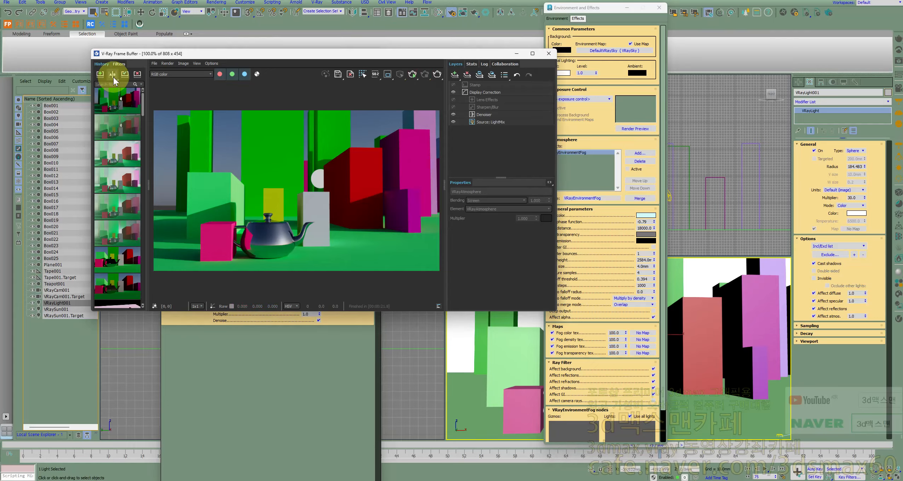
# Save the fog-free render to the history and compare it as A against the render without Affect camera rays as B
pyautogui.moveTo(101, 74)
pyautogui.click(107, 98)
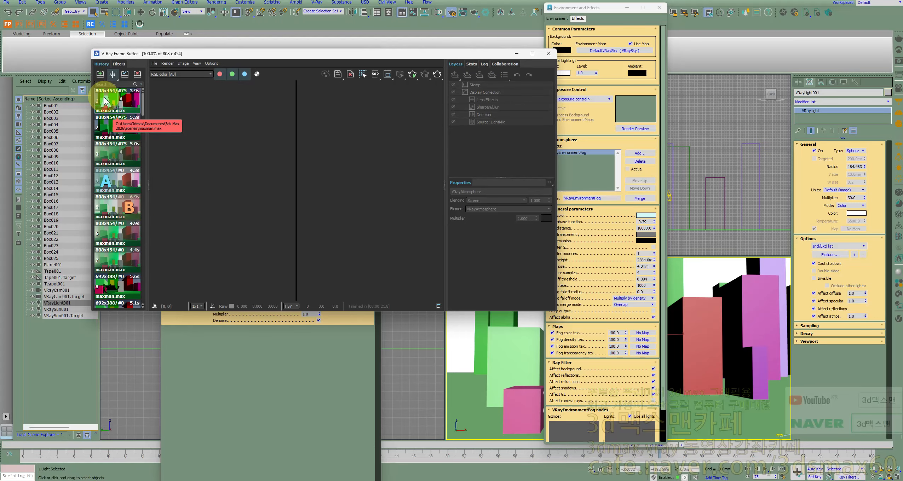
pyautogui.click(128, 125)
pyautogui.moveTo(296, 184); pyautogui.dragTo(158, 148)
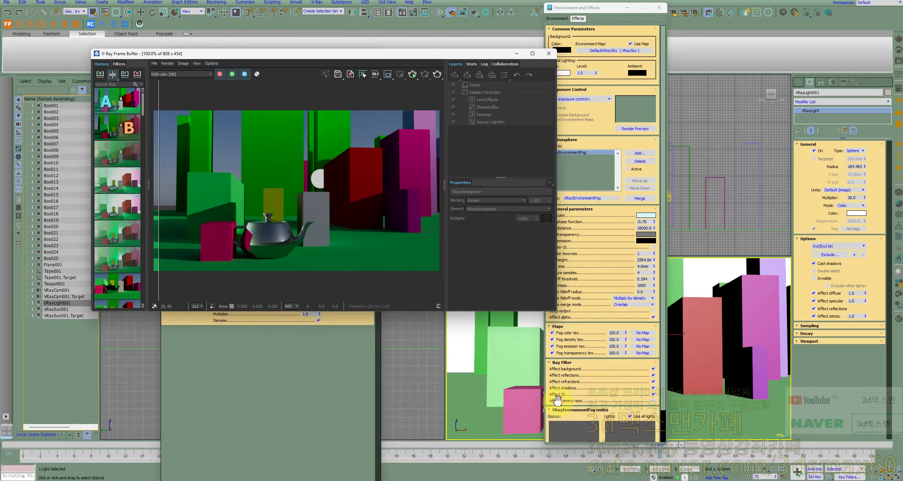
pyautogui.scroll(1, 274, 242)
pyautogui.scroll(-1, 271, 236)
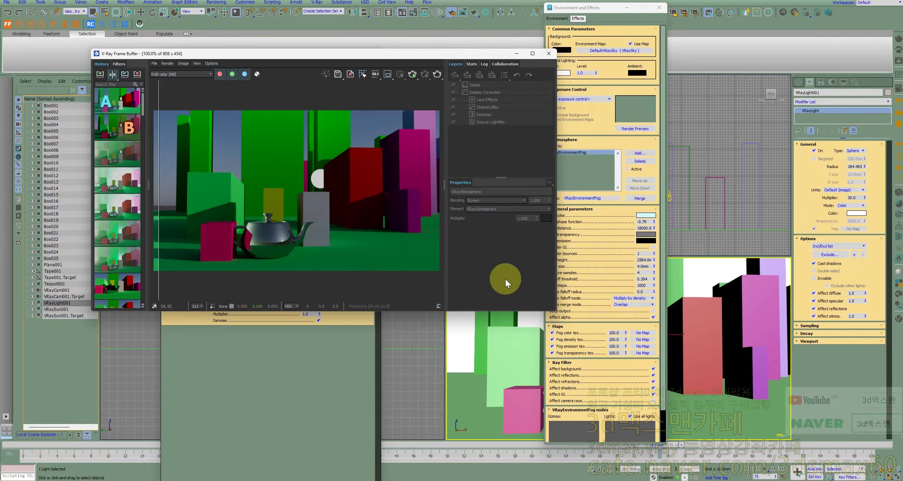
# Reactivate the VRayEnvironmentFog effect and set its Fog emission color to grey
pyautogui.click(628, 172)
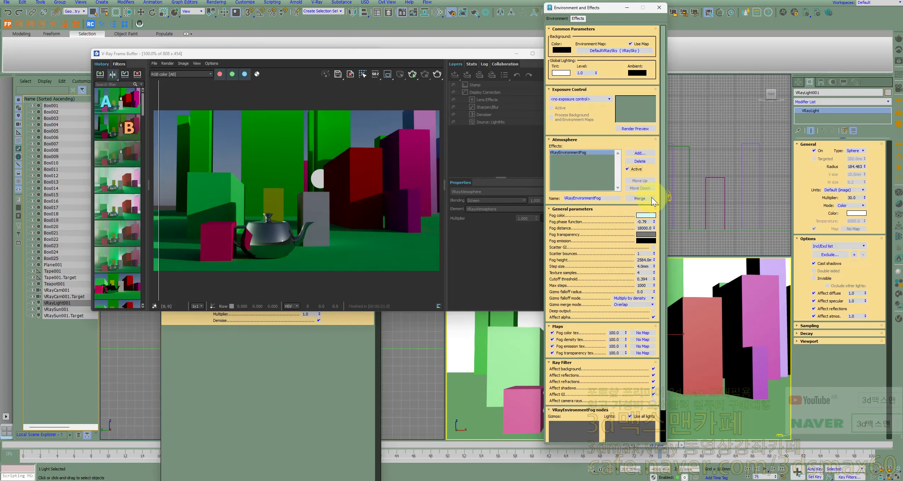
pyautogui.click(646, 241)
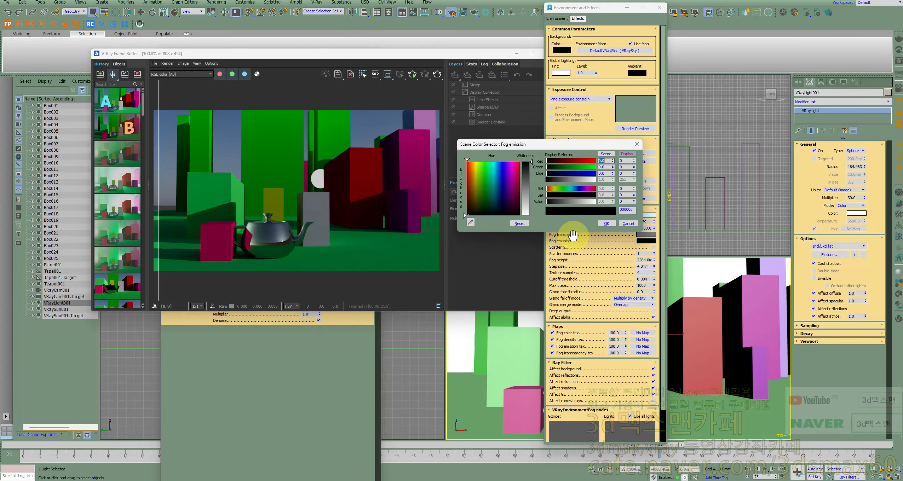
pyautogui.click(606, 223)
# Darken the Fog transparency color to grey 464646 and start the interactive rendering
pyautogui.click(645, 235)
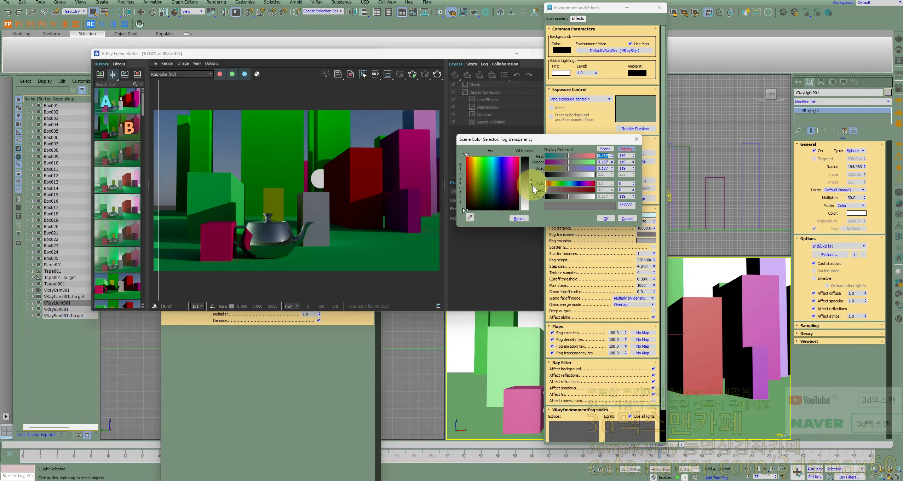
pyautogui.moveTo(531, 184); pyautogui.dragTo(531, 172)
pyautogui.click(603, 217)
pyautogui.click(412, 73)
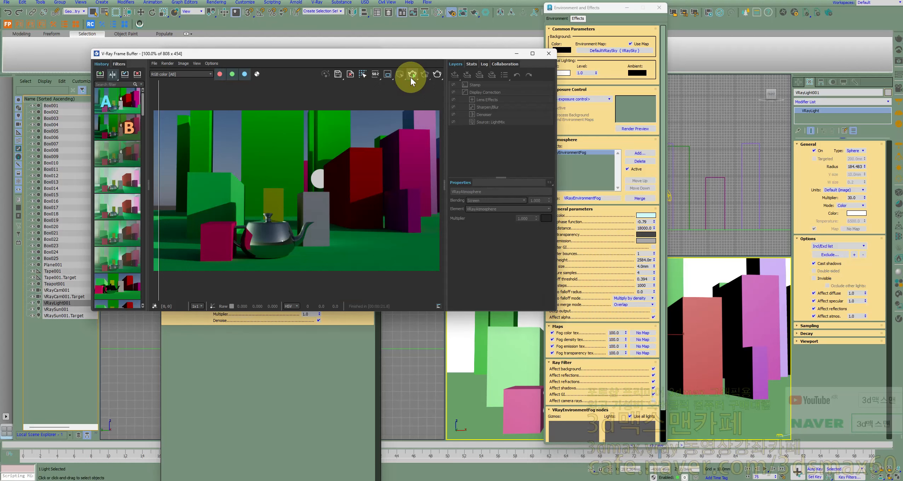
# Lighten the Fog transparency color to grey B5B5B5 and turn off Affect camera rays for the fog
pyautogui.click(646, 234)
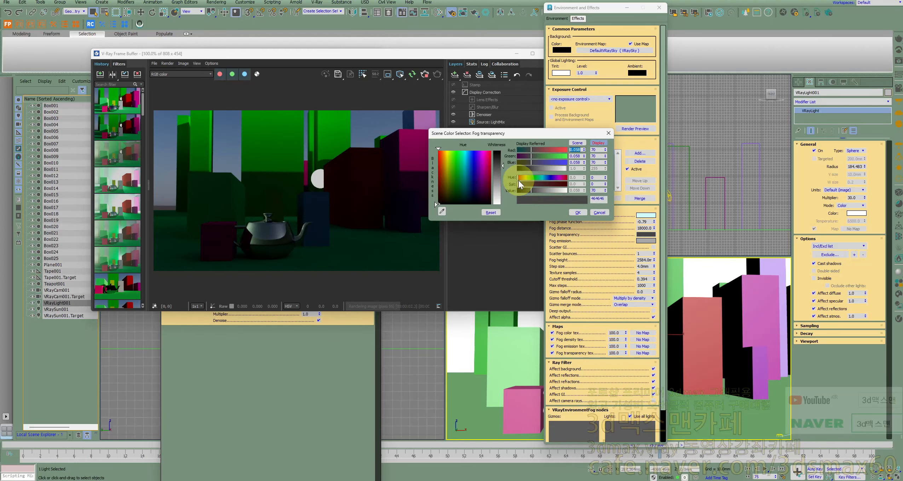
pyautogui.moveTo(502, 179); pyautogui.dragTo(503, 179)
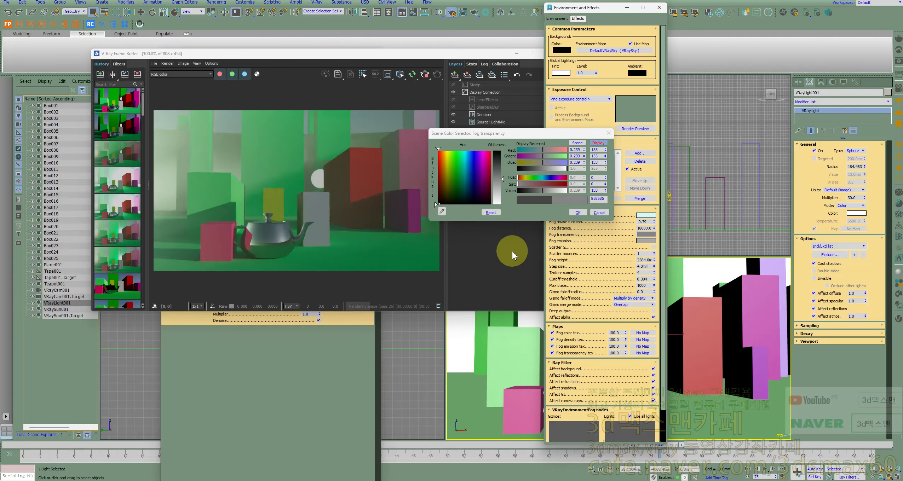
pyautogui.click(498, 187)
pyautogui.moveTo(499, 187); pyautogui.dragTo(499, 189)
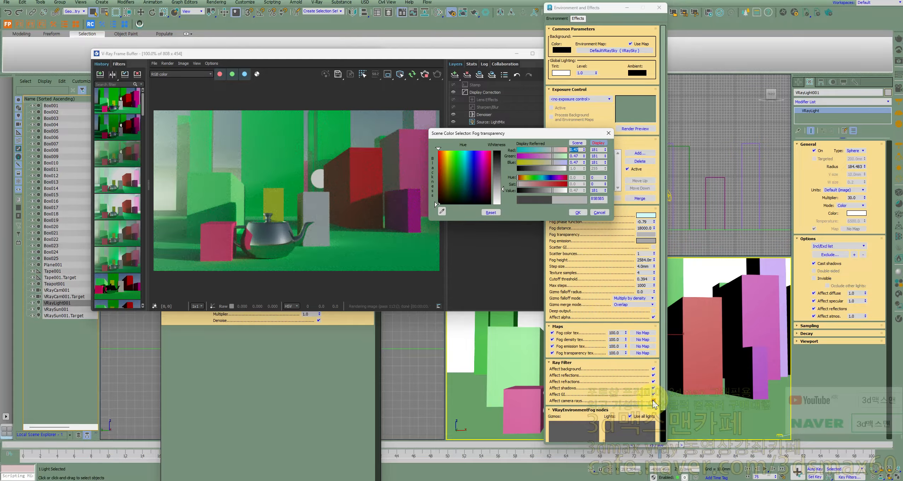
pyautogui.click(653, 401)
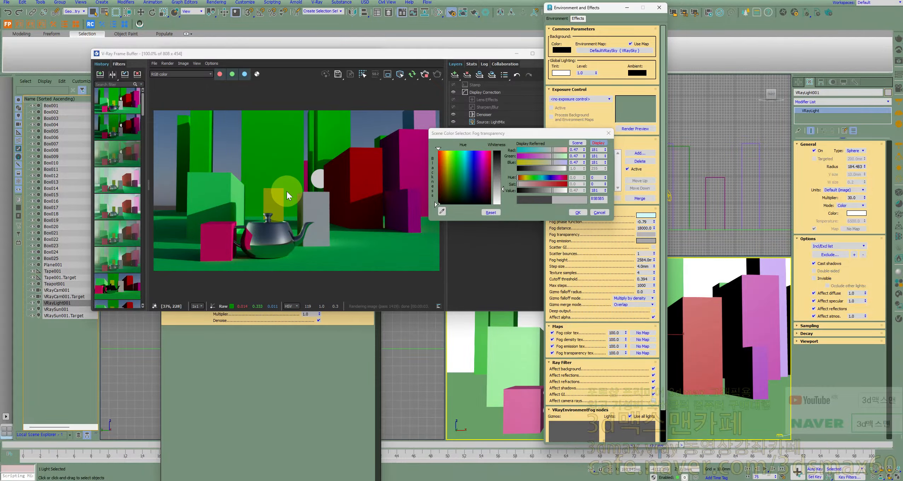
pyautogui.click(578, 212)
# Move the Environment and Effects window off the light in the front viewport and set the selection filter to All
pyautogui.moveTo(619, 11); pyautogui.dragTo(603, 57)
pyautogui.click(670, 197)
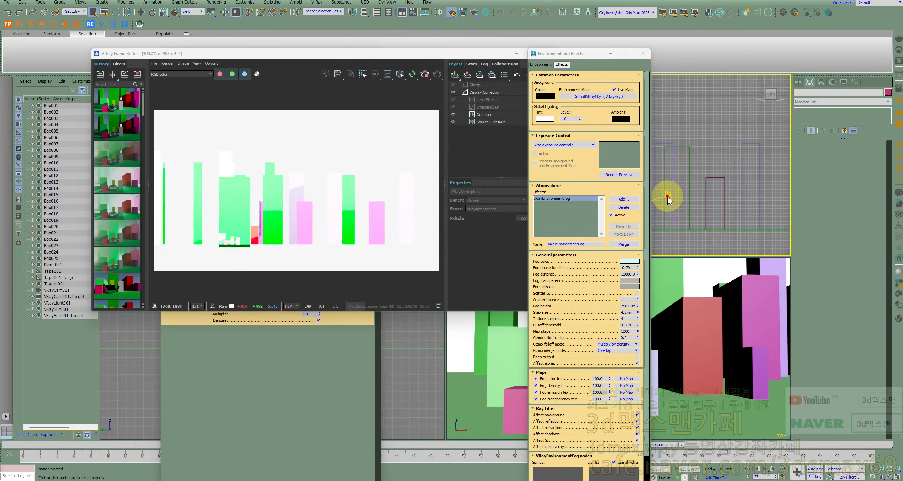
pyautogui.click(73, 12)
pyautogui.click(73, 15)
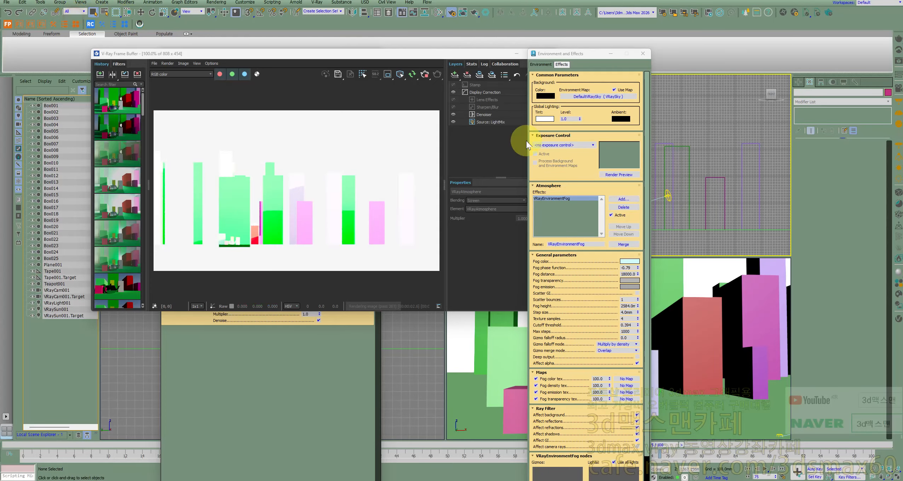
# Select the VRaySun in the front viewport, set its Affect atmos to 1.0, and stop the interactive rendering
pyautogui.click(669, 195)
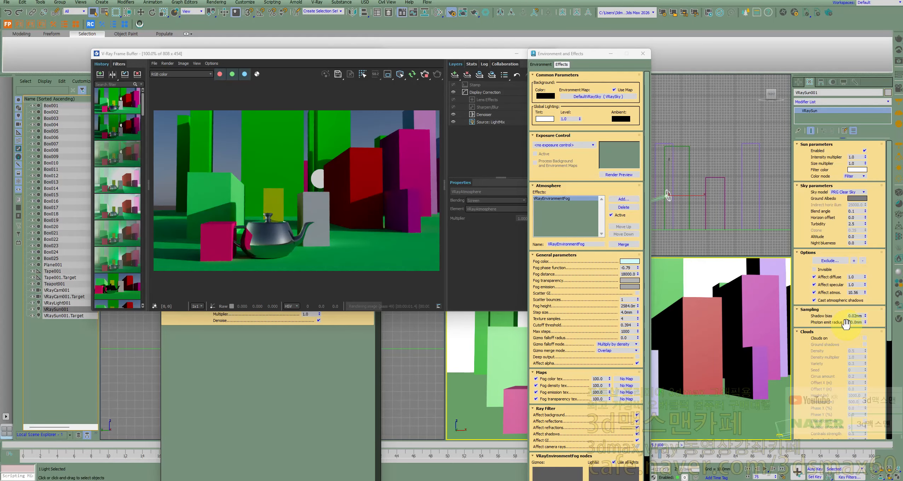
pyautogui.doubleClick(856, 292)
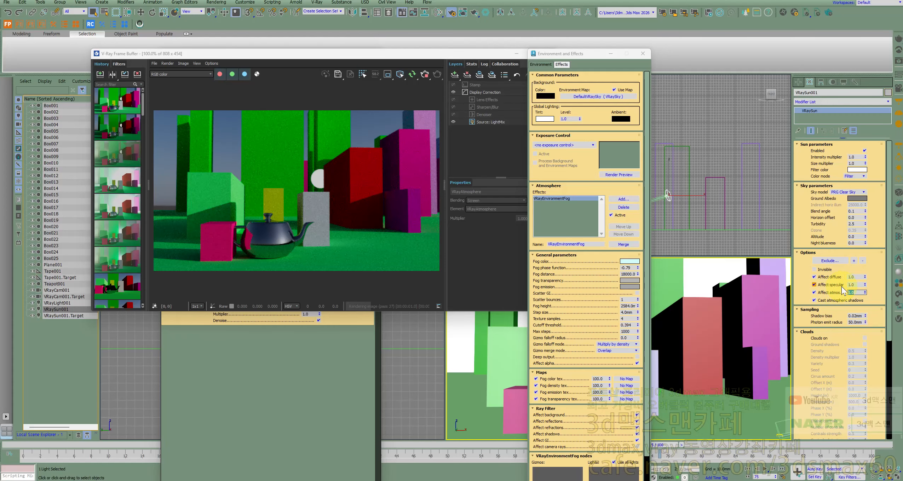
pyautogui.click(422, 75)
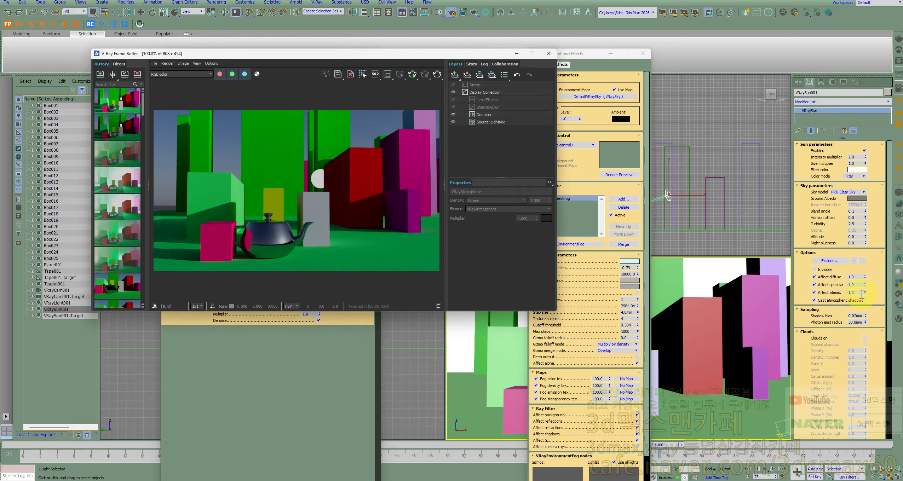
# Restart the interactive rendering and bring the fog's Ray Filter and node settings into view
pyautogui.moveTo(598, 259); pyautogui.dragTo(537, 216)
pyautogui.click(624, 163)
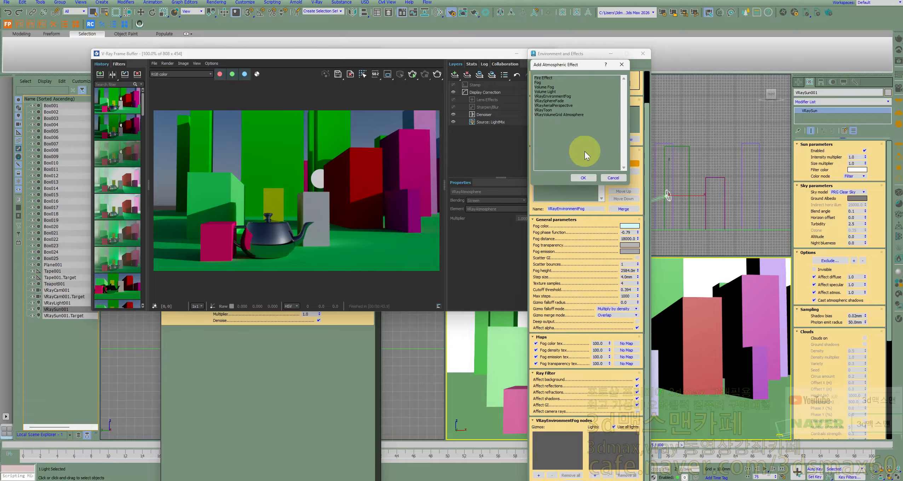
pyautogui.click(613, 178)
pyautogui.click(414, 75)
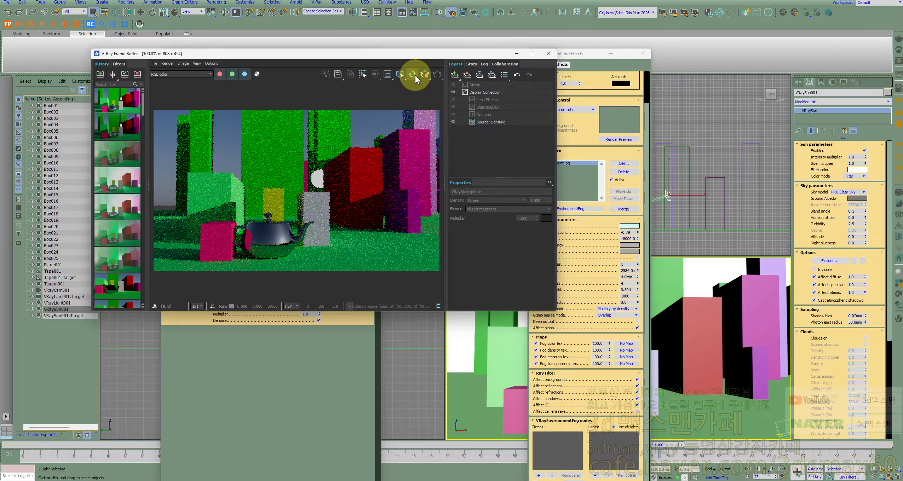
pyautogui.click(590, 262)
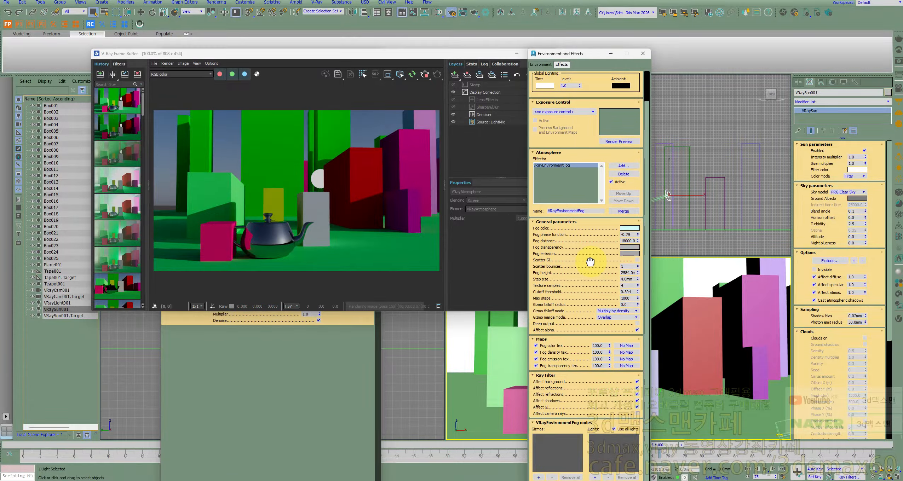
pyautogui.moveTo(591, 256); pyautogui.dragTo(592, 254)
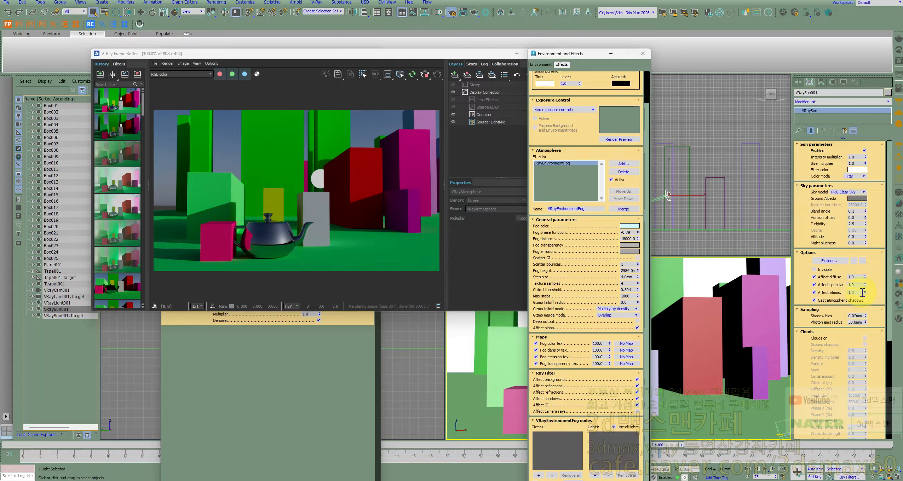
# Turn on Affect camera rays for the fog, try higher Affect atmos values on the sun, and set Affect atmos to 1
pyautogui.moveTo(865, 292); pyautogui.dragTo(862, 164)
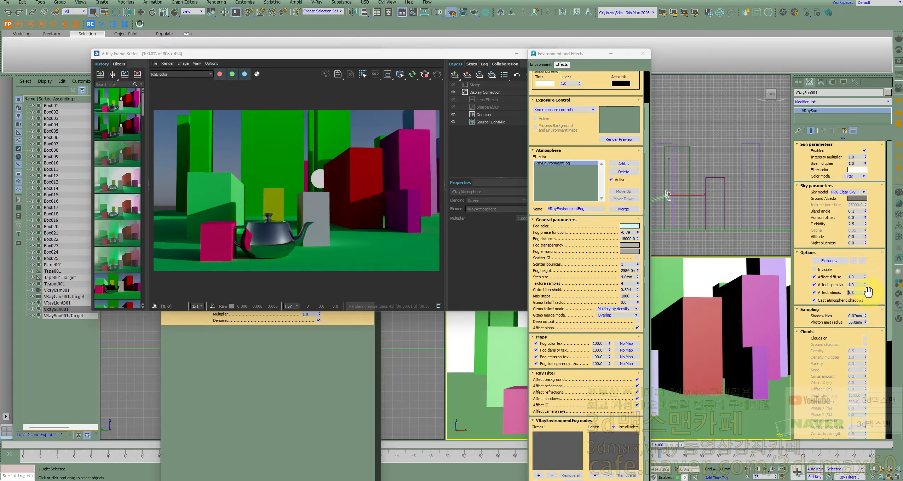
pyautogui.click(637, 411)
pyautogui.moveTo(865, 292); pyautogui.dragTo(868, 156)
pyautogui.moveTo(866, 160); pyautogui.dragTo(866, 187)
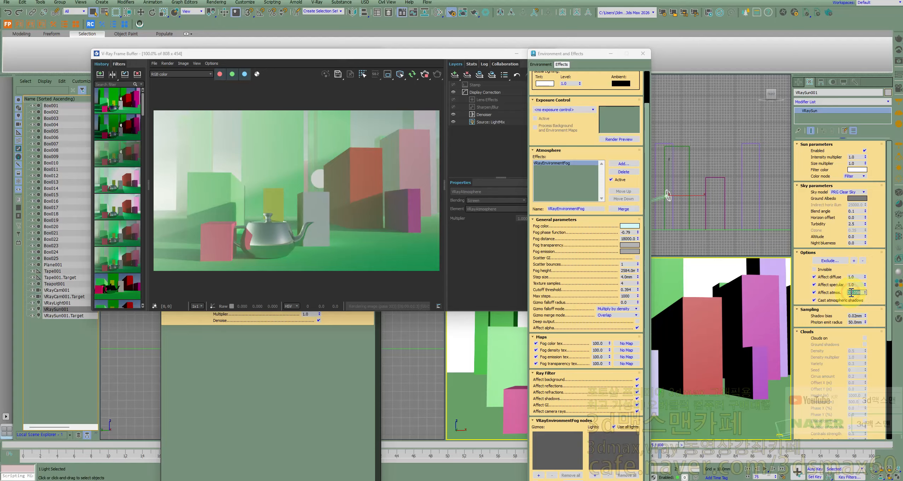
pyautogui.write('1')
pyautogui.press('Return')
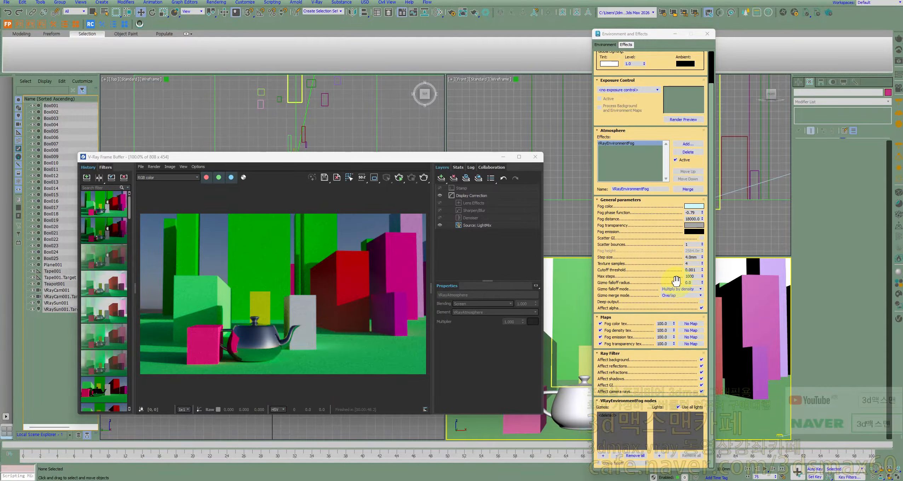
# Move the V-Ray Frame Buffer clear of the perspective viewport and open the Atmospheric Apparatus helpers for creation
pyautogui.moveTo(381, 156); pyautogui.dragTo(343, 80)
pyautogui.click(798, 82)
pyautogui.click(834, 102)
pyautogui.click(830, 140)
pyautogui.click(829, 147)
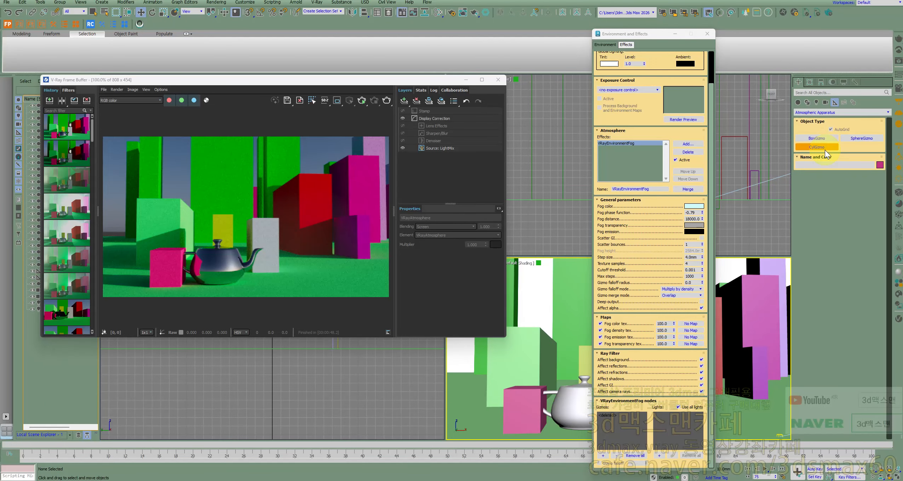
# Move the Environment and Effects window off the viewports and create a SphereGizmo about 449 in radius on the floor beside the teapot
pyautogui.moveTo(639, 36); pyautogui.dragTo(369, 23)
pyautogui.click(837, 147)
pyautogui.click(861, 138)
pyautogui.moveTo(684, 408)
pyautogui.mouseDown()
pyautogui.moveTo(709, 389)
pyautogui.moveTo(687, 418)
pyautogui.mouseUp()
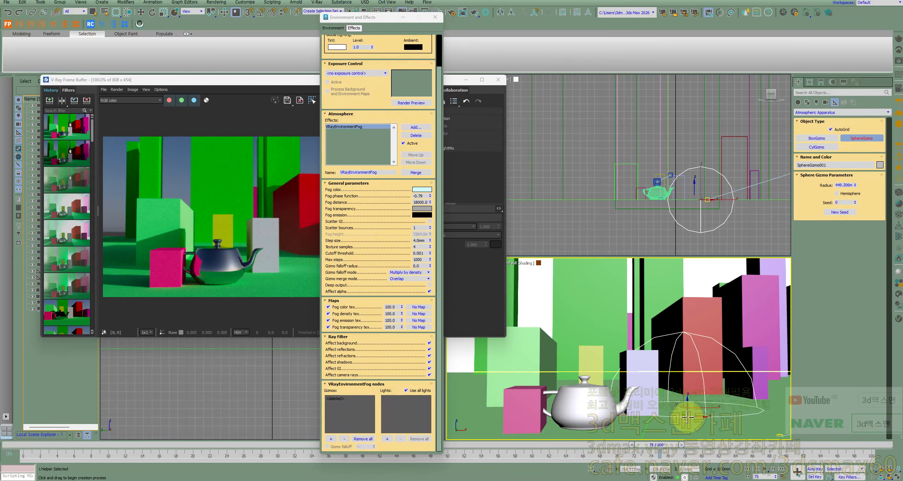
# Replace the deleted entry in the VRayEnvironmentFog Gizmos list with the new sphere gizmo
pyautogui.moveTo(368, 18); pyautogui.dragTo(630, 23)
pyautogui.click(549, 399)
pyautogui.click(556, 441)
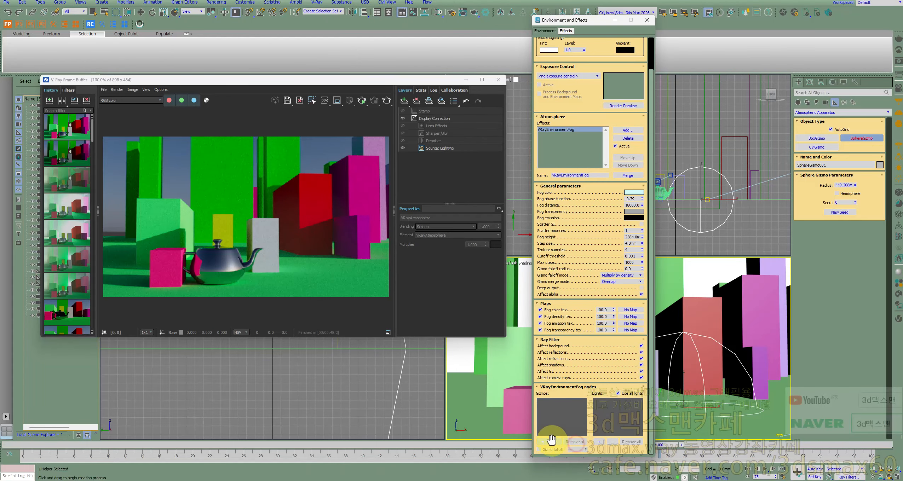
pyautogui.click(543, 442)
pyautogui.click(705, 398)
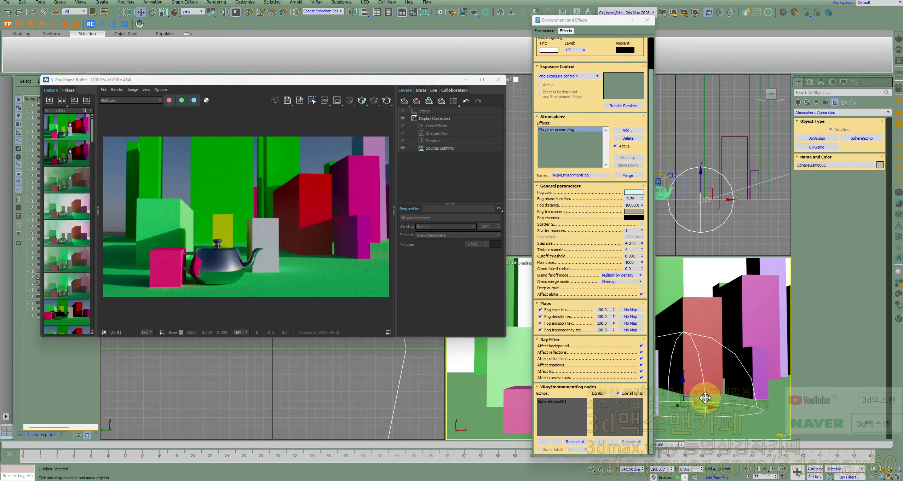
# Start the interactive rendering and set the Fog transparency color to black 000000
pyautogui.click(361, 100)
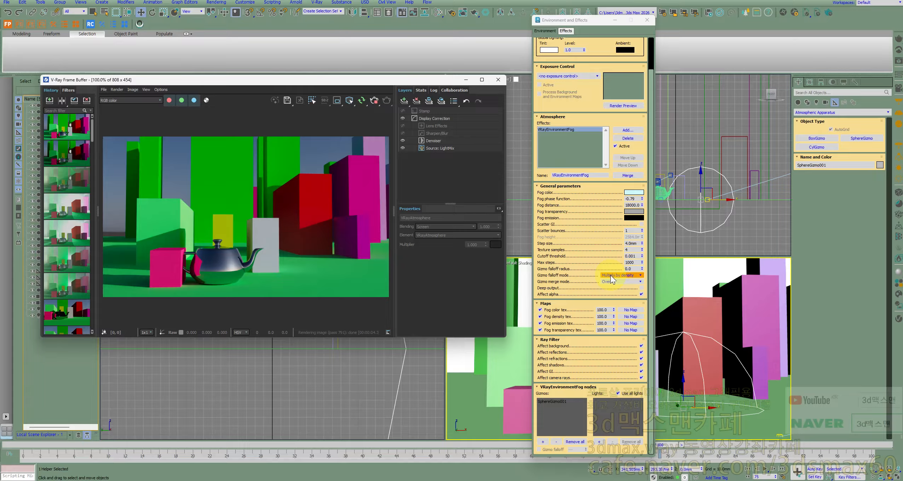
pyautogui.moveTo(600, 223)
pyautogui.mouseDown()
pyautogui.moveTo(601, 244)
pyautogui.moveTo(605, 219)
pyautogui.mouseUp()
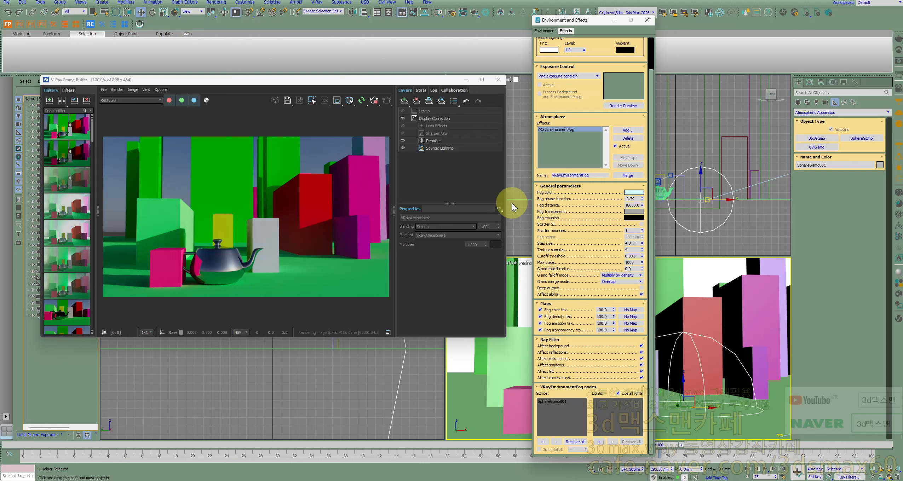
pyautogui.moveTo(578, 213)
pyautogui.mouseDown()
pyautogui.moveTo(589, 228)
pyautogui.moveTo(595, 217)
pyautogui.mouseUp()
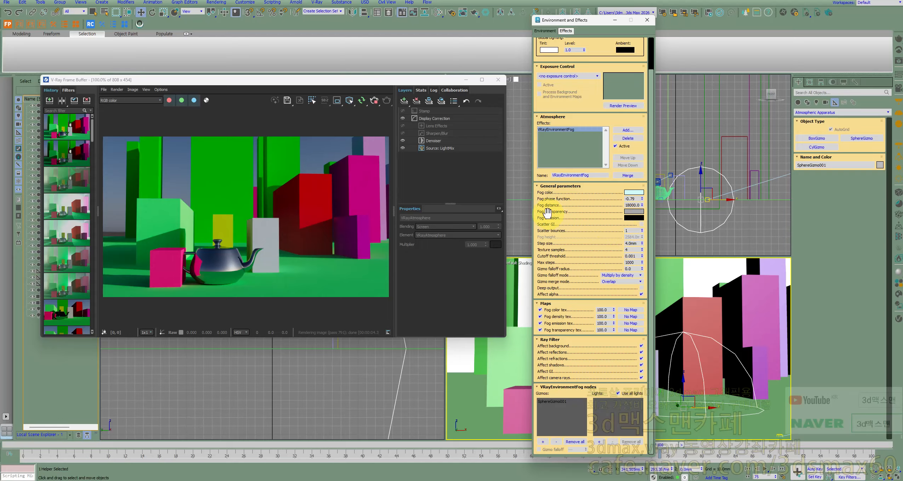
pyautogui.click(634, 211)
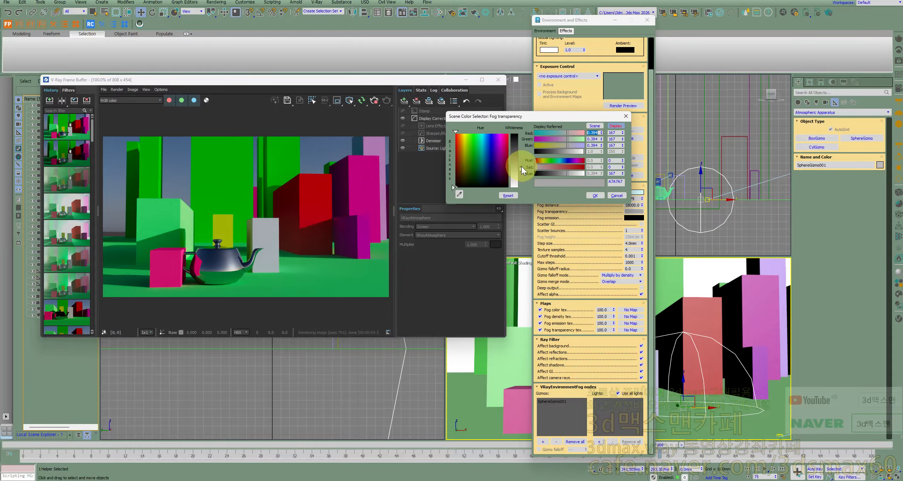
pyautogui.click(452, 184)
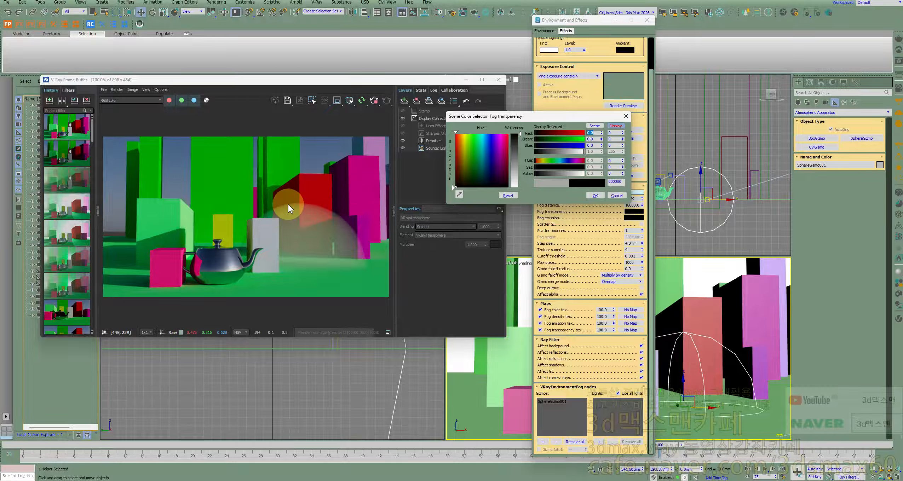
# Raise the sphere gizmo until the whole sphere stands above the floor, accept the fog transparency color, and check the gizmo's parameters
pyautogui.moveTo(682, 378); pyautogui.dragTo(693, 304)
pyautogui.click(810, 140)
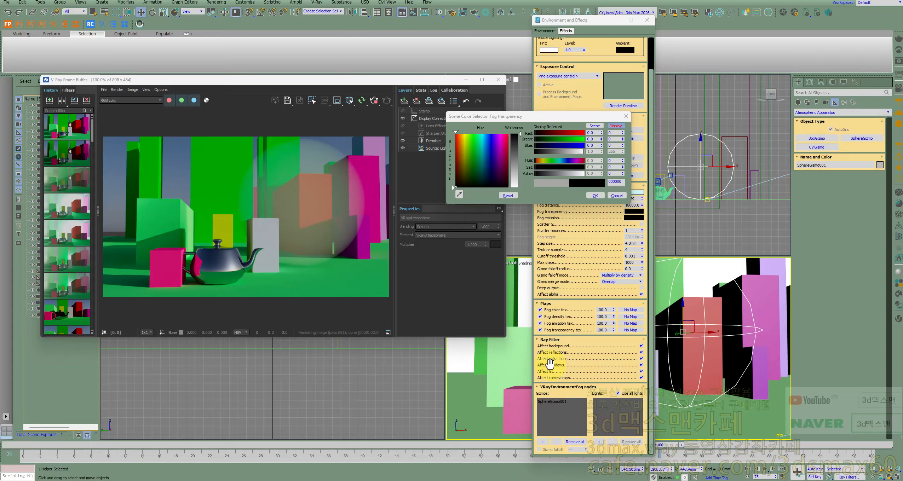
pyautogui.click(595, 195)
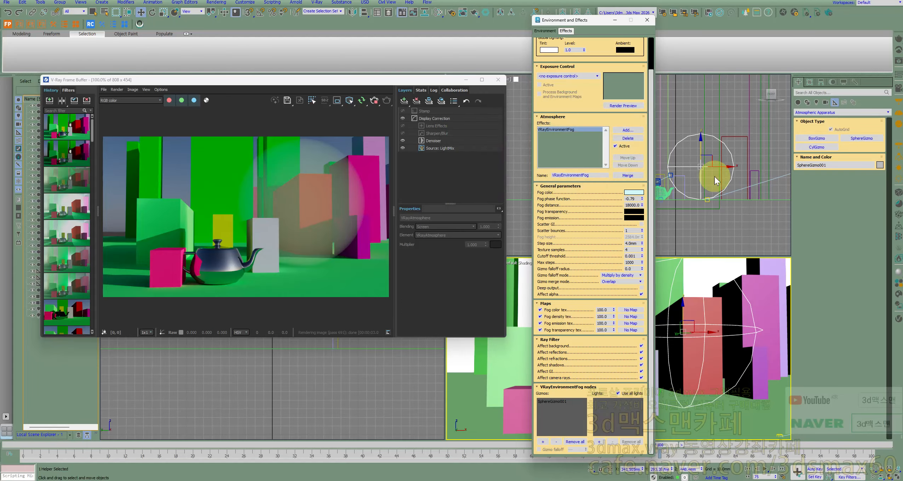
pyautogui.click(809, 82)
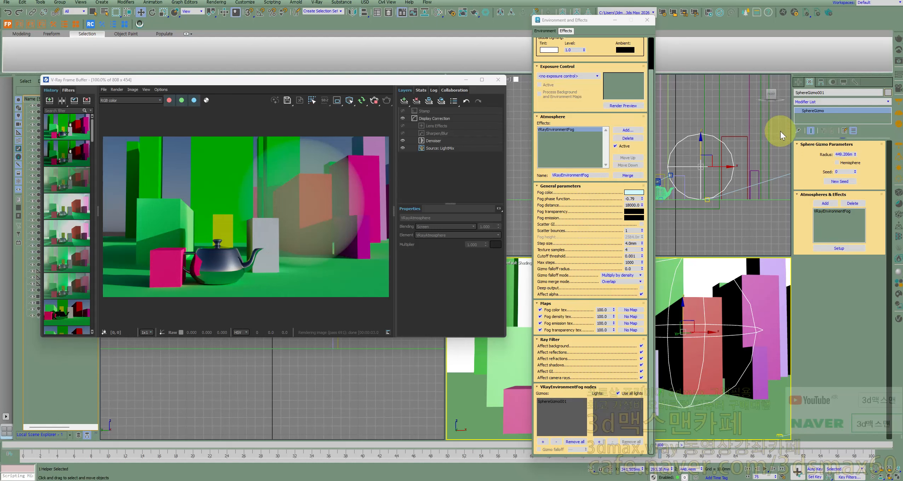
pyautogui.click(799, 82)
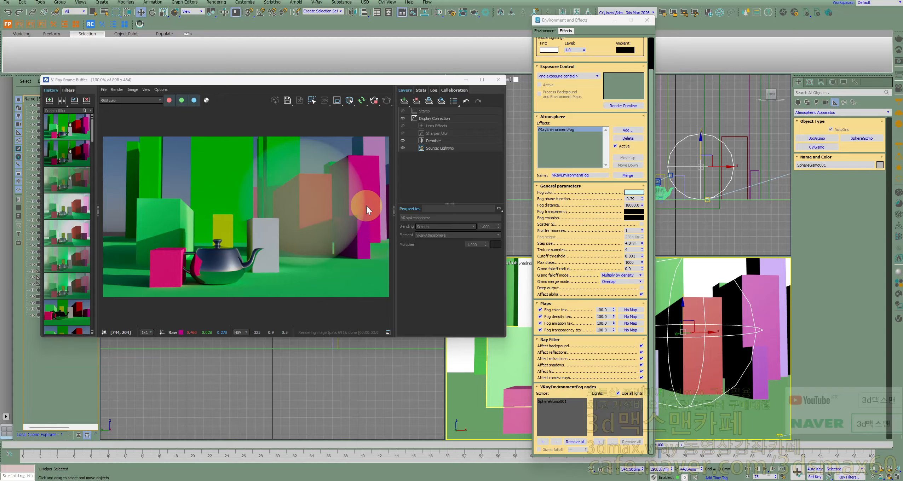
# Try small Gizmo falloff radius values against a close-up of the rendered sphere edge, and set the radius to 1000
pyautogui.scroll(2, 328, 145)
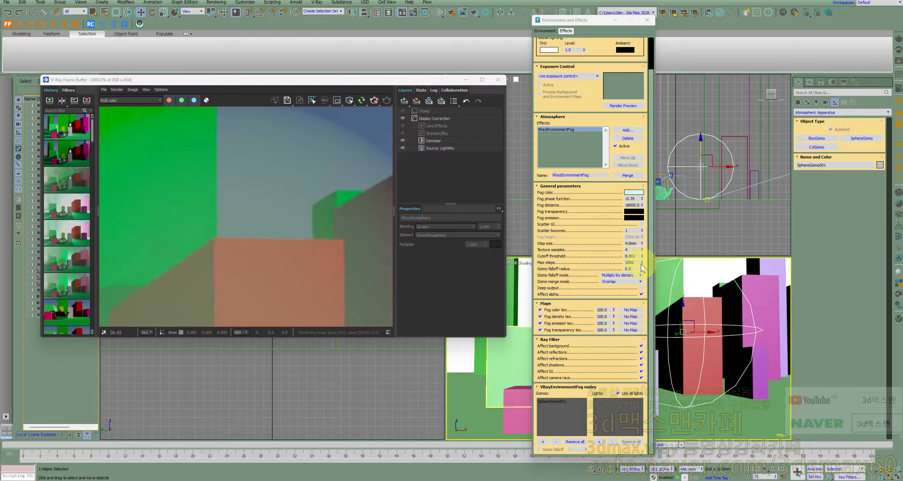
pyautogui.moveTo(640, 270); pyautogui.dragTo(652, 185)
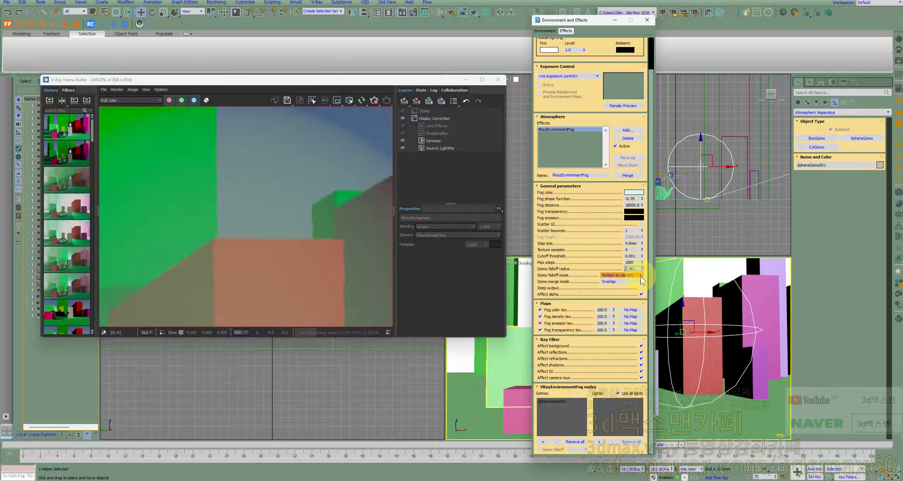
pyautogui.moveTo(641, 270); pyautogui.dragTo(638, 444)
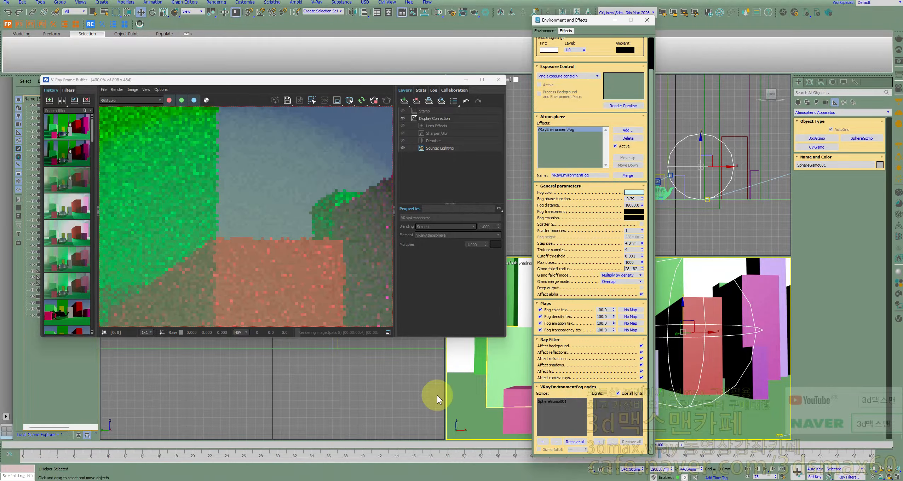
pyautogui.scroll(-3, 278, 238)
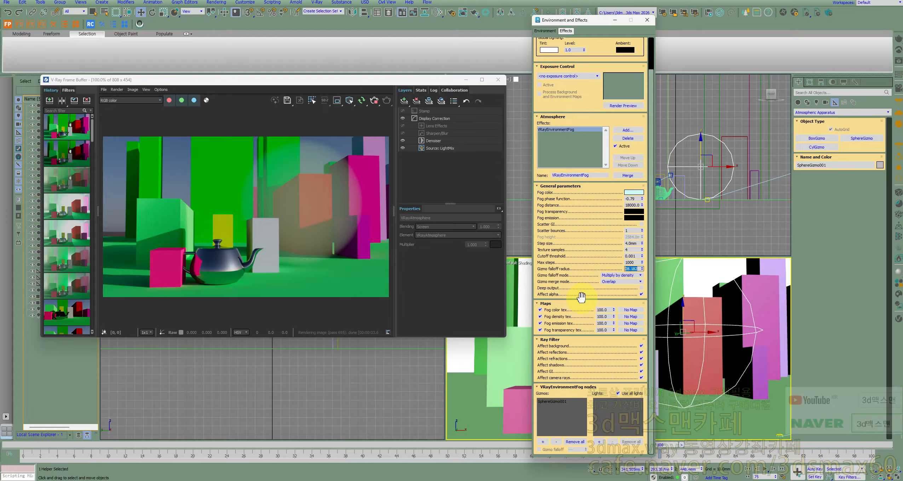
pyautogui.press('Return')
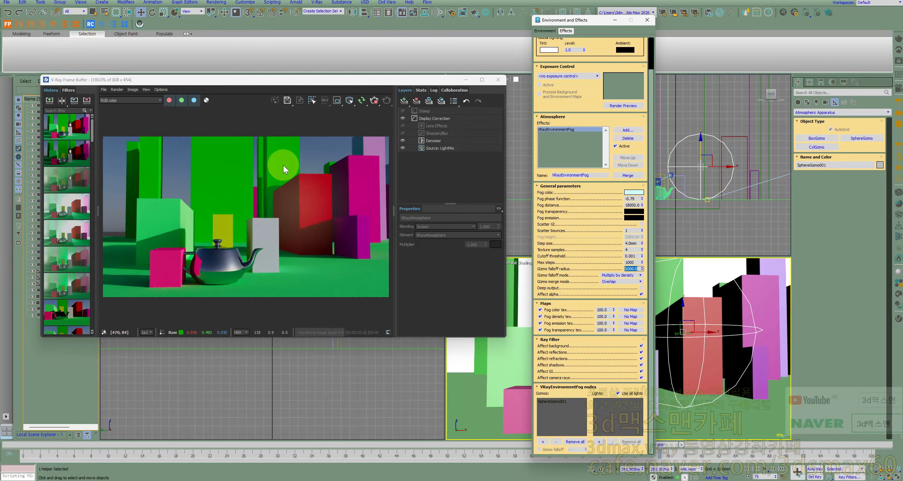
# Reduce the Gizmo falloff radius to about 5.8 and raise it to about 112.9 to soften the fog sphere's edge
pyautogui.moveTo(641, 269); pyautogui.dragTo(652, 307)
pyautogui.moveTo(642, 268); pyautogui.dragTo(664, 49)
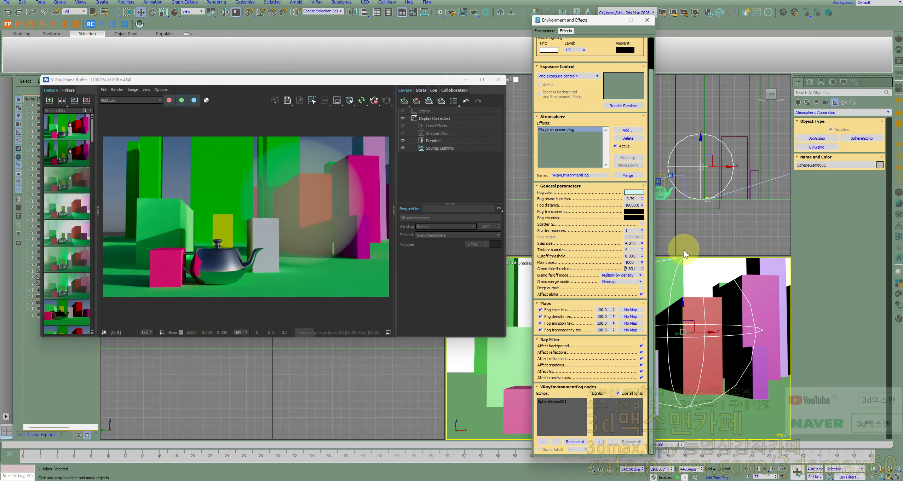
pyautogui.moveTo(641, 268); pyautogui.dragTo(707, 354)
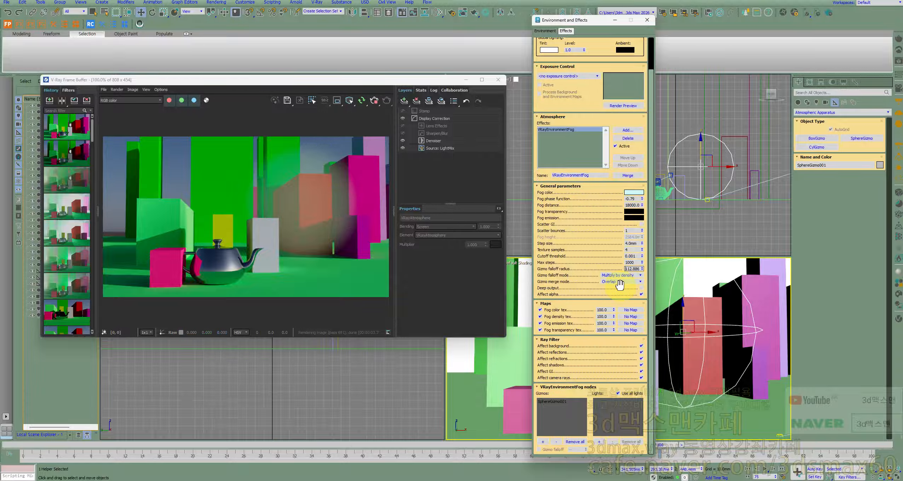
# Compare the Add density to falloff mode in the render and restore Multiply by density as the Gizmo falloff mode
pyautogui.click(631, 275)
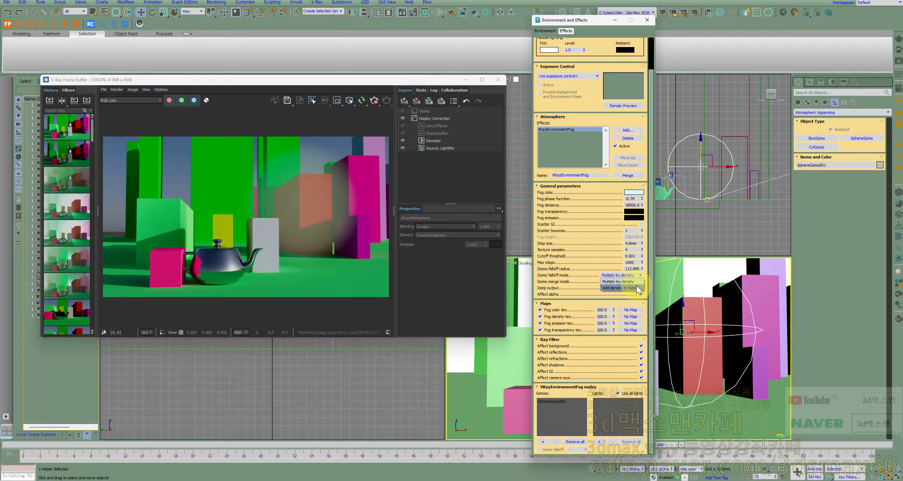
pyautogui.click(636, 288)
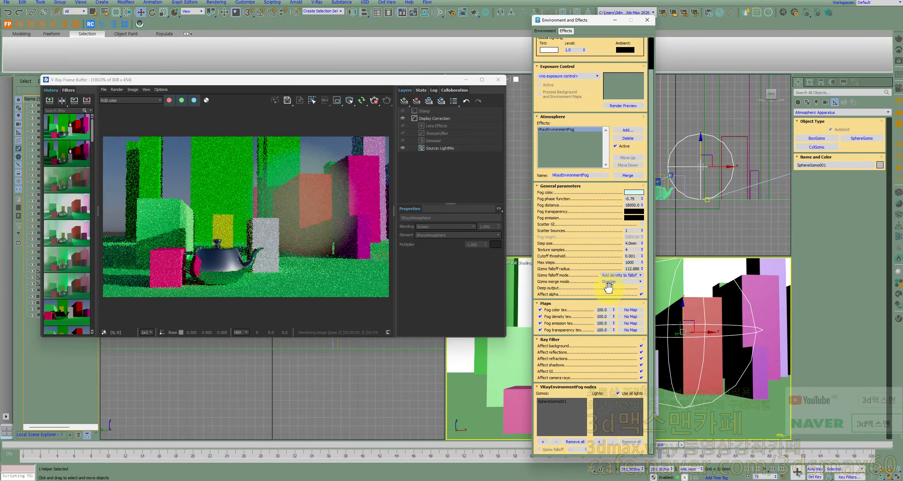
pyautogui.scroll(2, 323, 163)
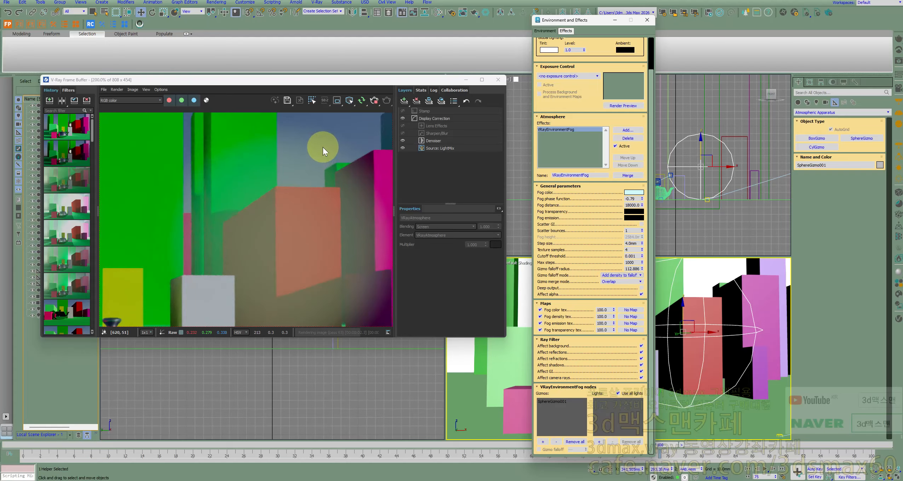
pyautogui.scroll(-2, 335, 166)
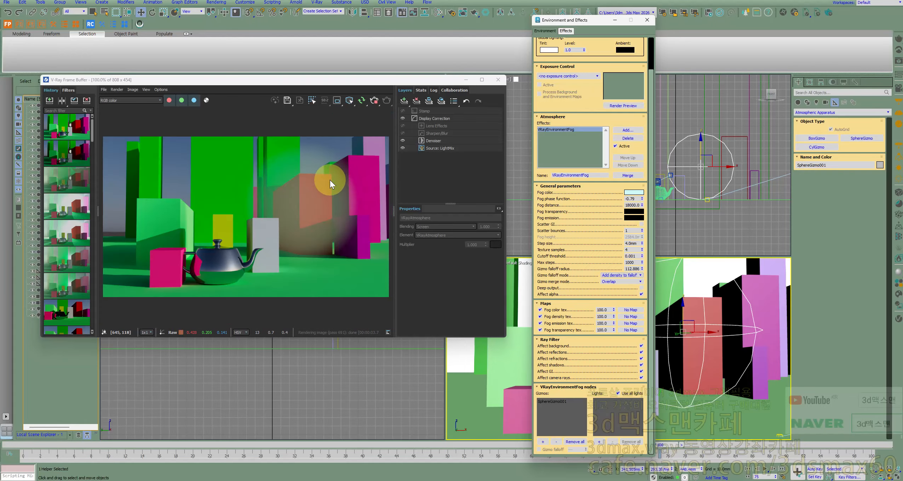
pyautogui.click(626, 275)
pyautogui.click(622, 281)
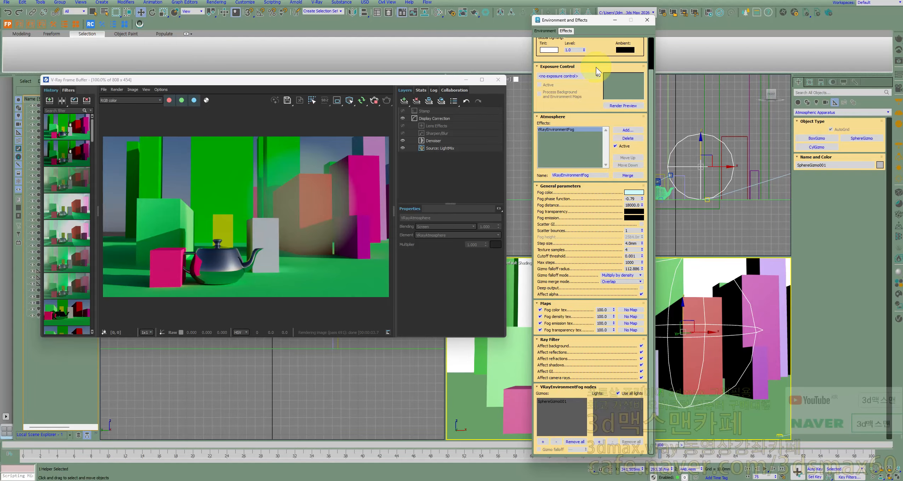
# Clone the sphere gizmo sideways across the front view as two independent copies
pyautogui.moveTo(587, 26); pyautogui.dragTo(452, 25)
pyautogui.keyDown('shift'); pyautogui.moveTo(709, 161); pyautogui.dragTo(652, 166); pyautogui.keyUp('shift')
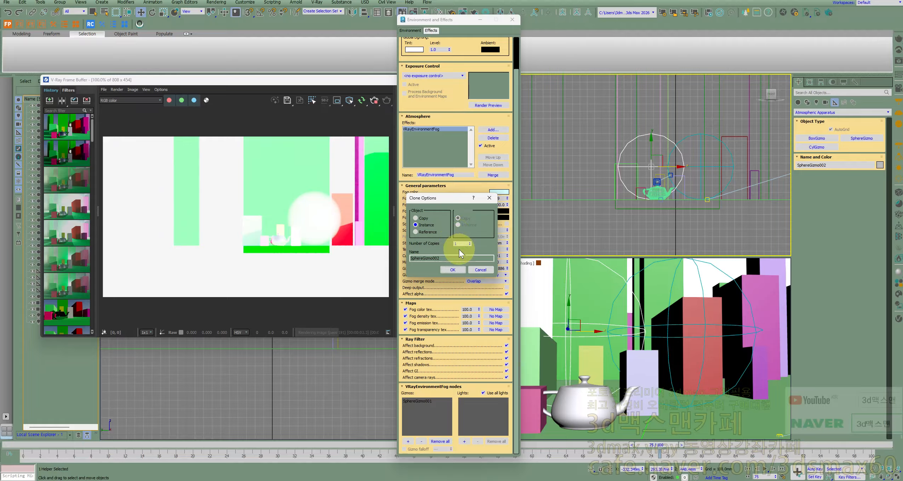
pyautogui.click(416, 218)
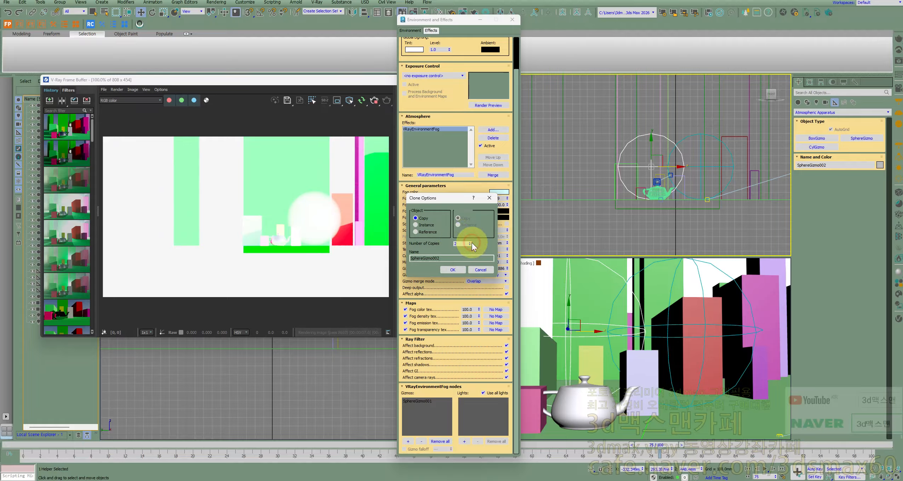
pyautogui.click(453, 269)
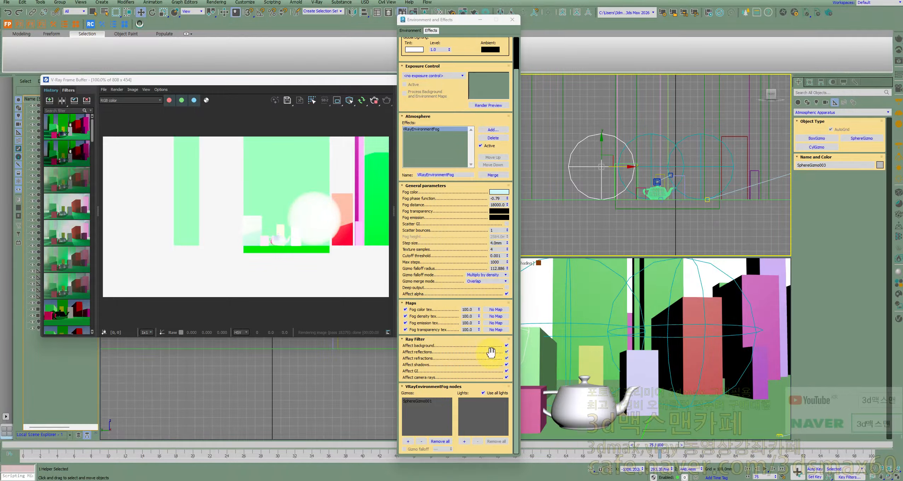
# Add both cloned sphere gizmos to the environment fog's gizmo list and render the camera view
pyautogui.click(408, 441)
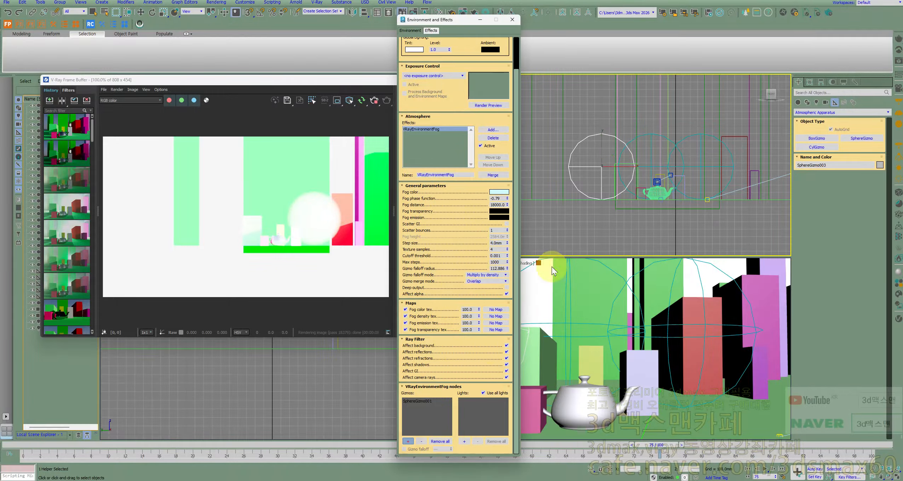
pyautogui.click(633, 141)
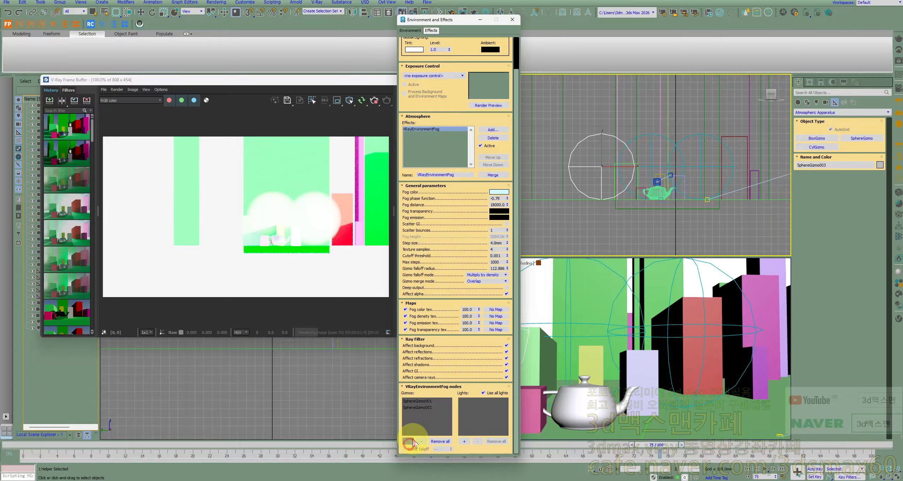
pyautogui.click(580, 145)
pyautogui.click(603, 291)
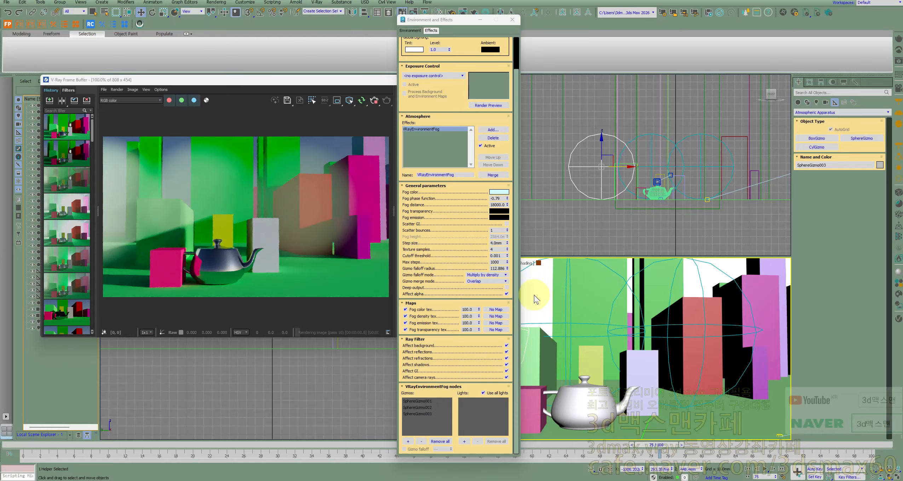
pyautogui.click(379, 285)
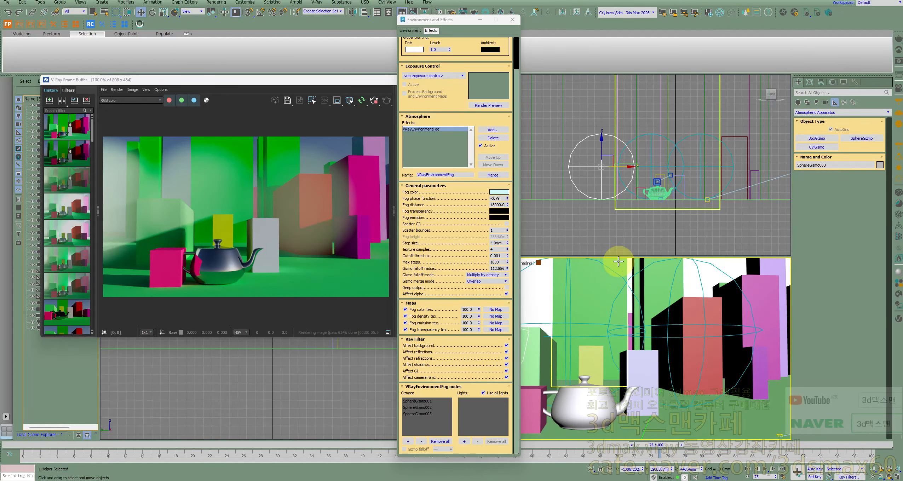
# Restrict selection to Helpers, select all three sphere gizmos, and move them together toward the boxes beyond the teapot
pyautogui.moveTo(582, 125); pyautogui.dragTo(705, 145)
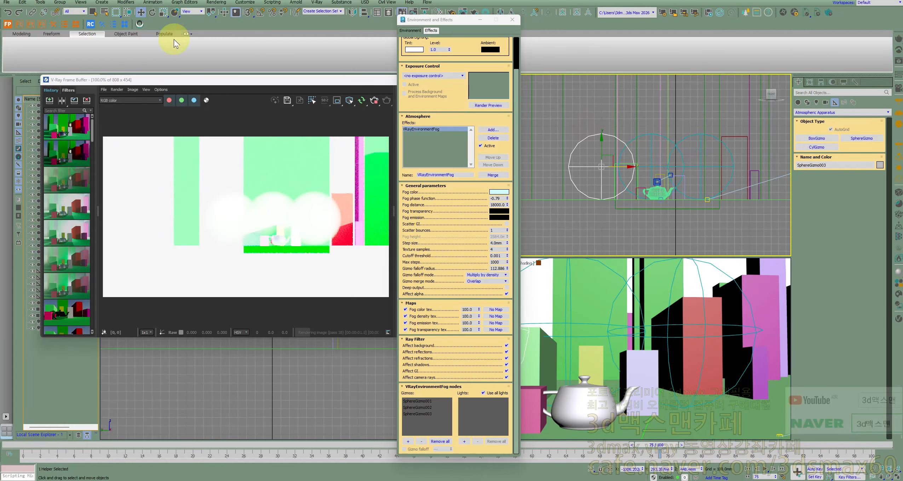
pyautogui.click(80, 10)
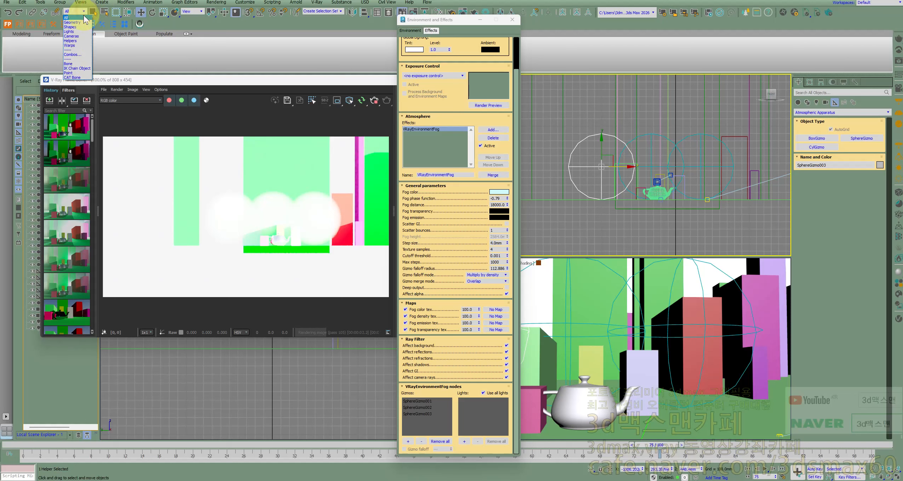
pyautogui.click(81, 42)
pyautogui.moveTo(568, 110); pyautogui.dragTo(804, 162)
pyautogui.moveTo(674, 167); pyautogui.dragTo(714, 167)
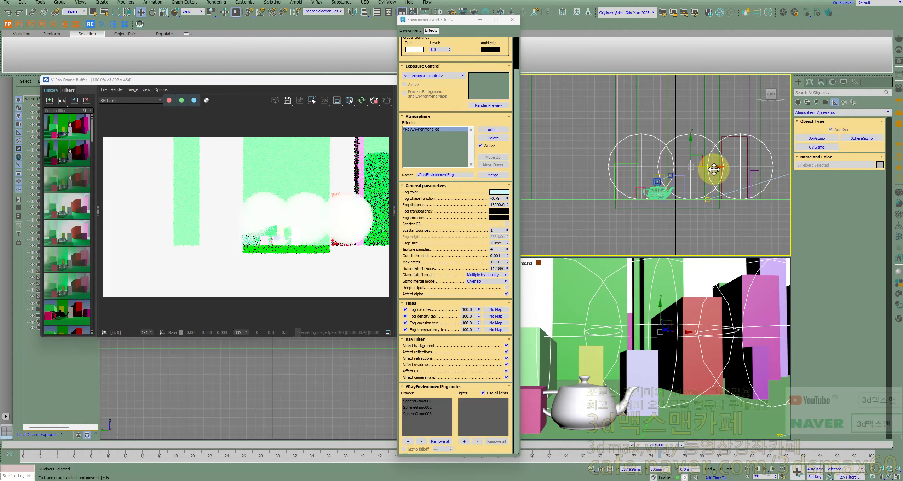
# Render the camera view and examine the fog of the three gizmos up close around the red and pink boxes
pyautogui.click(667, 297)
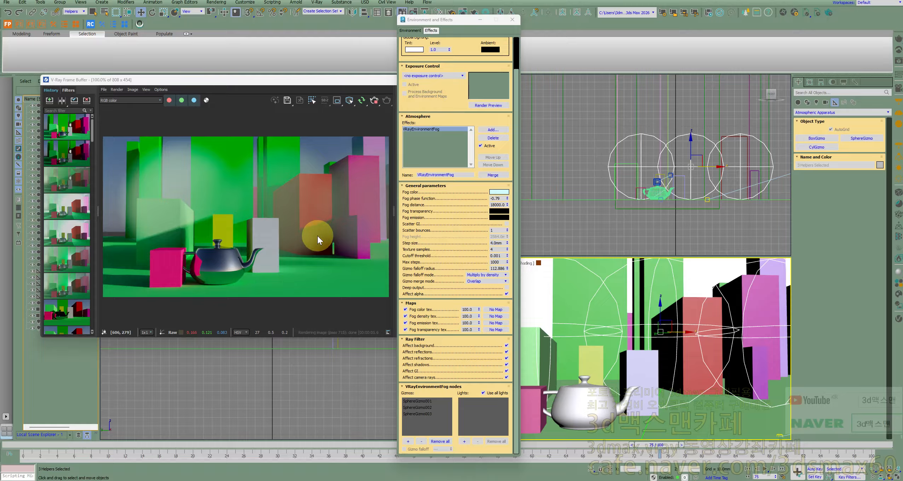
pyautogui.rightClick(558, 288)
pyautogui.click(565, 294)
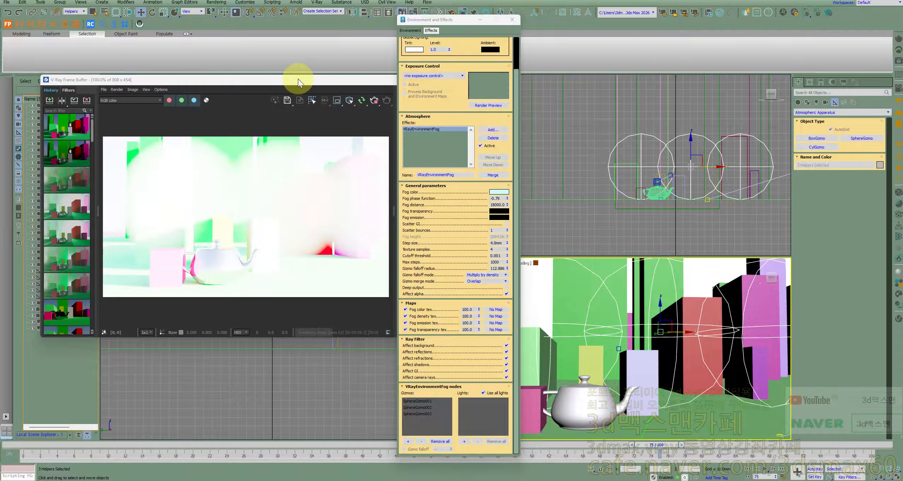
pyautogui.rightClick(595, 282)
pyautogui.click(604, 290)
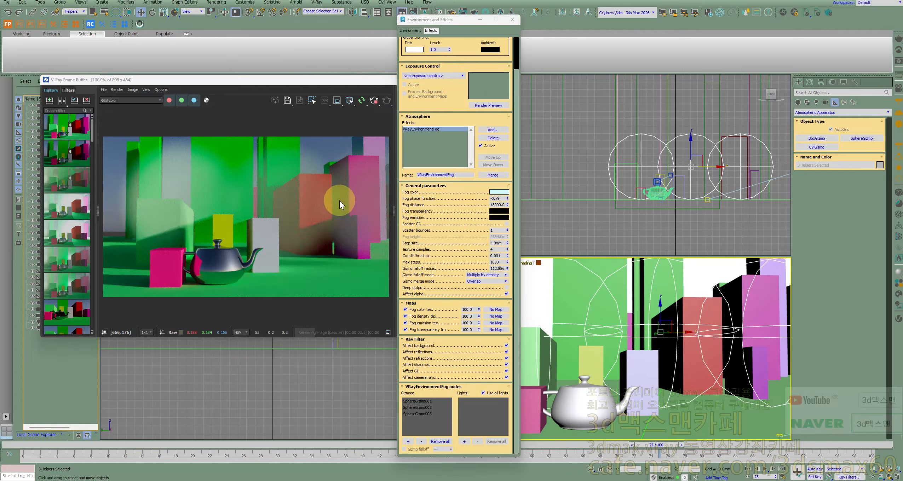
pyautogui.scroll(1, 339, 198)
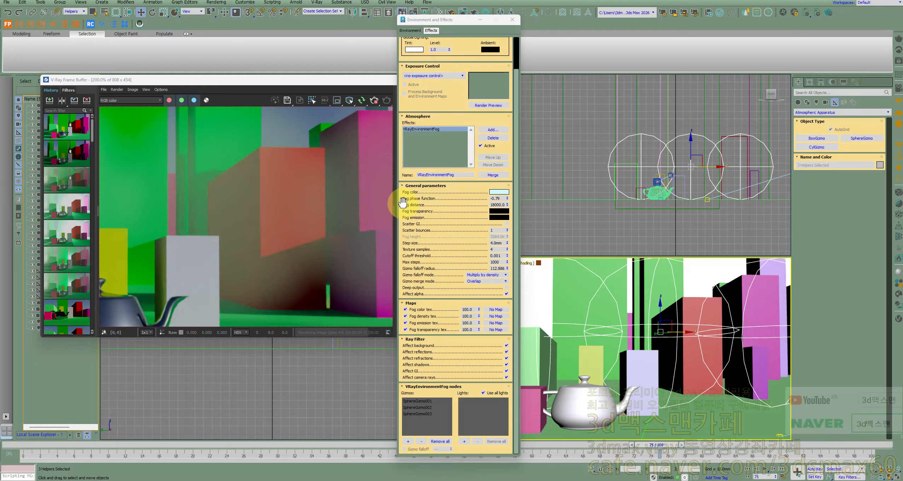
pyautogui.scroll(-1, 351, 189)
# Move the two outer sphere gizmos inward so they overlap the middle one more, and render the camera view
pyautogui.click(644, 155)
pyautogui.moveTo(641, 160); pyautogui.dragTo(656, 160)
pyautogui.click(722, 141)
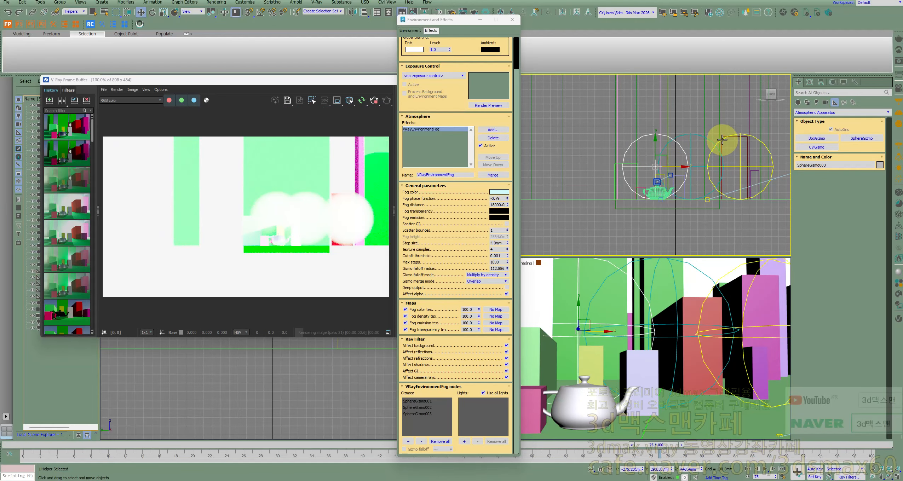
pyautogui.click(721, 140)
pyautogui.moveTo(759, 165); pyautogui.dragTo(743, 165)
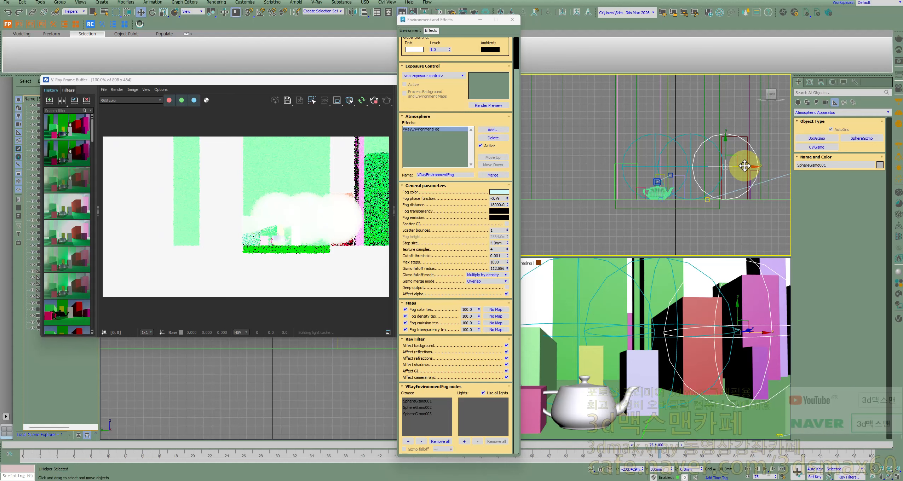
pyautogui.rightClick(681, 284)
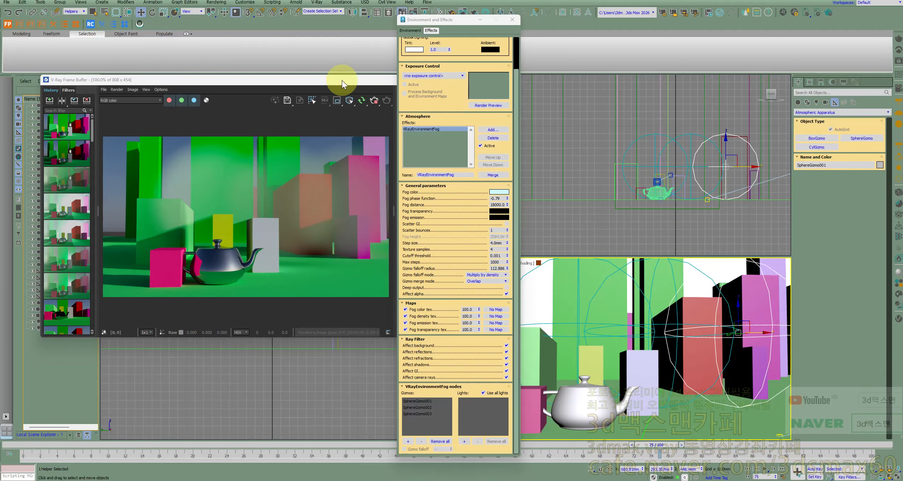
# Reset the selection filter to All, select the V-Ray sun in the top view, and display its parameters
pyautogui.moveTo(343, 80); pyautogui.dragTo(352, 238)
pyautogui.click(339, 183)
pyautogui.rightClick(338, 182)
pyautogui.click(73, 11)
pyautogui.click(74, 15)
pyautogui.click(339, 181)
pyautogui.click(809, 82)
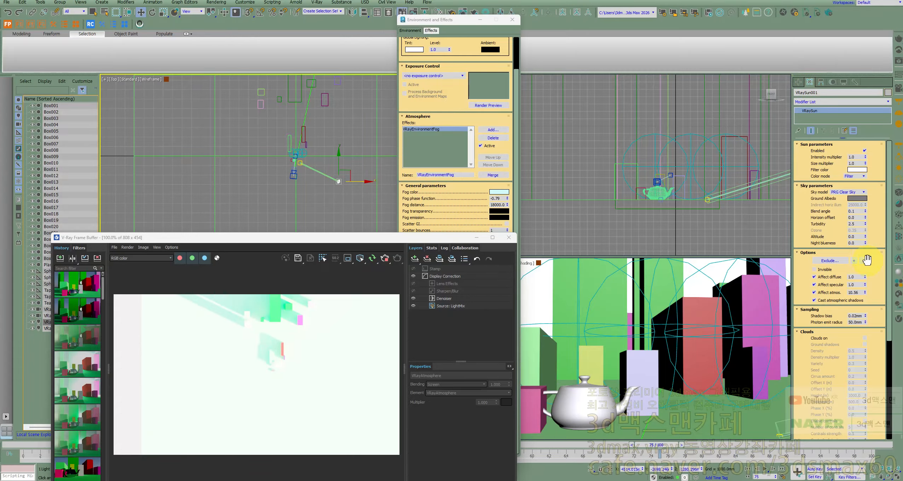
# Try a much higher Affect atmos. value for the sun against the camera render, and set it to 50
pyautogui.moveTo(865, 293); pyautogui.dragTo(866, 243)
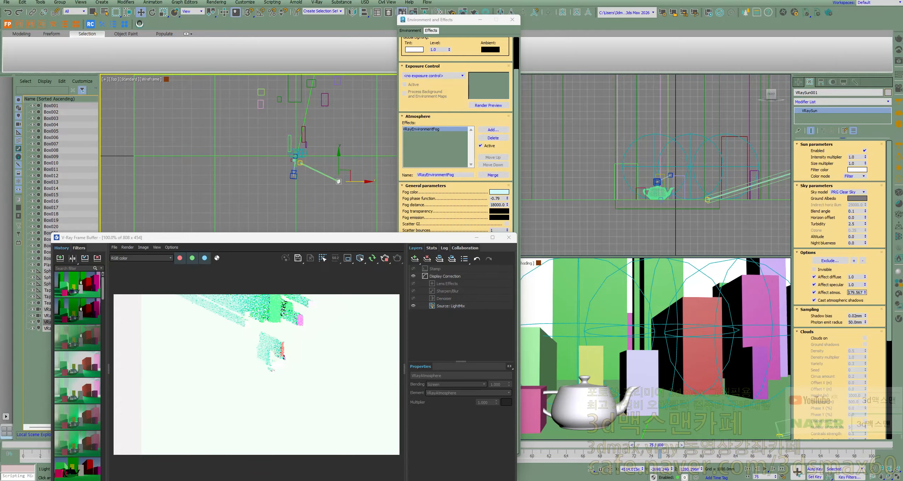
pyautogui.rightClick(537, 379)
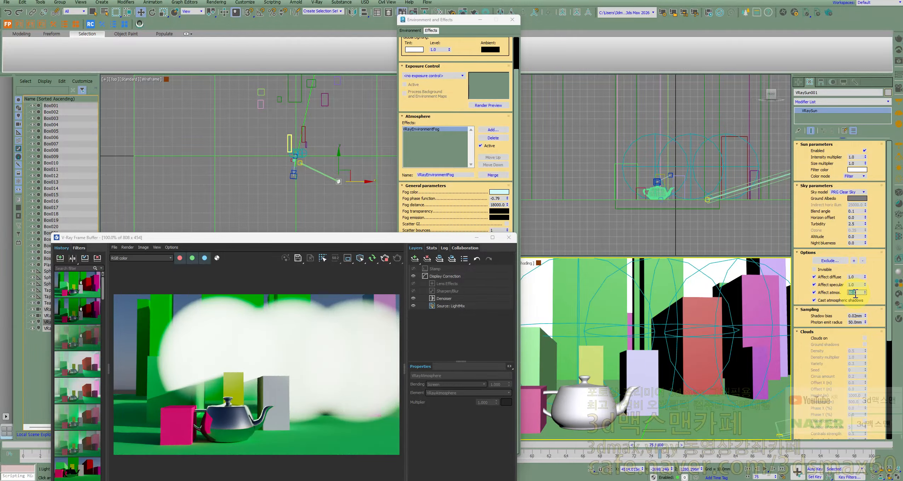
pyautogui.press('Return')
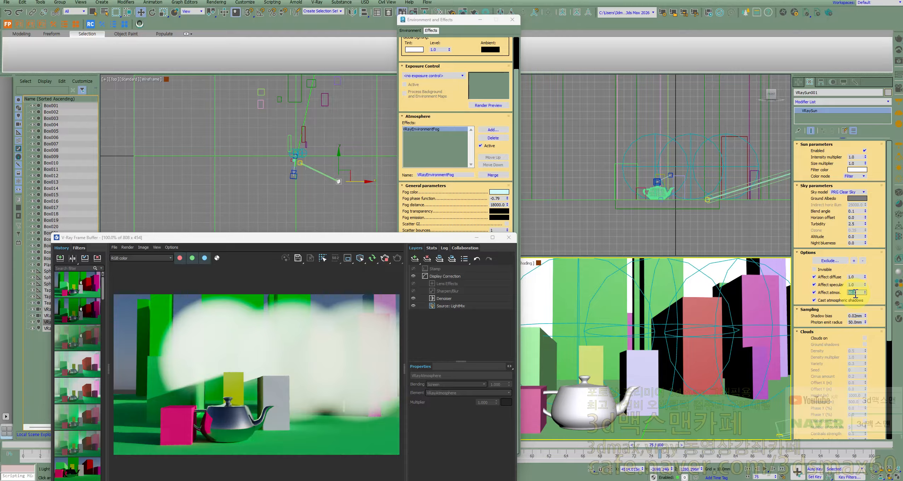
pyautogui.press('Return')
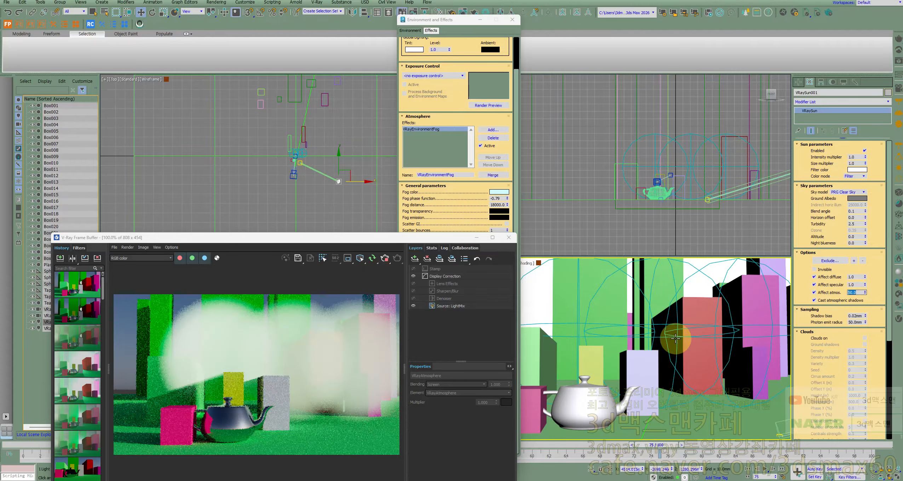
# Compare the Blend gizmo merge mode in the render and restore Overlap
pyautogui.moveTo(339, 242); pyautogui.dragTo(246, 137)
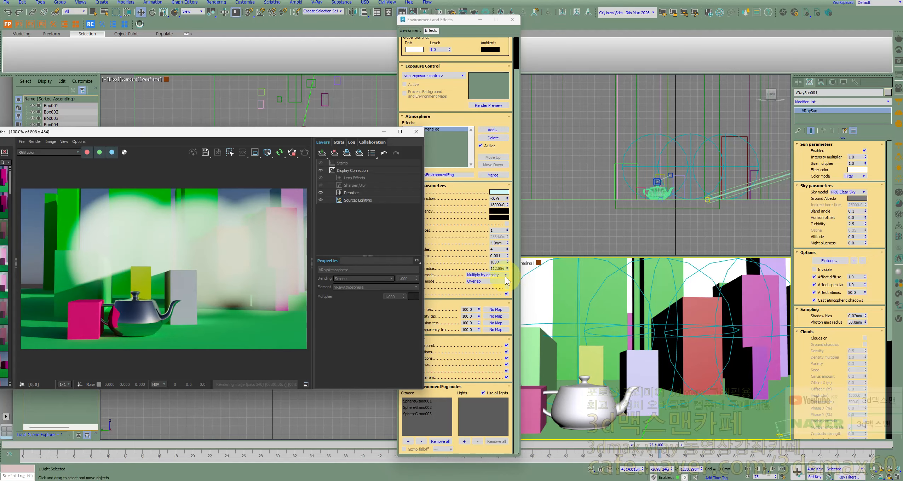
pyautogui.moveTo(461, 24); pyautogui.dragTo(517, 26)
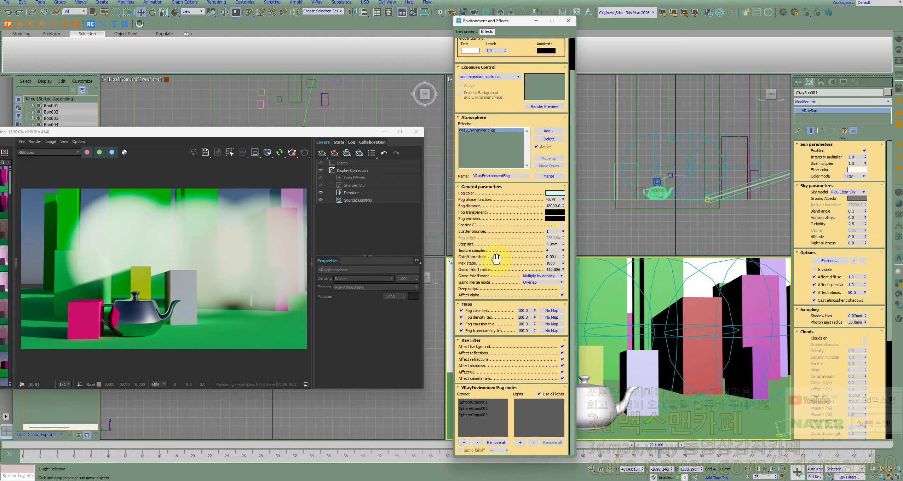
pyautogui.moveTo(291, 131); pyautogui.dragTo(321, 126)
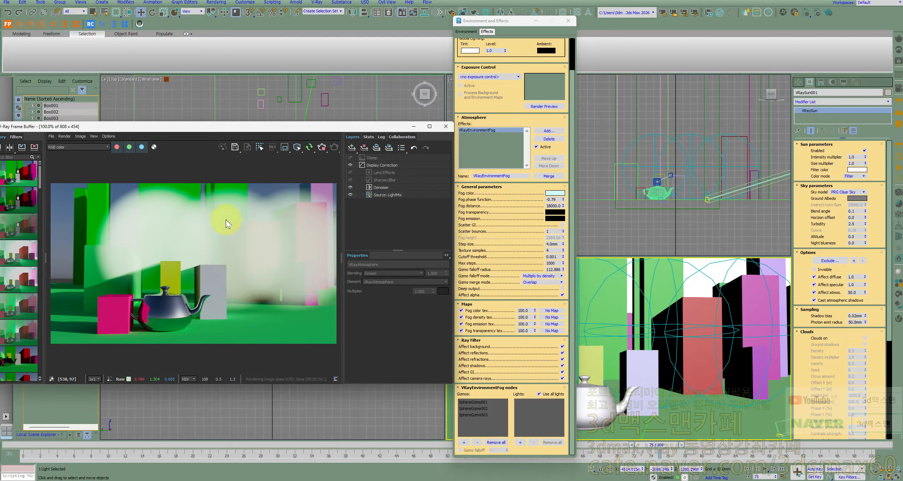
pyautogui.click(535, 282)
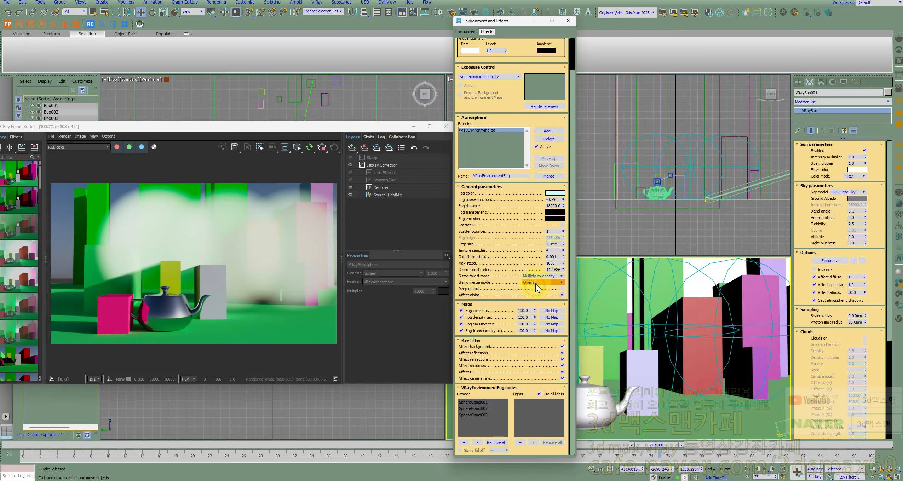
pyautogui.click(529, 295)
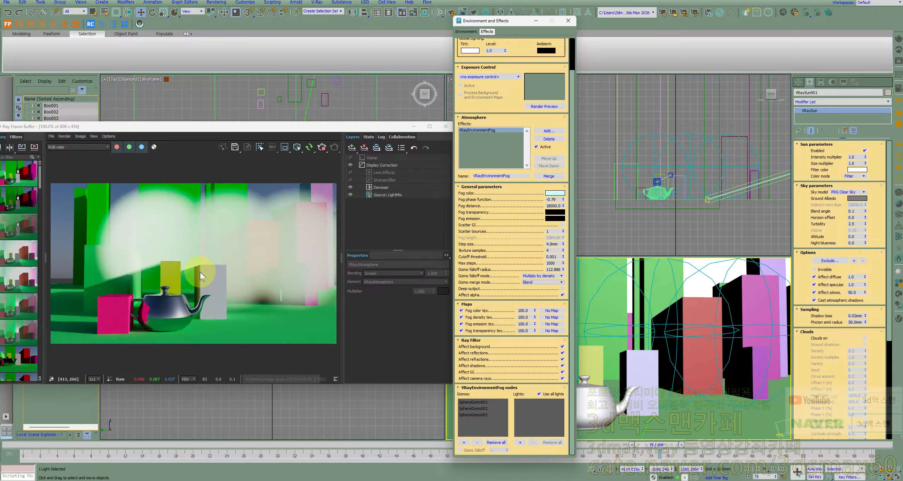
pyautogui.click(541, 282)
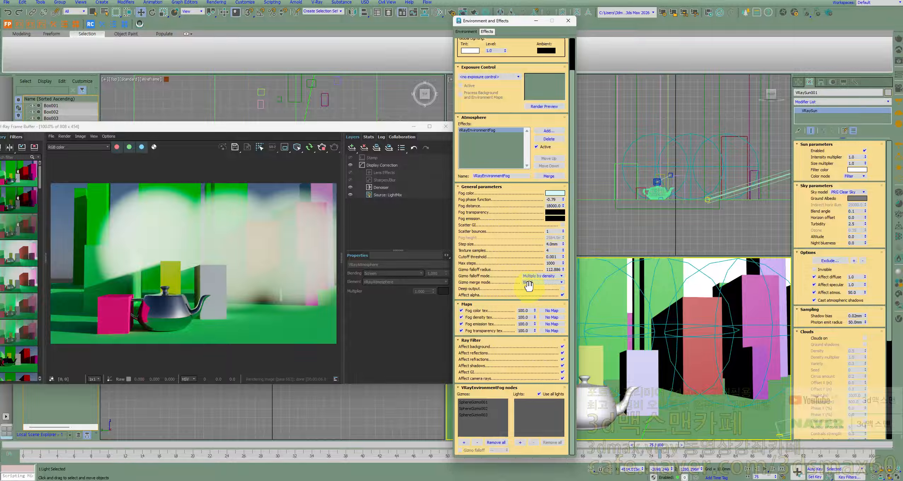
pyautogui.click(535, 288)
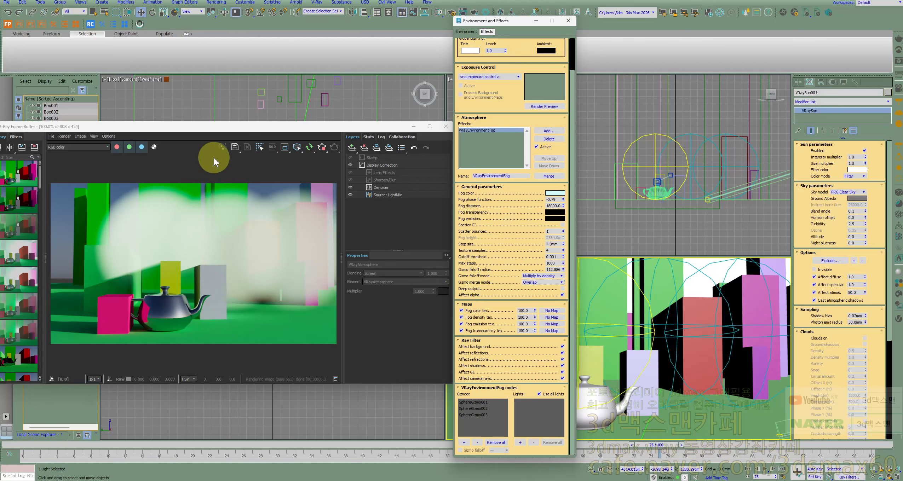
# View the render's alpha channel, toggle the fog's Affect alpha option off and on, and return to the color image
pyautogui.click(156, 149)
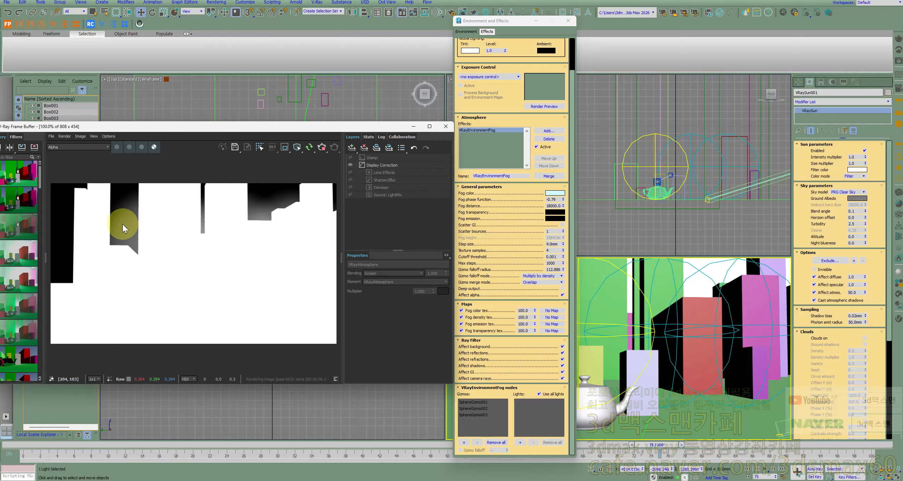
pyautogui.click(563, 295)
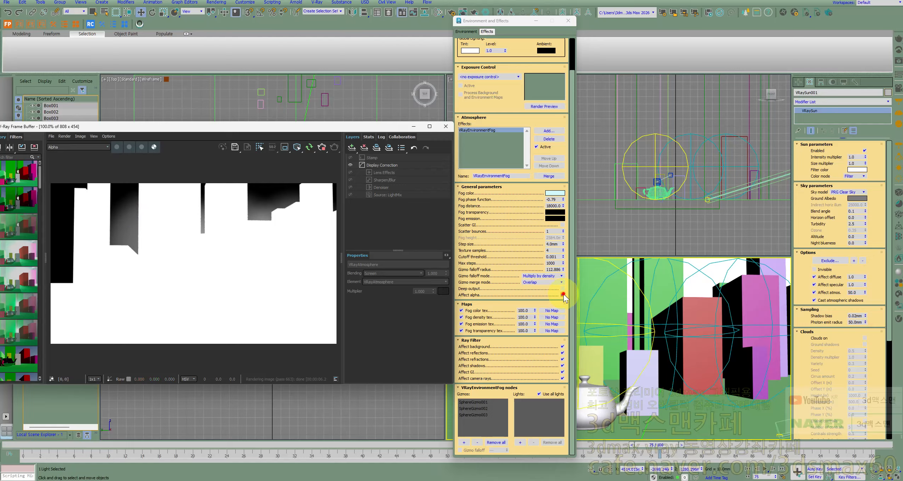
pyautogui.click(563, 295)
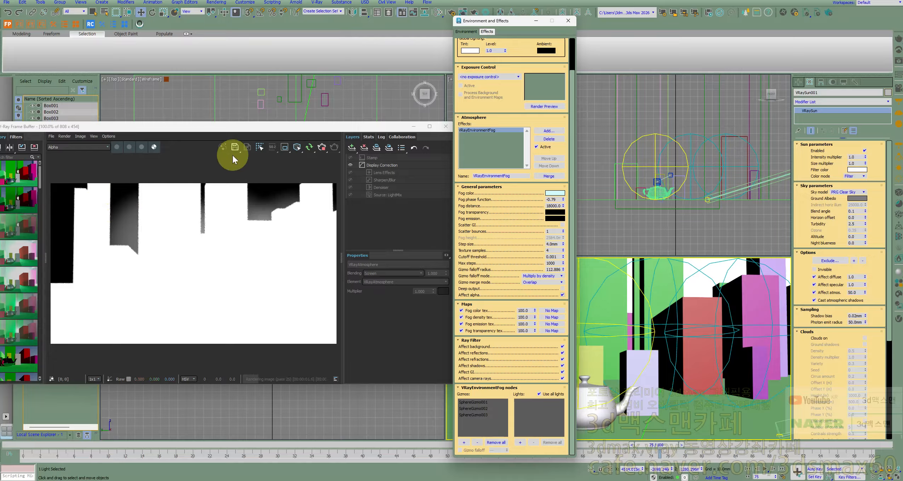
pyautogui.click(157, 149)
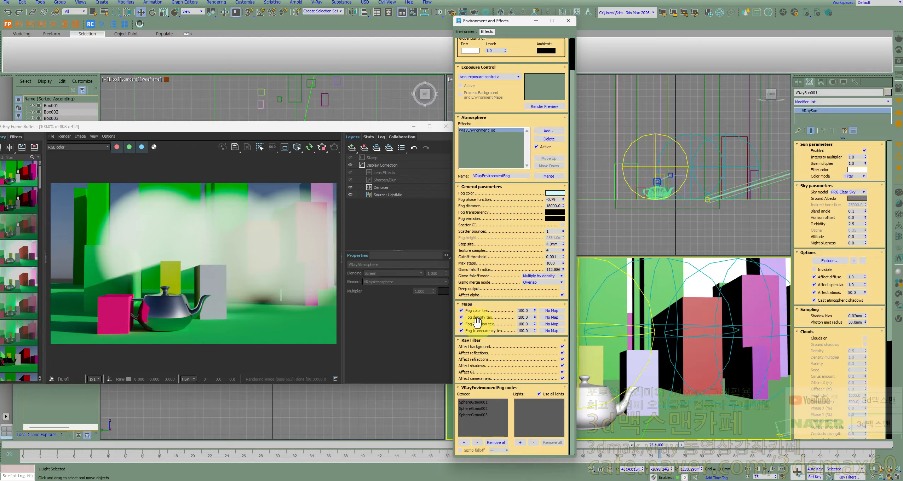
# Remove all sphere gizmos from the environment fog's gizmo list
pyautogui.click(475, 402)
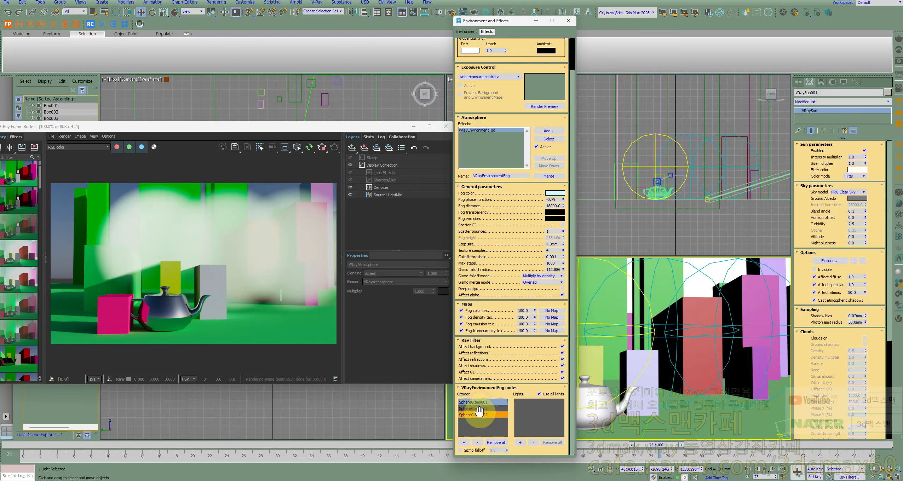
pyautogui.click(496, 443)
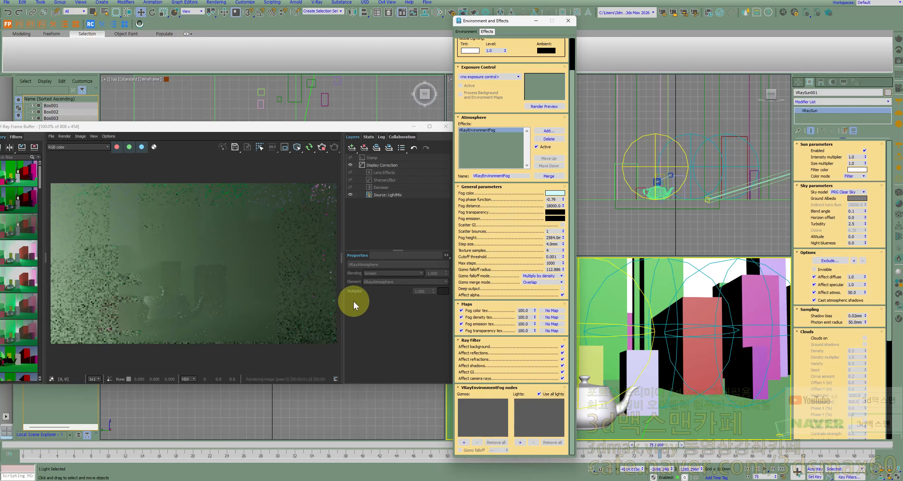
# Set the sun's Affect atmos. value to 5
pyautogui.moveTo(859, 292); pyautogui.dragTo(816, 293)
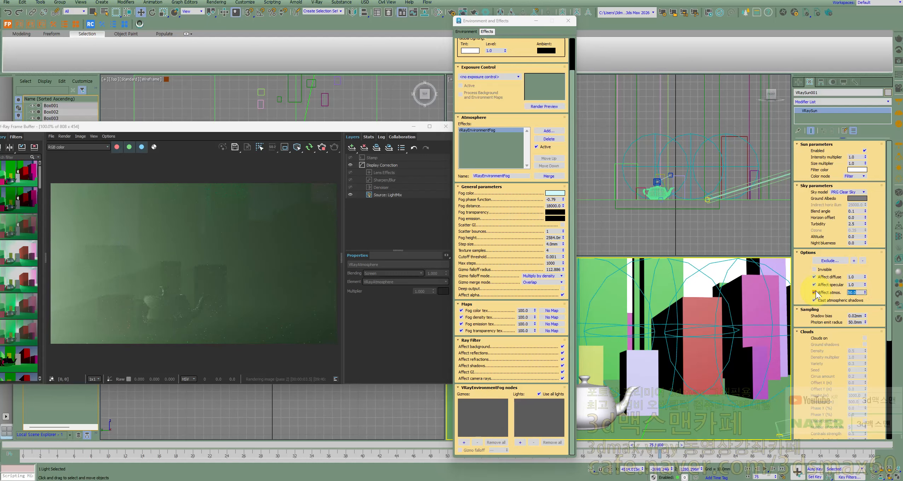
pyautogui.write('5')
pyautogui.press('Return')
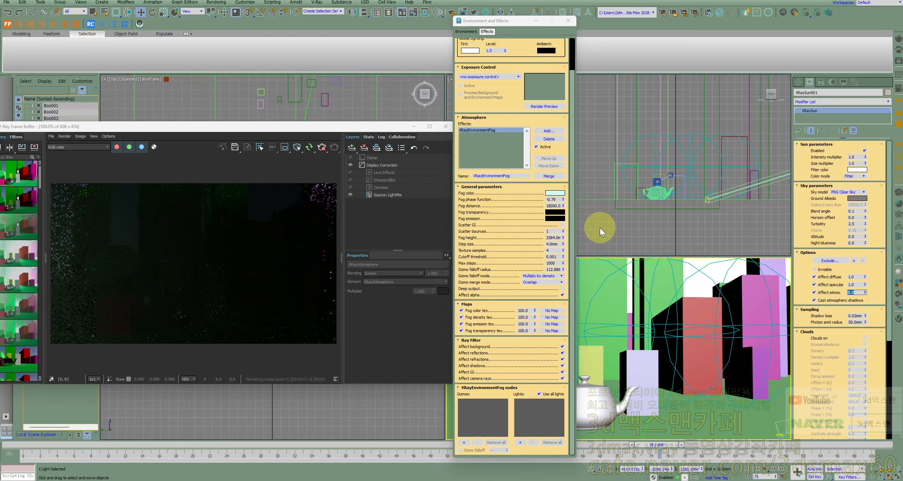
# Change the environment fog's transparency color to dark gray
pyautogui.click(556, 213)
pyautogui.moveTo(436, 171); pyautogui.dragTo(444, 151)
pyautogui.click(510, 196)
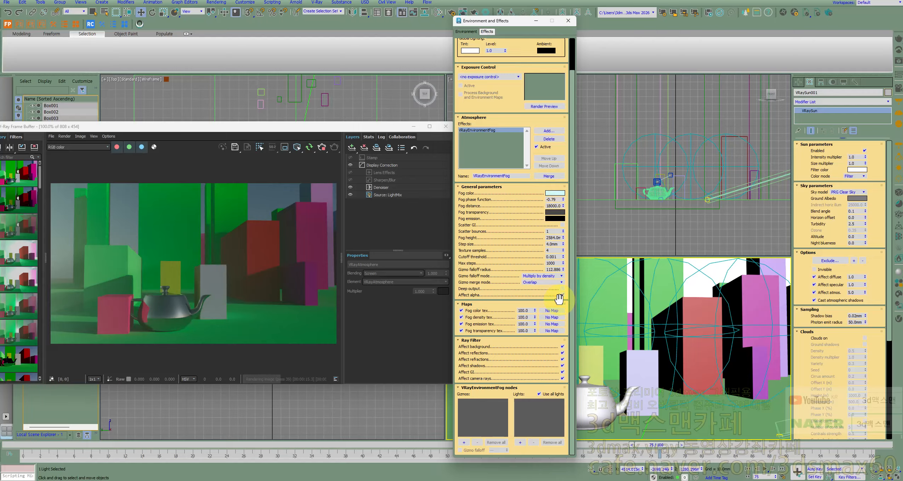
# Assign a Noise map to the fog density texture and place it in the material editor as an instance
pyautogui.click(552, 317)
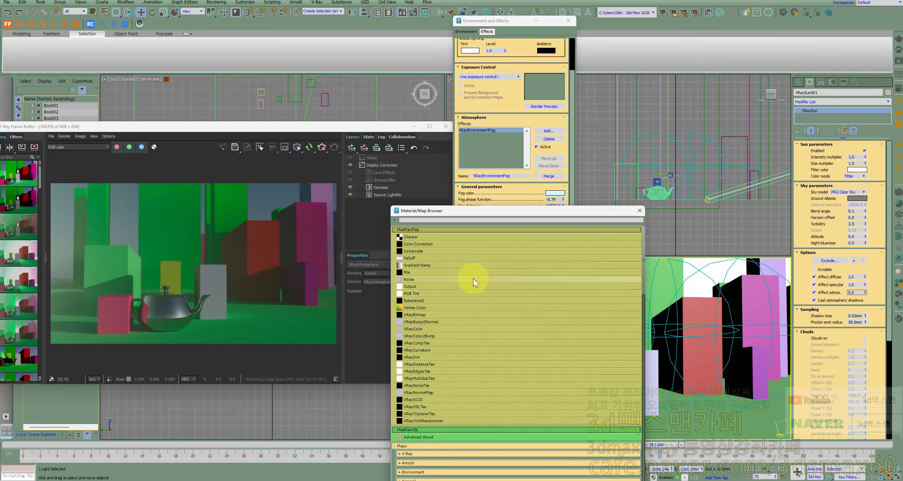
pyautogui.doubleClick(409, 279)
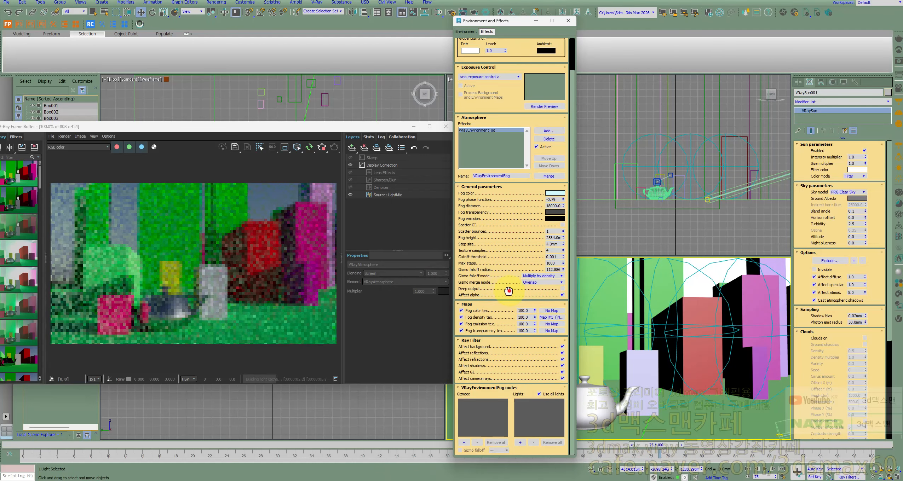
pyautogui.press('m')
pyautogui.moveTo(367, 210); pyautogui.dragTo(231, 146)
pyautogui.moveTo(550, 317); pyautogui.dragTo(246, 189)
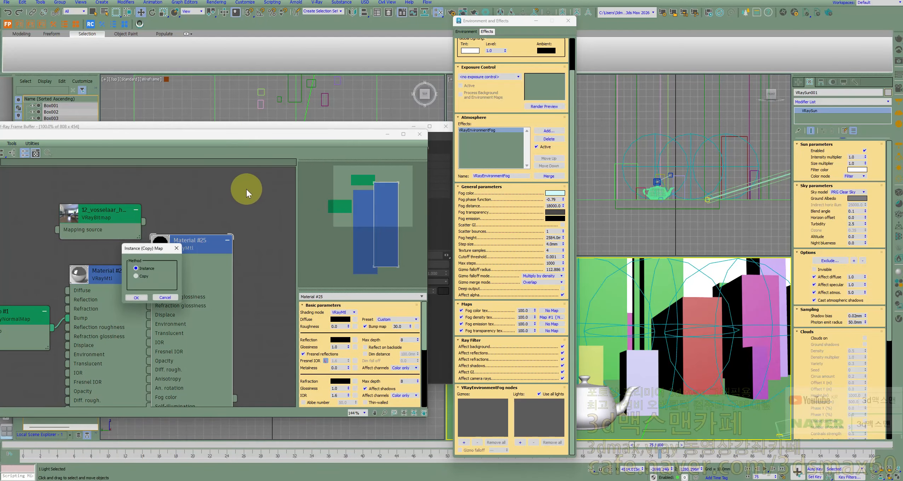
pyautogui.click(136, 298)
# Set the Noise map's size to 100 and enlarge its node preview, keeping the render visible alongside the material editor
pyautogui.moveTo(258, 127); pyautogui.dragTo(610, 90)
pyautogui.moveTo(283, 137); pyautogui.dragTo(237, 121)
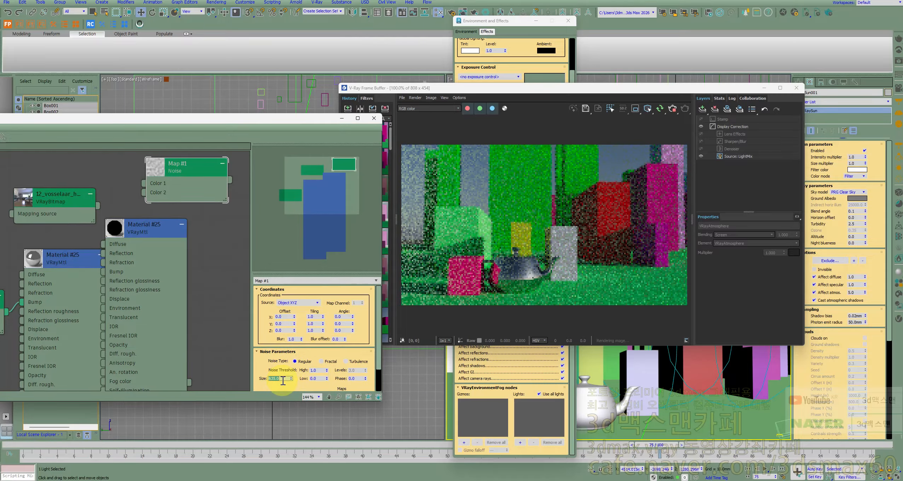
pyautogui.write('00')
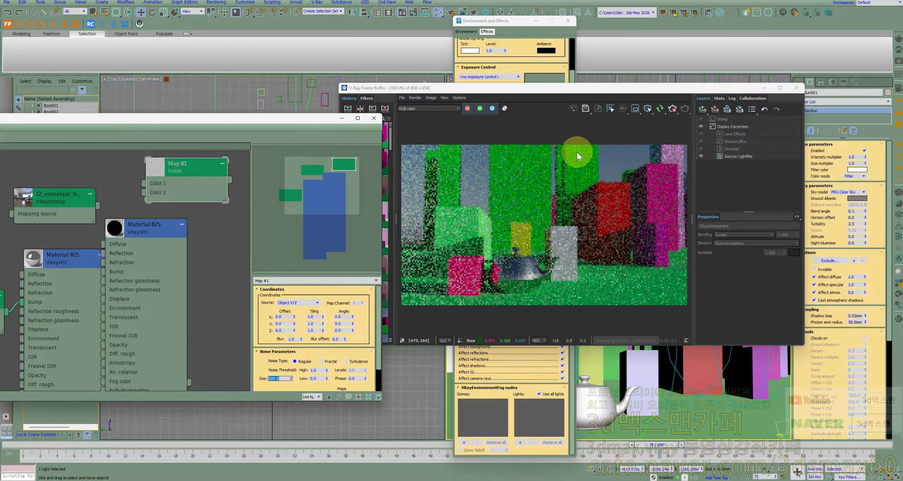
pyautogui.moveTo(550, 89); pyautogui.dragTo(591, 35)
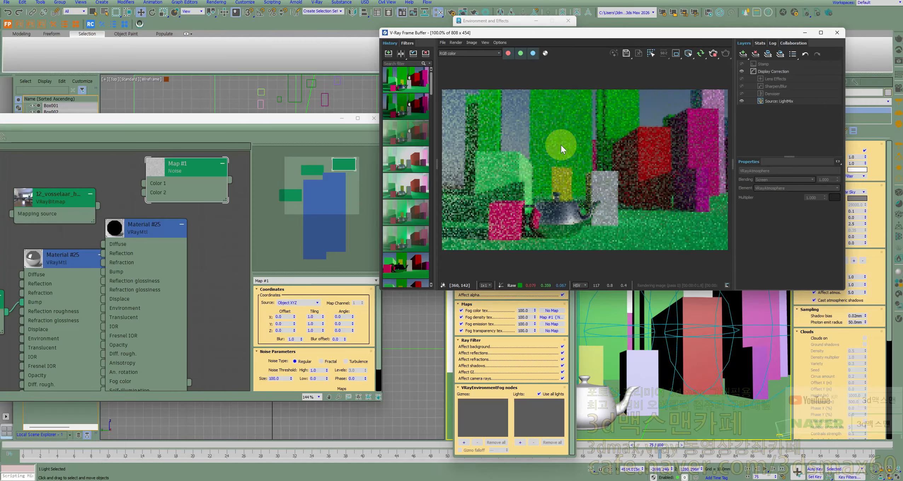
pyautogui.doubleClick(155, 166)
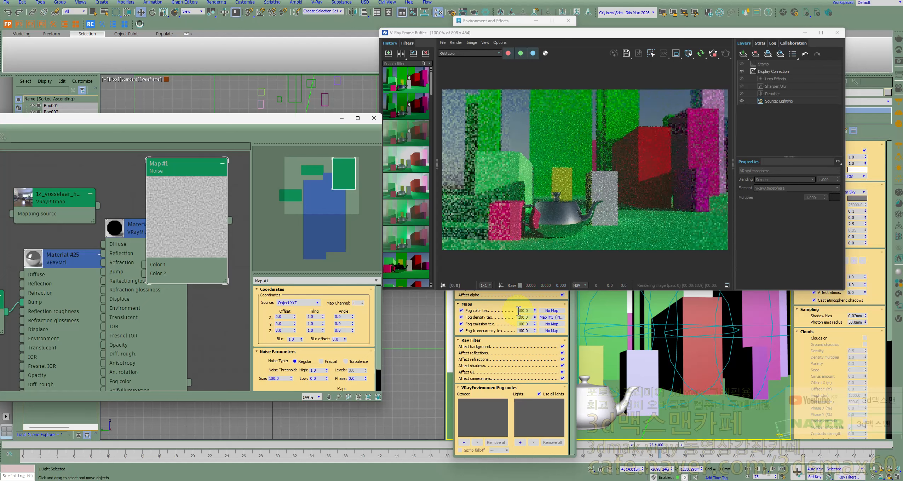
# Set the fog's step size to 1 mm and its texture samples to 2, and uncover the render
pyautogui.click(507, 321)
pyautogui.moveTo(507, 321); pyautogui.dragTo(506, 334)
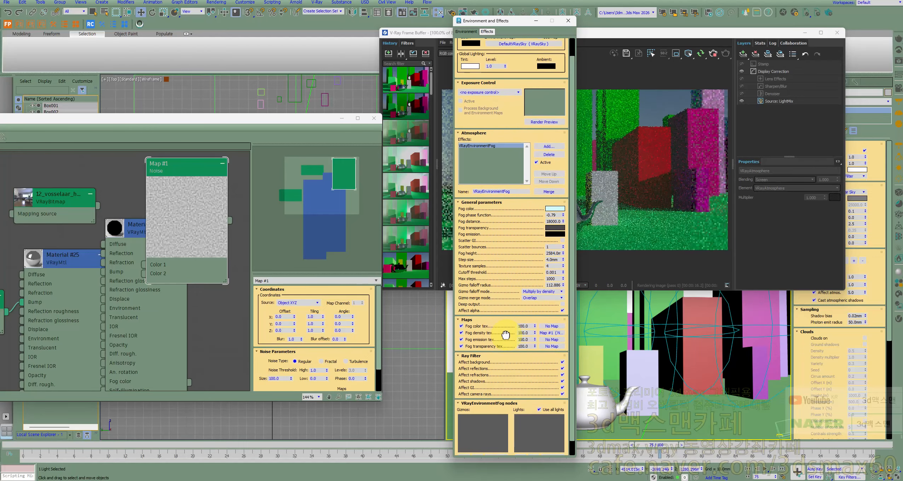
pyautogui.click(557, 260)
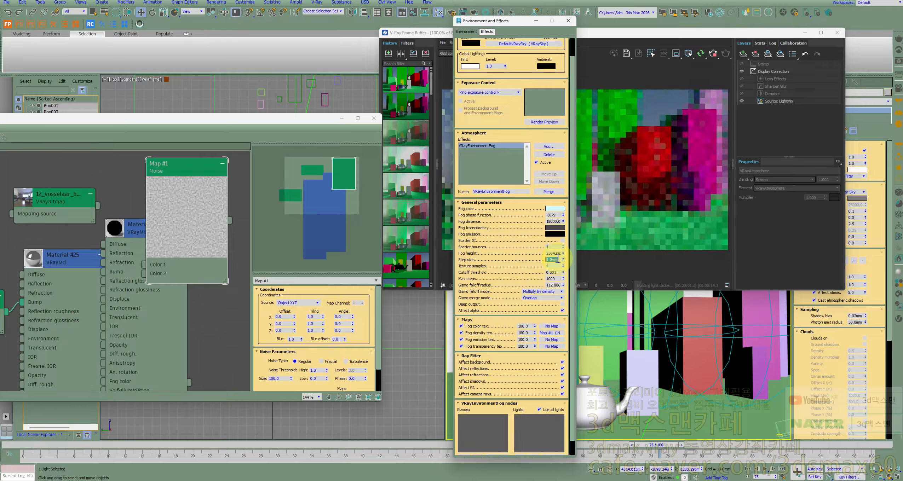
pyautogui.press('Tab')
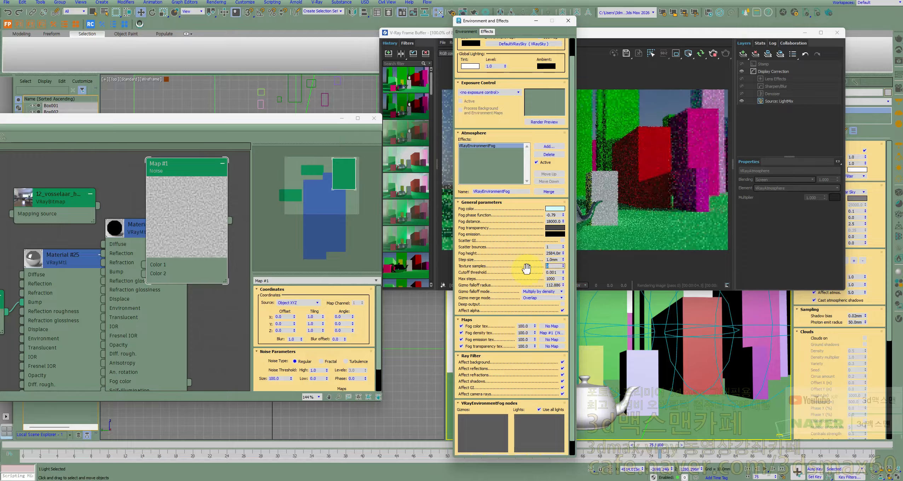
pyautogui.moveTo(530, 267); pyautogui.dragTo(533, 251)
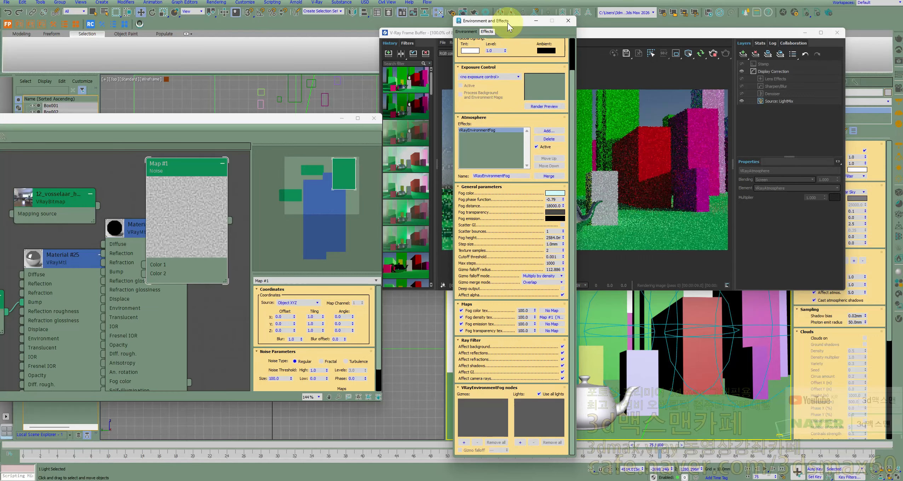
pyautogui.moveTo(508, 22); pyautogui.dragTo(374, 12)
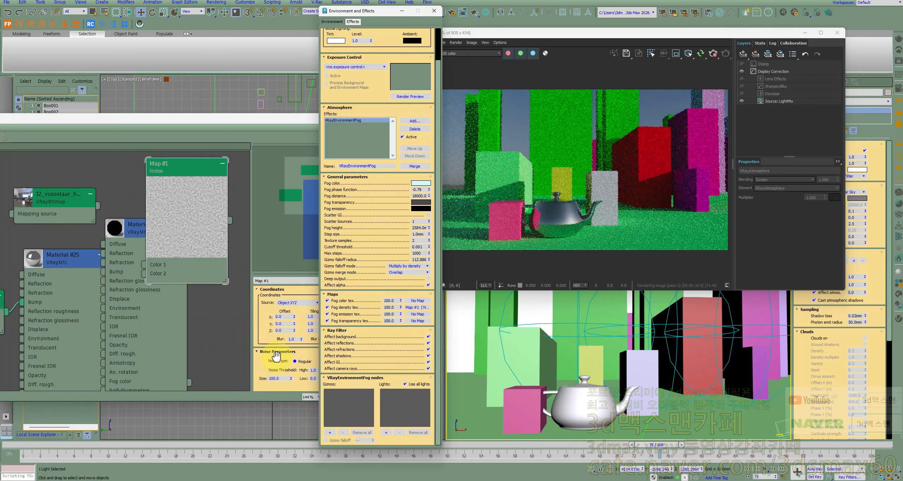
# With Auto Key on at frame 100, set the Noise map to Turbulence and its phase to 5, and stop the interactive render
pyautogui.click(283, 381)
pyautogui.doubleClick(284, 381)
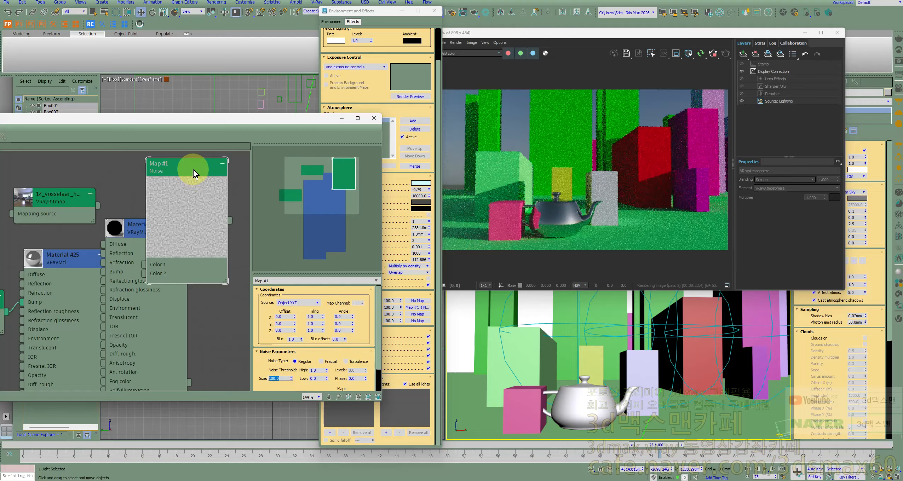
pyautogui.moveTo(190, 171); pyautogui.dragTo(201, 191)
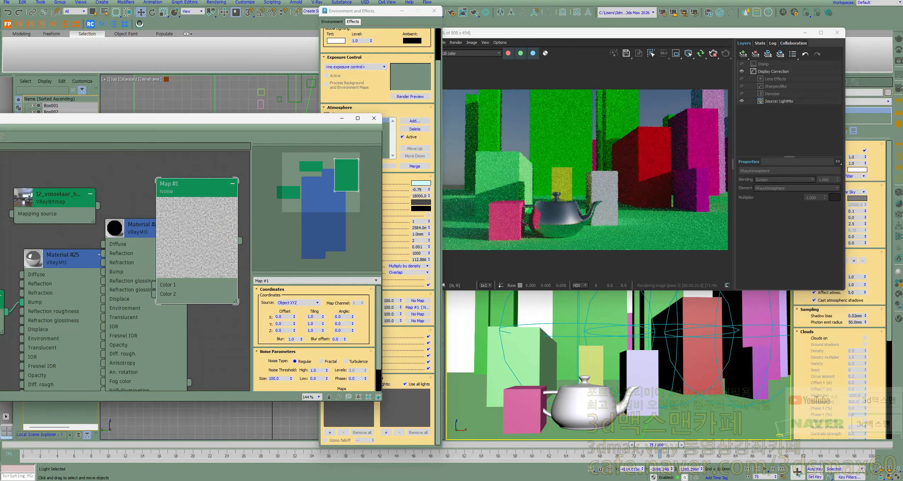
pyautogui.moveTo(665, 445); pyautogui.dragTo(869, 453)
pyautogui.click(815, 470)
pyautogui.moveTo(291, 382); pyautogui.dragTo(330, 343)
pyautogui.click(359, 336)
pyautogui.click(360, 351)
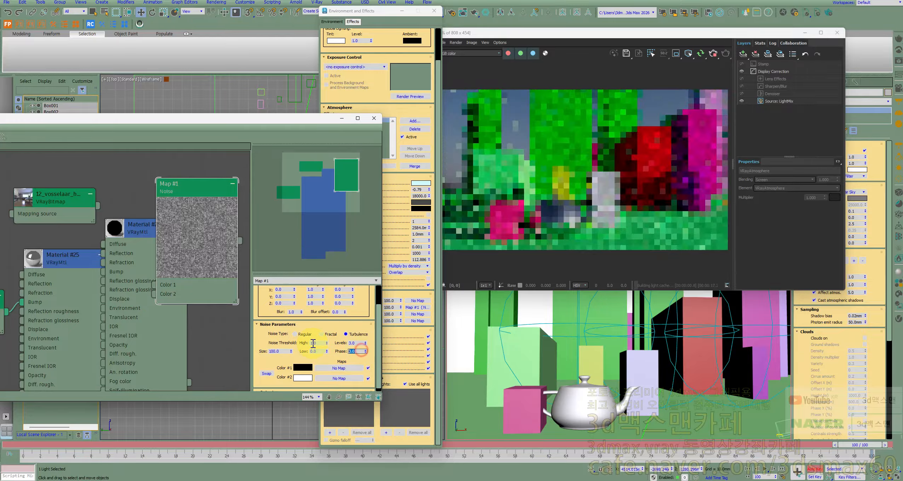
pyautogui.write('5')
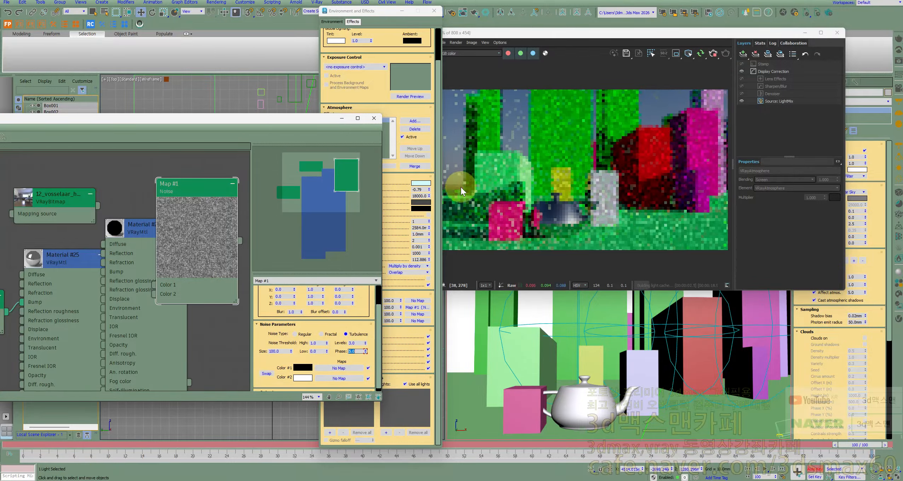
pyautogui.click(712, 54)
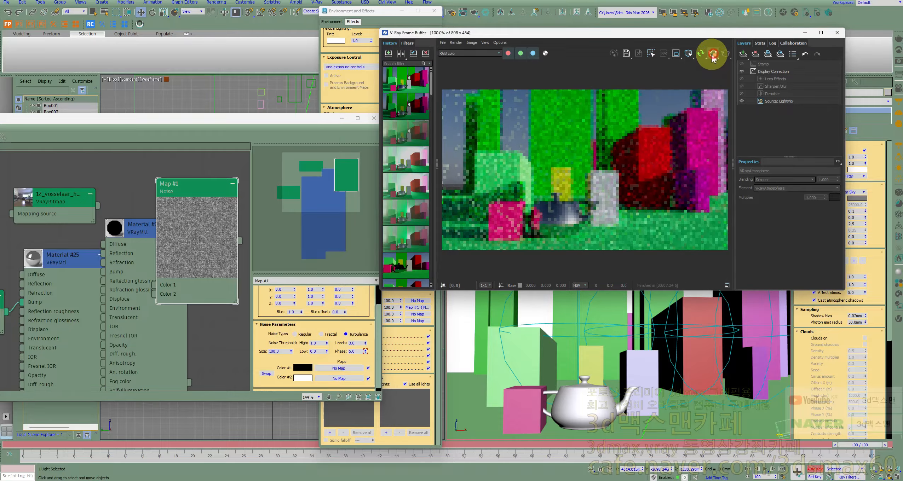
# Try a noise size of 5000 at frame 100, check the map at frame 0, and undo the size change
pyautogui.click(265, 299)
pyautogui.write('5000')
pyautogui.press('Return')
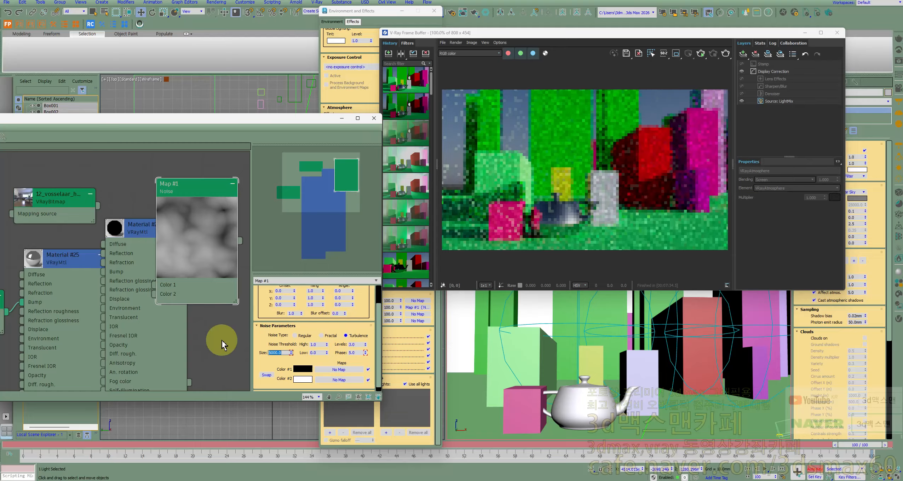
pyautogui.moveTo(840, 450); pyautogui.dragTo(14, 447)
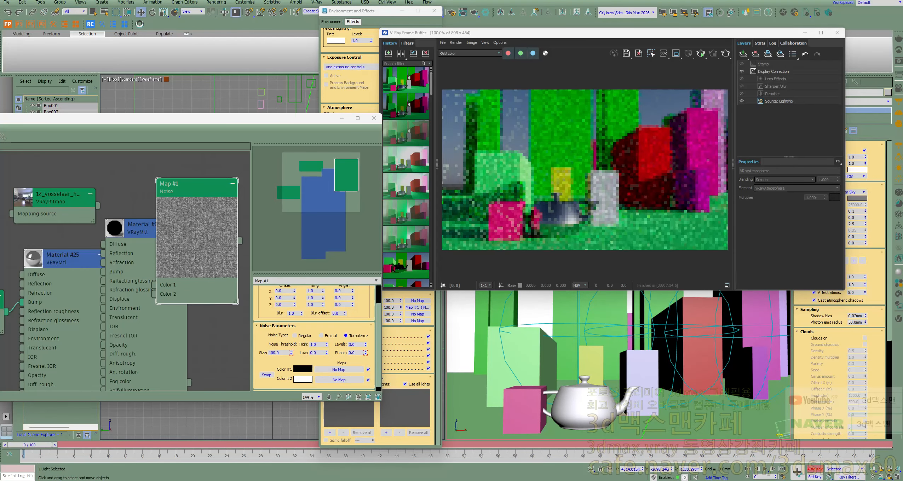
pyautogui.click(242, 419)
pyautogui.hotkey('ctrl', 'z')
pyautogui.hotkey('ctrl', 'z')
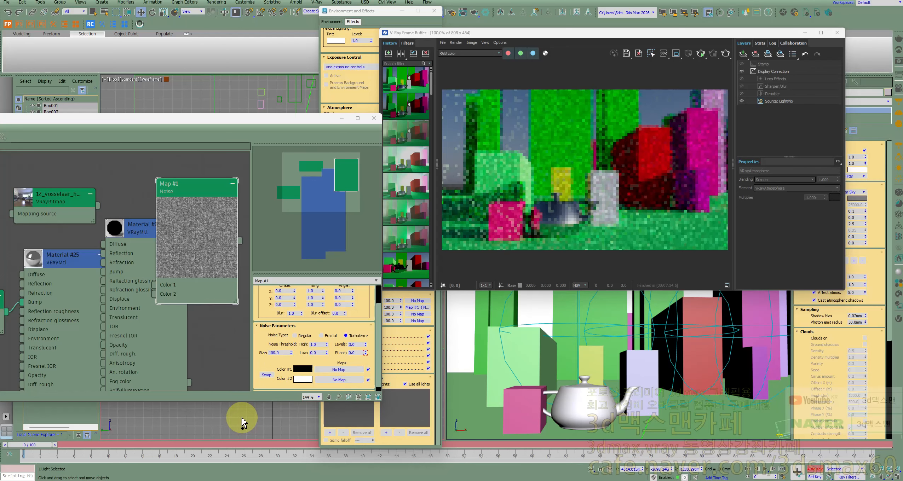
# Set the Noise map's size to 5000 at frame 0 and scrub the timeline to frame 31
pyautogui.doubleClick(279, 353)
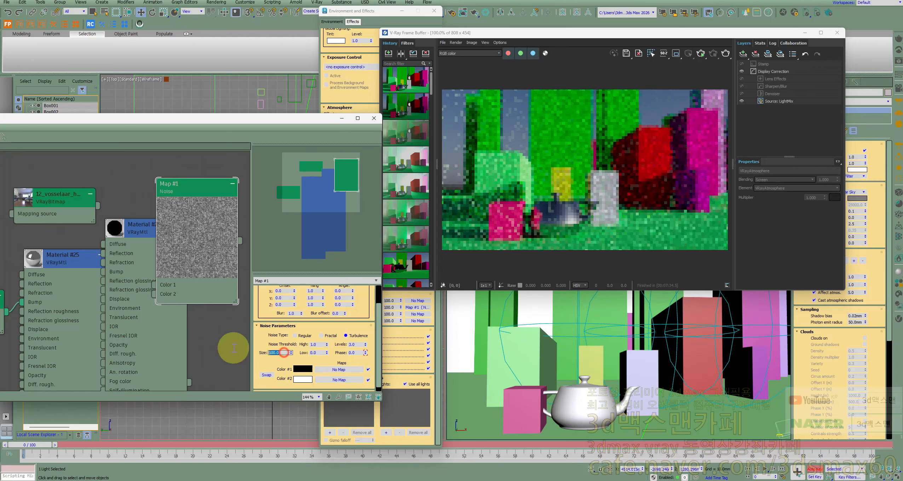
pyautogui.write('500')
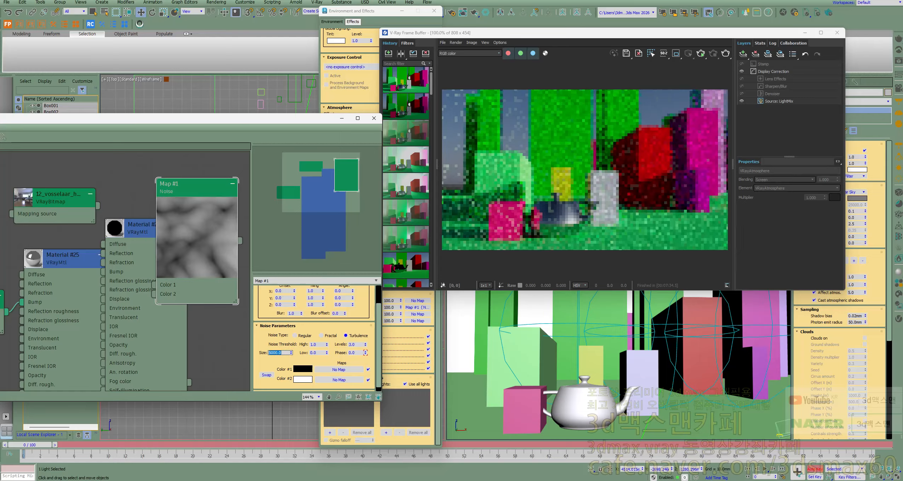
pyautogui.moveTo(35, 444); pyautogui.dragTo(277, 446)
pyautogui.click(299, 444)
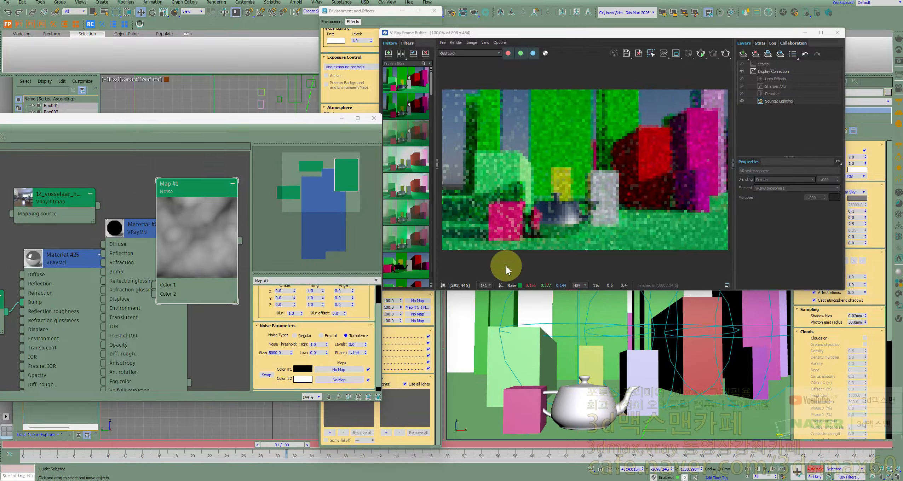
# Clear the fog density map, assign the Noise map to the fog emission texture, and run and stop an interactive render
pyautogui.click(409, 332)
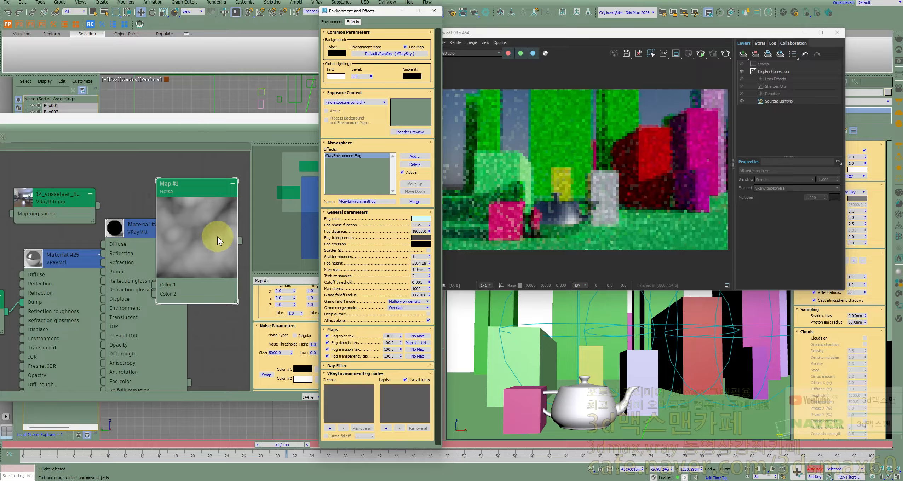
pyautogui.click(419, 343)
pyautogui.rightClick(420, 343)
pyautogui.click(425, 373)
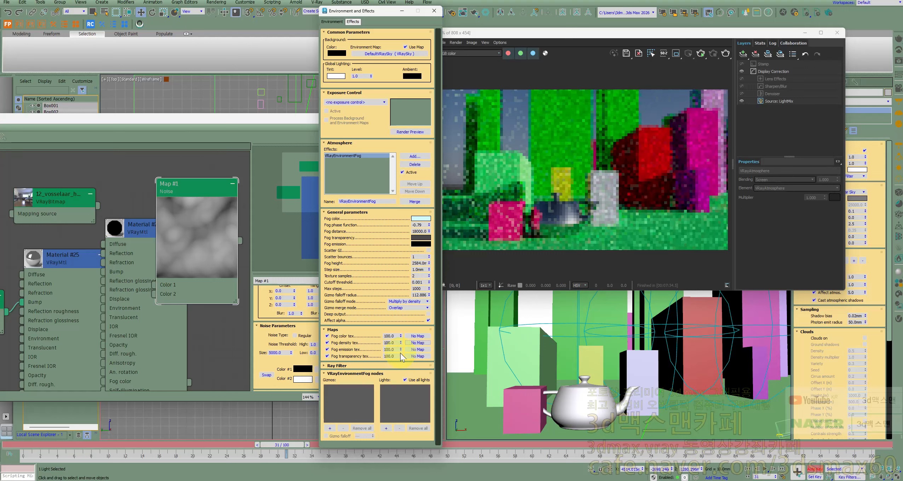
pyautogui.moveTo(240, 240); pyautogui.dragTo(412, 350)
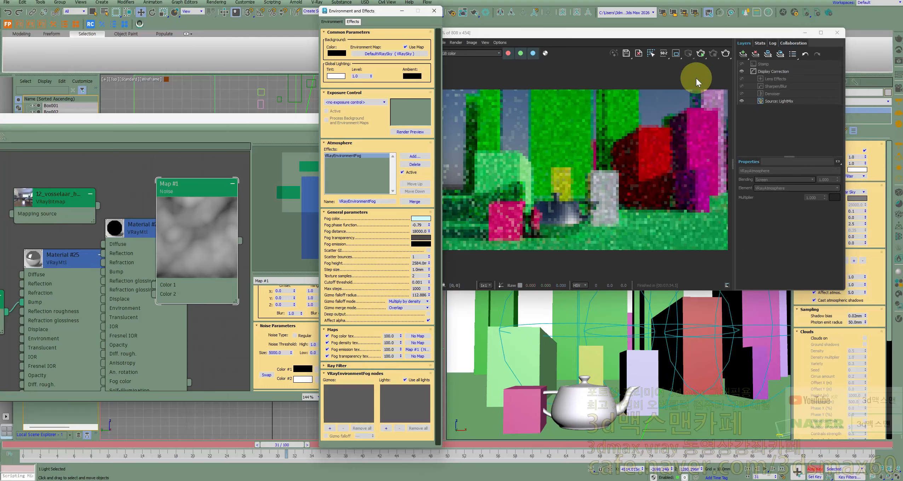
pyautogui.click(701, 54)
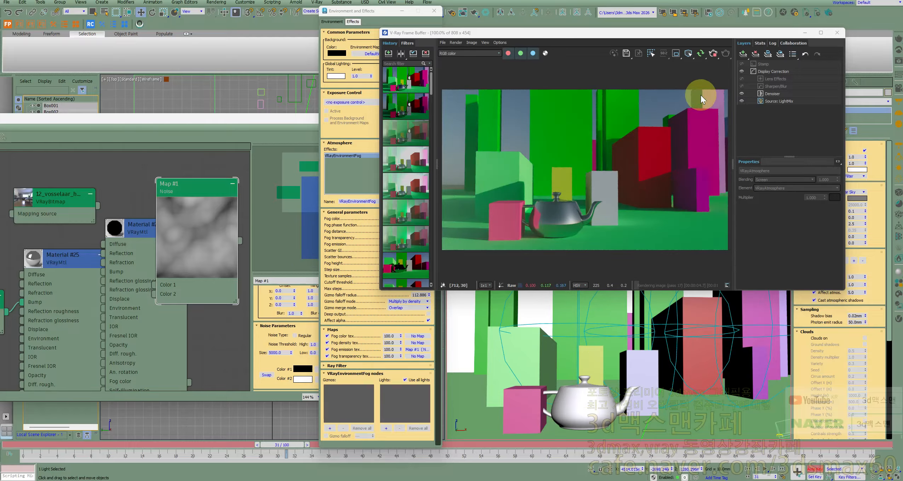
pyautogui.click(714, 54)
# Add a Checker map in the material editor and assign it to the fog density texture
pyautogui.moveTo(244, 119); pyautogui.dragTo(516, 103)
pyautogui.moveTo(145, 230); pyautogui.dragTo(472, 296)
pyautogui.moveTo(471, 103); pyautogui.dragTo(254, 63)
pyautogui.moveTo(293, 264); pyautogui.dragTo(232, 252)
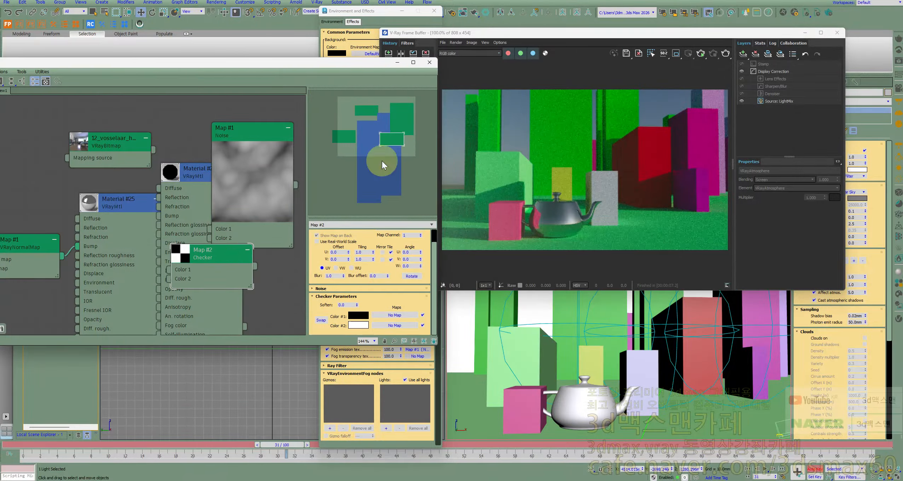
pyautogui.moveTo(341, 68); pyautogui.dragTo(295, 26)
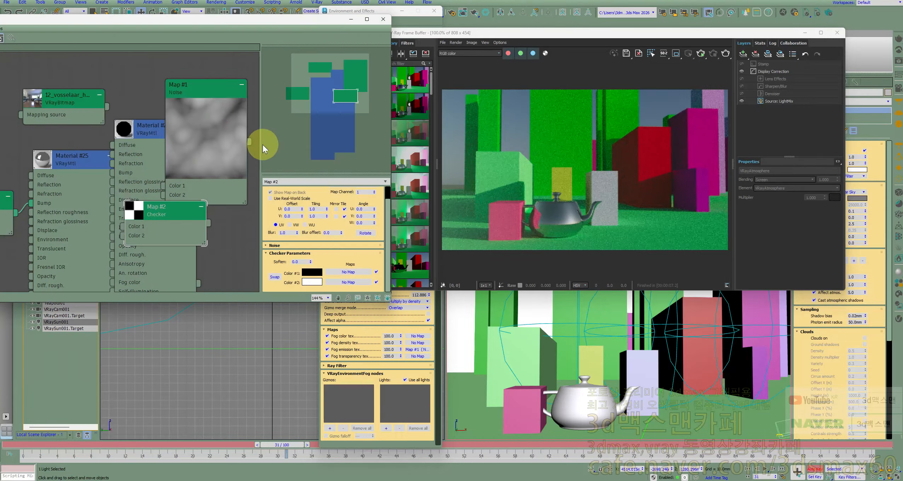
pyautogui.moveTo(259, 264); pyautogui.dragTo(416, 345)
pyautogui.click(365, 251)
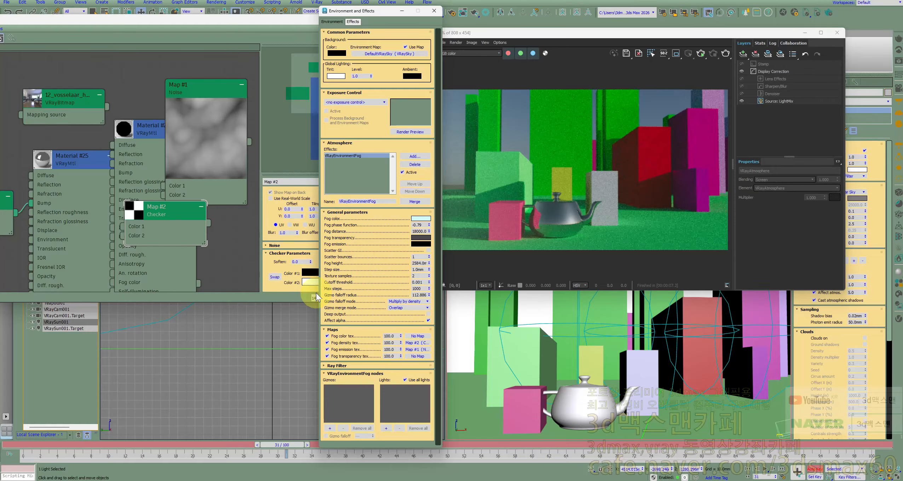
# Clear the fog emission map and start the interactive render to view the Checker density
pyautogui.rightClick(410, 350)
pyautogui.click(421, 377)
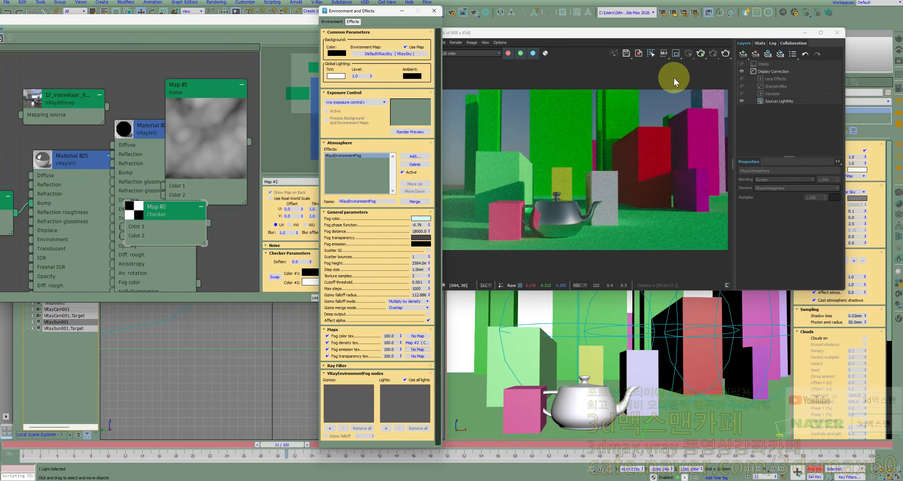
pyautogui.click(701, 53)
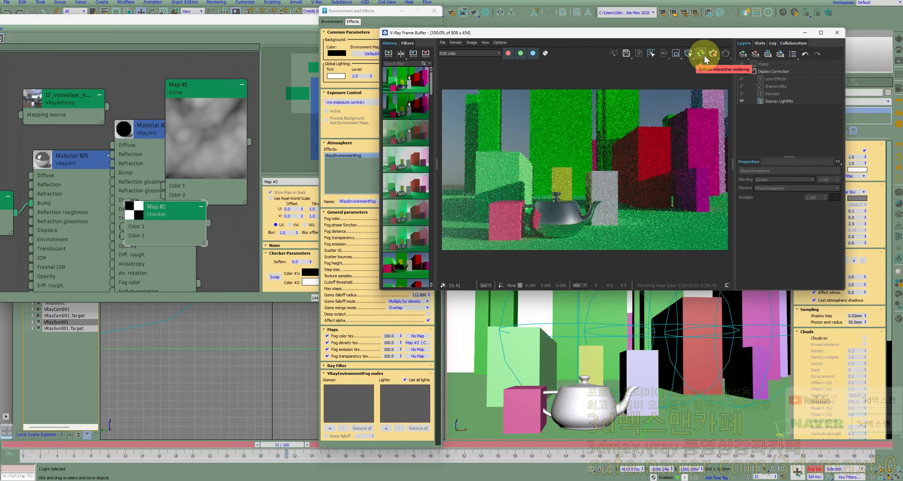
# Stop the interactive render and clear the Checker map from the fog density texture
pyautogui.click(714, 53)
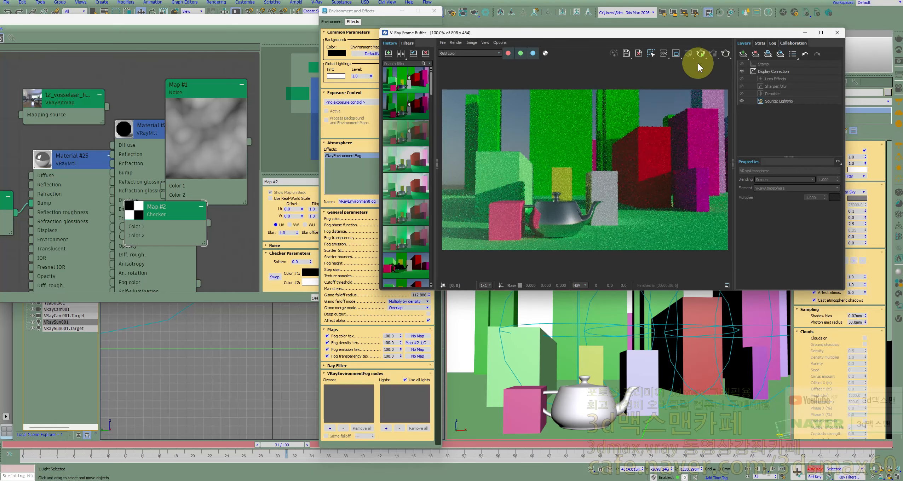
pyautogui.rightClick(413, 347)
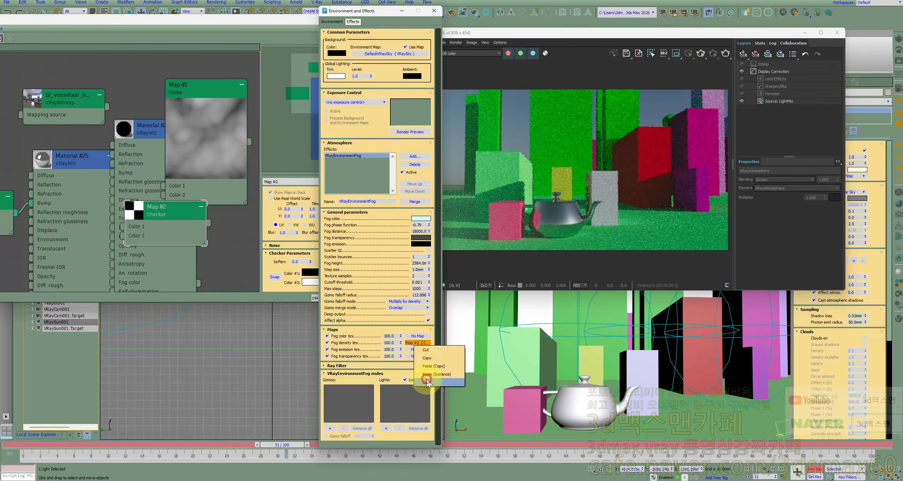
pyautogui.click(427, 381)
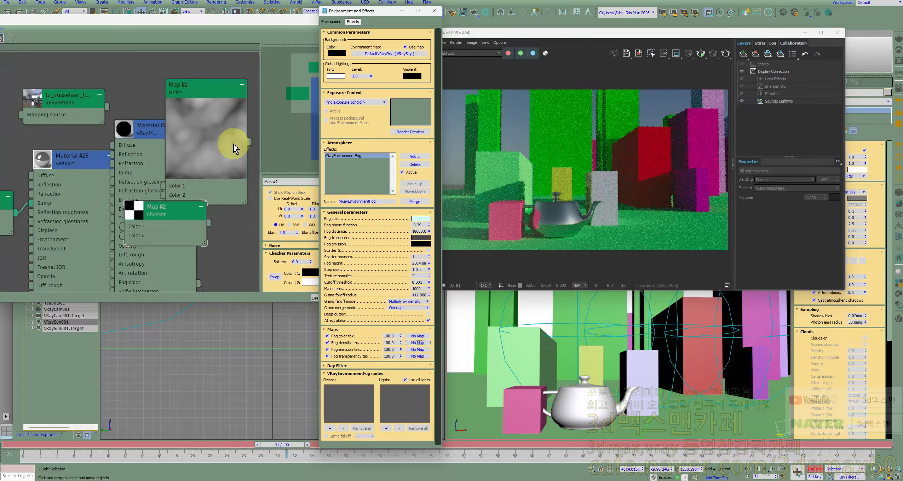
# Assign the Checker map as an instance to the fog transparency texture, and run and stop an interactive render
pyautogui.moveTo(209, 223); pyautogui.dragTo(418, 356)
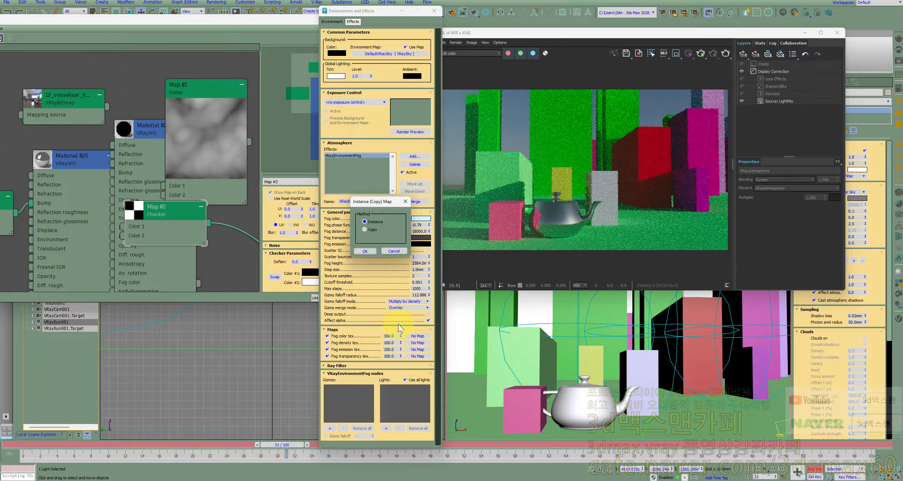
pyautogui.click(366, 252)
pyautogui.click(701, 58)
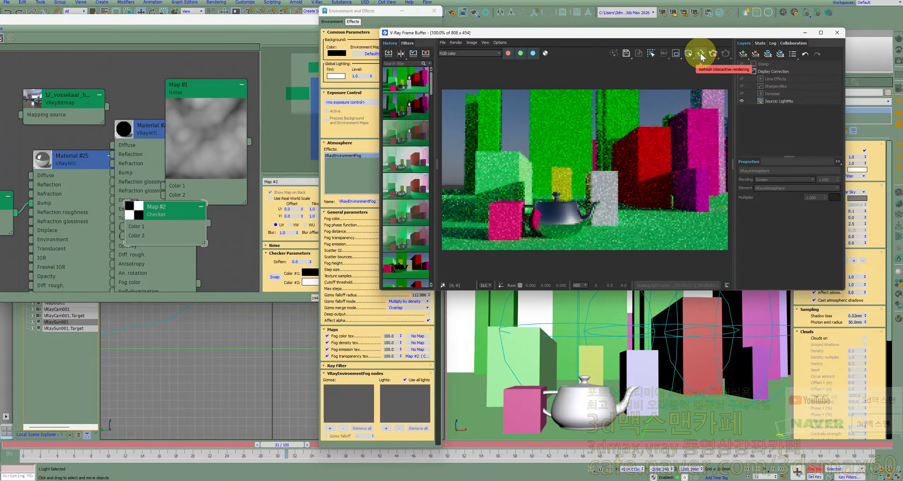
pyautogui.click(713, 53)
# Set the Checker map's coordinate mapping to Planar from Object XYZ
pyautogui.click(274, 214)
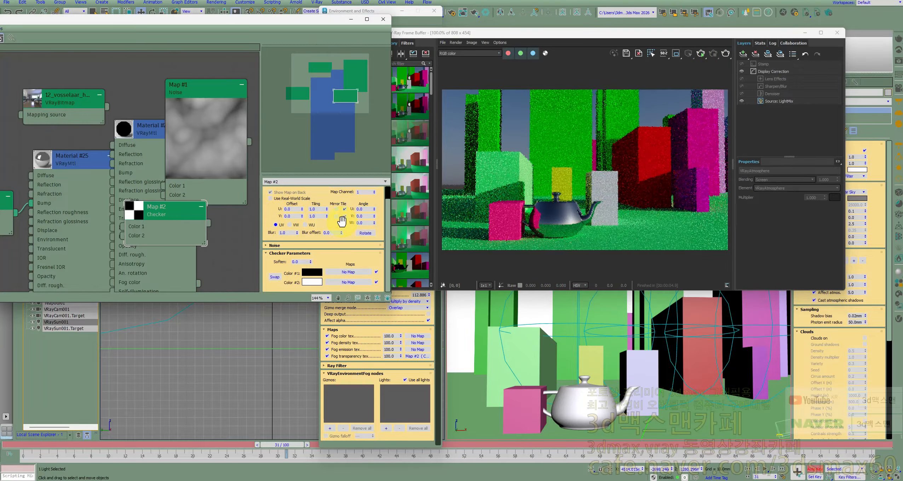
pyautogui.moveTo(341, 221); pyautogui.dragTo(348, 250)
pyautogui.click(352, 200)
pyautogui.click(351, 211)
pyautogui.click(352, 200)
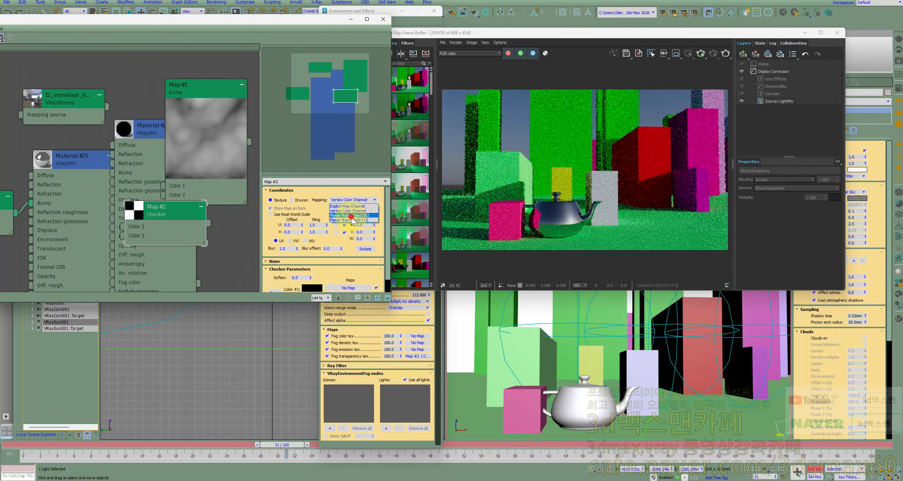
pyautogui.click(352, 217)
# Test-render the planar Checker transparency, stop the render, and clear the fog transparency map
pyautogui.click(701, 54)
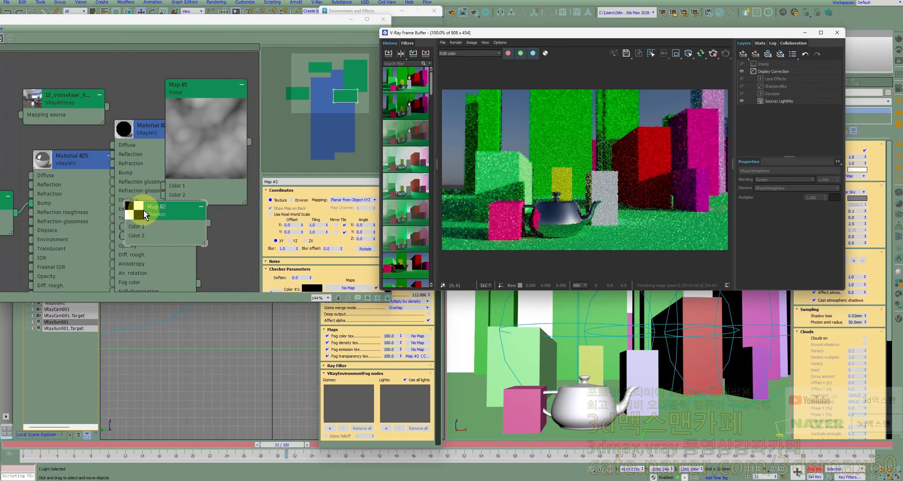
pyautogui.moveTo(148, 209); pyautogui.dragTo(190, 208)
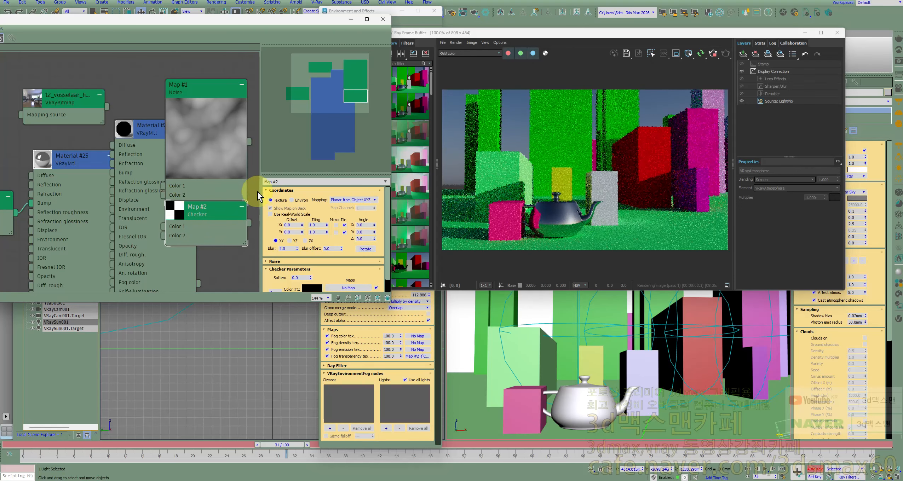
pyautogui.click(719, 60)
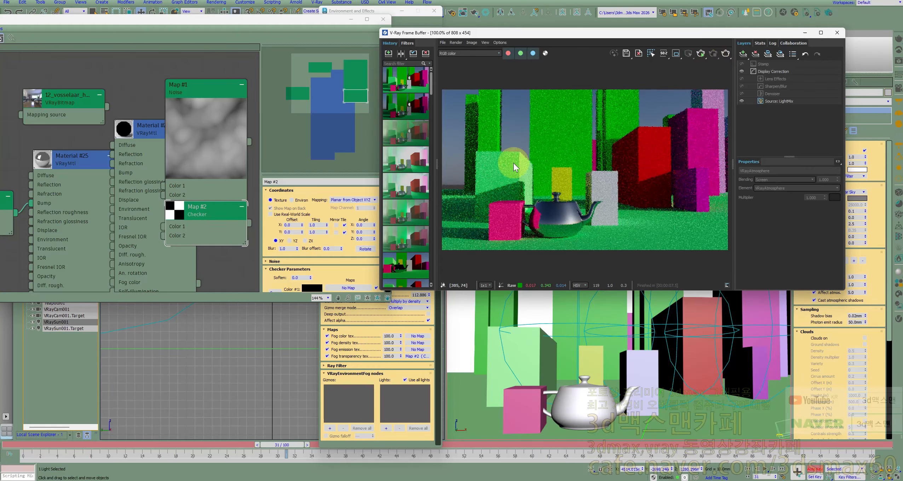
pyautogui.moveTo(408, 350); pyautogui.dragTo(410, 356)
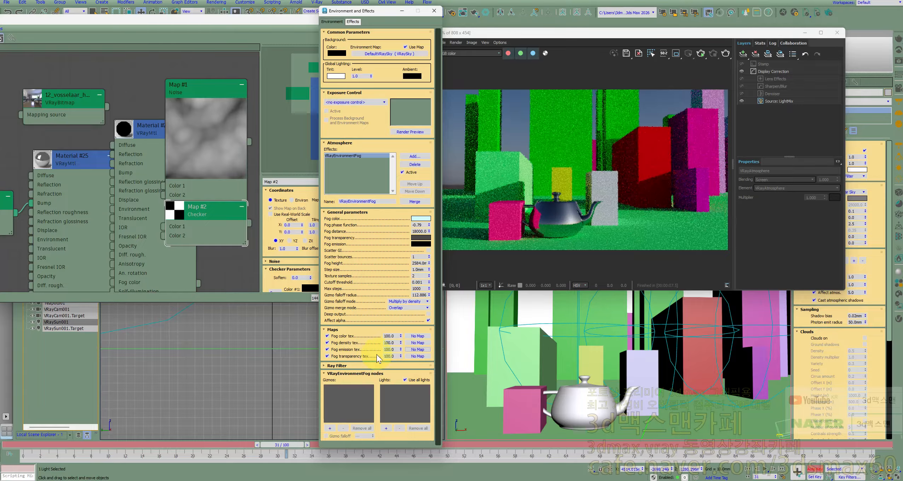
# Expand the fog's Ray Filter settings and compare the interactive render with Affect background off and on
pyautogui.click(361, 366)
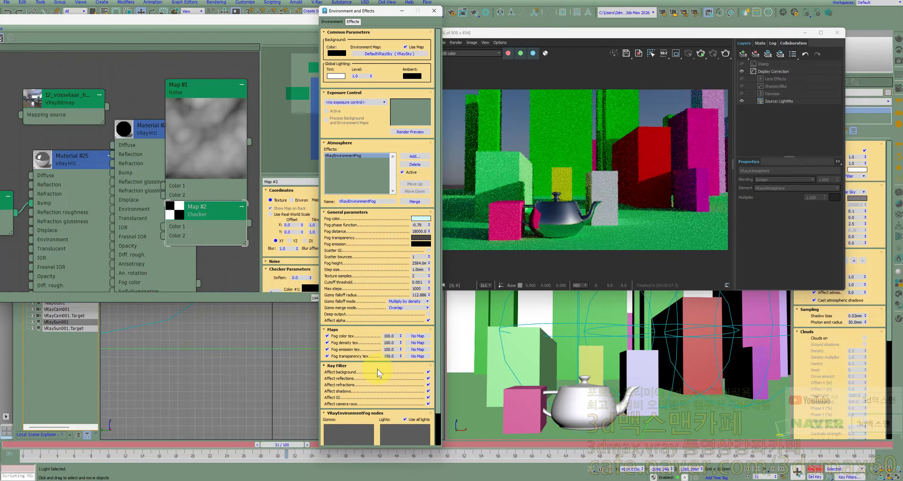
pyautogui.scroll(-2, 394, 255)
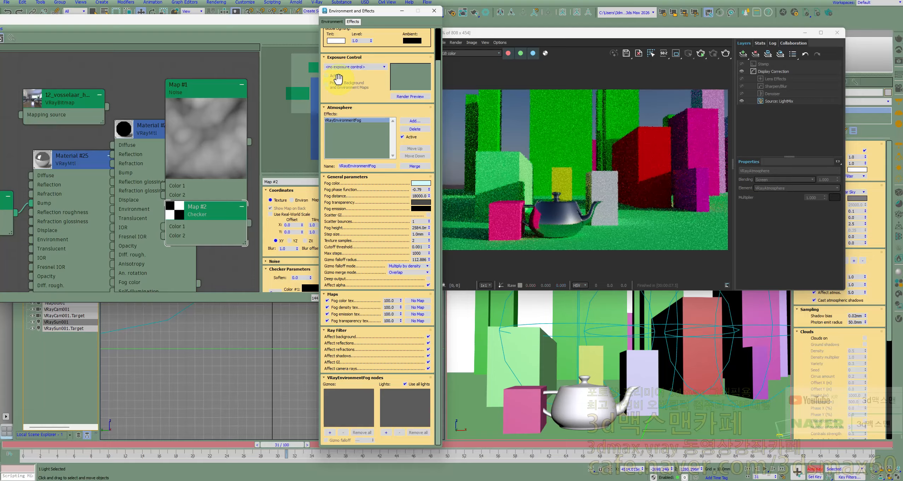
pyautogui.scroll(3, 368, 57)
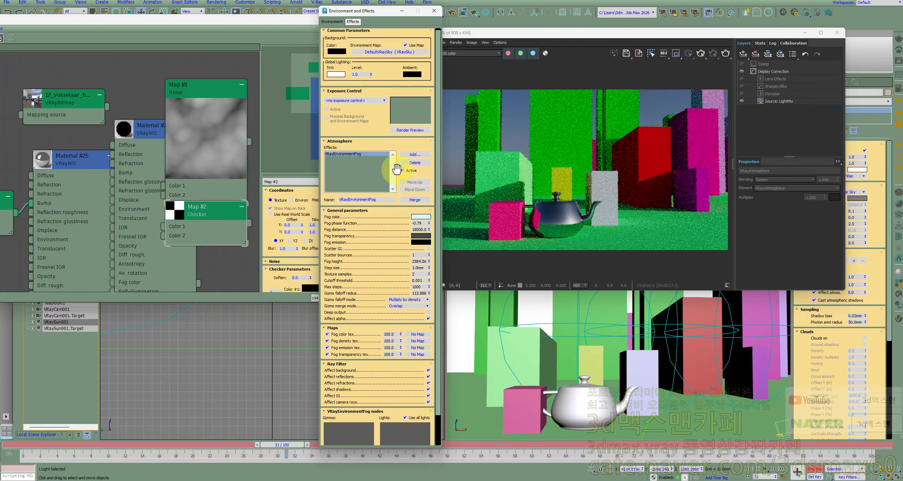
pyautogui.click(428, 370)
pyautogui.click(700, 55)
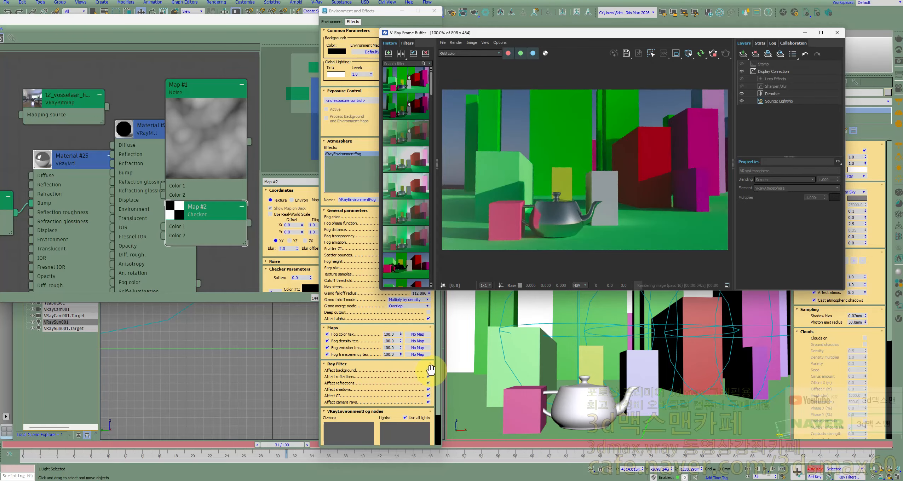
pyautogui.click(429, 370)
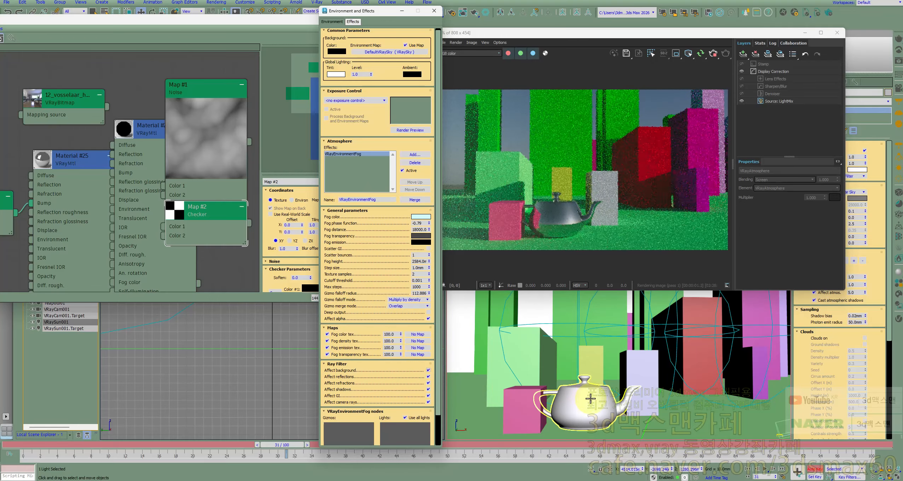
# Switch Affect reflections off and back on, and toggle Affect background again, comparing the interactive render
pyautogui.click(428, 377)
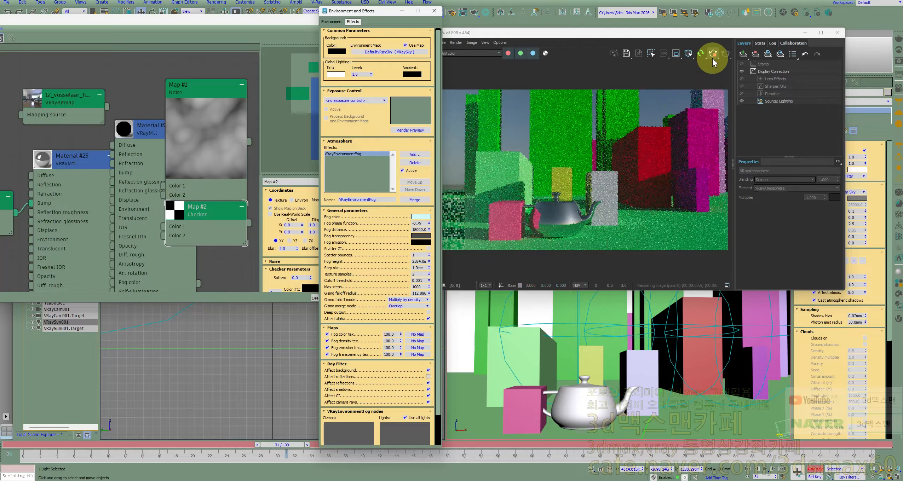
pyautogui.click(428, 377)
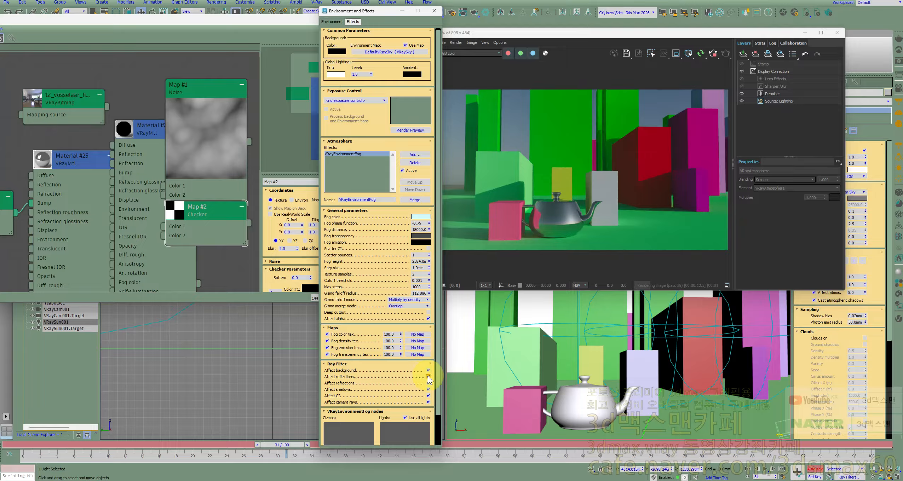
pyautogui.click(429, 370)
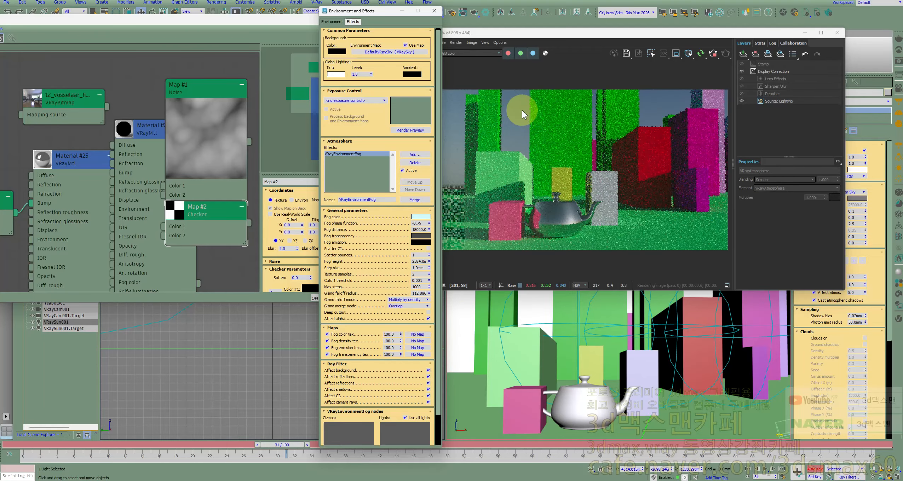
pyautogui.click(429, 371)
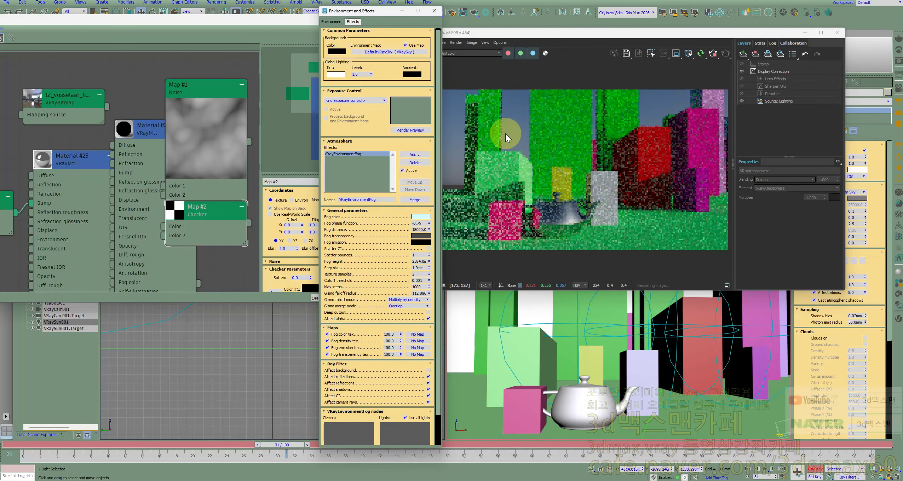
pyautogui.click(428, 371)
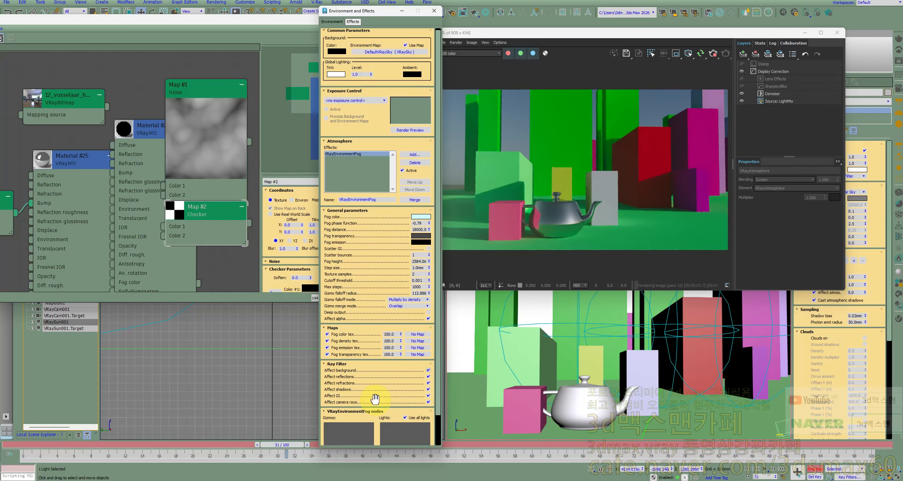
# Switch Affect GI and Affect camera rays off and back on one at a time, comparing the interactive render
pyautogui.click(429, 396)
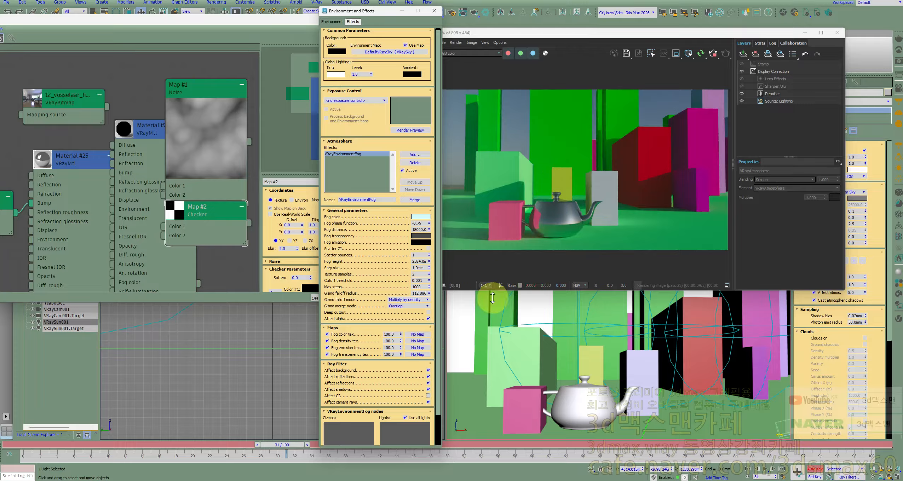
pyautogui.click(428, 396)
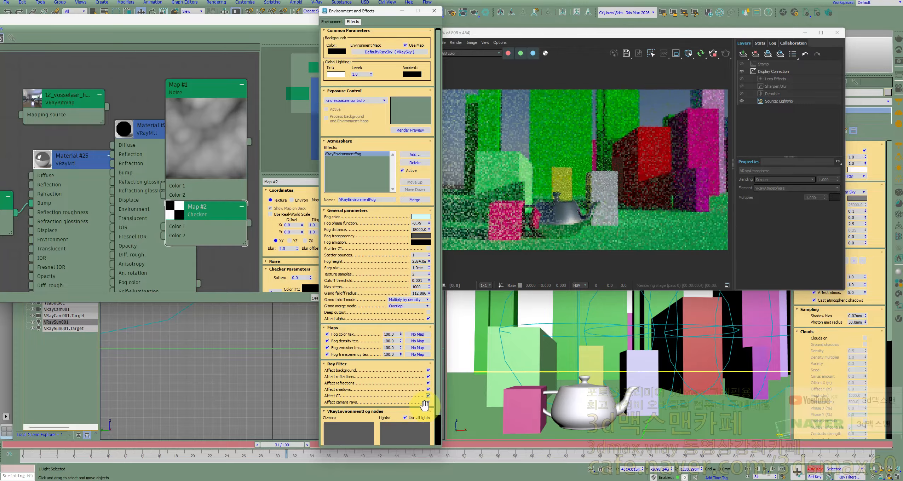
pyautogui.click(466, 54)
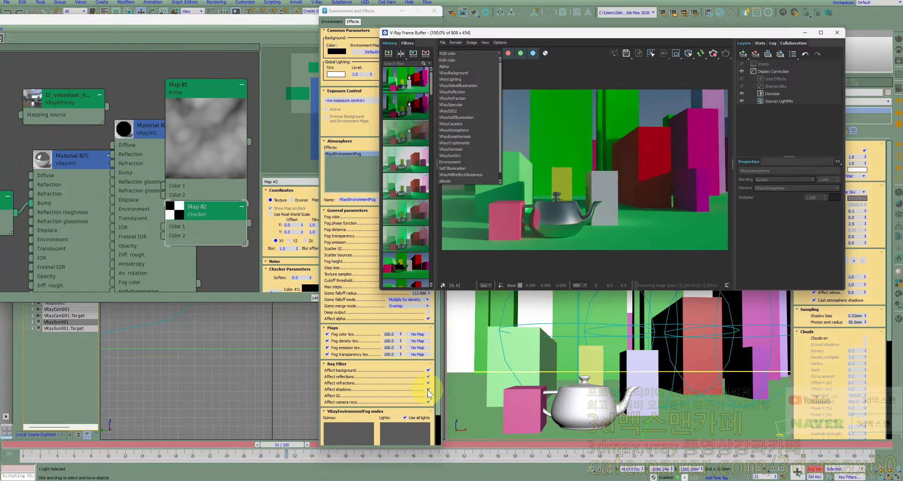
pyautogui.click(429, 403)
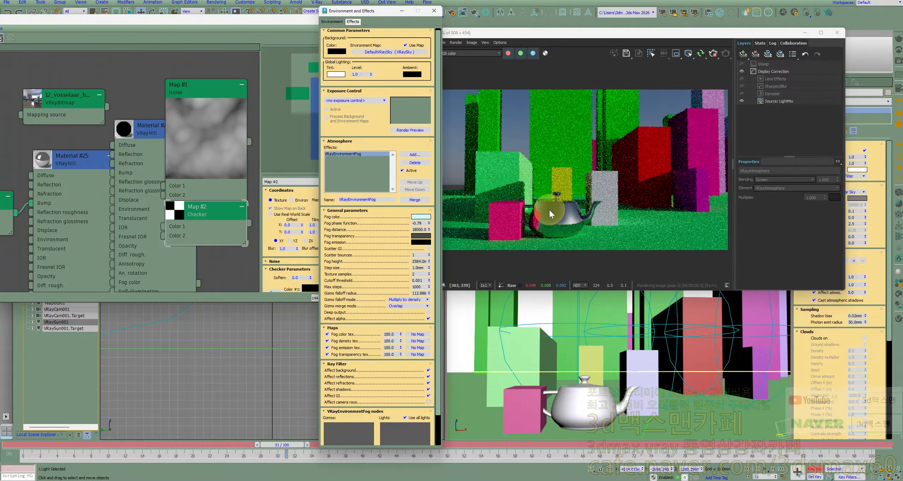
pyautogui.click(429, 403)
# Move the frame buffer aside and create a sphere VRayLight of about 347 mm radius beside the pale green box
pyautogui.scroll(-2, 383, 373)
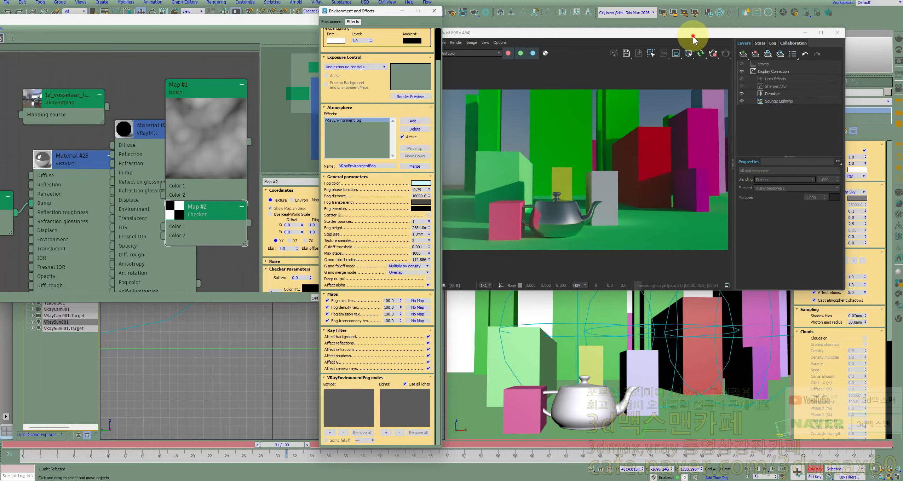
pyautogui.moveTo(694, 33); pyautogui.dragTo(562, 5)
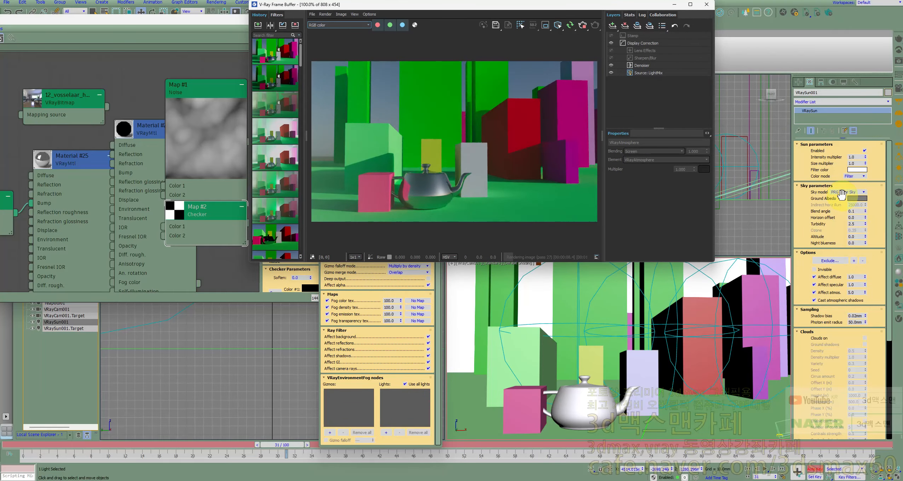
pyautogui.click(798, 82)
pyautogui.click(898, 123)
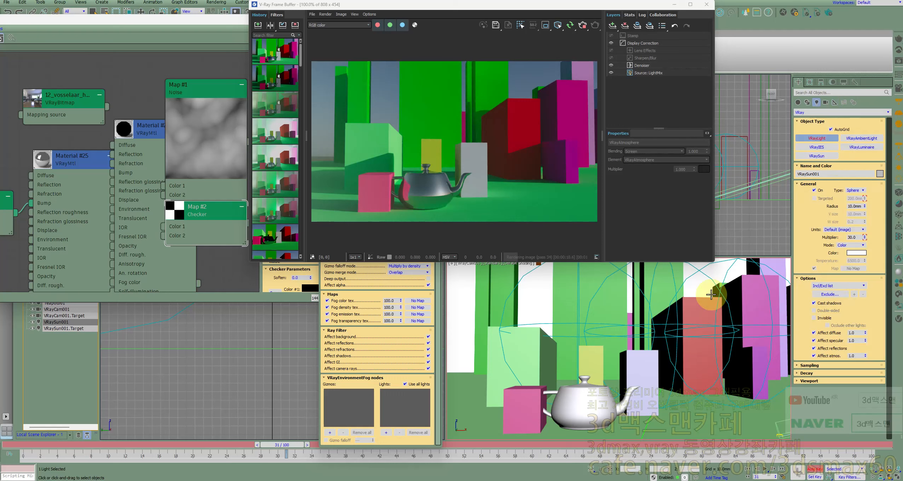
pyautogui.moveTo(487, 392); pyautogui.dragTo(550, 306)
# Add the new sphere VRayLight to the environment fog's light list and check the interactive render
pyautogui.click(386, 432)
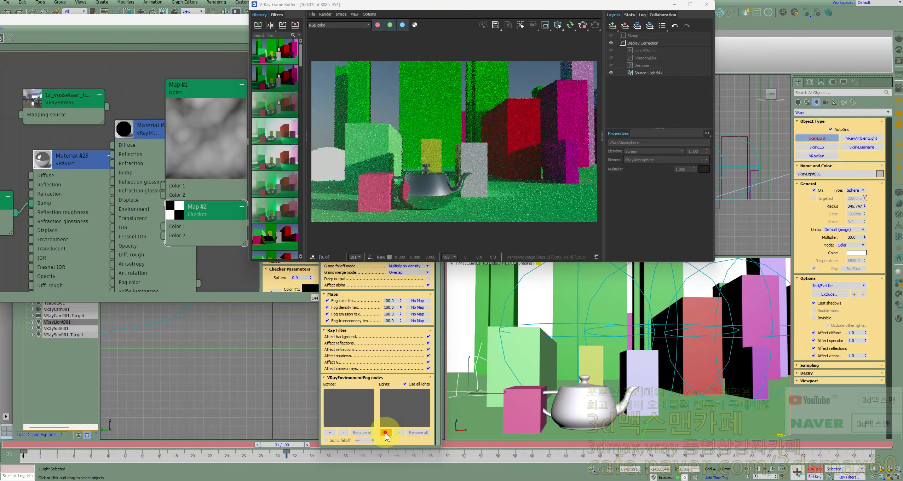
pyautogui.click(453, 387)
pyautogui.click(478, 202)
pyautogui.click(326, 149)
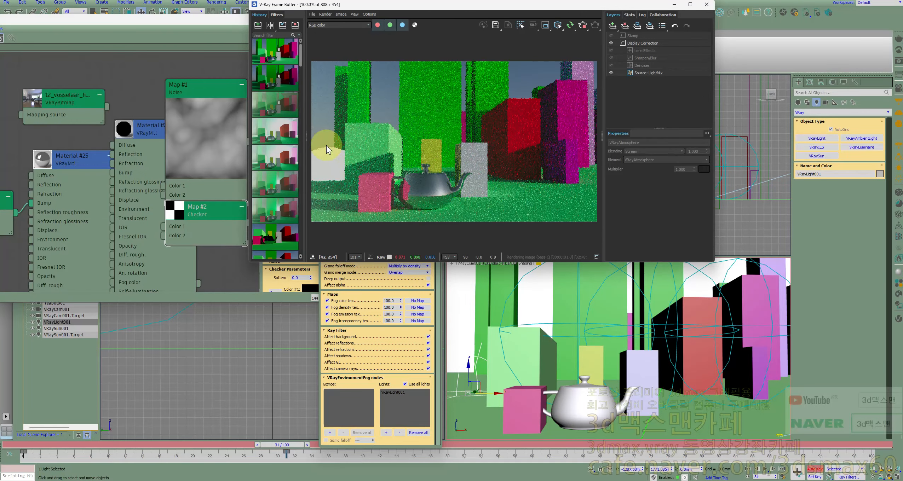
# Raise the sphere VRayLight's multiplier far above its default to test very strong intensities in the interactive render
pyautogui.click(809, 83)
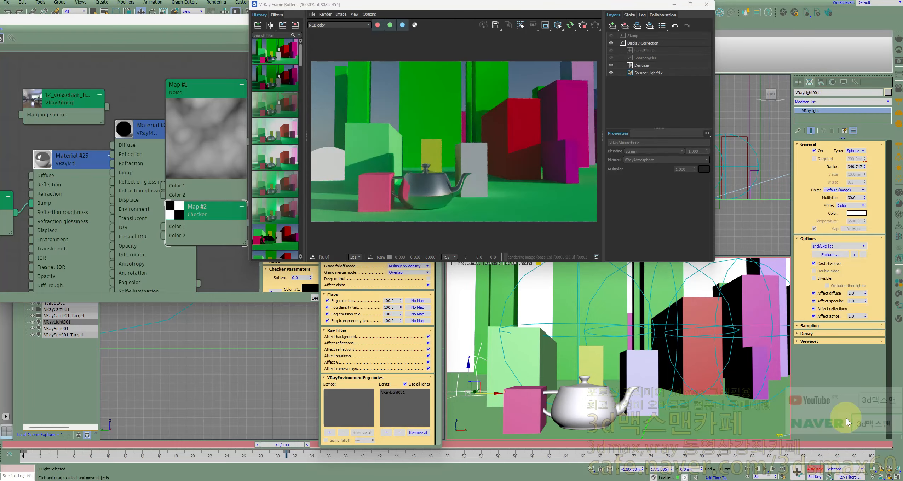
pyautogui.click(811, 469)
pyautogui.write('30000')
pyautogui.press('Return')
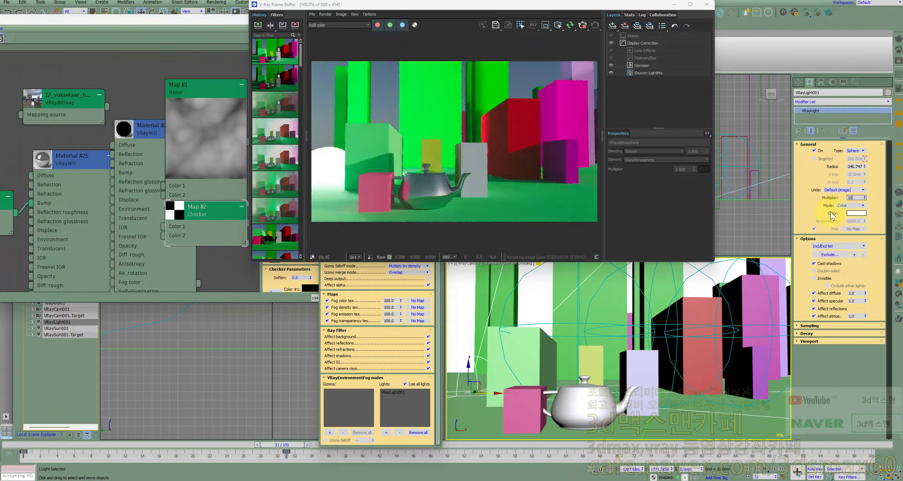
pyautogui.press('Return')
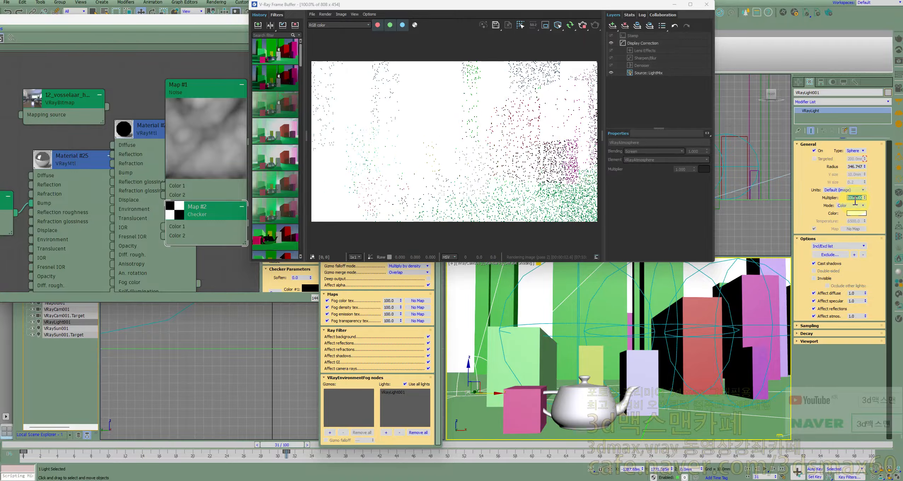
pyautogui.write('1')
pyautogui.press('Return')
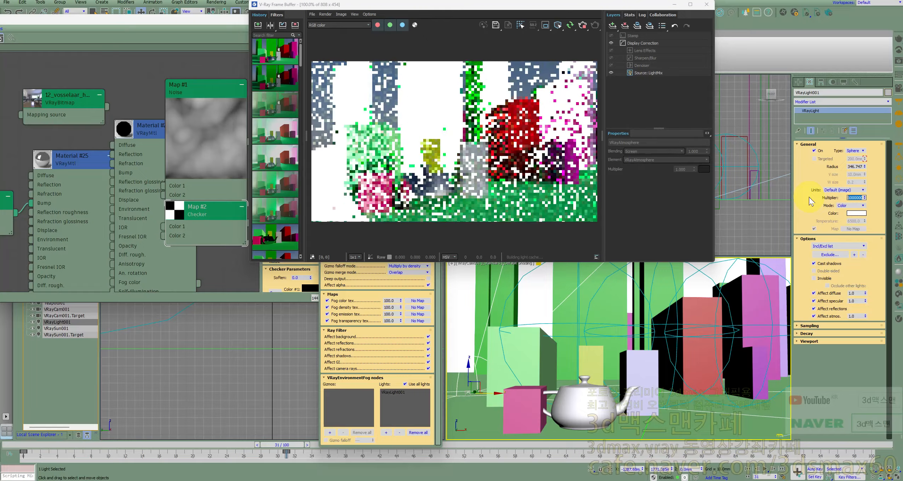
# Adjust the sphere VRayLight's multiplier to 100000 and compare the fog's brightness in the interactive render
pyautogui.click(852, 198)
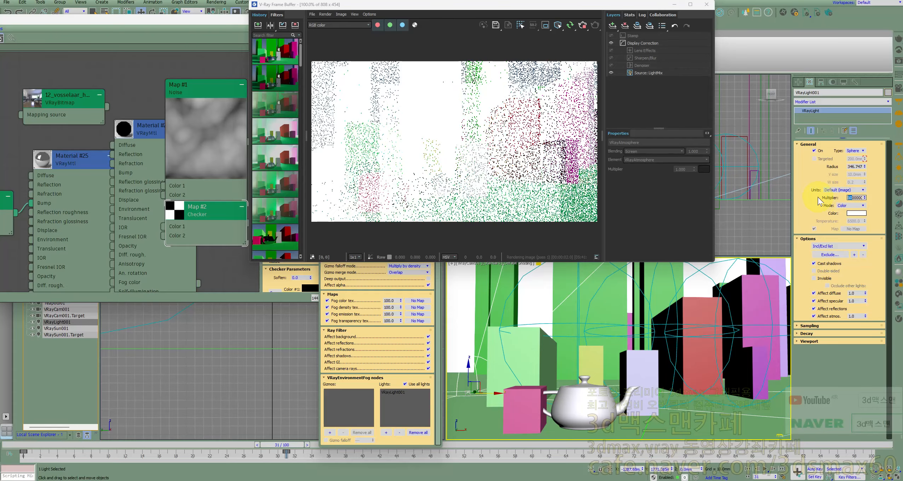
pyautogui.press('Return')
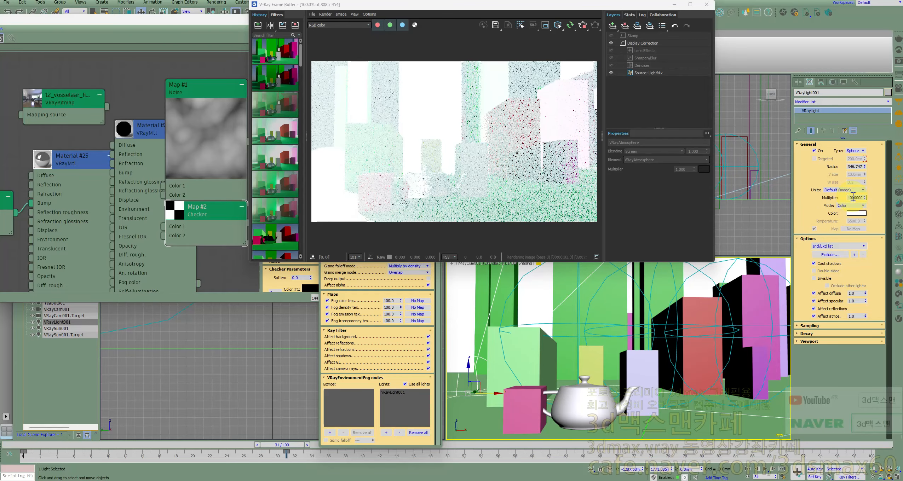
pyautogui.write('1')
pyautogui.press('Return')
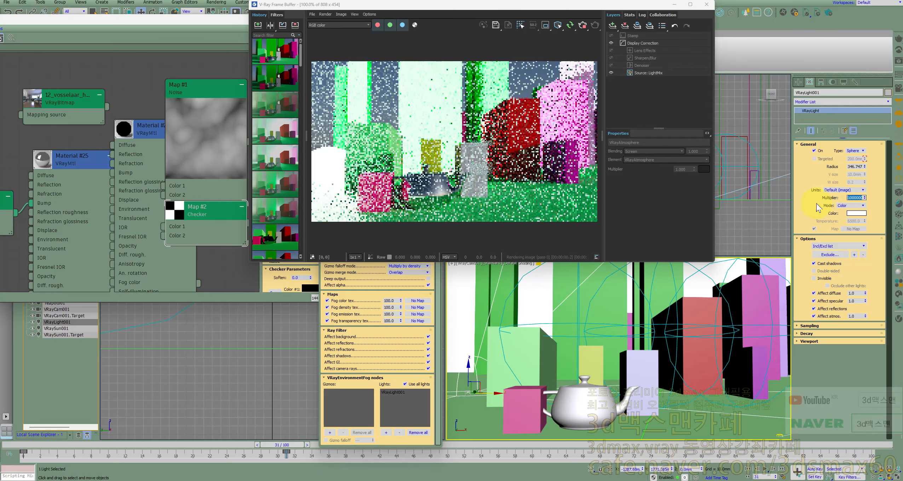
pyautogui.click(840, 190)
pyautogui.click(805, 205)
pyautogui.doubleClick(850, 198)
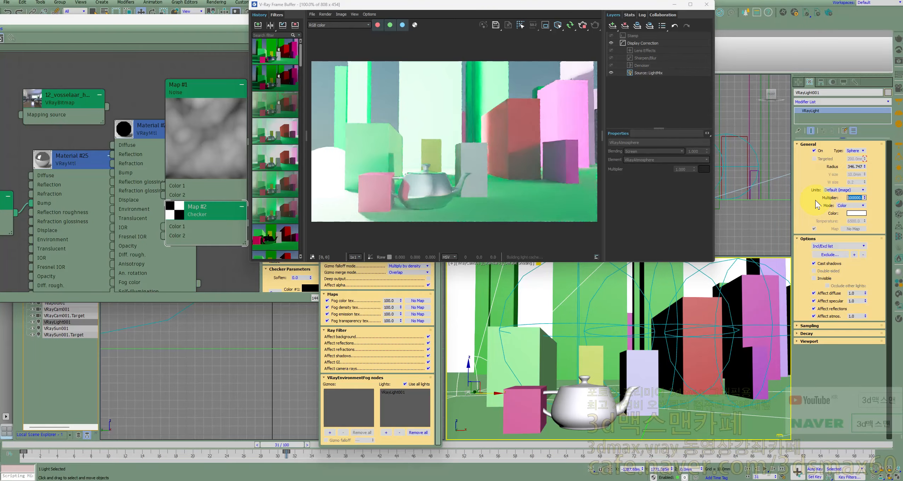
# Clone the sphere VRayLight as one copy near the red box's base and add the copy to the environment fog's light list
pyautogui.keyDown('shift'); pyautogui.moveTo(492, 399); pyautogui.dragTo(704, 388); pyautogui.keyUp('shift')
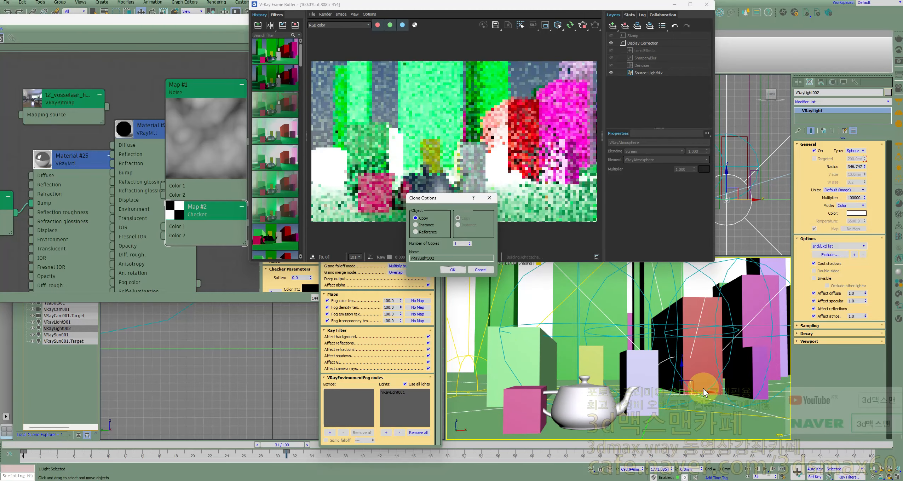
pyautogui.click(453, 270)
pyautogui.click(404, 392)
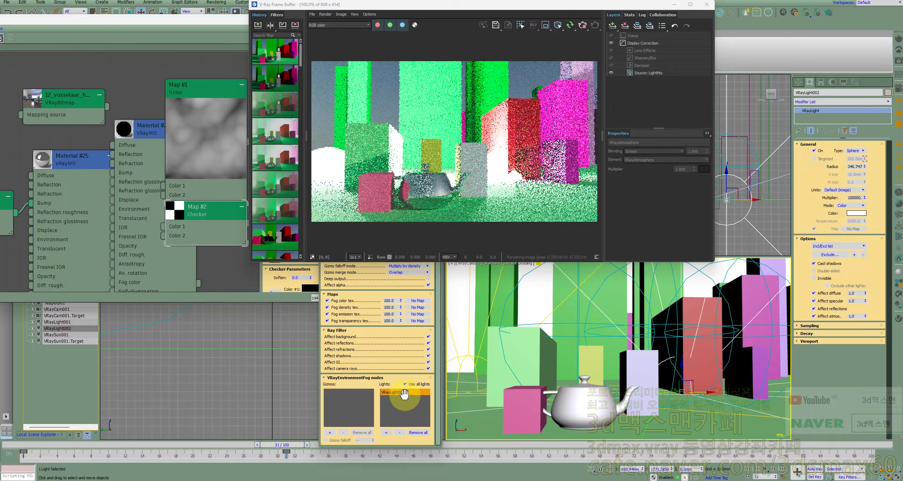
pyautogui.click(386, 433)
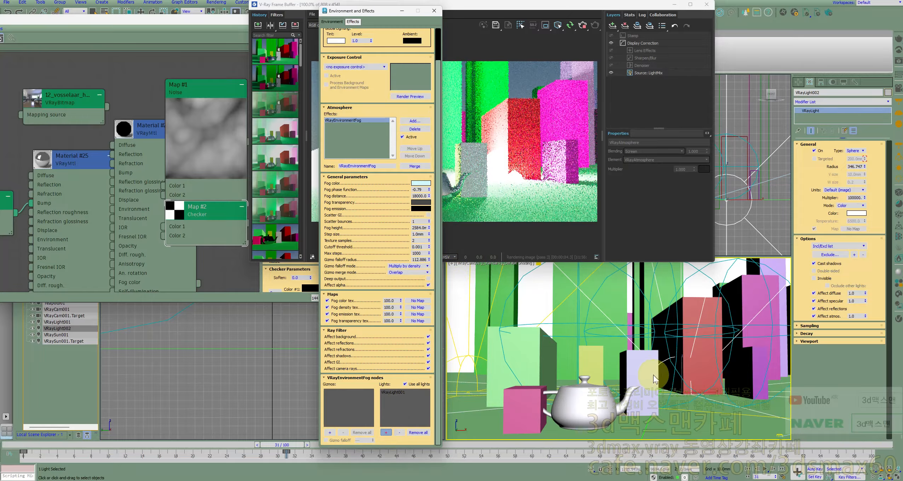
pyautogui.click(665, 362)
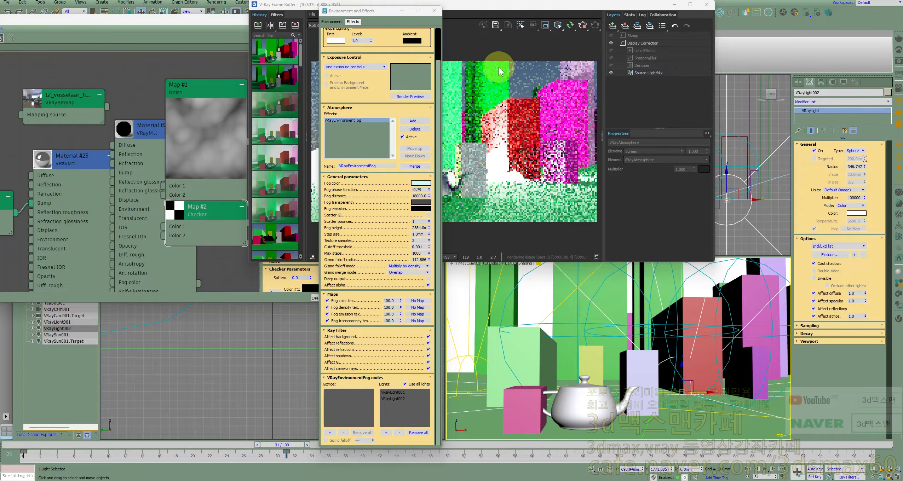
pyautogui.click(448, 212)
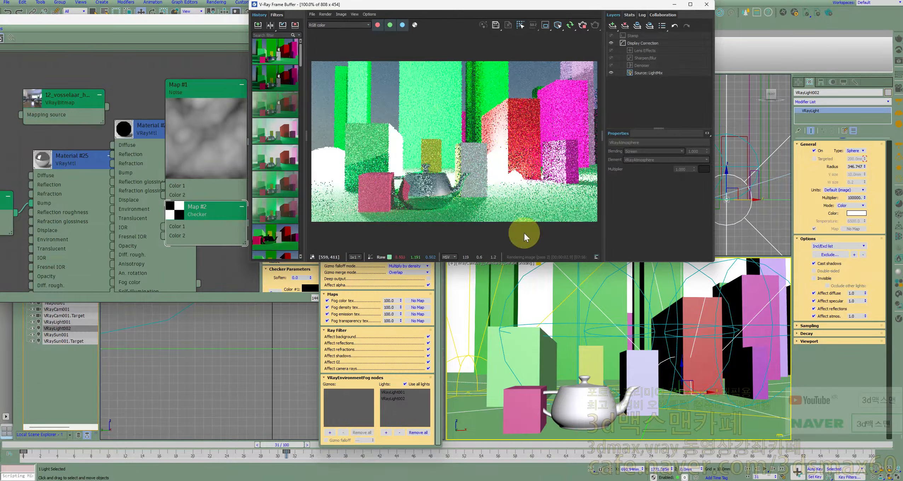
# Remove all lights from the environment fog's light list and delete both sphere VRayLights from the scene
pyautogui.click(418, 432)
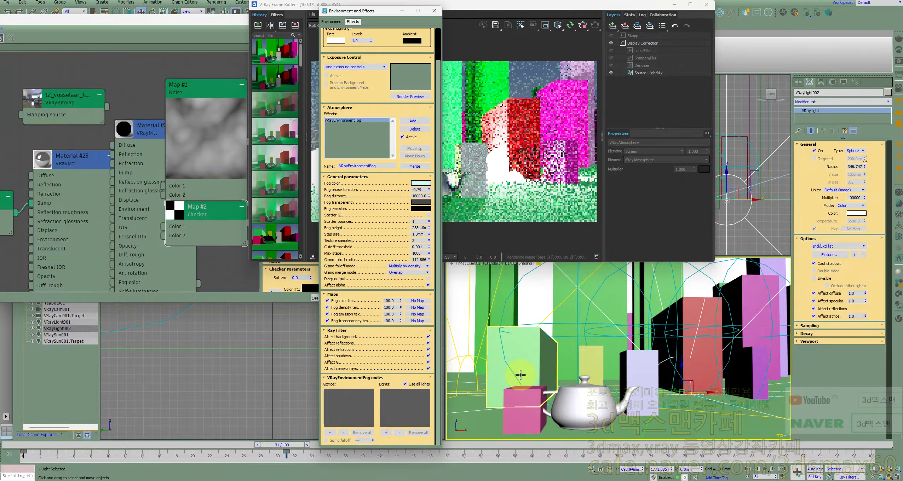
pyautogui.keyDown('ctrl'); pyautogui.click(476, 362); pyautogui.keyUp('ctrl')
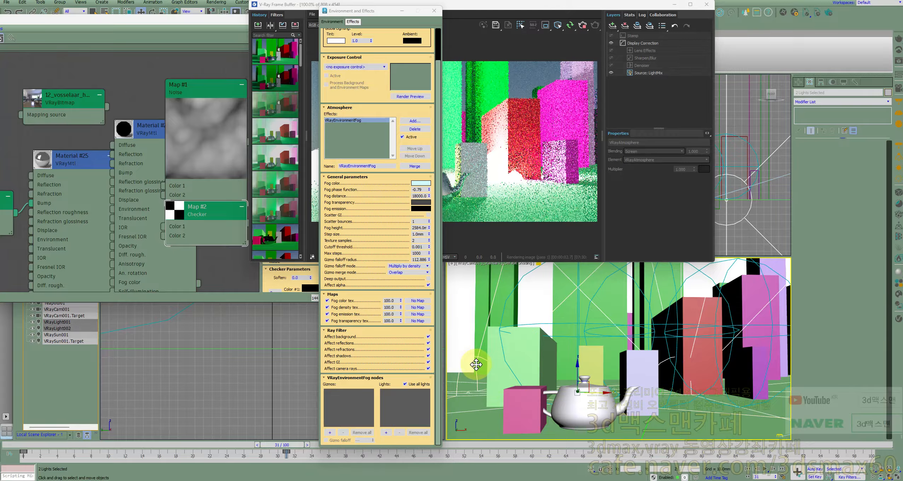
pyautogui.press('Delete')
pyautogui.rightClick(542, 286)
pyautogui.click(549, 293)
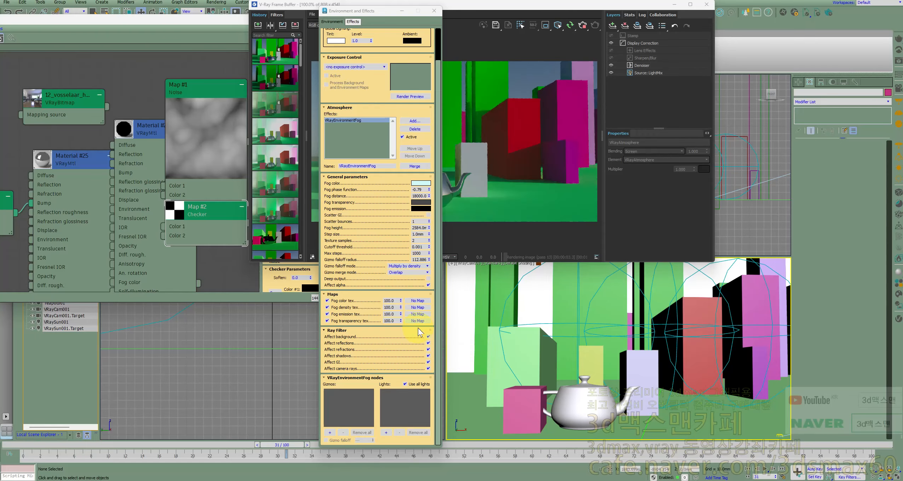